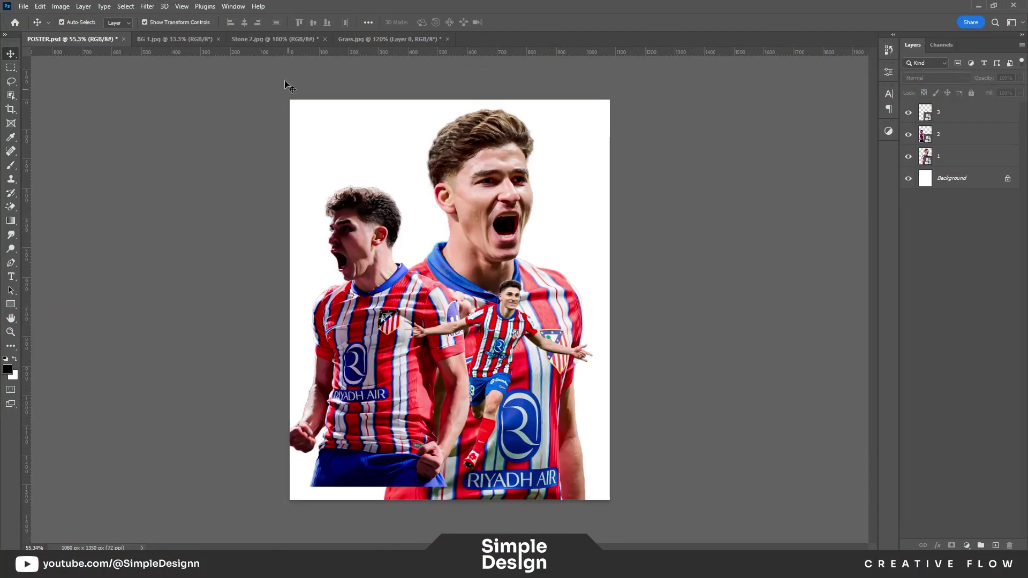
- Place the BG 1.jpg blue swirl below the player layers, scaled to 90% to fill the page
key(ctrl+Tab)
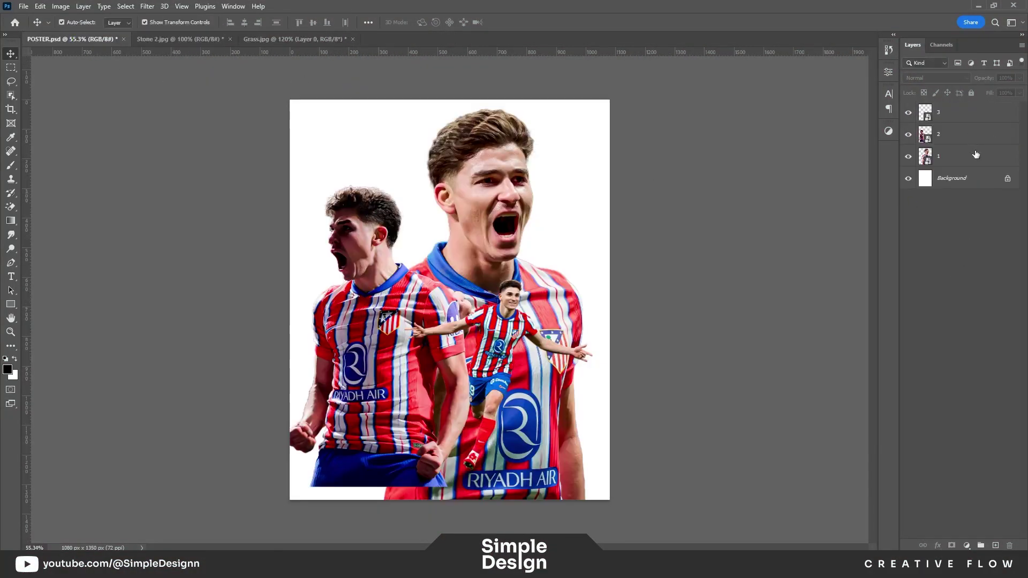
drag(72, 38, 449, 299)
drag(948, 112, 961, 178)
drag(645, 455, 601, 359)
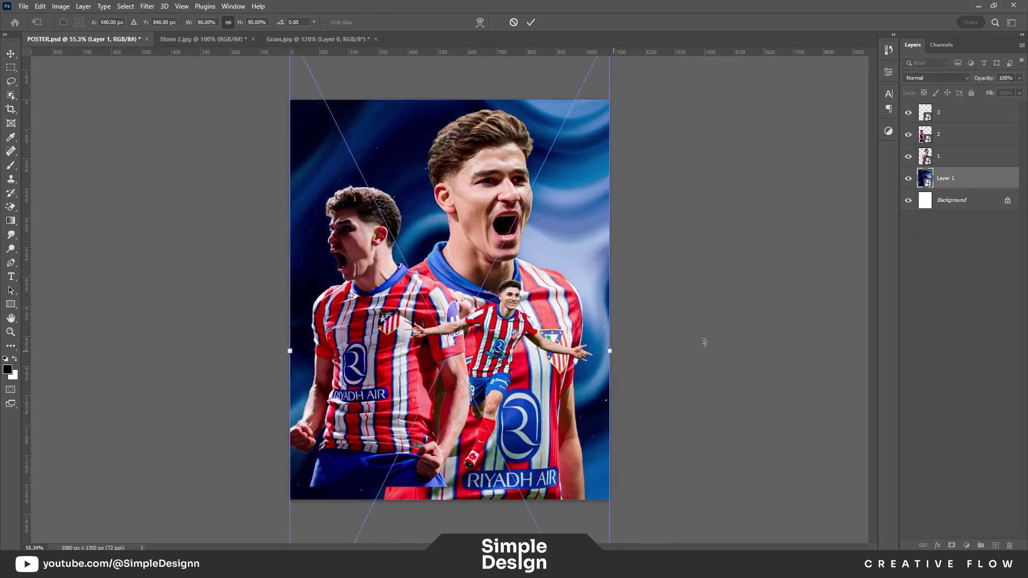
key(Return)
scroll(561, 302, up, 1)
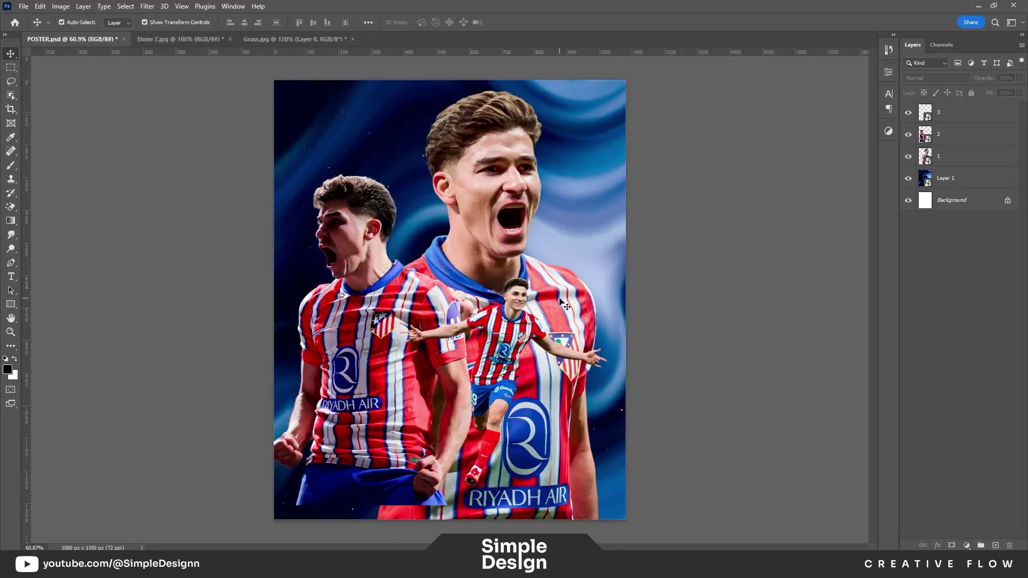
- Bring Grass.jpg in between layers 3 and 2, enlarged along the poster's bottom behind the running player
click(270, 39)
drag(81, 46, 449, 300)
right_click(959, 112)
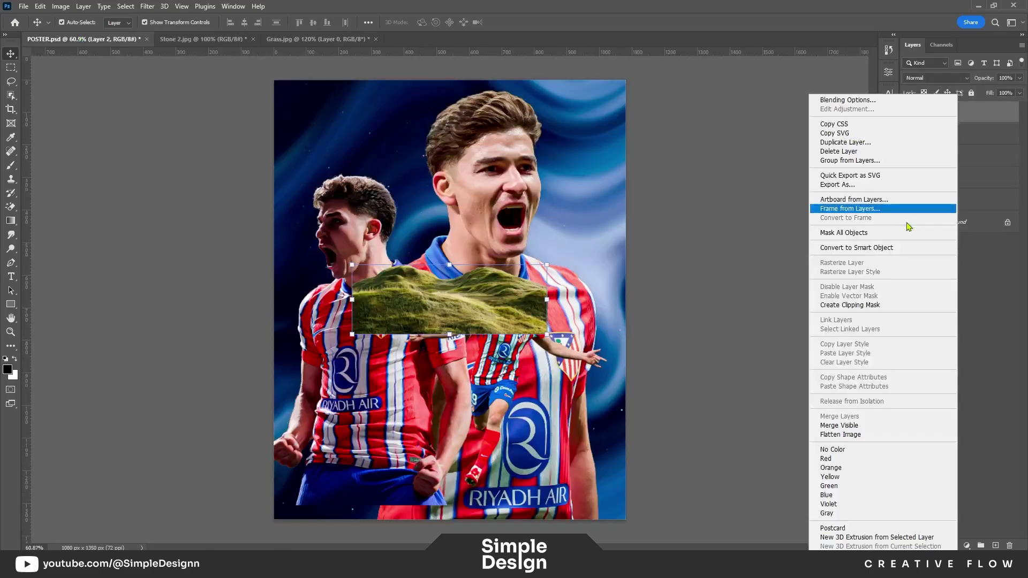
key(Escape)
drag(958, 112, 959, 171)
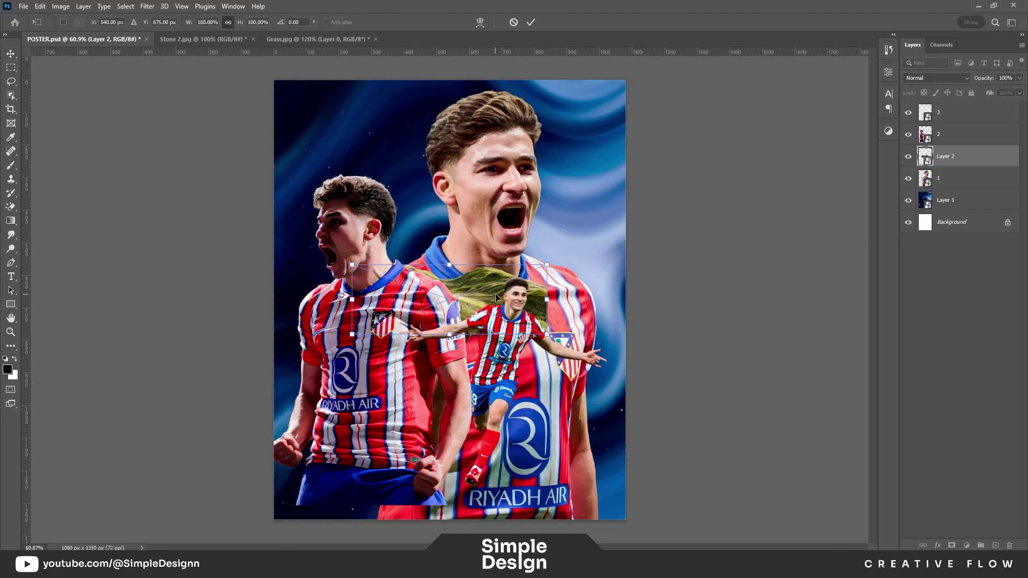
drag(496, 293, 496, 464)
drag(958, 156, 960, 126)
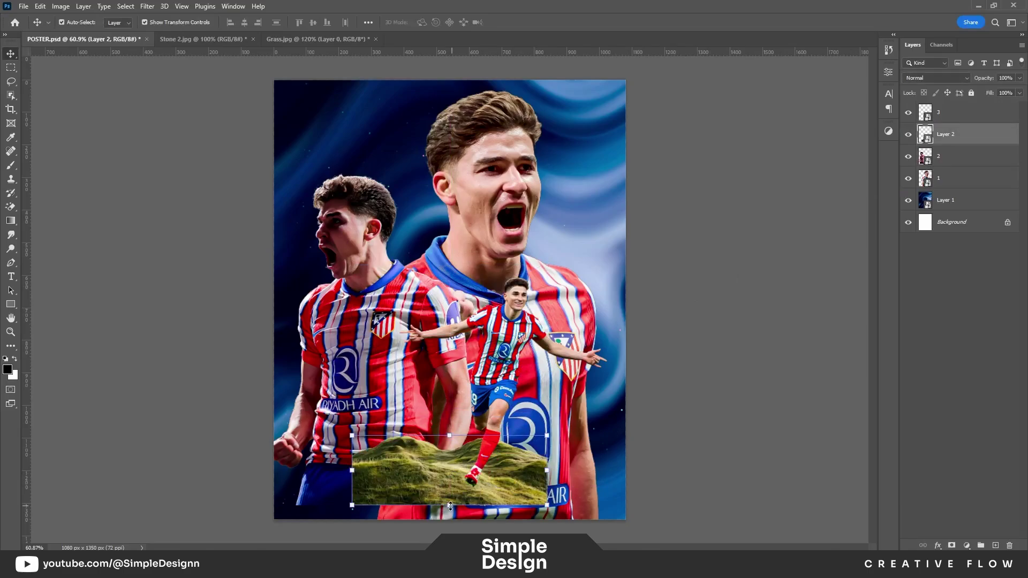
drag(449, 505, 461, 517)
drag(472, 443, 471, 440)
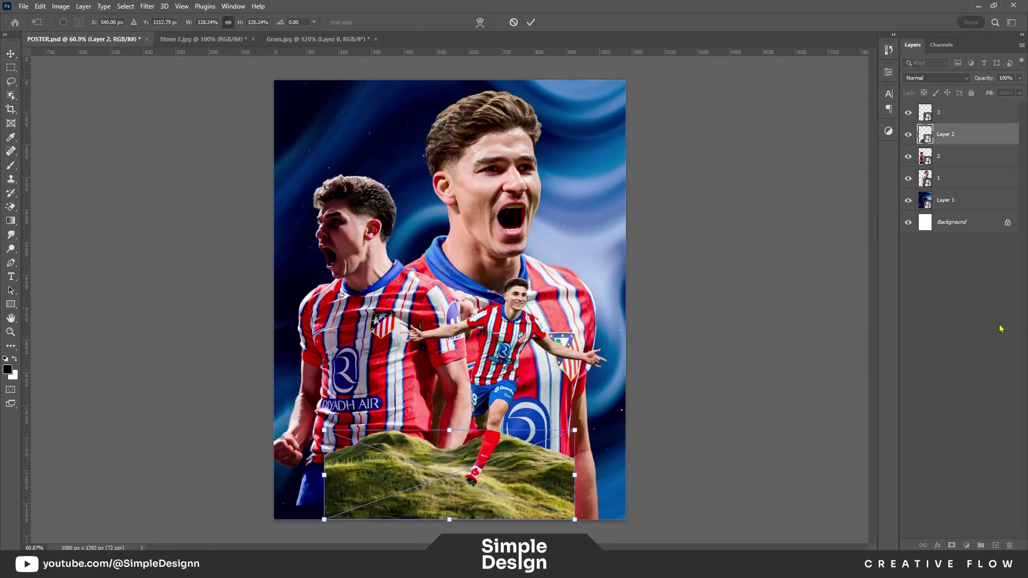
key(Return)
- Close Grass.jpg without saving and copy the Stone 2.jpg rock image
click(294, 39)
key(ctrl+w)
click(737, 211)
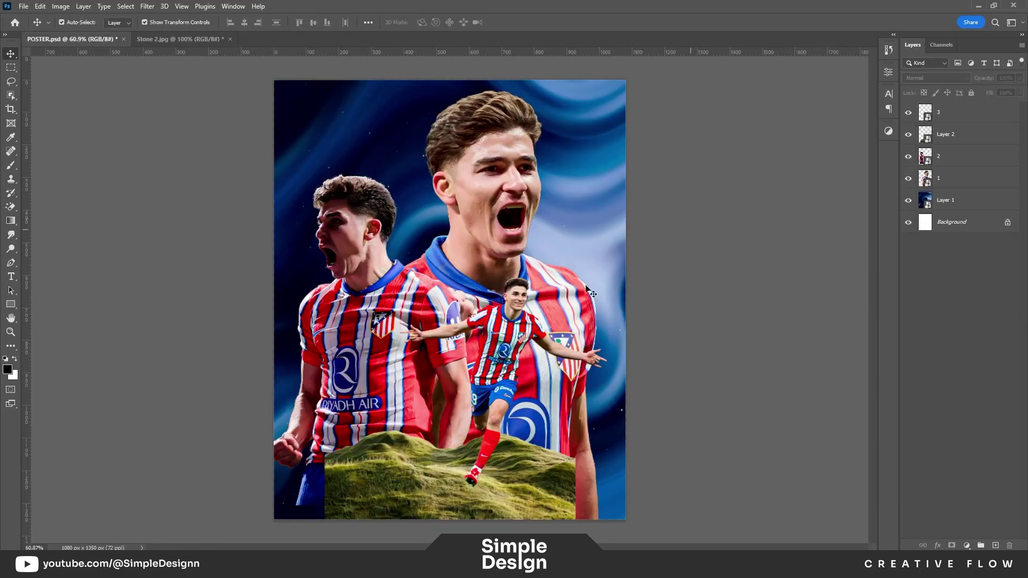
click(180, 39)
key(ctrl+w)
- Paste the rock as a smart object, shrunk and placed in the bottom-right corner
click(728, 211)
key(ctrl+v)
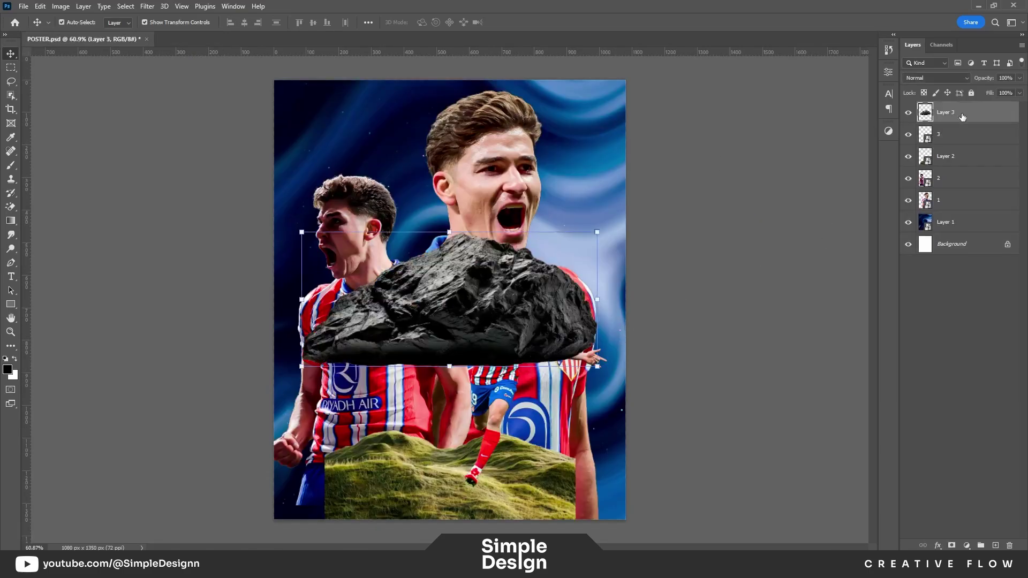
right_click(961, 112)
click(868, 244)
mouse_move(529, 321)
mouse_down()
mouse_move(628, 510)
mouse_move(686, 513)
mouse_up()
key(ctrl+t)
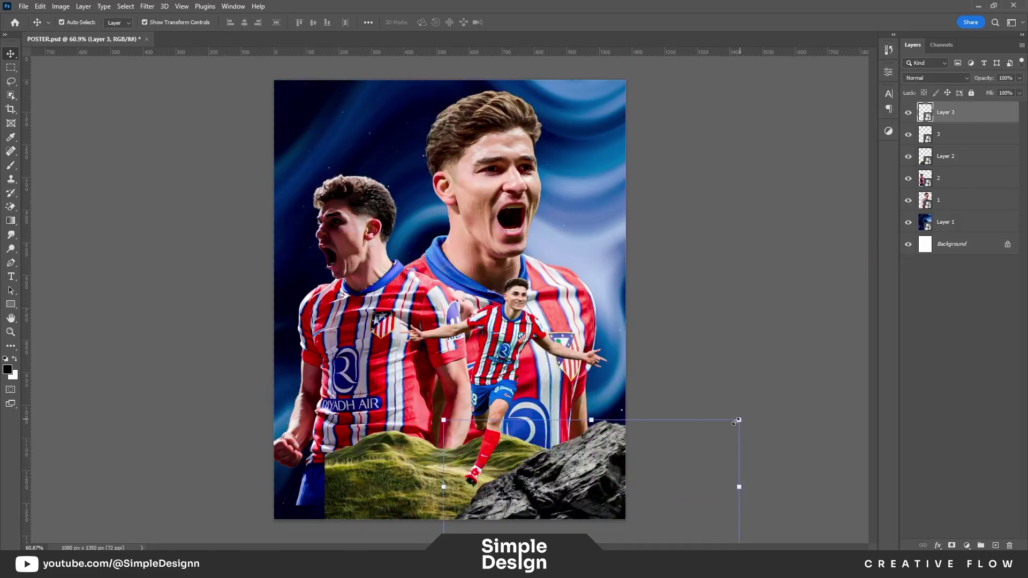
mouse_move(737, 420)
mouse_down()
mouse_move(638, 469)
mouse_move(310, 468)
mouse_up()
key(Return)
- Duplicate the rock, flip the copy horizontally and move it to the bottom-left corner
key(ctrl+j)
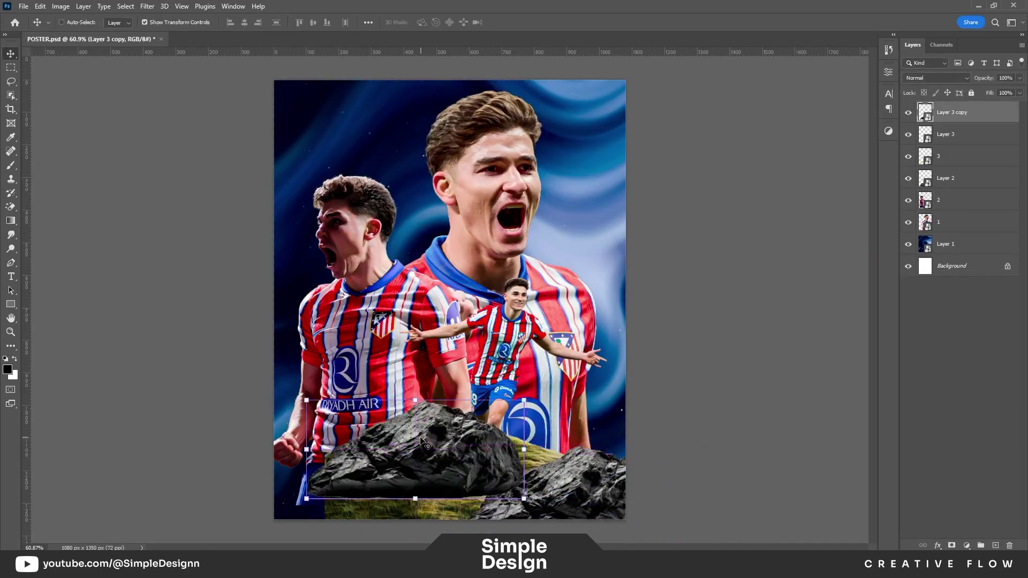
key(ctrl+t)
right_click(307, 498)
click(332, 485)
drag(388, 495, 388, 522)
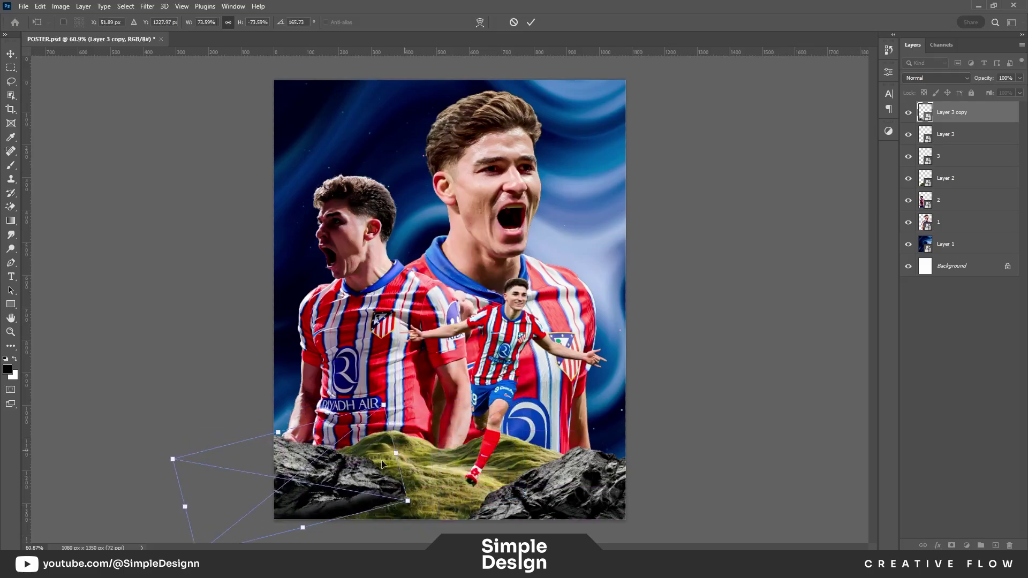
key(Return)
- Enlarge the grass to span the bottom and lower it slightly
click(337, 441)
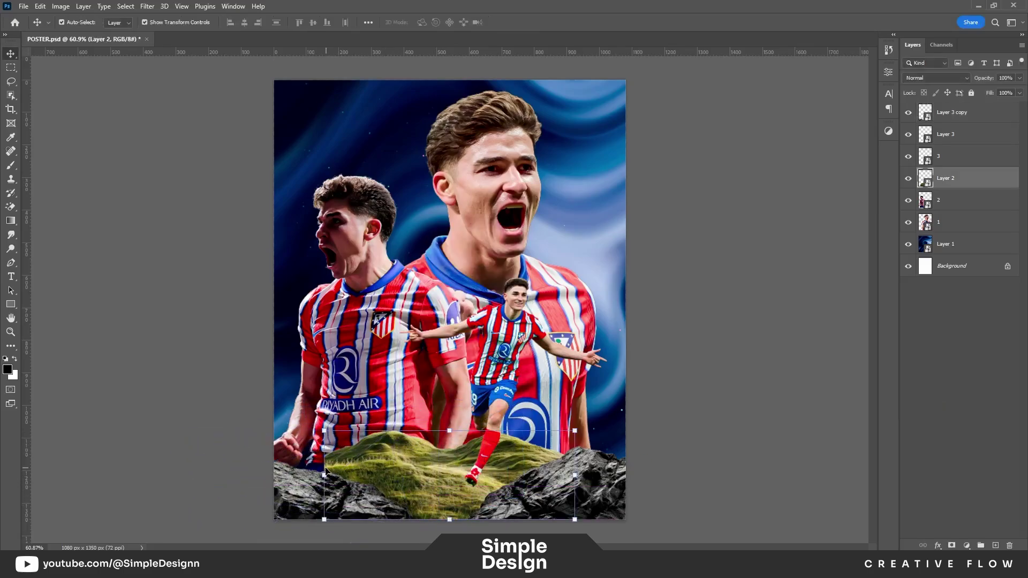
drag(324, 475, 274, 474)
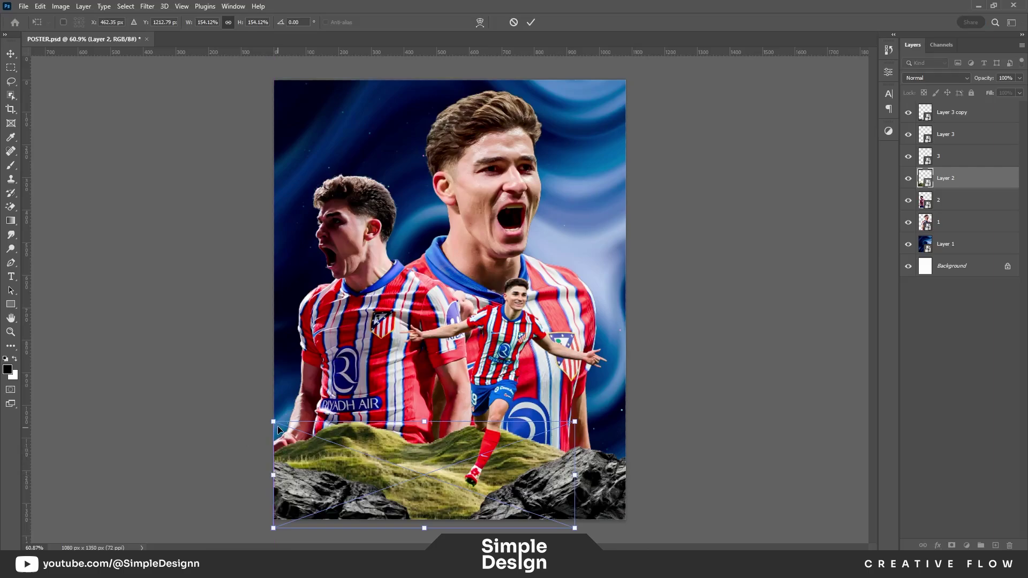
drag(278, 430, 279, 443)
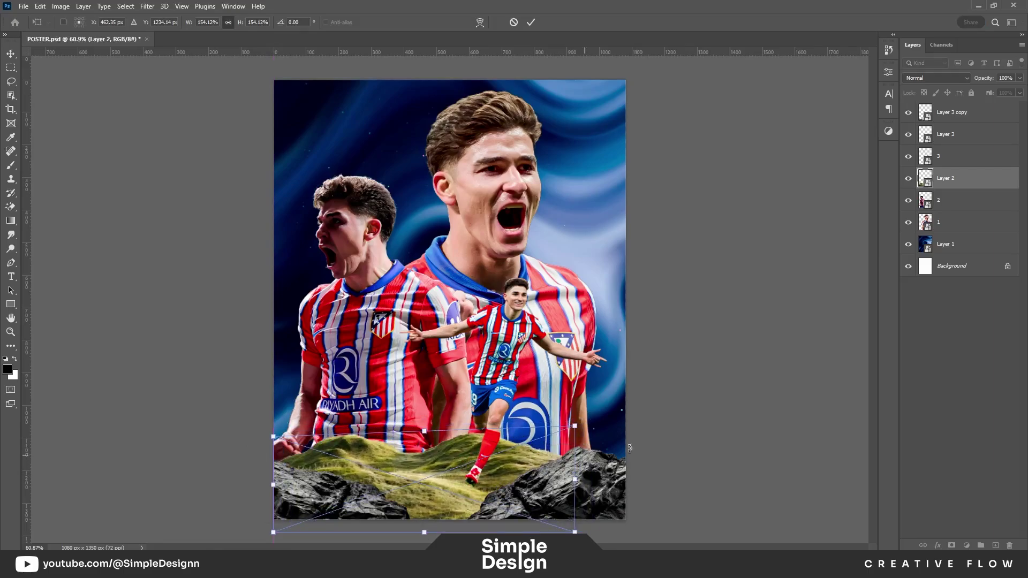
key(Return)
scroll(452, 455, up, 2)
scroll(452, 455, up, 2)
- Nudge the right rock further right and select both rock layers plus the grass
drag(632, 394, 687, 381)
scroll(686, 382, down, 2)
shift+click(345, 499)
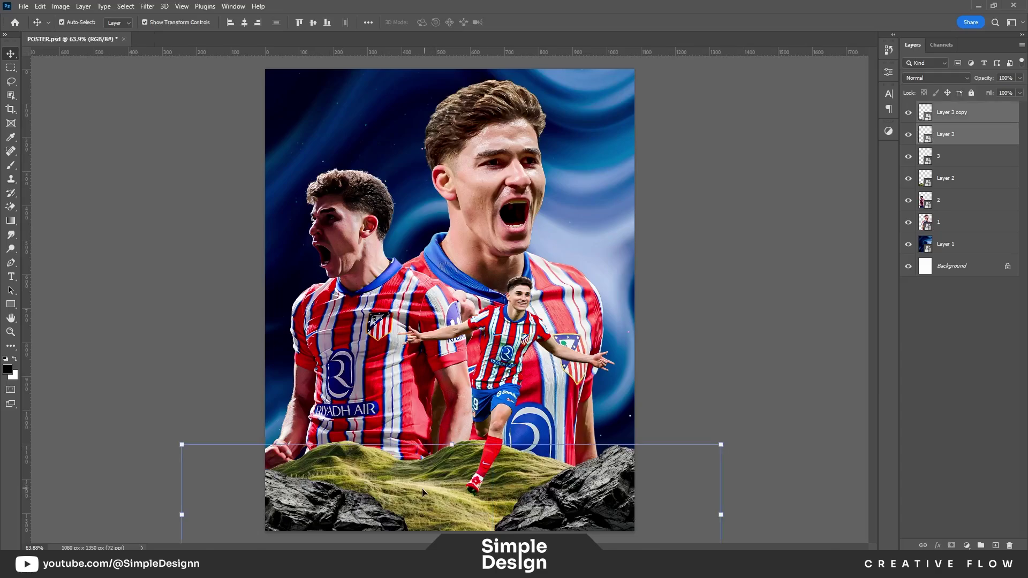
shift+click(423, 493)
- Group the grass and rocks into Group 1 and convert it to a smart object
key(ctrl+g)
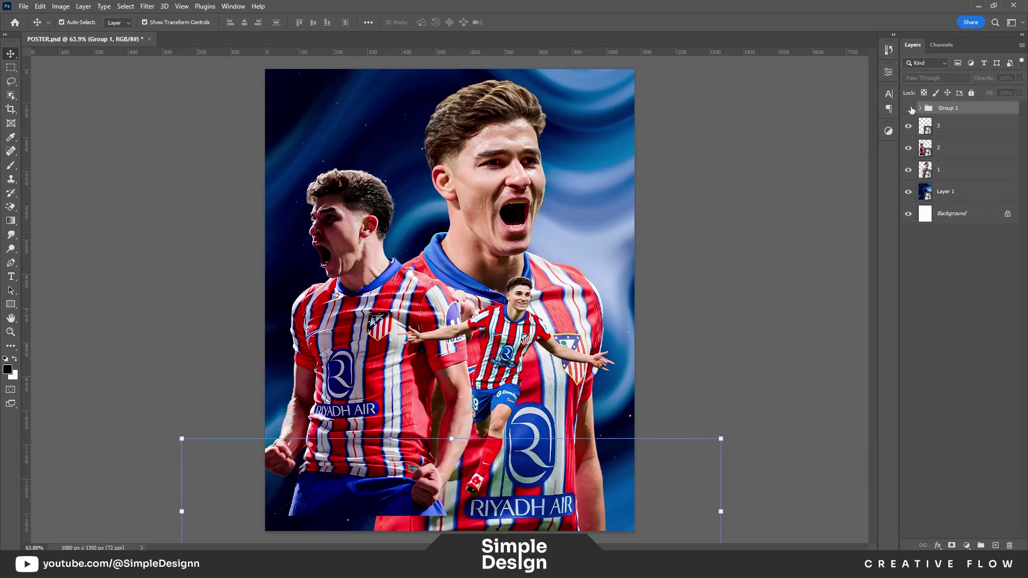
key(ctrl+minus)
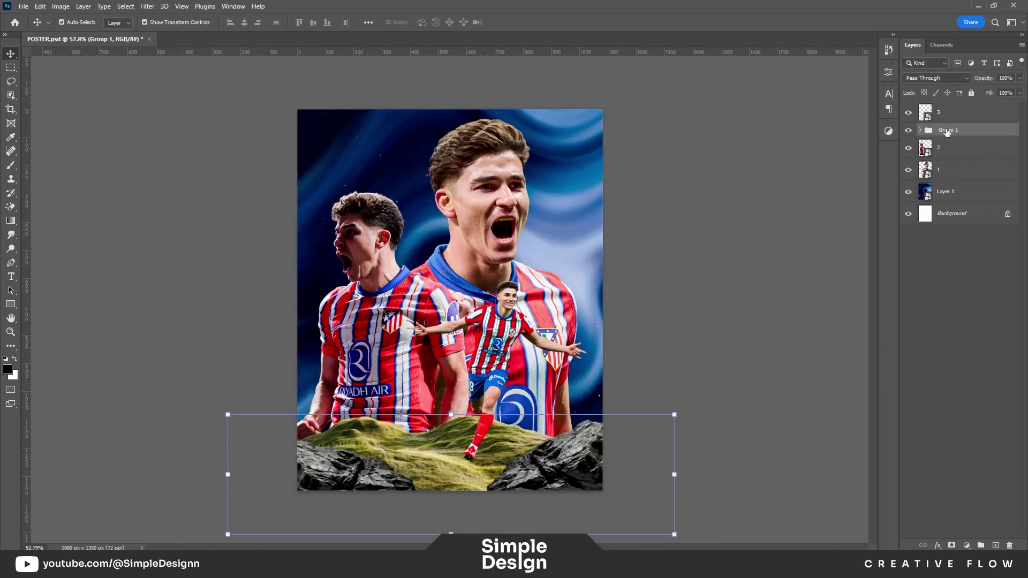
right_click(947, 132)
key(Escape)
right_click(946, 134)
click(911, 252)
- Colorize Group 1 with Hue/Saturation at hue ~220 and raised saturation for a blue-grey tint
key(ctrl+u)
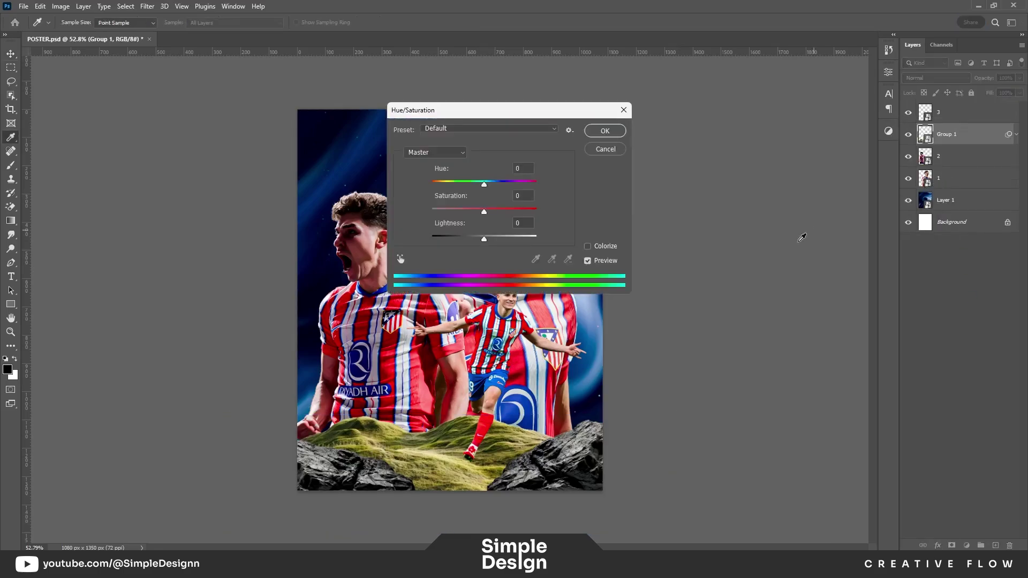
click(587, 246)
drag(536, 118, 759, 199)
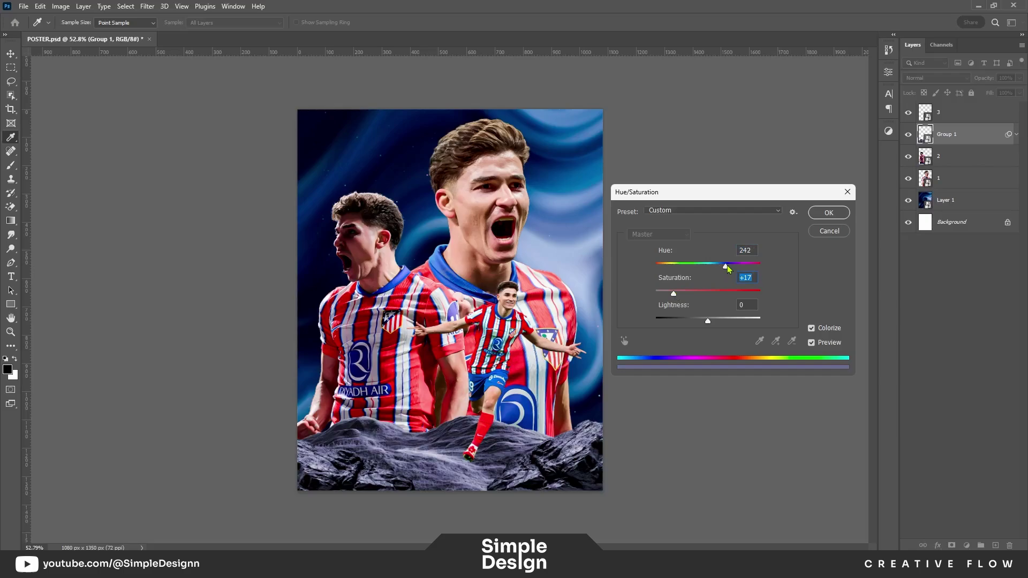
drag(674, 293, 697, 294)
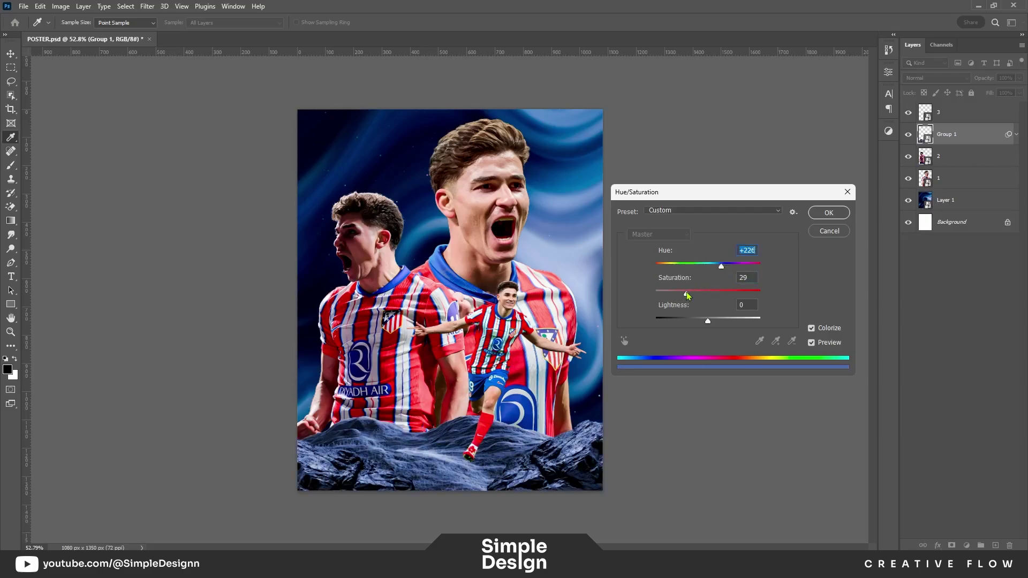
click(829, 213)
key(v)
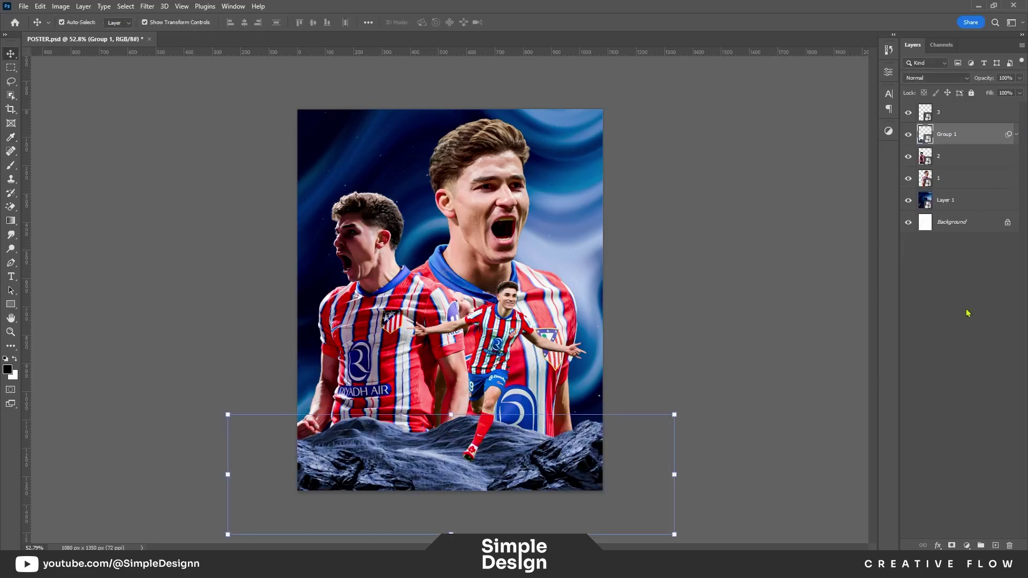
click(748, 210)
alt+scroll(531, 412, down, 1)
scroll(536, 375, up, 2)
- Toggle the ground group's visibility to compare, then nudge it slightly
scroll(589, 364, down, 1)
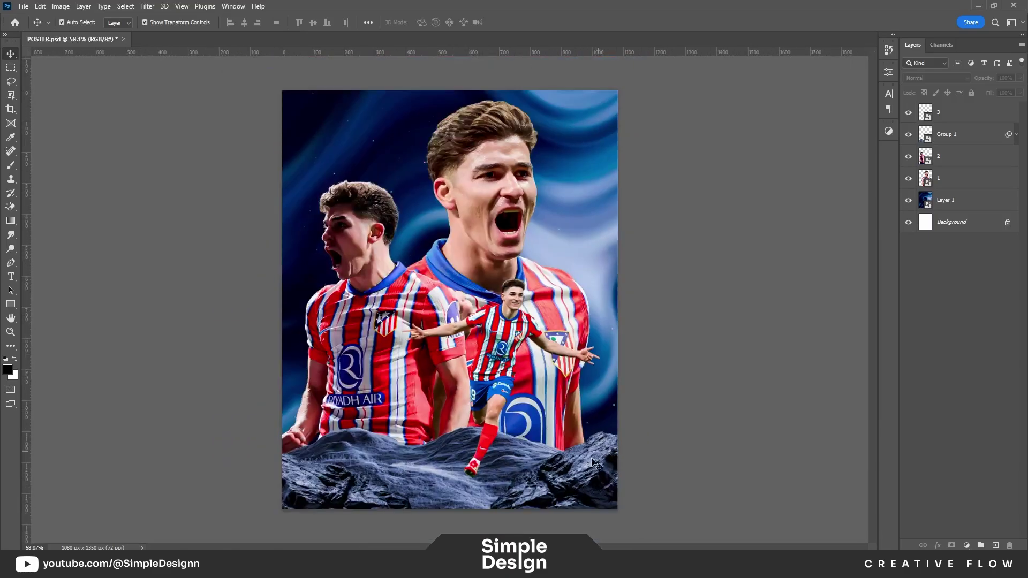
click(567, 469)
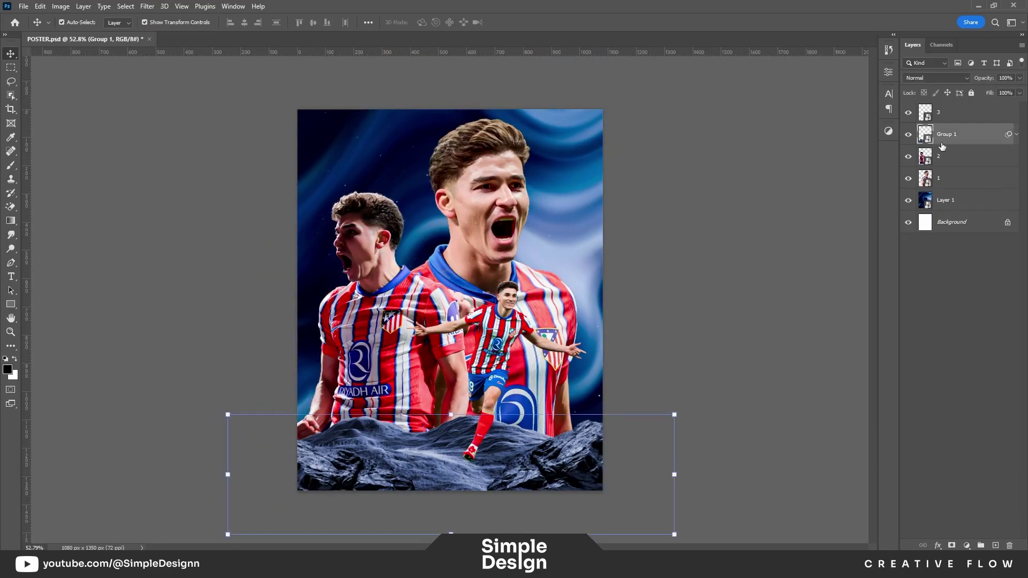
click(909, 136)
click(717, 393)
scroll(429, 482, up, 3)
drag(633, 434, 637, 436)
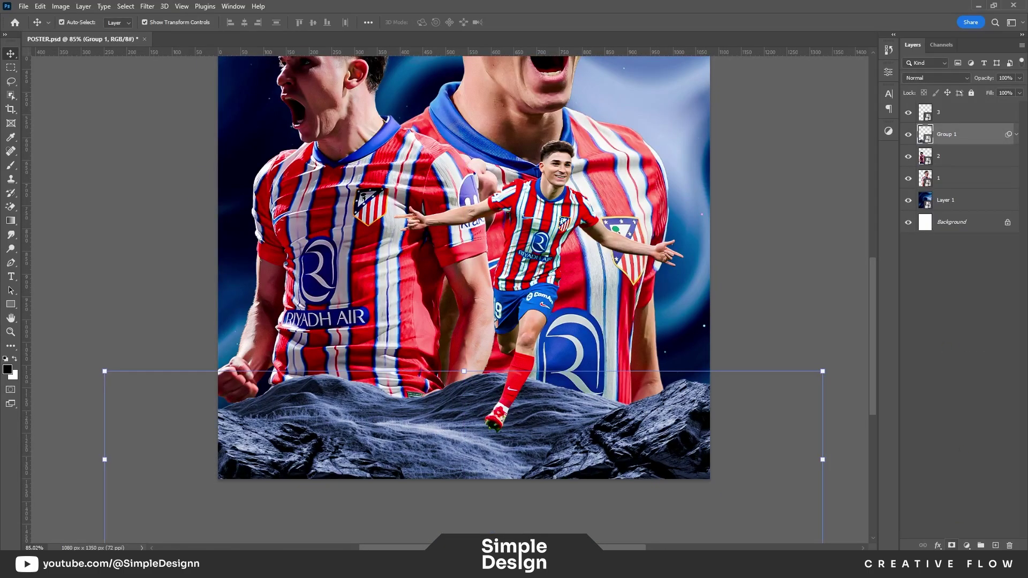
- Add a Brightness/Contrast layer clipped to the ground group, darkening the rocks and grass
click(967, 546)
click(959, 393)
click(797, 249)
drag(812, 132, 766, 148)
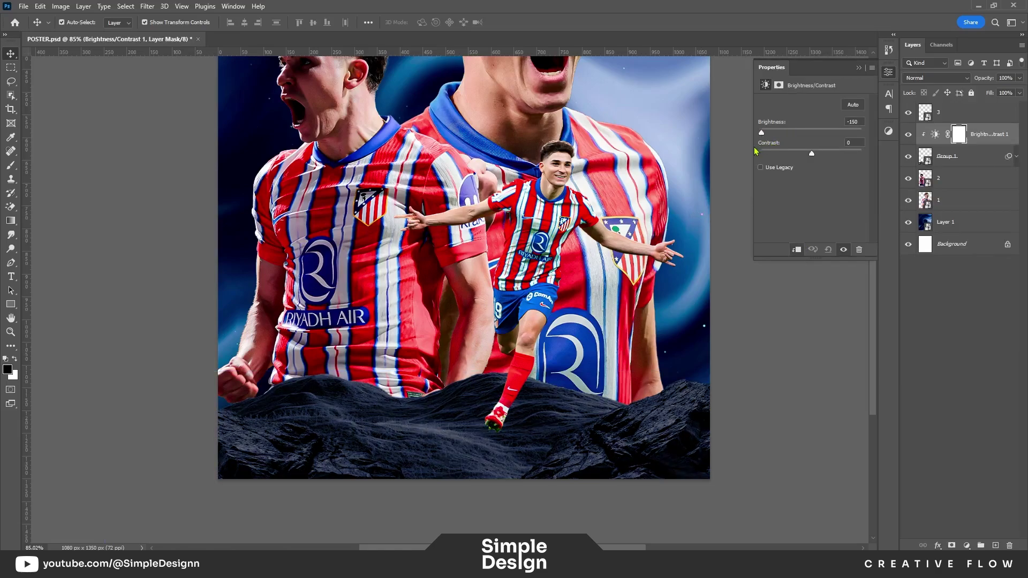
click(859, 68)
scroll(564, 420, down, 3)
scroll(564, 421, up, 5)
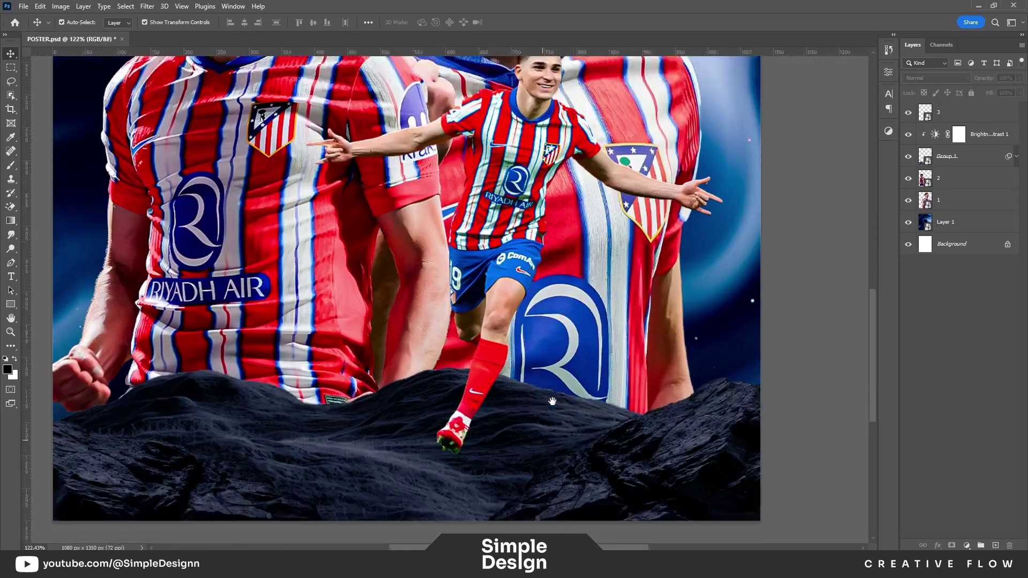
scroll(563, 421, down, 2)
- Paint the Brightness/Contrast 1 mask with a soft brush across the rocks along the bottom
click(564, 421)
click(961, 138)
key(b)
right_click(632, 239)
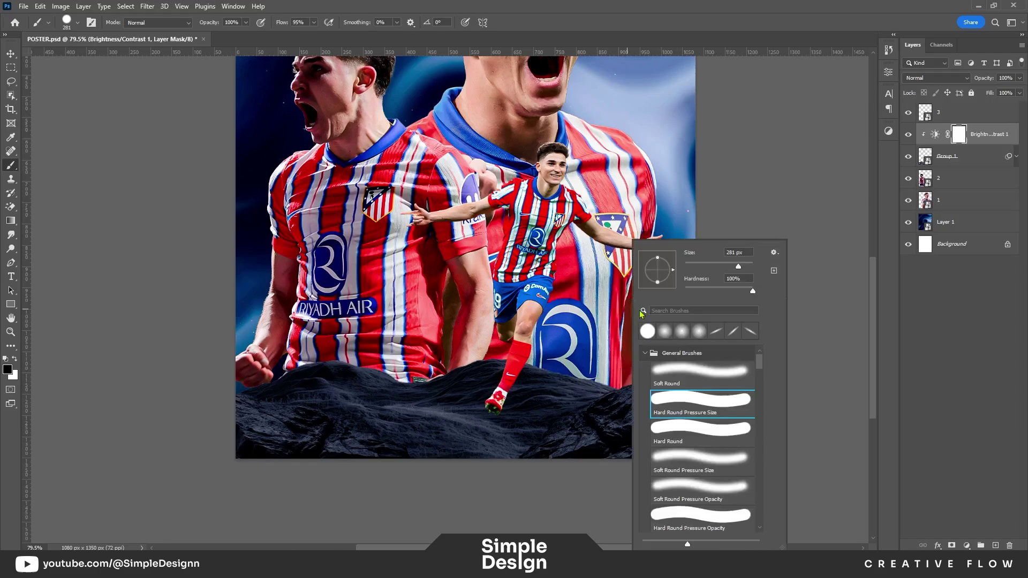
key(Escape)
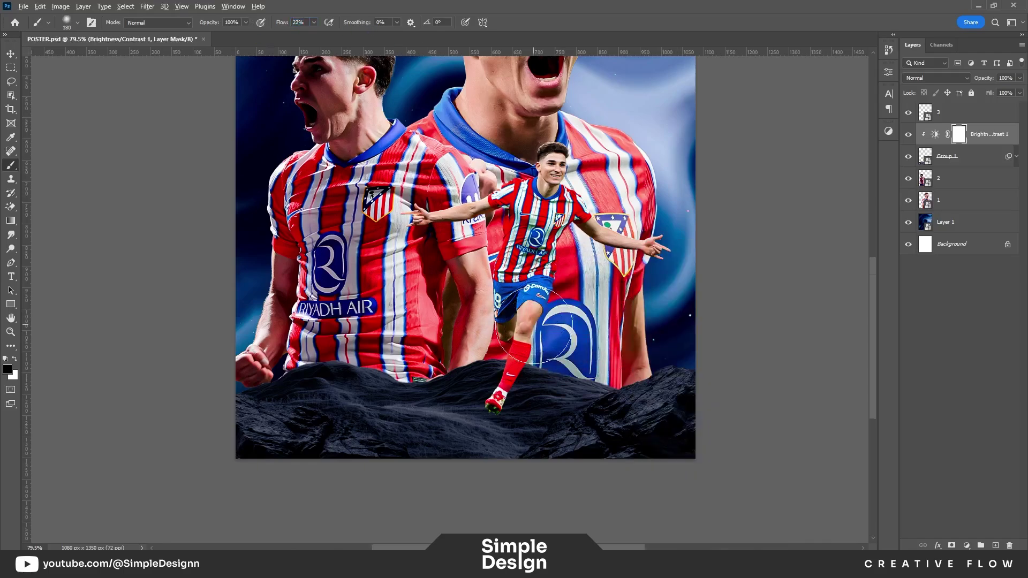
scroll(536, 326, up, 2)
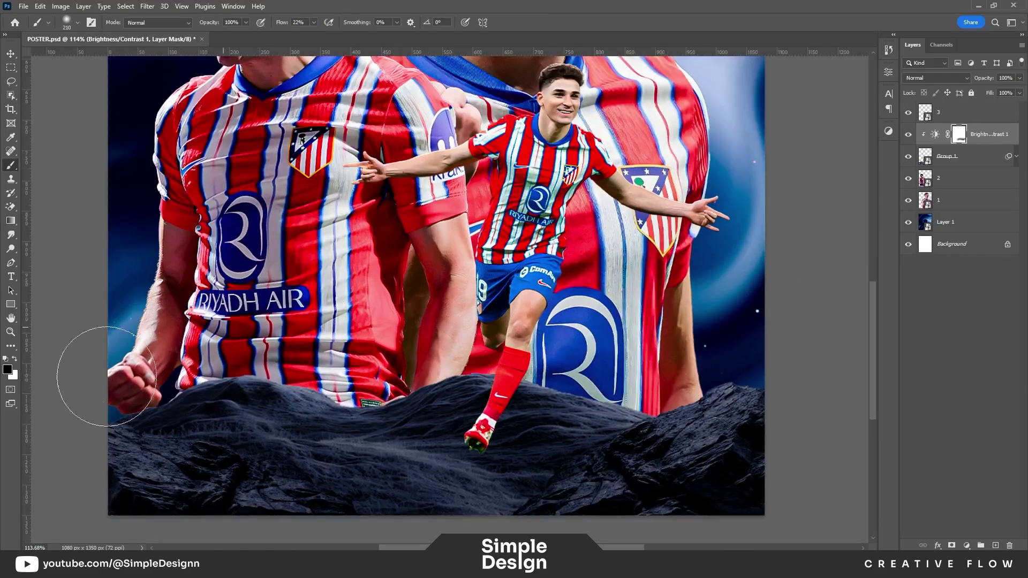
scroll(453, 348, down, 3)
drag(363, 466, 606, 456)
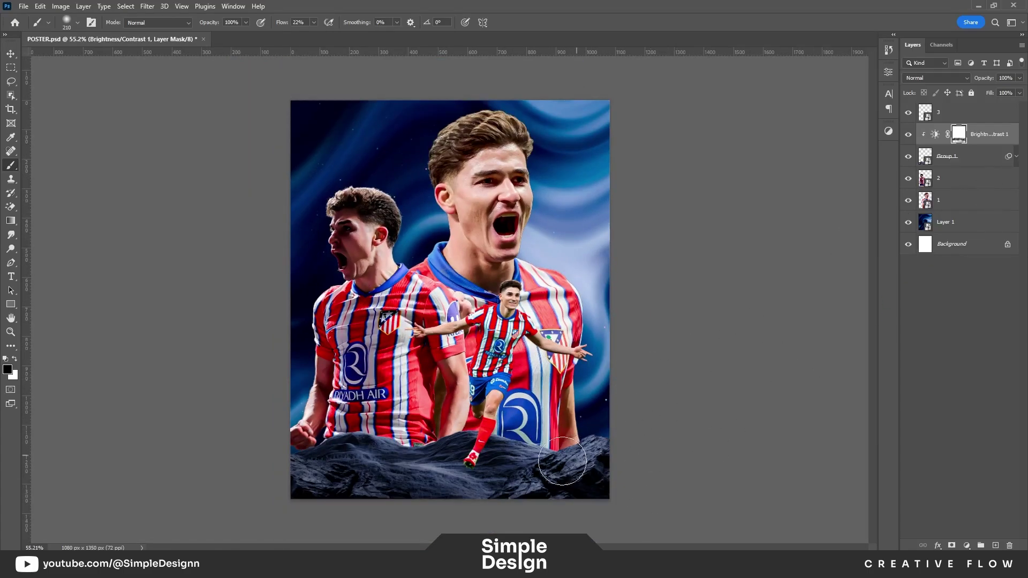
scroll(562, 461, up, 1)
scroll(562, 462, up, 1)
scroll(563, 461, up, 2)
- On a new layer, soft-paint the poster's bottom with a dark colour sampled from the background
key(i)
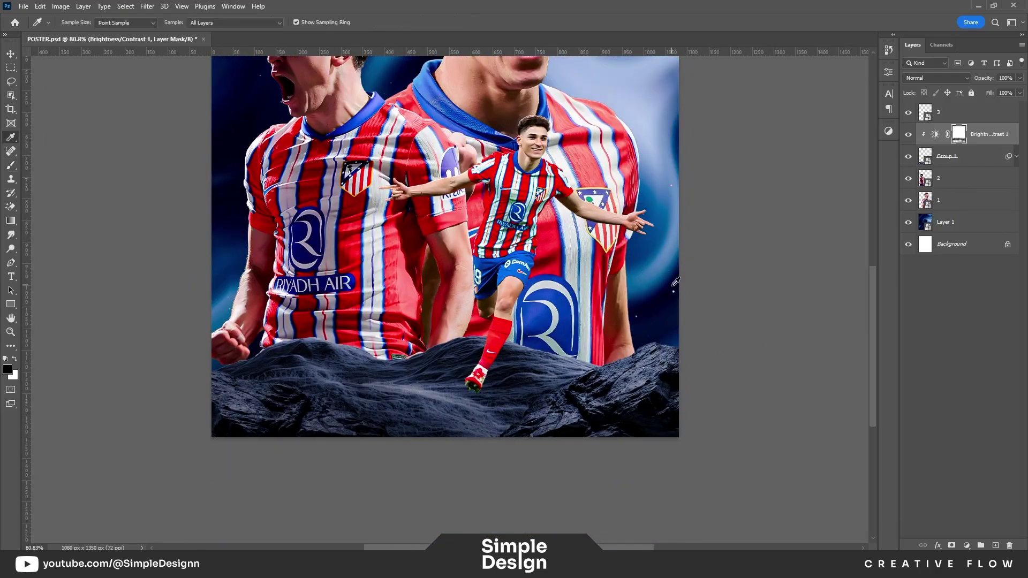
click(995, 546)
click(670, 292)
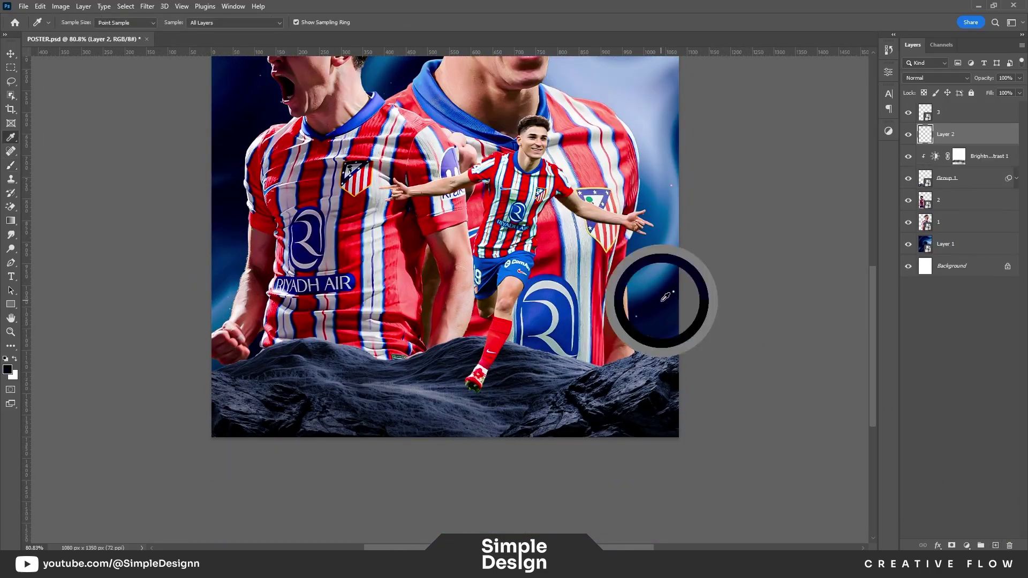
key(b)
key(ctrl+0)
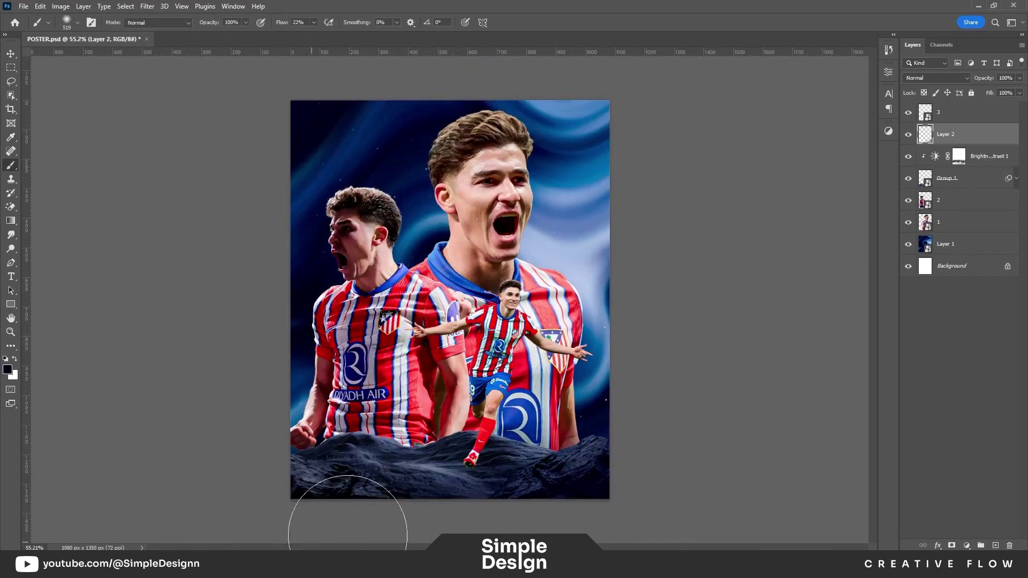
drag(482, 472, 216, 467)
scroll(445, 471, up, 3)
scroll(445, 322, down, 2)
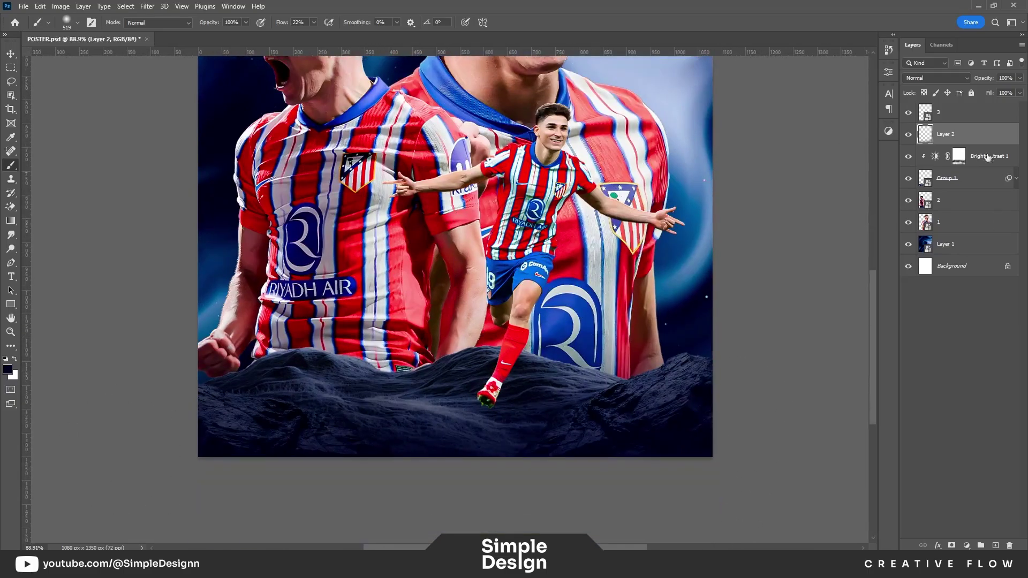
- Mask the rocks group and brush it with black so faint jersey streaks show through
click(964, 179)
click(952, 546)
key(x)
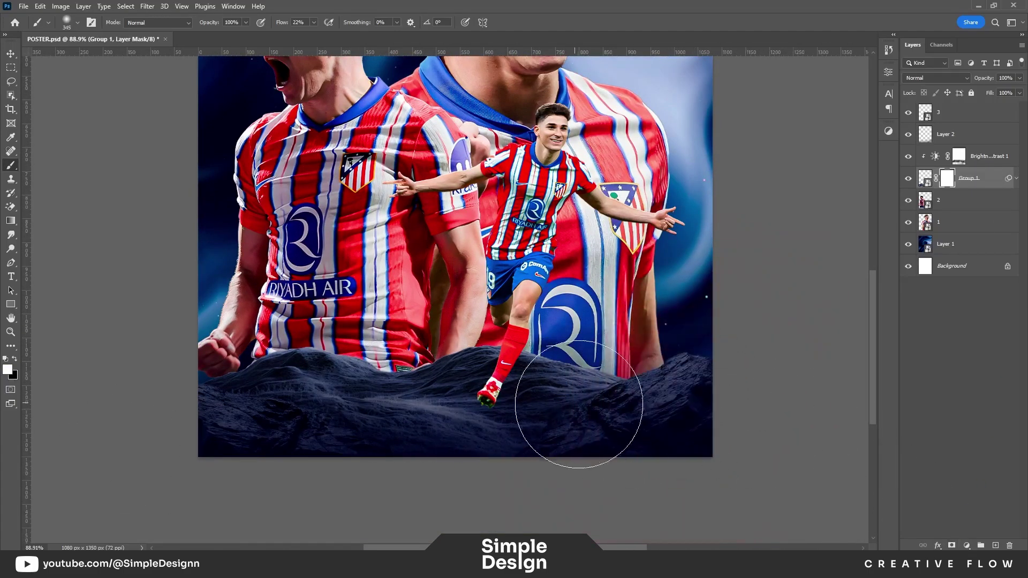
drag(578, 420, 227, 450)
drag(670, 445, 343, 445)
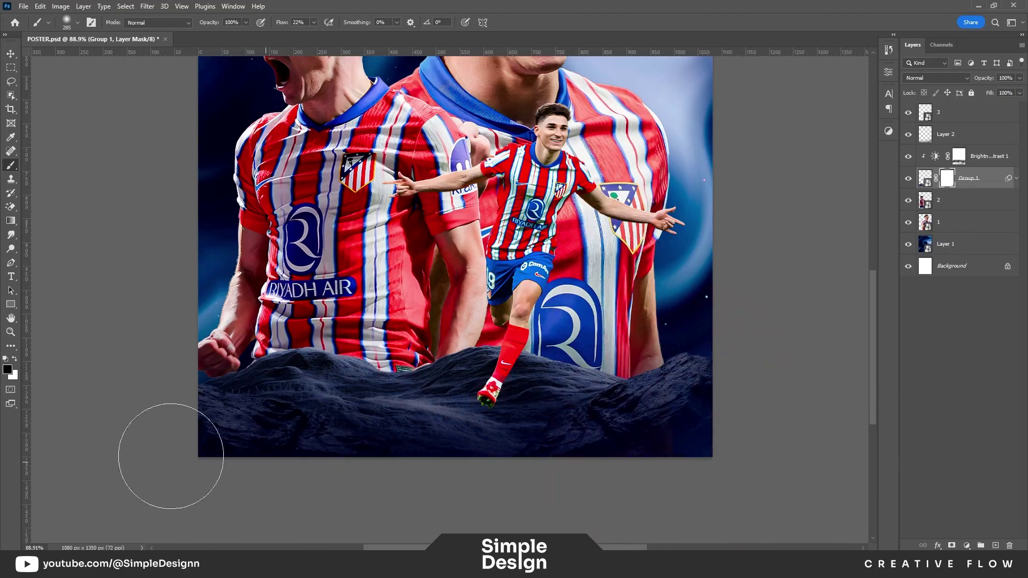
mouse_move(171, 456)
mouse_down()
mouse_move(195, 443)
mouse_move(259, 475)
mouse_move(450, 491)
mouse_up()
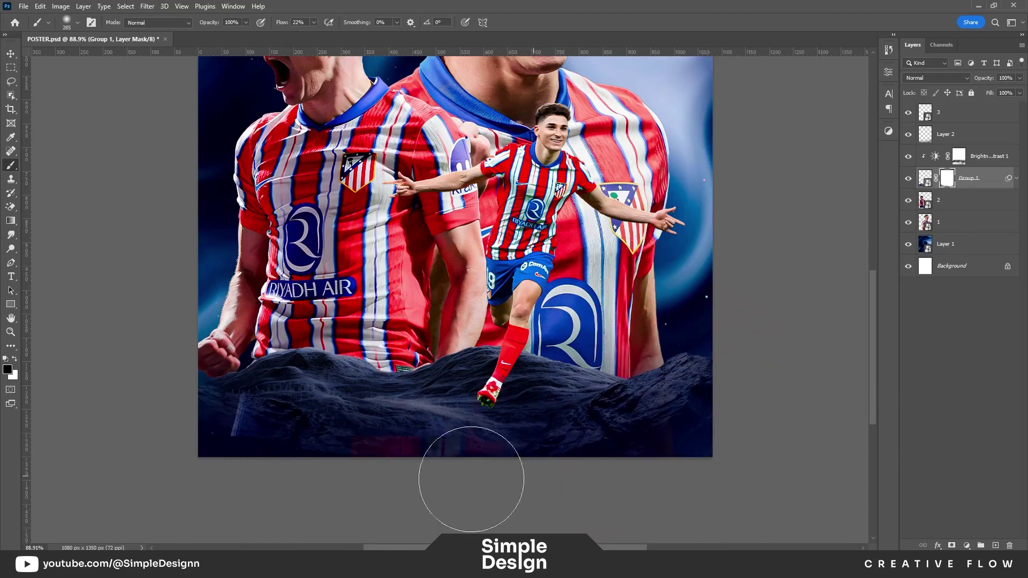
- Add a mask to the left player and fade its bottom into the rocks
key(v)
click(354, 273)
click(952, 546)
key(b)
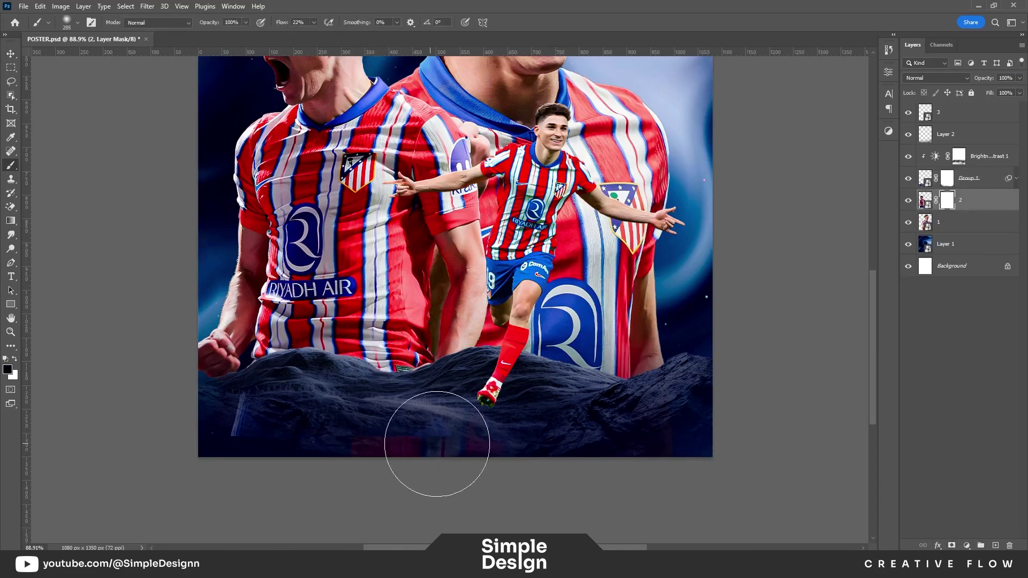
mouse_move(436, 436)
mouse_down()
mouse_move(223, 436)
mouse_move(232, 425)
mouse_up()
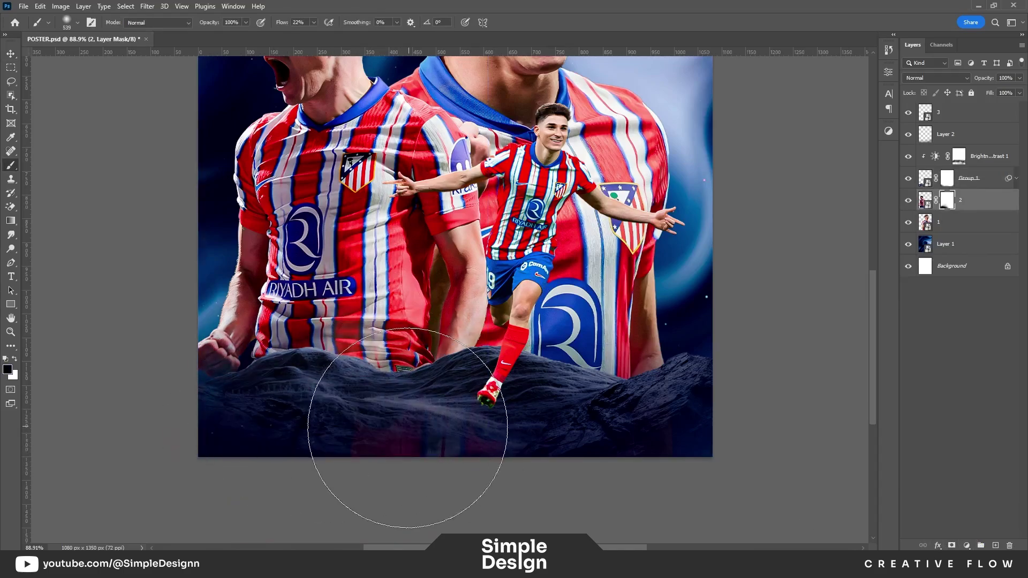
- Add a mask to the large centre player and fade its jersey bottom into the rocks
click(964, 222)
click(952, 546)
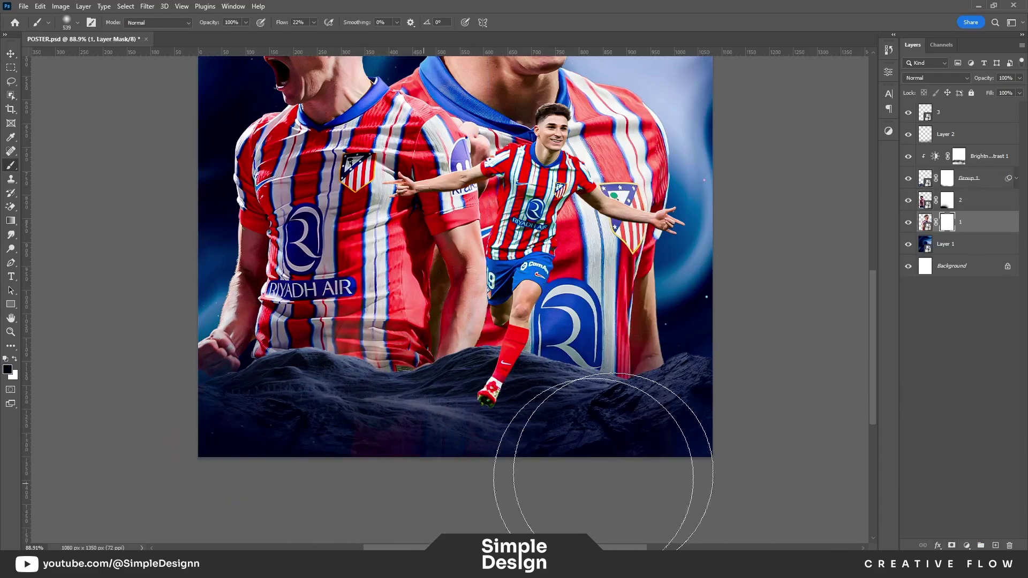
mouse_move(603, 459)
mouse_down()
mouse_move(716, 471)
mouse_move(604, 448)
mouse_move(623, 458)
mouse_up()
scroll(623, 457, down, 2)
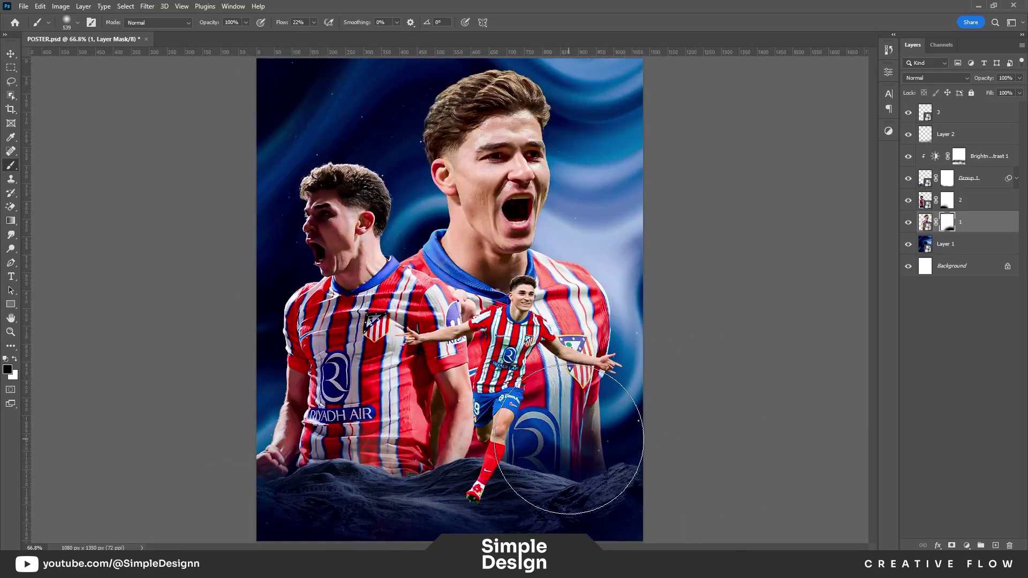
scroll(510, 437, down, 1)
- Refine the left and centre player masks where the jerseys blend into the rocks
key(alt+bracketright)
mouse_move(369, 487)
mouse_down()
mouse_move(317, 436)
mouse_move(379, 475)
mouse_up()
scroll(365, 436, up, 3)
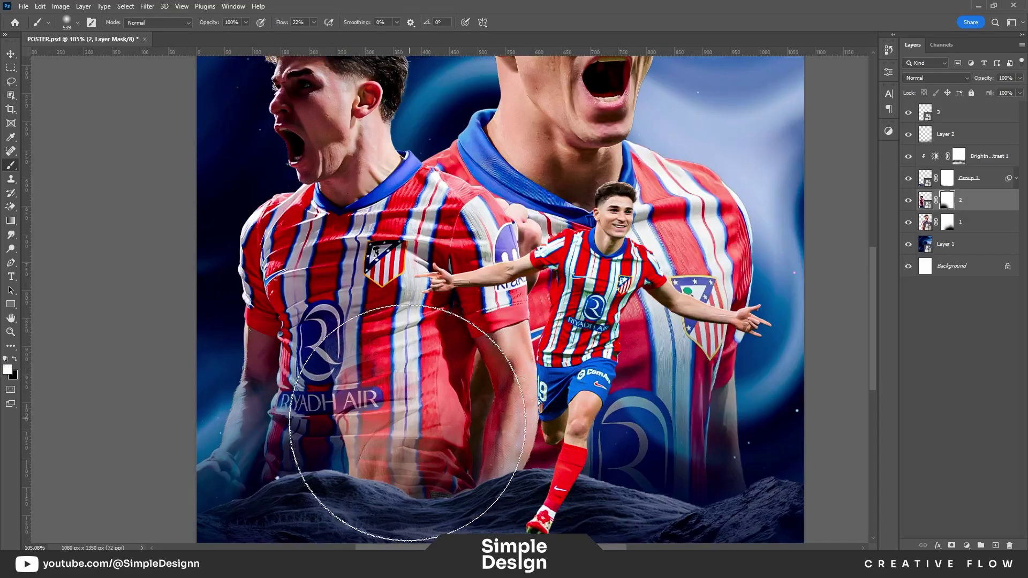
key(x)
click(947, 222)
key(x)
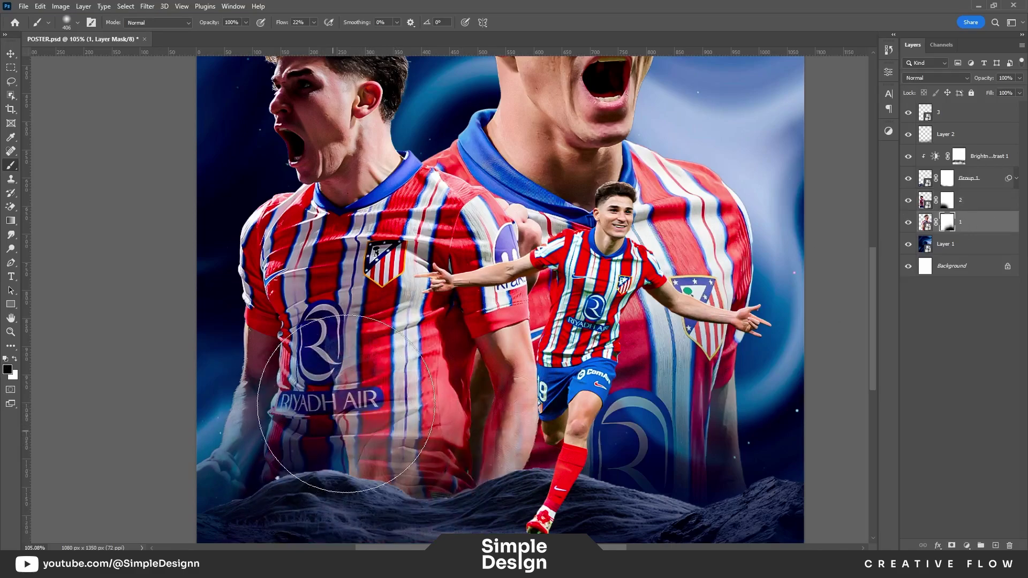
scroll(370, 461, down, 2)
scroll(425, 433, down, 2)
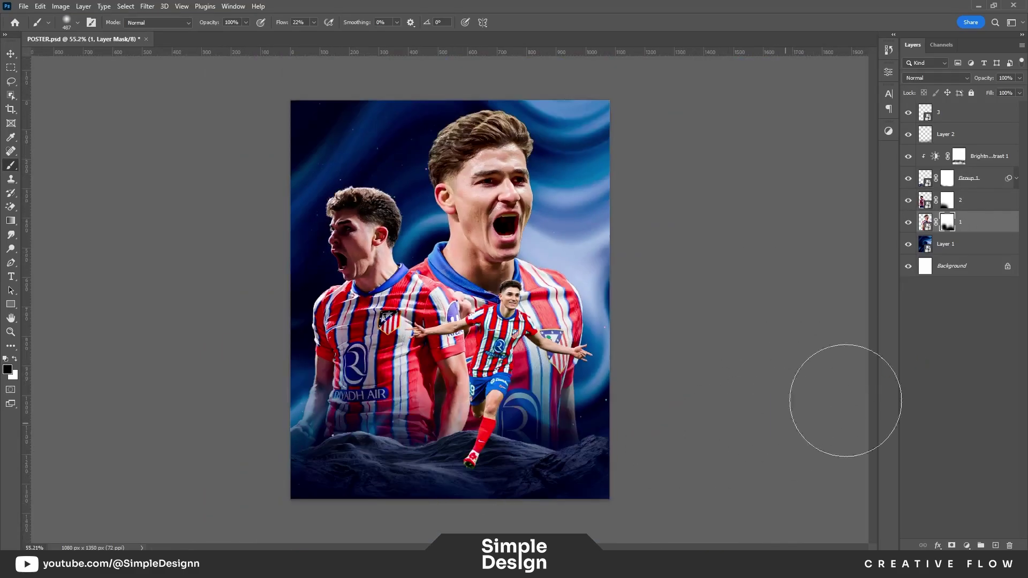
click(947, 200)
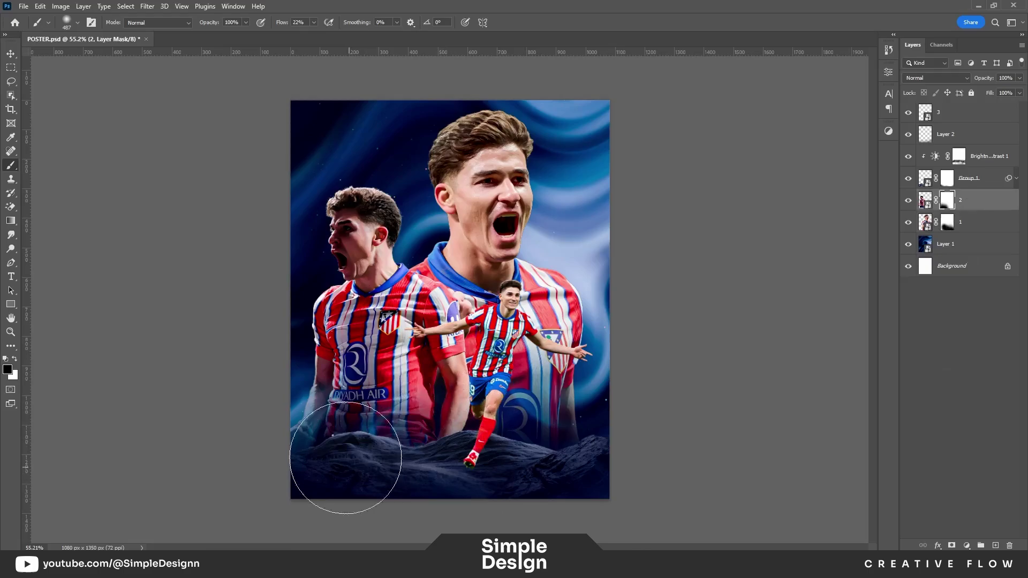
scroll(429, 444, up, 2)
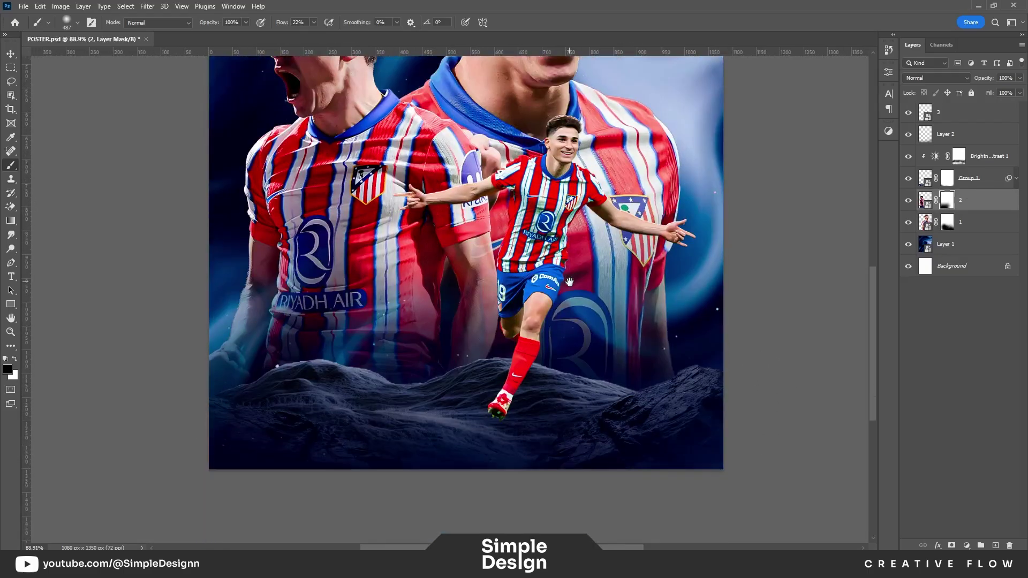
click(988, 410)
scroll(604, 405, down, 2)
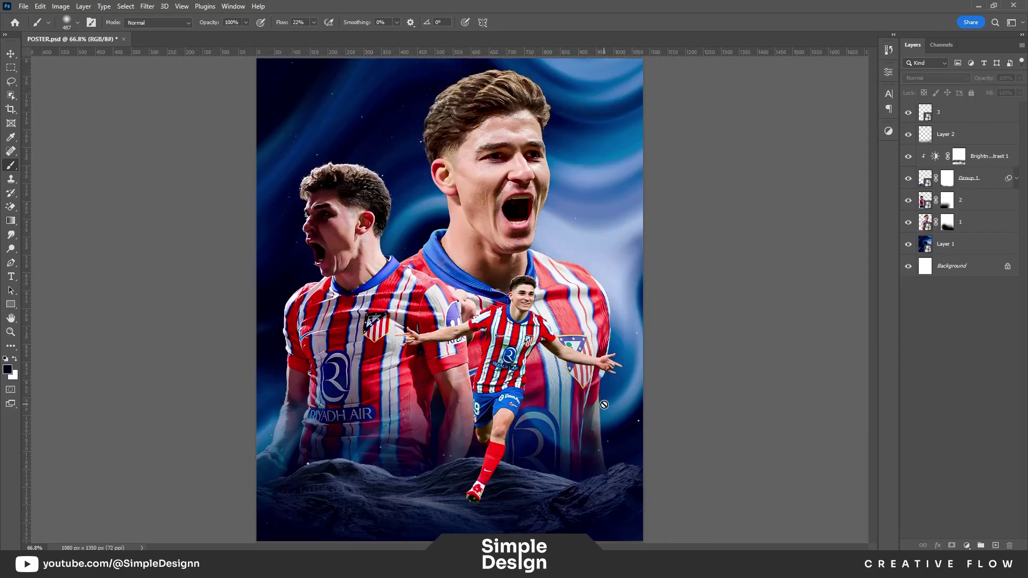
scroll(614, 396, down, 1)
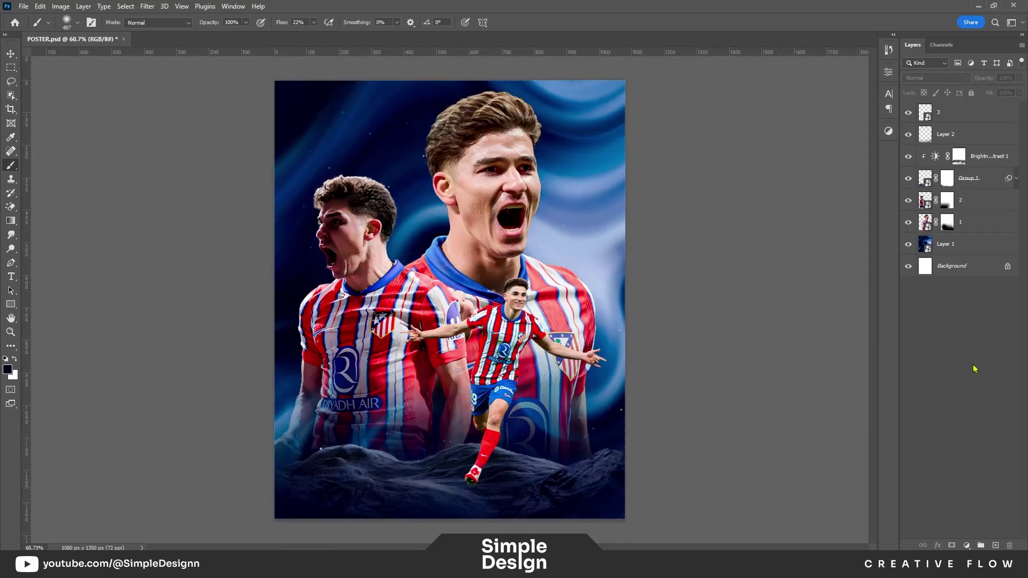
- Gather Layer 2, Brightness/Contrast 1 and the rocks group into a group named Stone
click(908, 135)
click(909, 134)
click(959, 137)
click(909, 179)
click(909, 178)
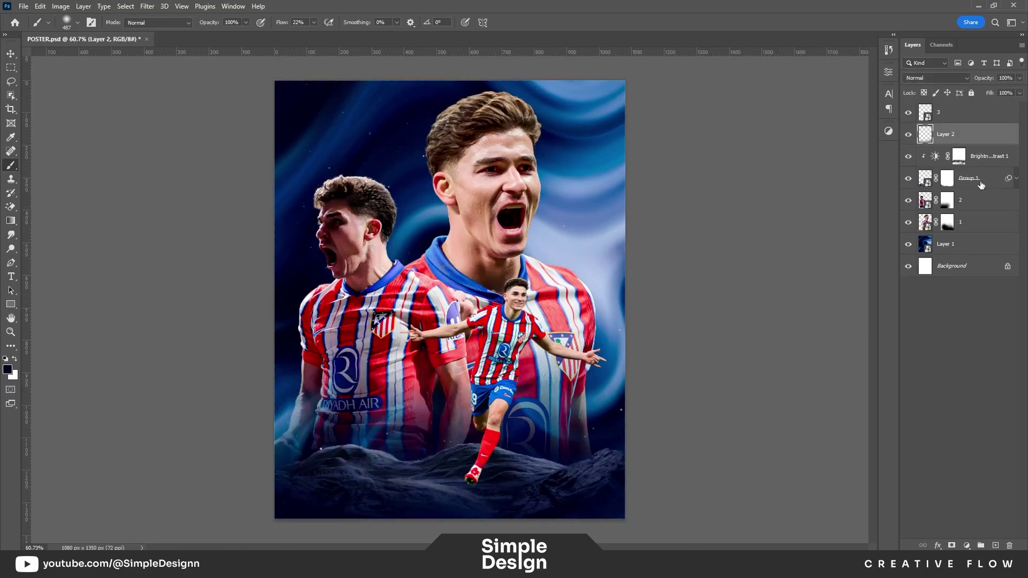
click(908, 178)
shift+click(969, 179)
key(ctrl+g)
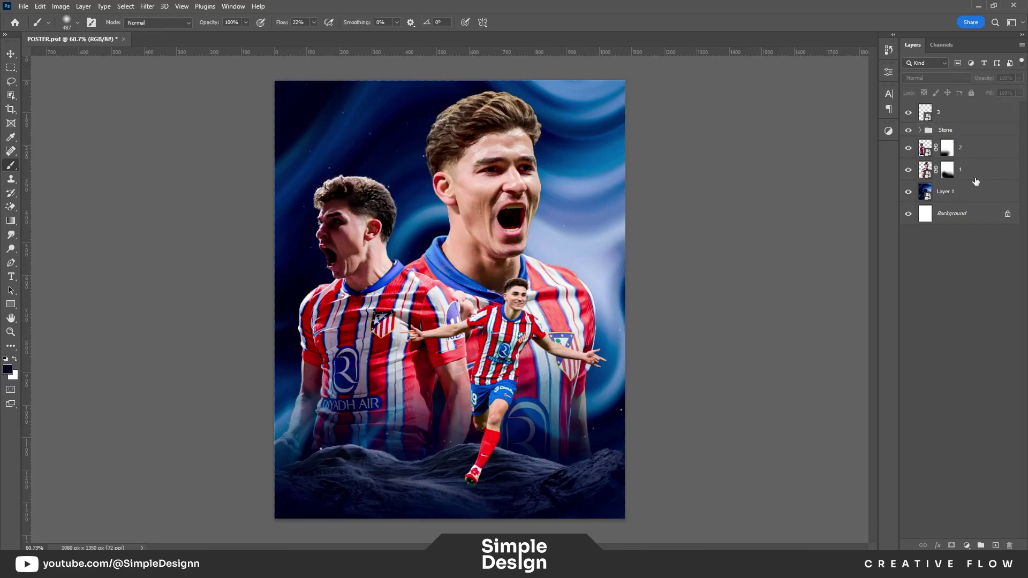
- Put the centre and left players in separate groups, renamed 2 and 3
click(959, 170)
key(ctrl+g)
click(959, 148)
key(ctrl+g)
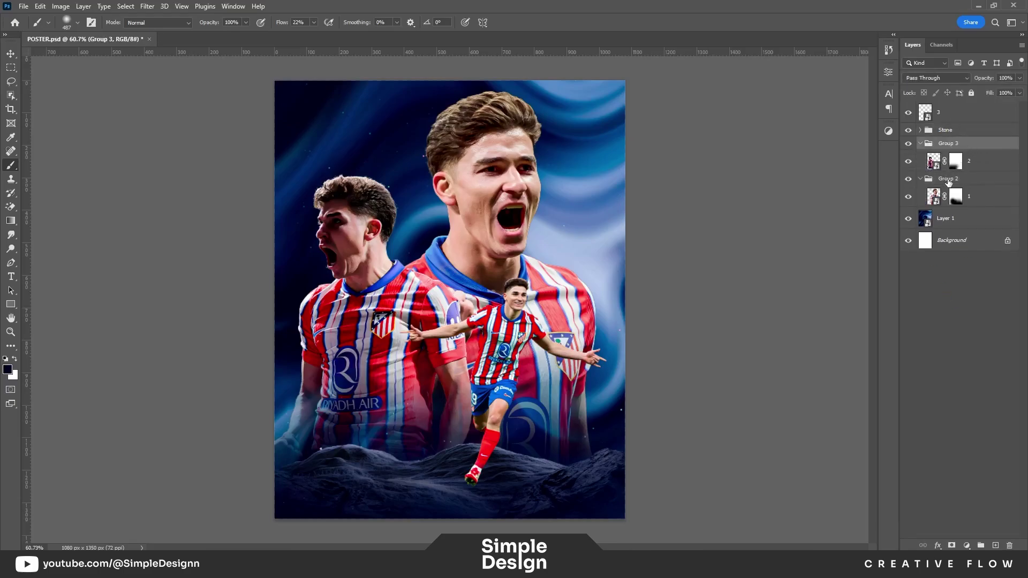
double_click(948, 179)
text(2)
double_click(949, 144)
text(3)
key(Return)
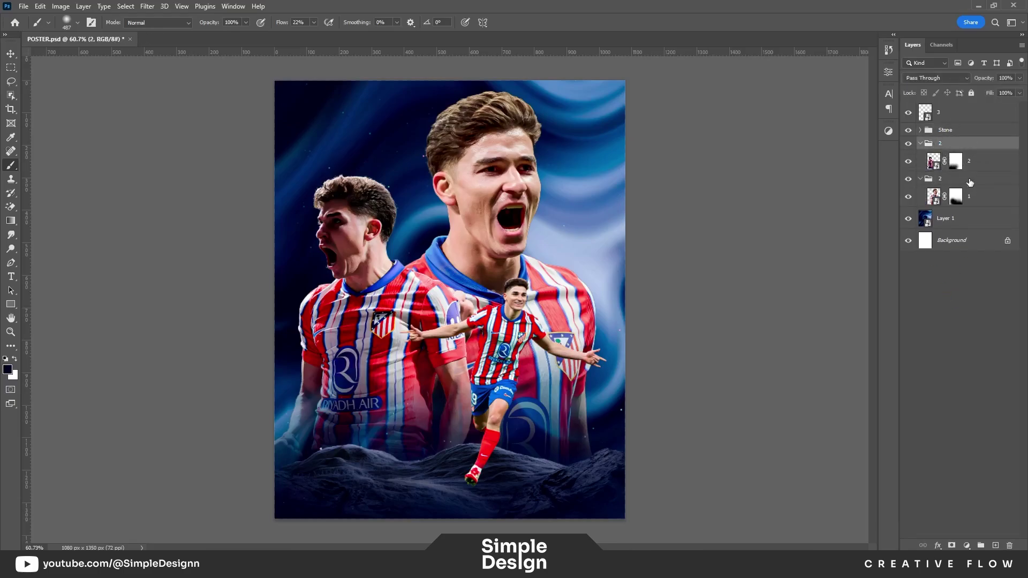
- Give both player groups a Yellow colour label and collapse the upper group
click(970, 183)
shift+click(953, 143)
right_click(909, 143)
click(929, 211)
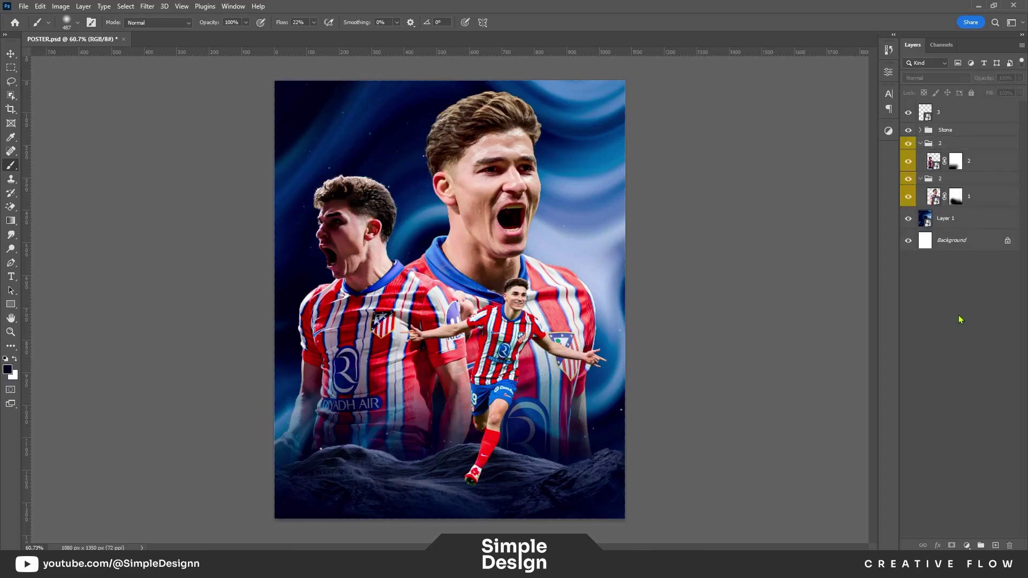
click(921, 144)
key(v)
click(486, 208)
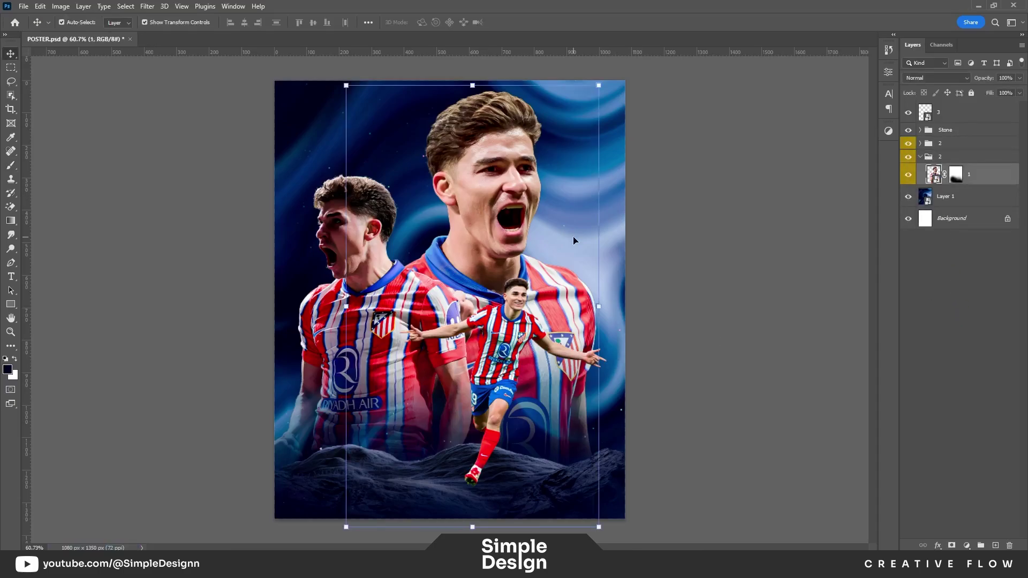
- Add a Vibrance adjustment above the centre player, with vibrance at about zero
click(967, 546)
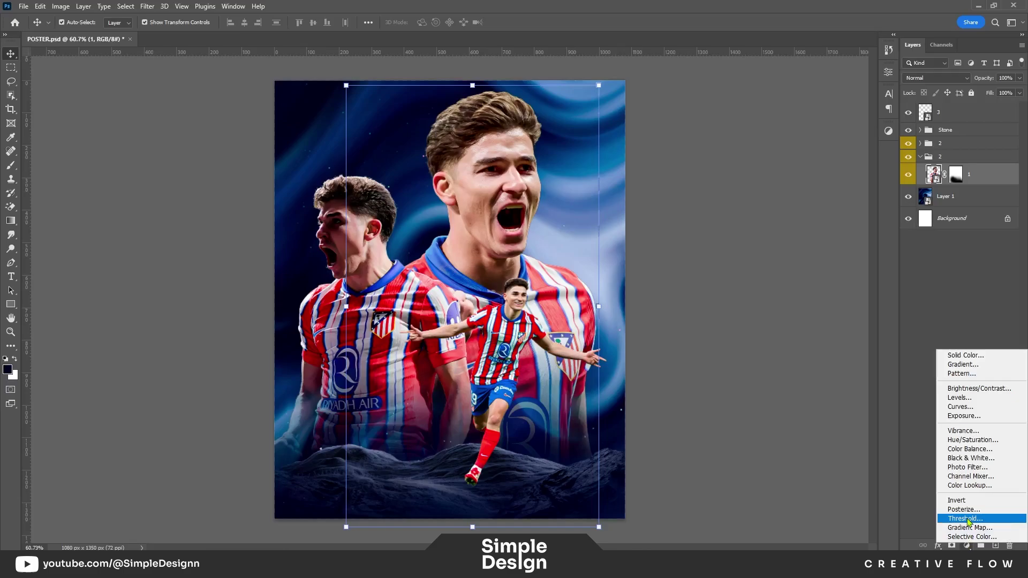
click(959, 442)
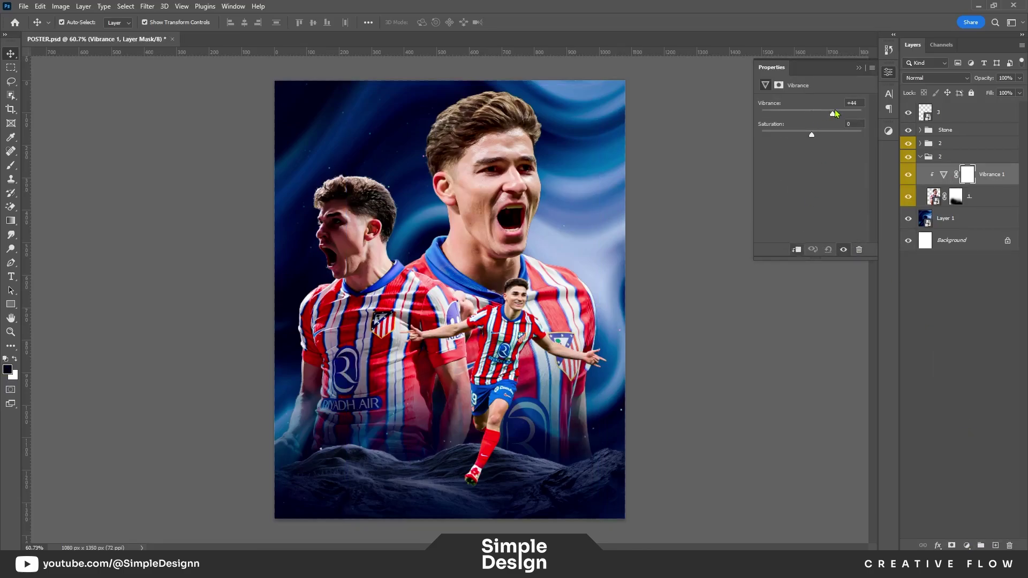
mouse_move(834, 113)
mouse_down()
mouse_move(812, 114)
mouse_move(824, 122)
mouse_up()
click(859, 68)
- Add a Hue/Saturation adjustment with saturation raised to about +63
click(967, 545)
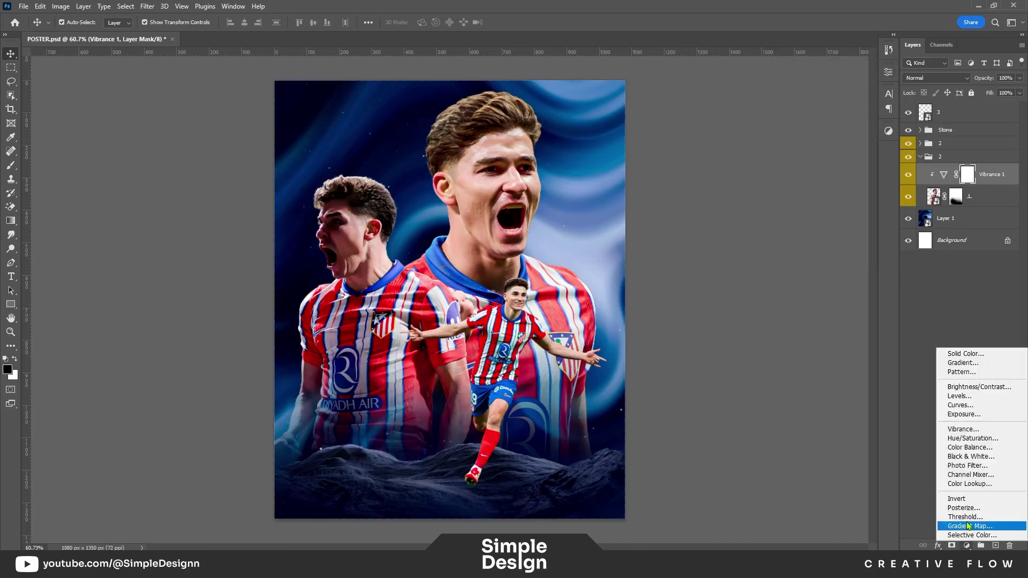
click(965, 441)
mouse_move(812, 164)
mouse_down()
mouse_move(847, 165)
mouse_move(824, 168)
mouse_up()
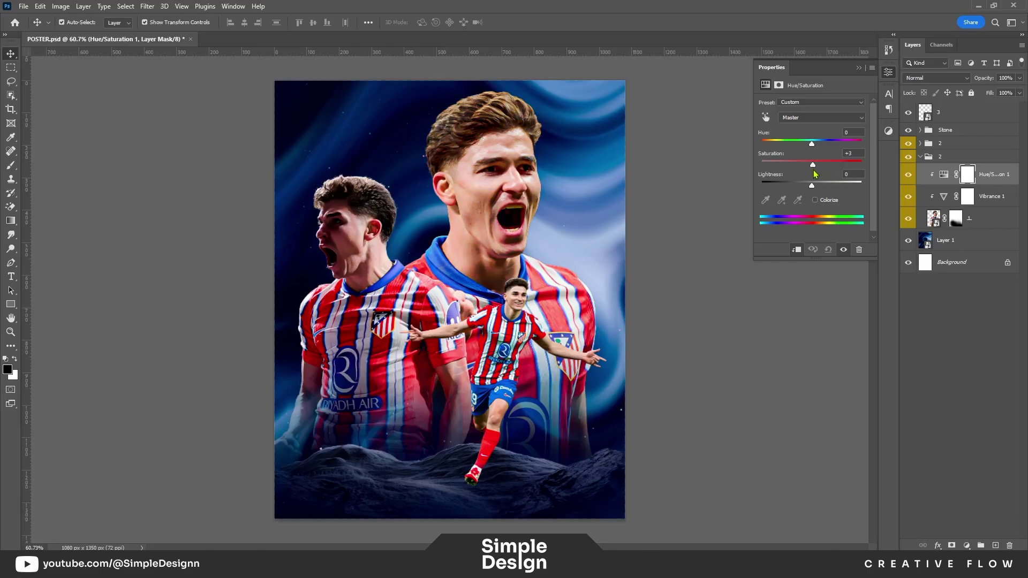
click(858, 67)
scroll(543, 208, up, 3)
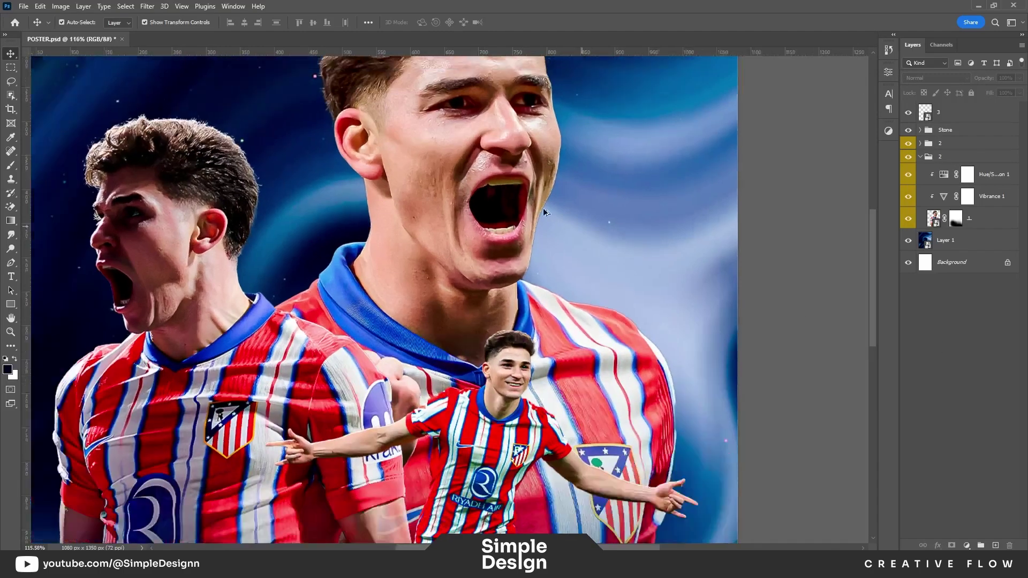
scroll(543, 208, down, 3)
scroll(497, 256, down, 1)
- Create a new Layer 3 above the large player in Overlay mode, with a white brush
click(469, 224)
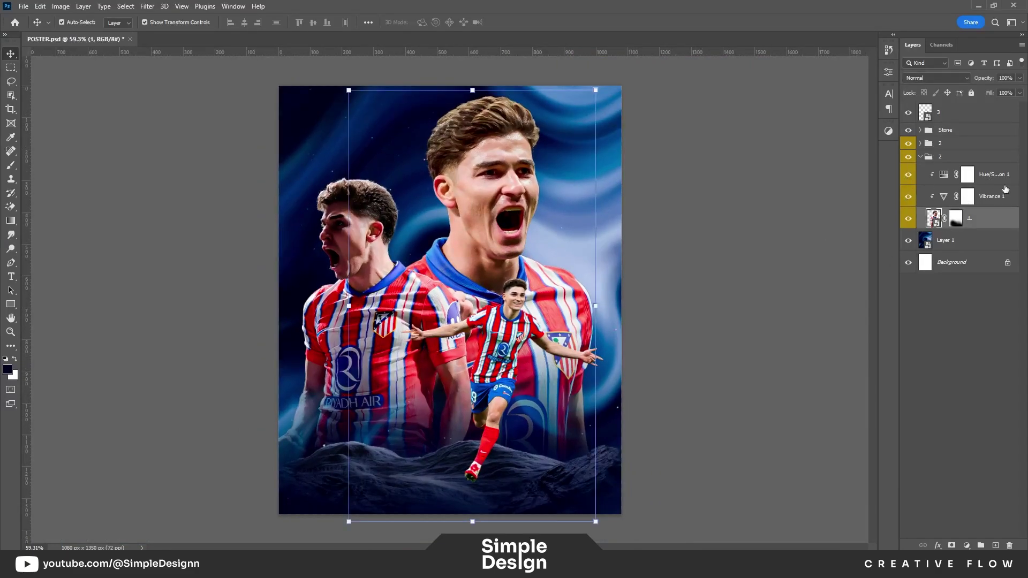
key(ctrl+shift+alt+n)
scroll(626, 253, up, 2)
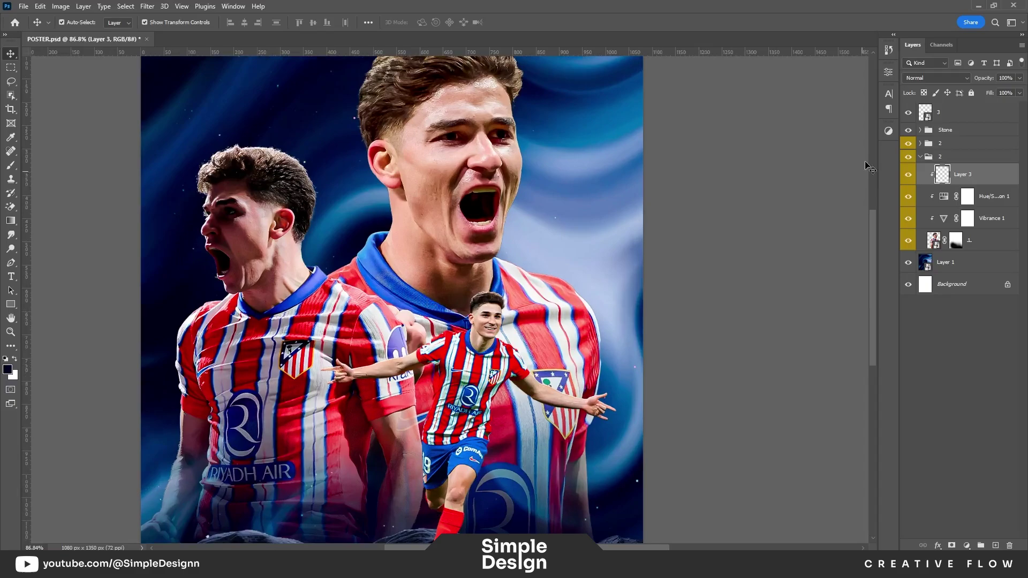
key(b)
key(x)
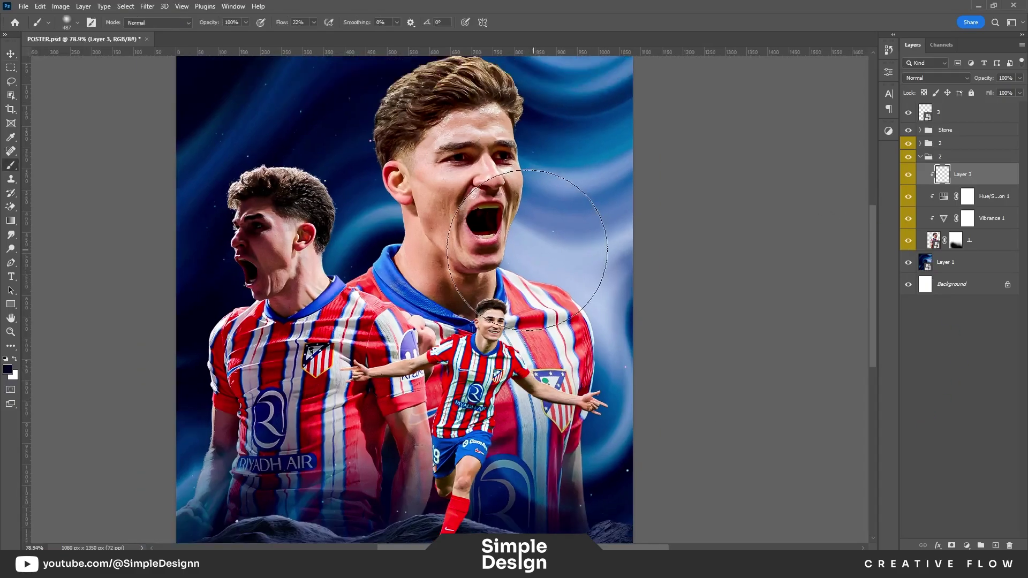
scroll(524, 220, up, 3)
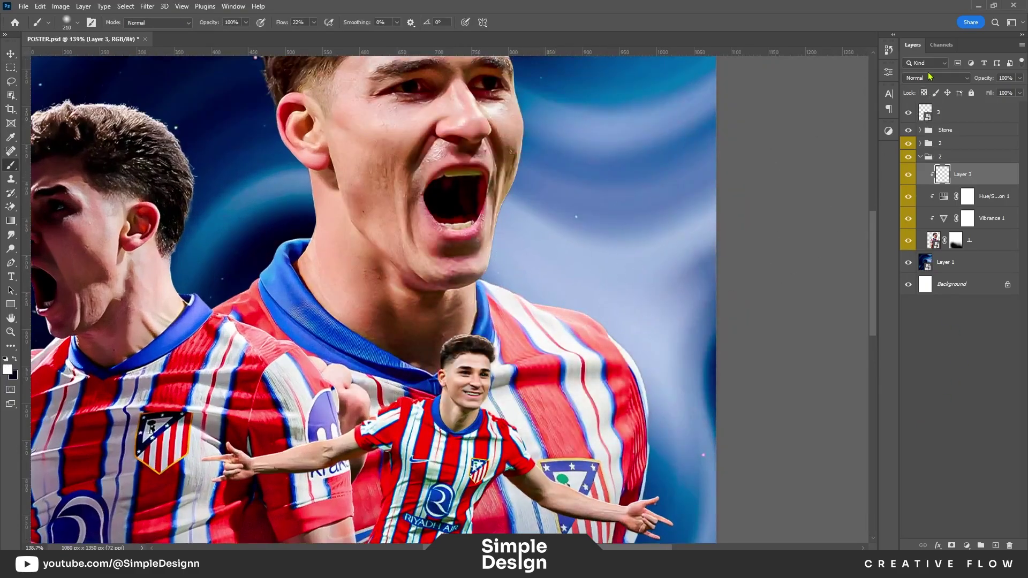
click(936, 78)
click(922, 178)
- Paint soft white light over the large player's face and neck with a smaller brush
drag(529, 187, 560, 343)
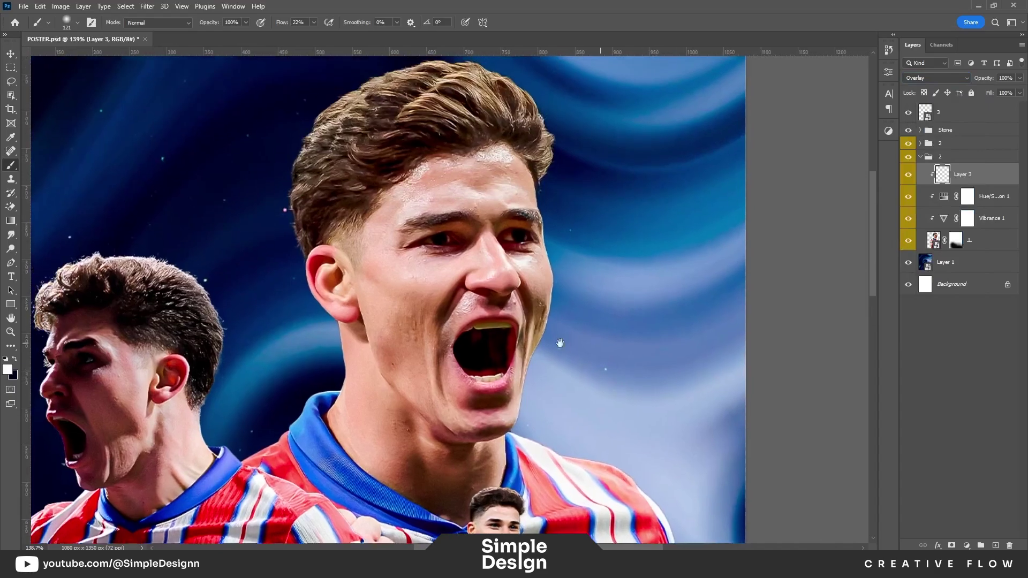
drag(594, 209, 614, 268)
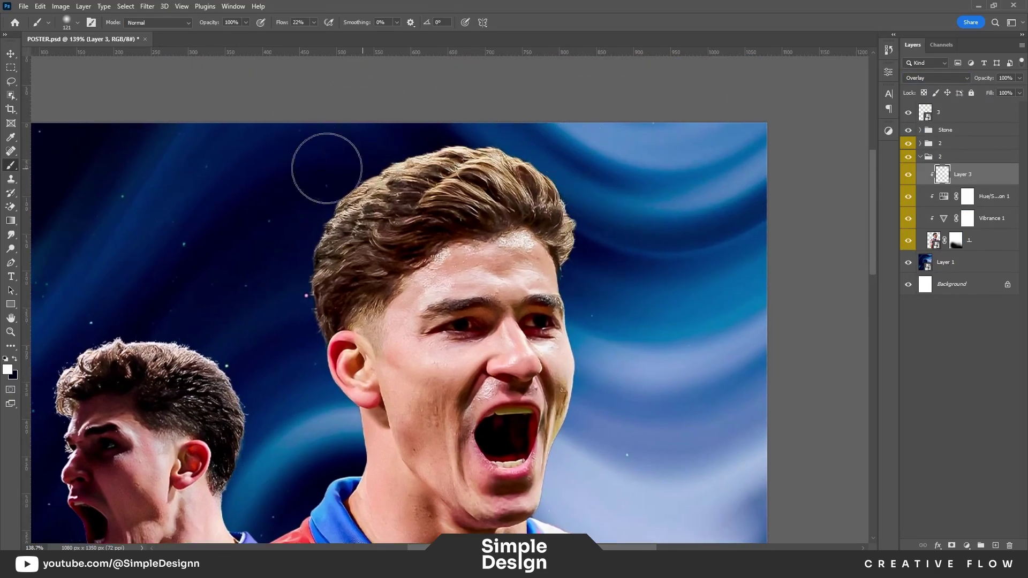
scroll(287, 317, down, 2)
scroll(498, 247, up, 3)
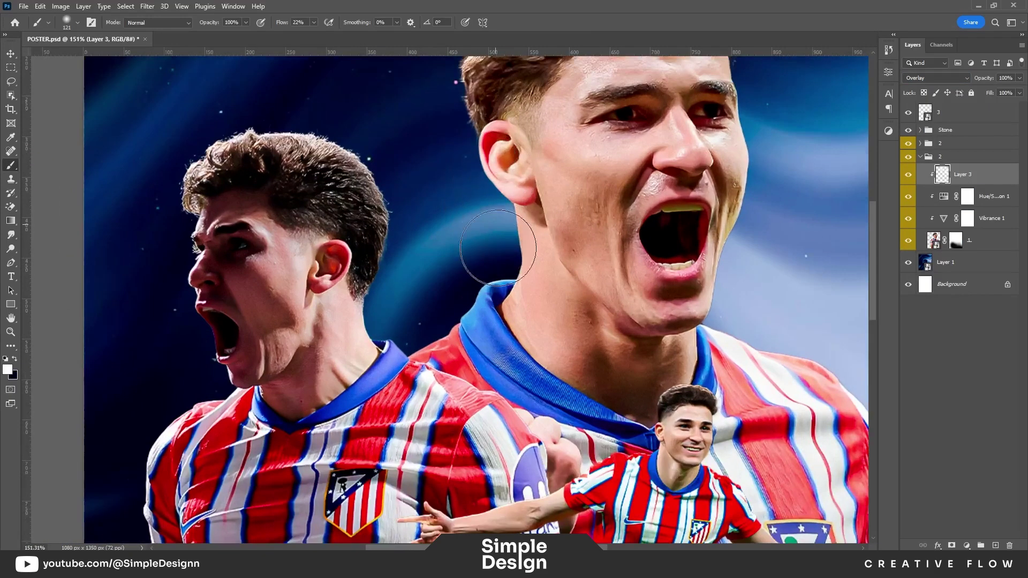
drag(498, 248, 390, 310)
scroll(665, 275, down, 2)
scroll(632, 179, up, 3)
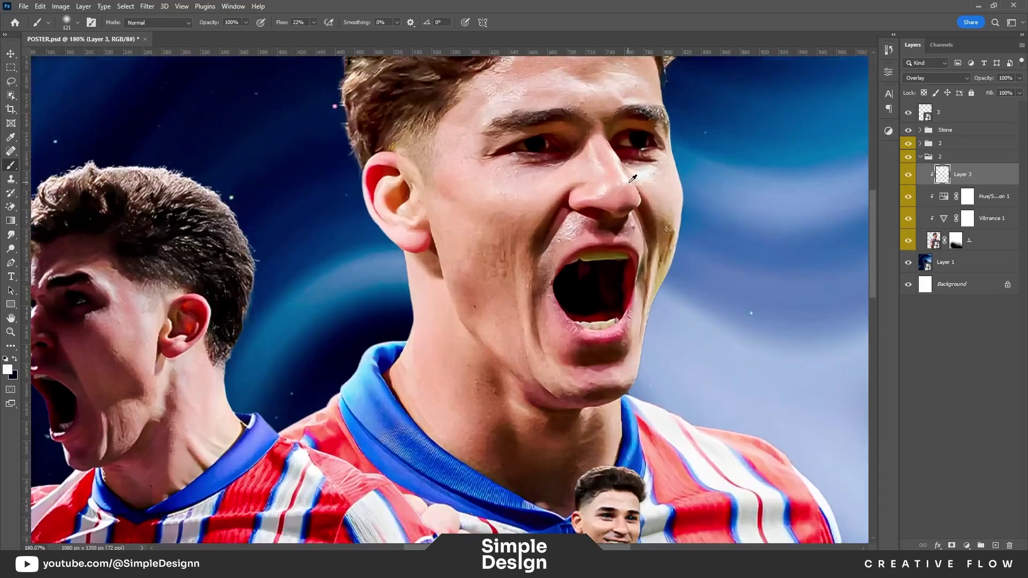
scroll(633, 178, up, 2)
key(bracketleft)
key(bracketleft)
key(bracketleft)
scroll(601, 172, down, 2)
scroll(544, 218, up, 2)
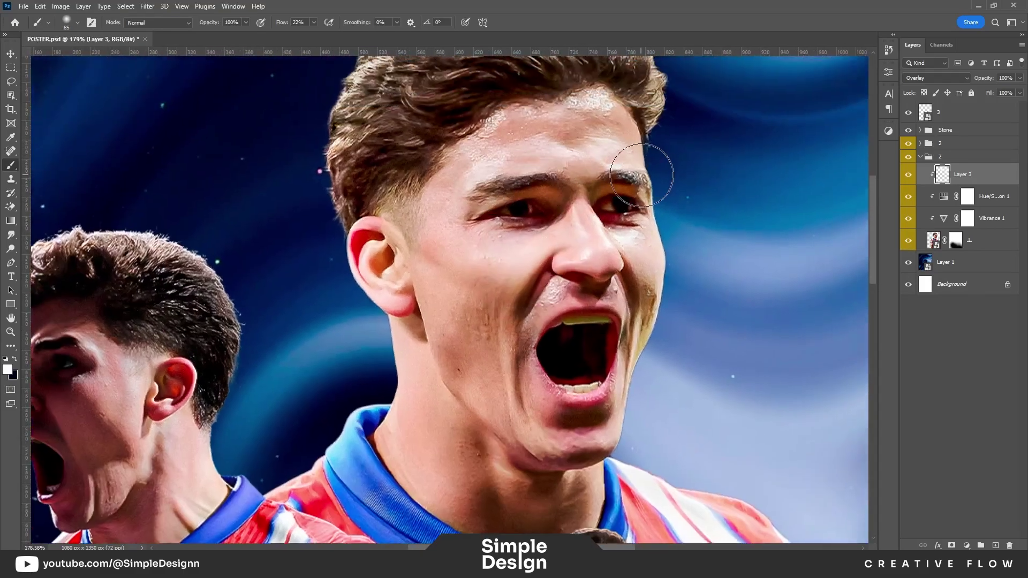
scroll(642, 176, down, 2)
click(966, 545)
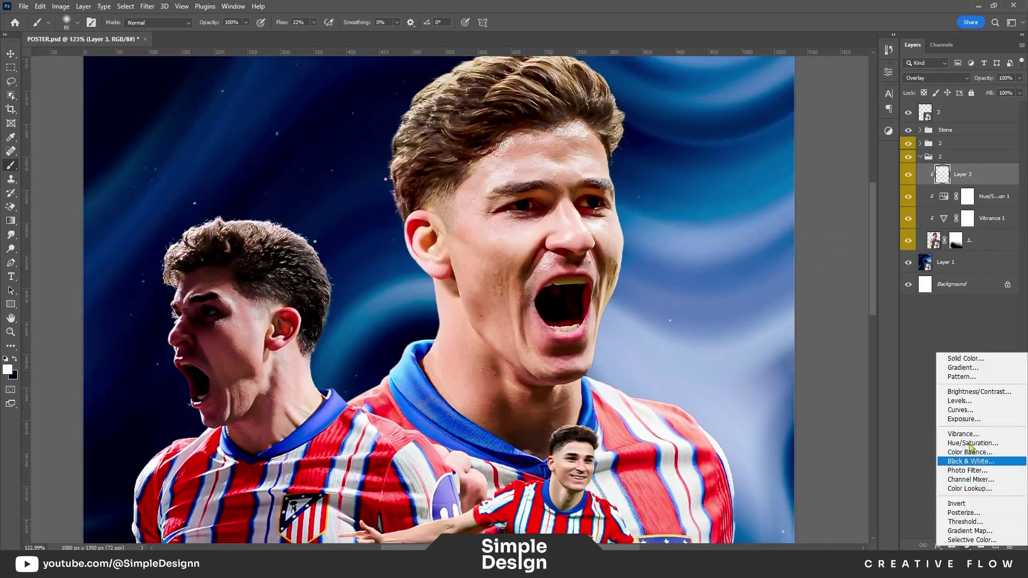
- Add Levels 1 with the white input pulled in slightly, then fit the poster in view
click(967, 407)
drag(778, 185, 777, 184)
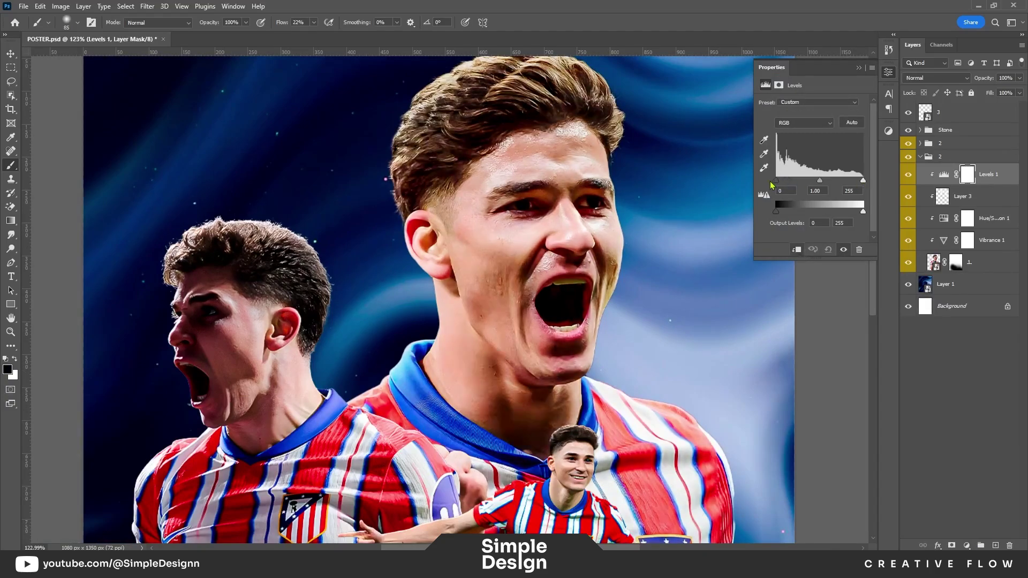
drag(863, 184, 864, 184)
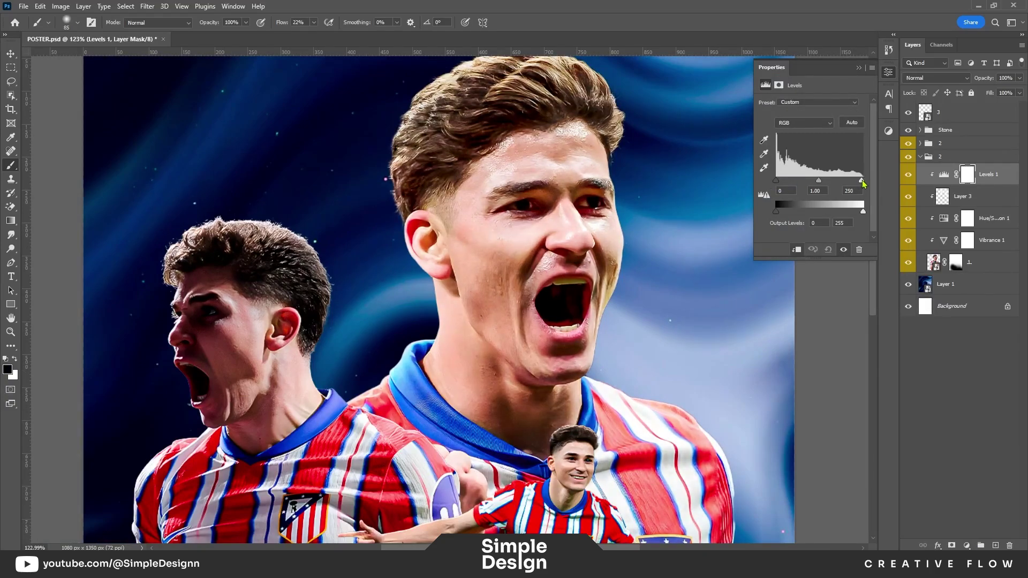
click(859, 68)
key(ctrl+0)
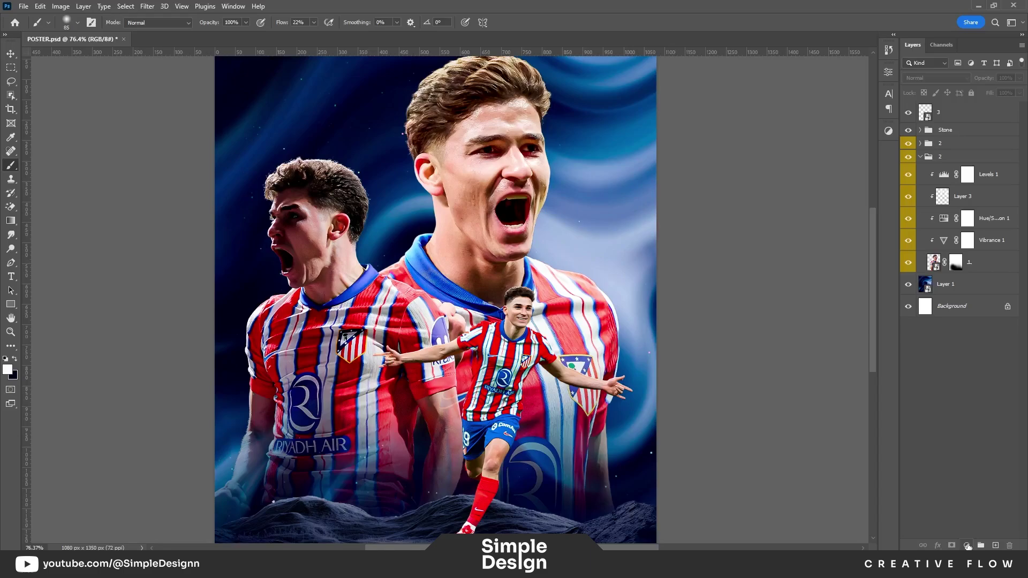
- Add an Exposure adjustment layer above Levels 1
click(991, 174)
click(967, 545)
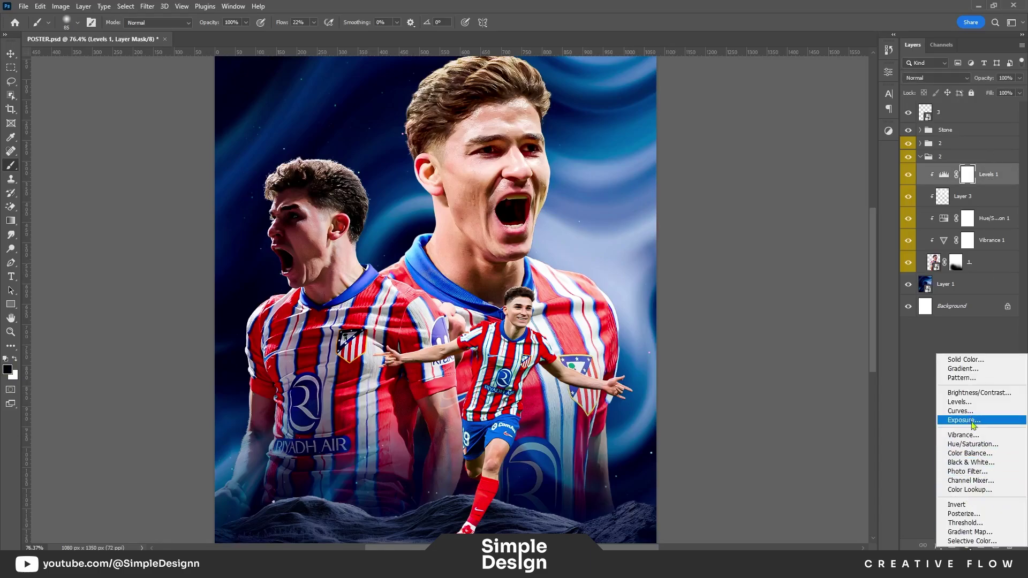
click(959, 420)
- Lower Exposure to about −1.53, invert its mask, and prepare a small white brush
drag(812, 130, 805, 131)
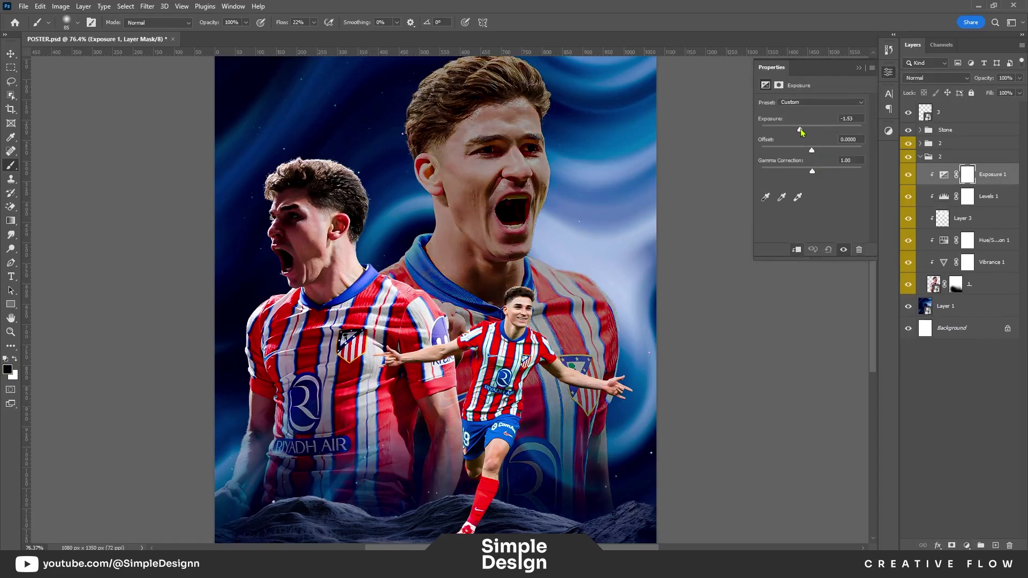
click(860, 69)
key(ctrl+i)
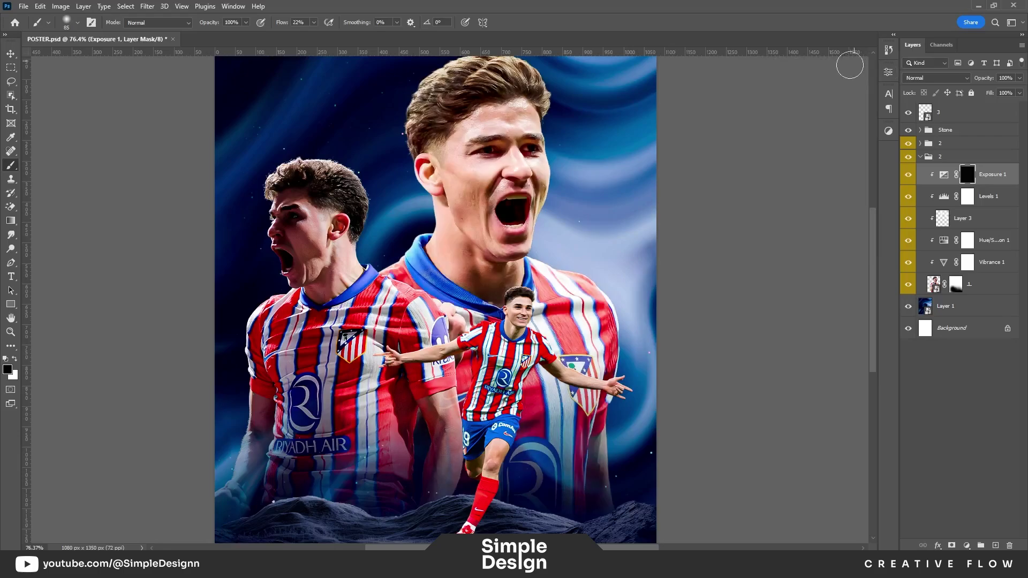
scroll(536, 343, up, 3)
key(x)
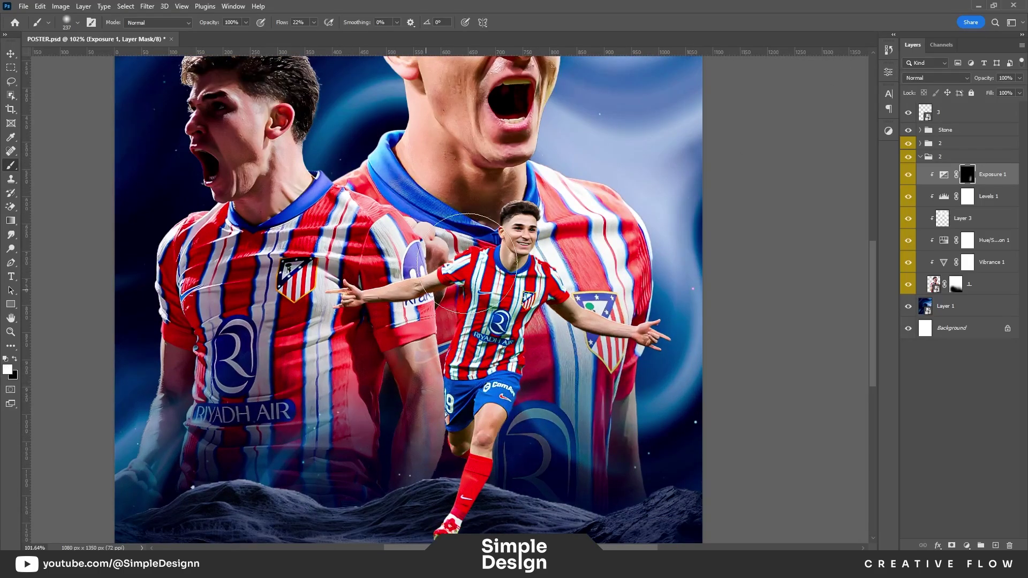
key(bracketleft)
key(bracketleft)
key(bracketleft)
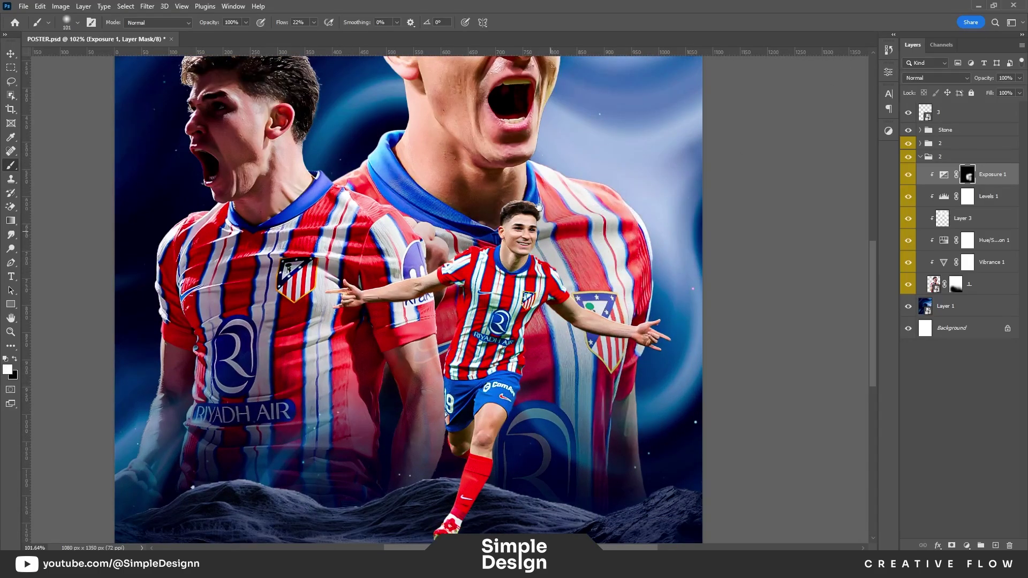
scroll(445, 215, up, 5)
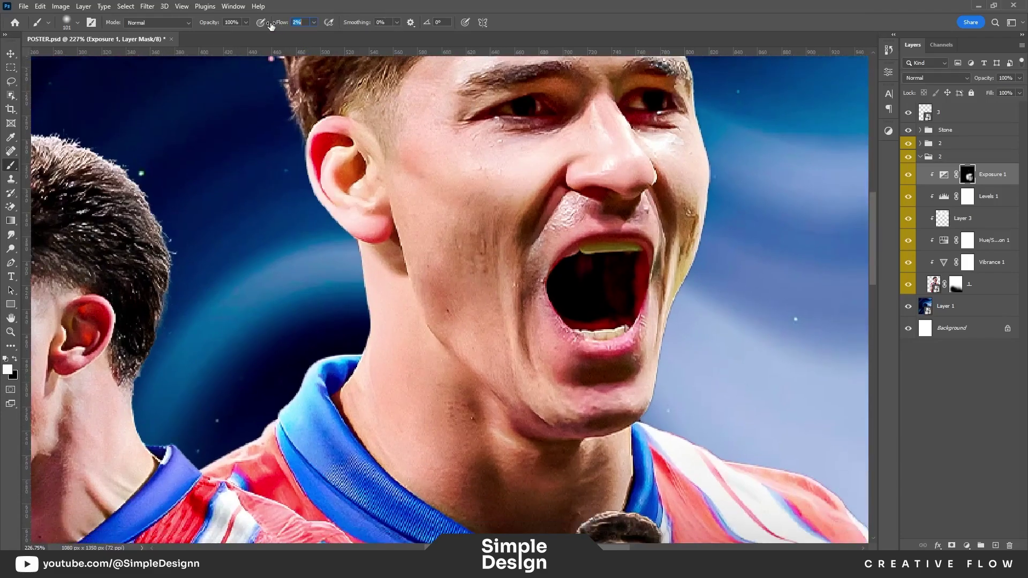
drag(280, 24, 284, 24)
scroll(563, 419, down, 2)
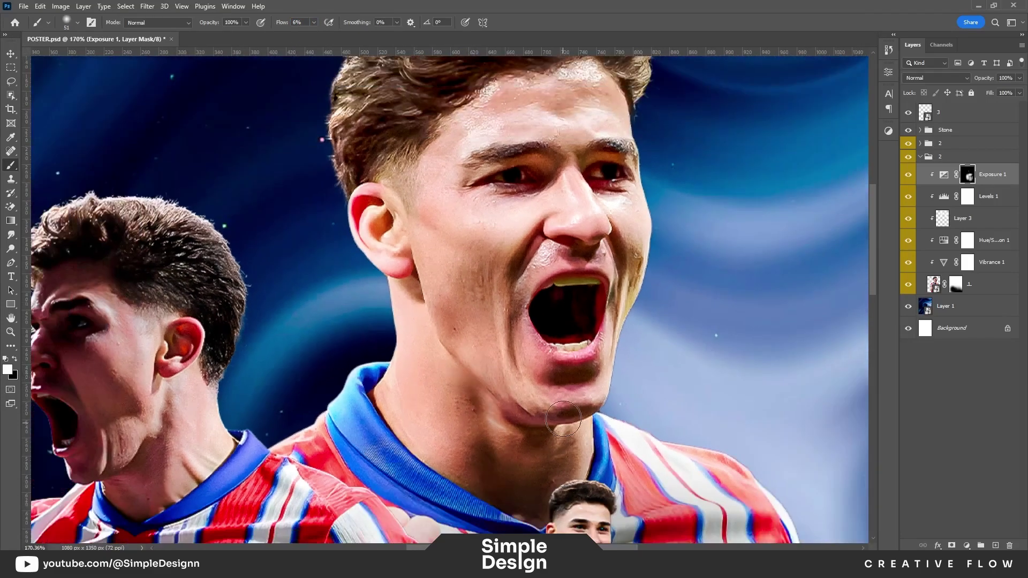
- Paint the Exposure mask onto the shadows of the large player's face
drag(521, 351, 635, 282)
drag(509, 172, 493, 271)
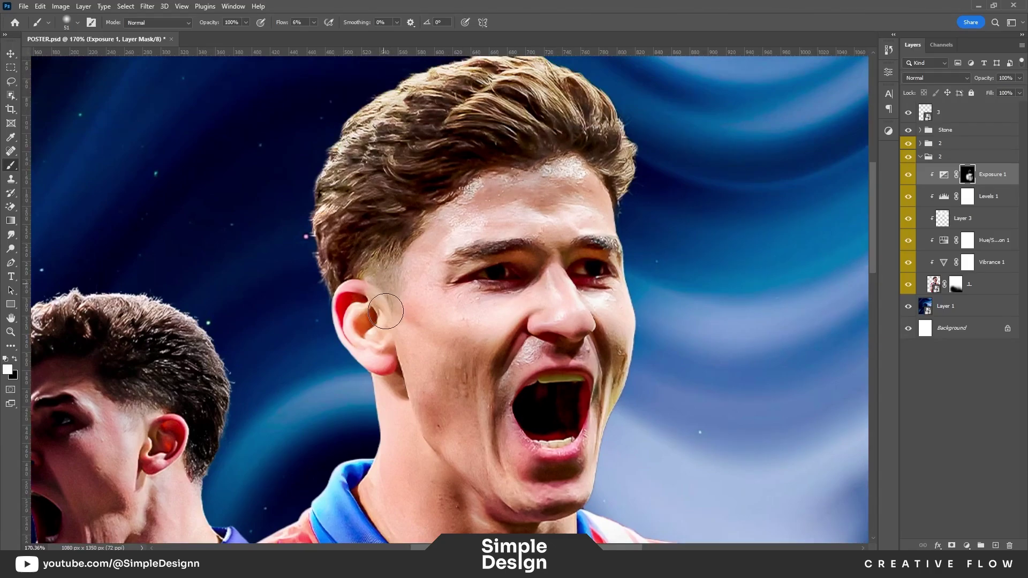
drag(340, 317, 420, 218)
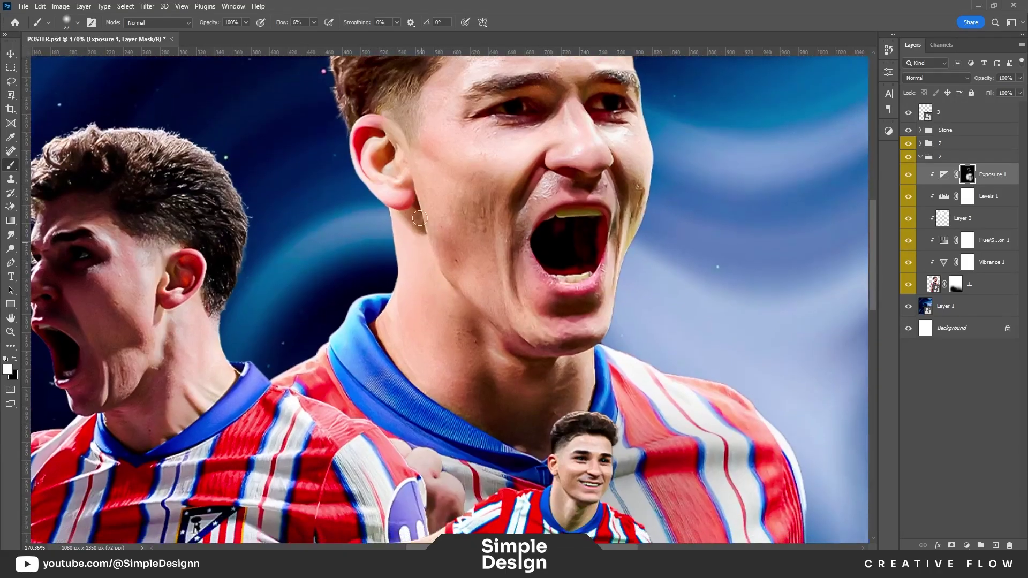
drag(421, 387, 365, 261)
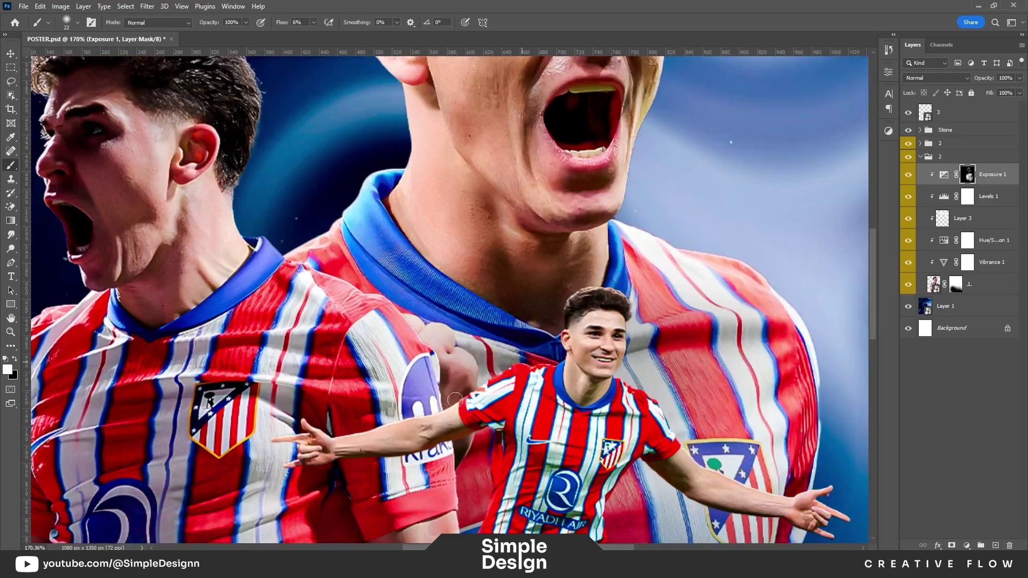
drag(455, 400, 519, 262)
scroll(567, 417, down, 3)
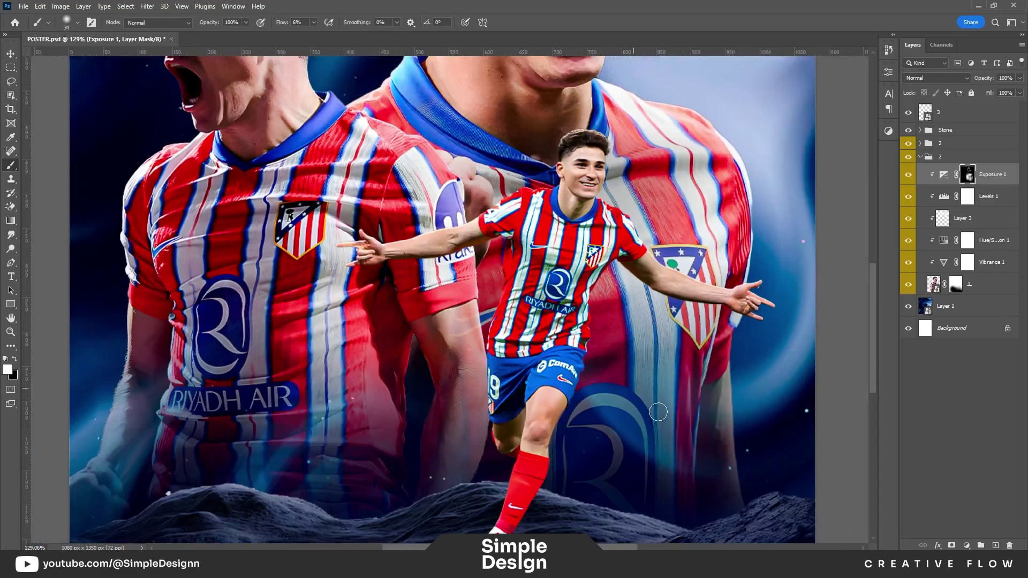
scroll(557, 375, down, 3)
scroll(546, 295, down, 3)
scroll(539, 226, down, 1)
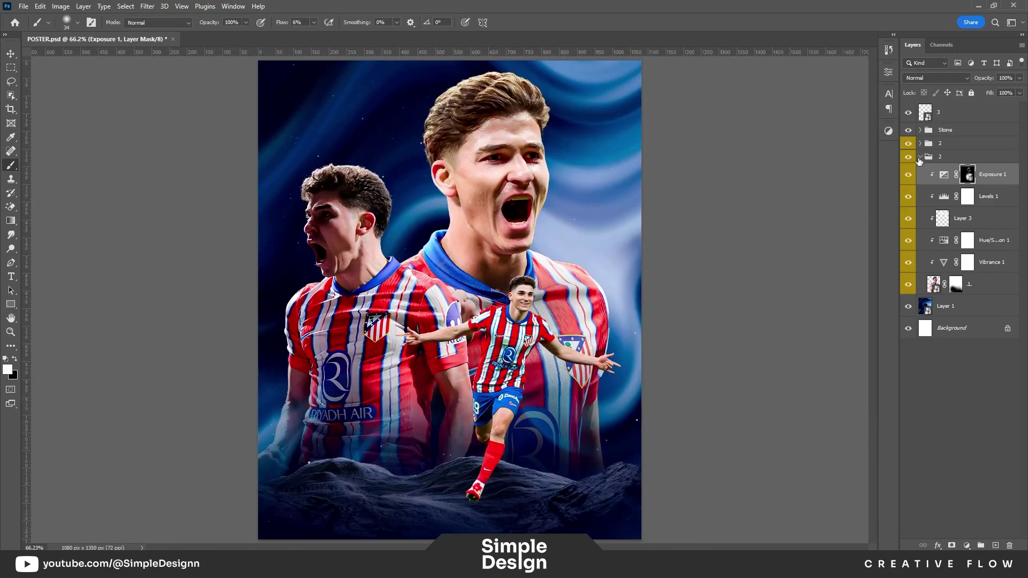
scroll(498, 220, up, 5)
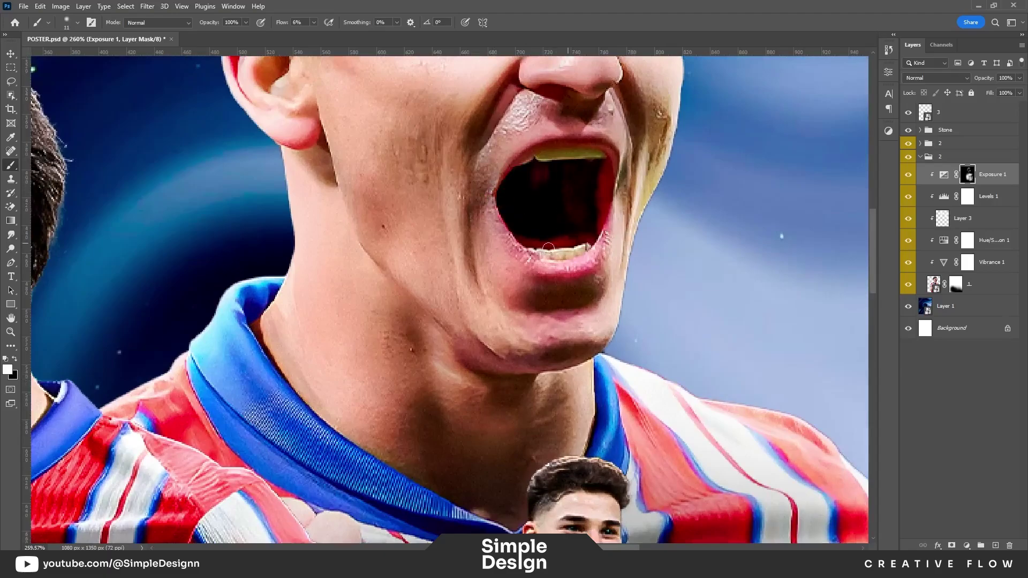
scroll(479, 219, up, 3)
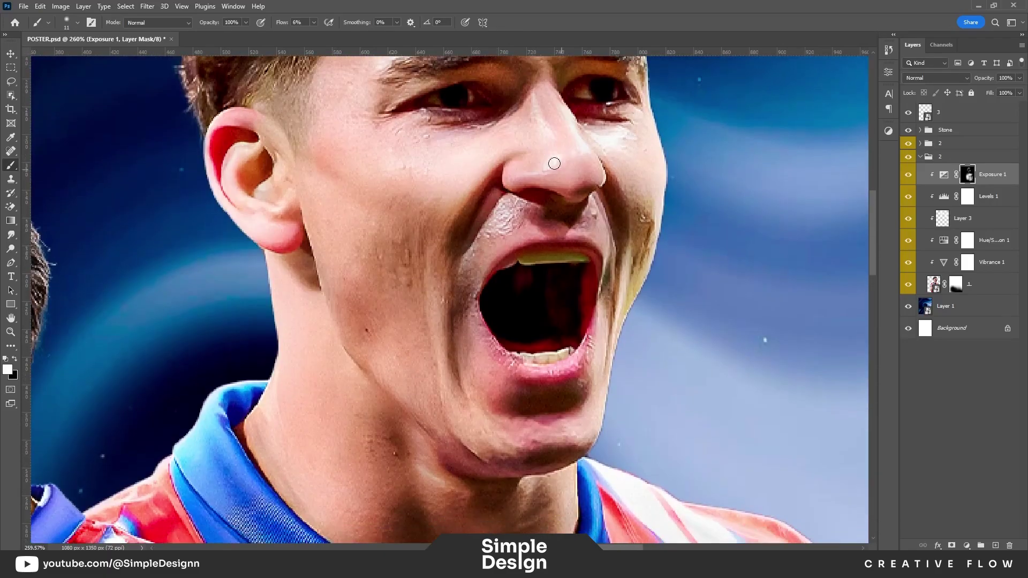
scroll(632, 220, up, 3)
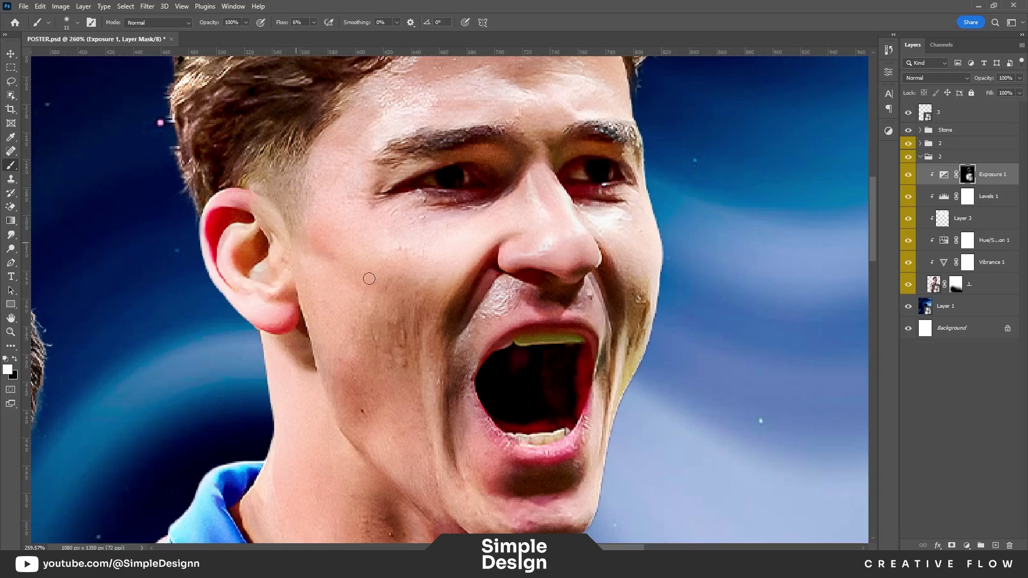
key(bracketright)
key(bracketright)
key(bracketright)
scroll(329, 306, down, 2)
- Fit the poster in view, collapse the large player's group, and select the background layer
key(ctrl+0)
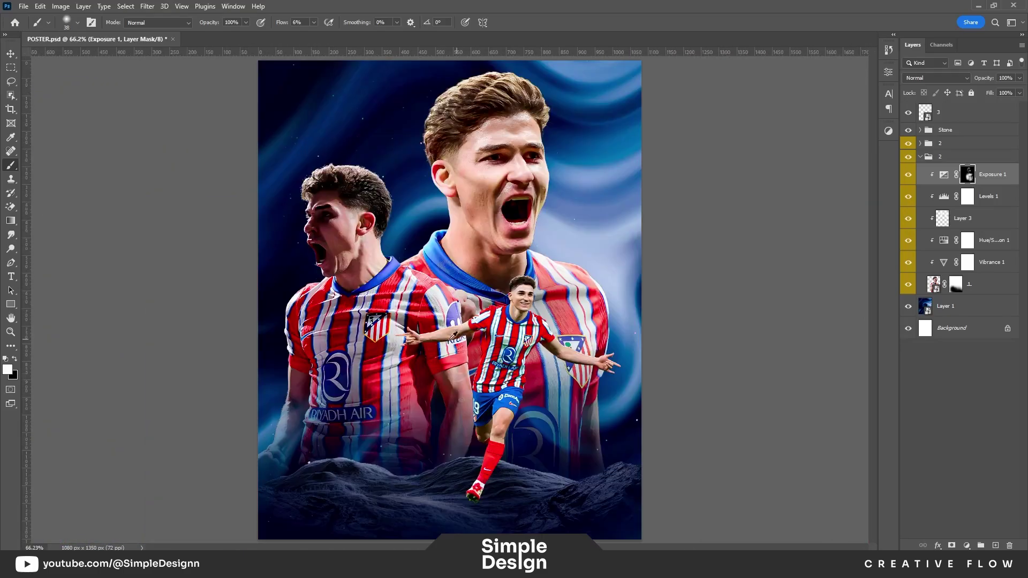
click(921, 156)
click(943, 179)
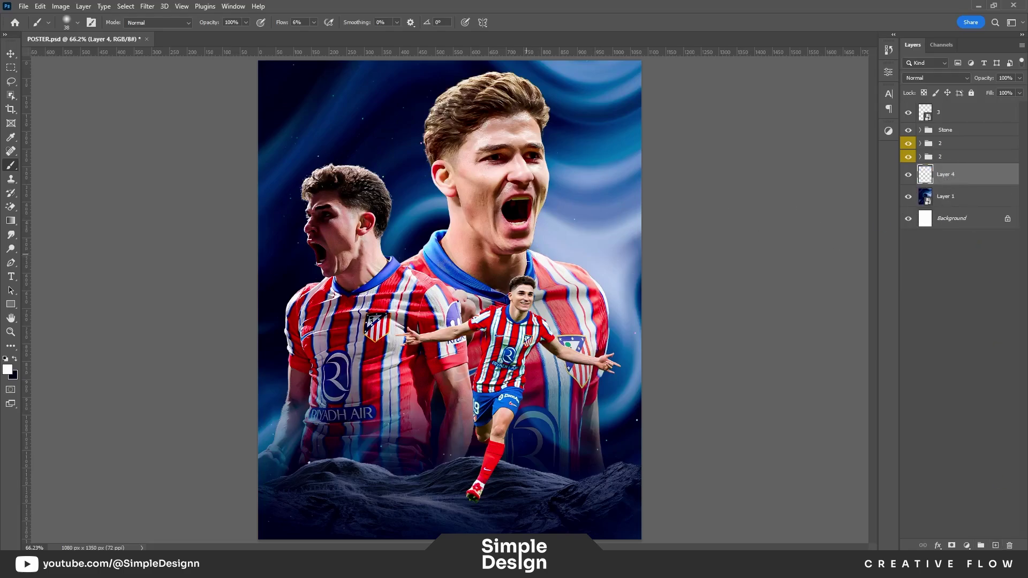
- Sample a pink tone and paint a large soft glow behind the players on Layer 4
key(i)
click(498, 265)
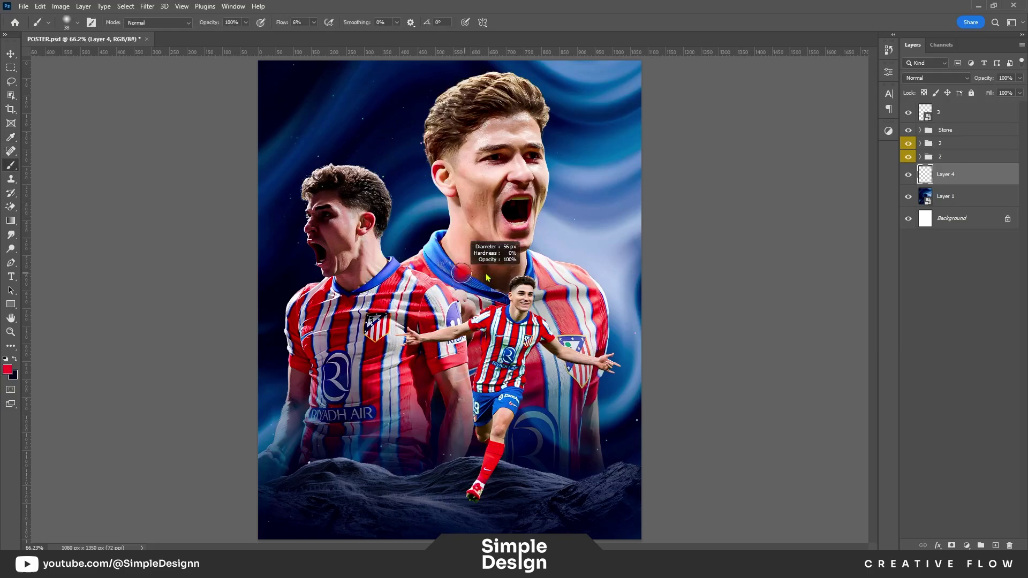
key(b)
scroll(492, 300, down, 2)
mouse_move(429, 241)
mouse_down()
mouse_move(492, 306)
mouse_move(735, 373)
mouse_up()
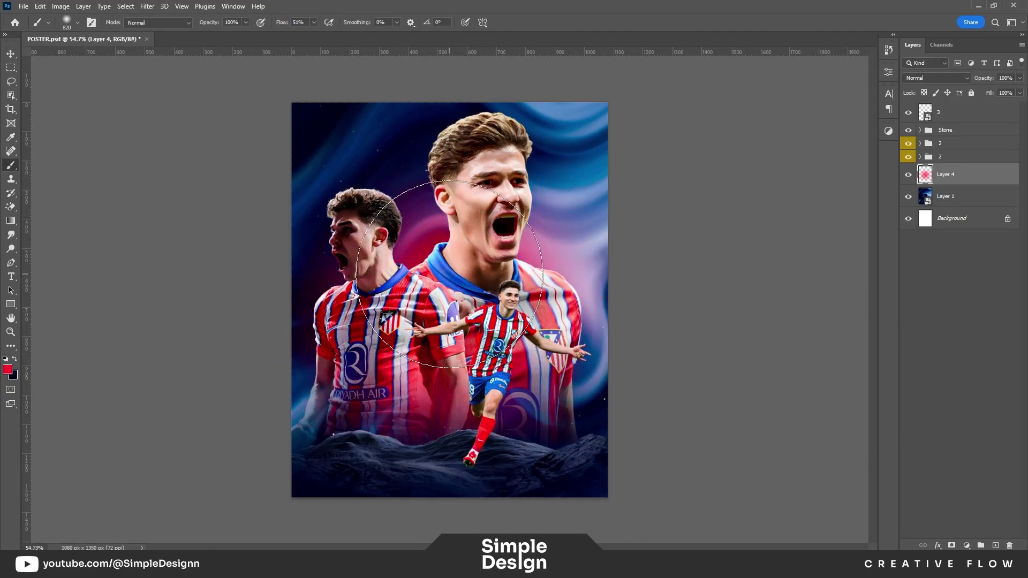
scroll(450, 306, up, 1)
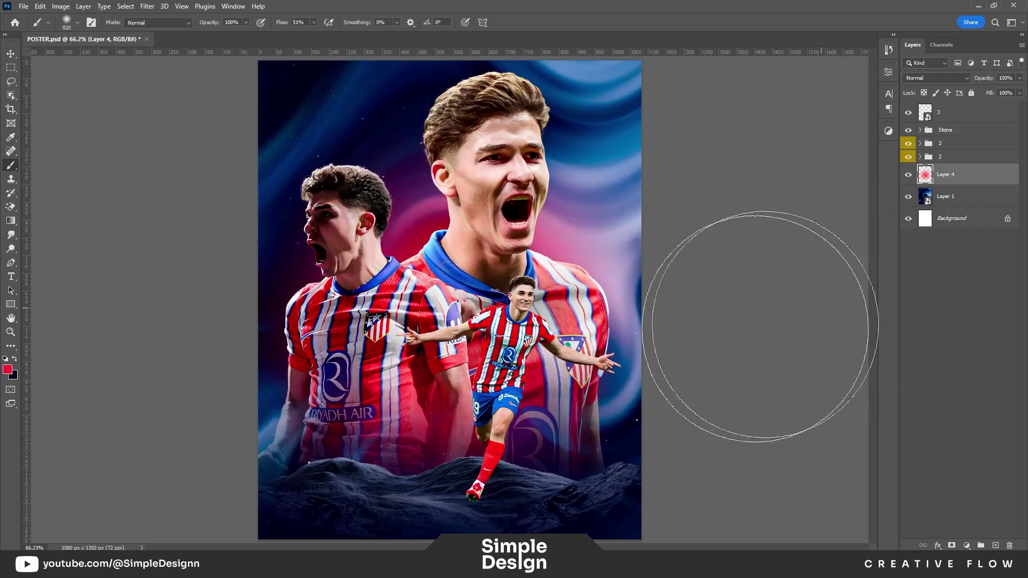
drag(417, 134, 469, 128)
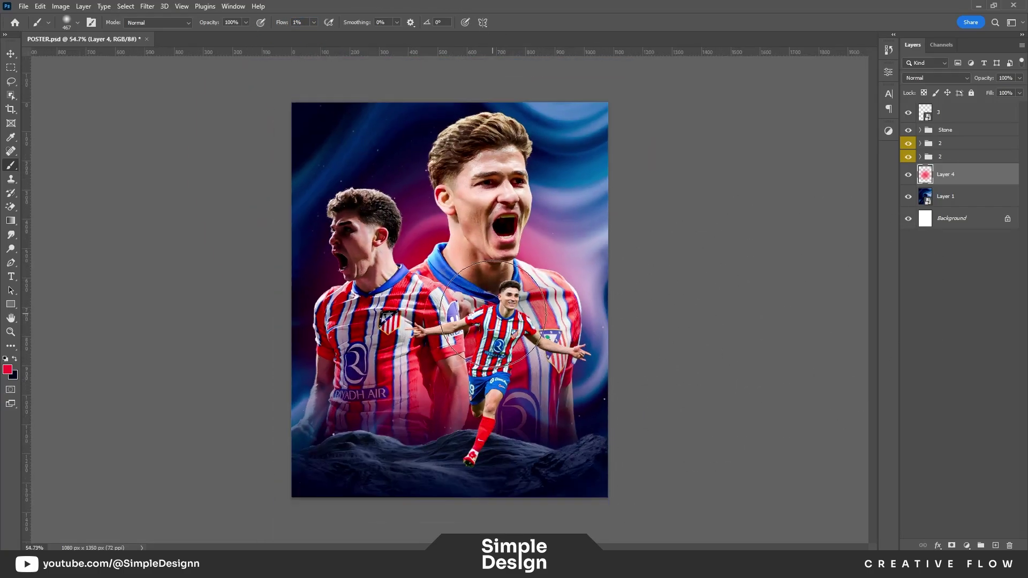
- Group Layer 4 with the background image as BG and give it a red label
key(v)
ctrl+click(948, 181)
right_click(909, 173)
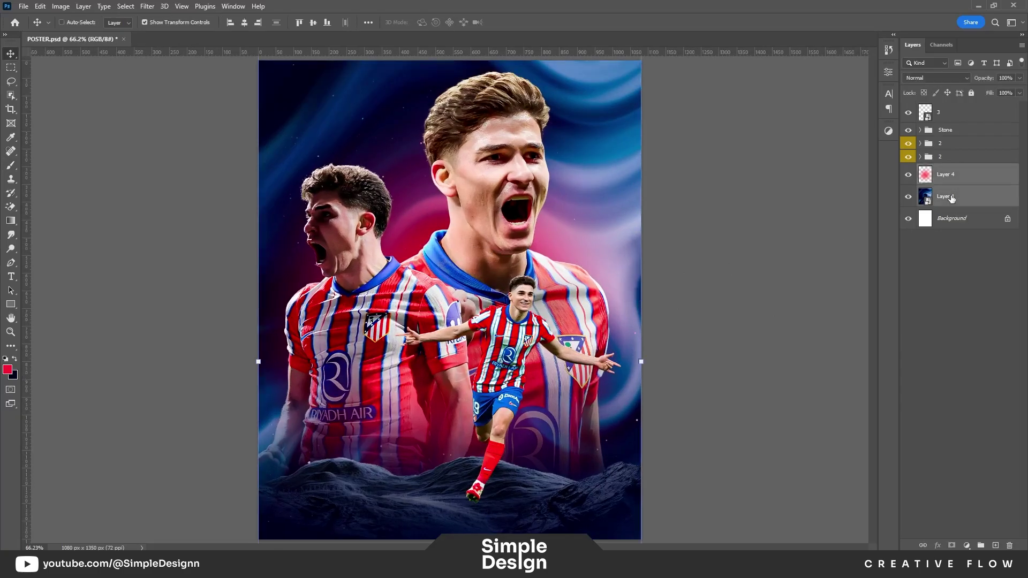
click(930, 224)
right_click(909, 170)
click(937, 207)
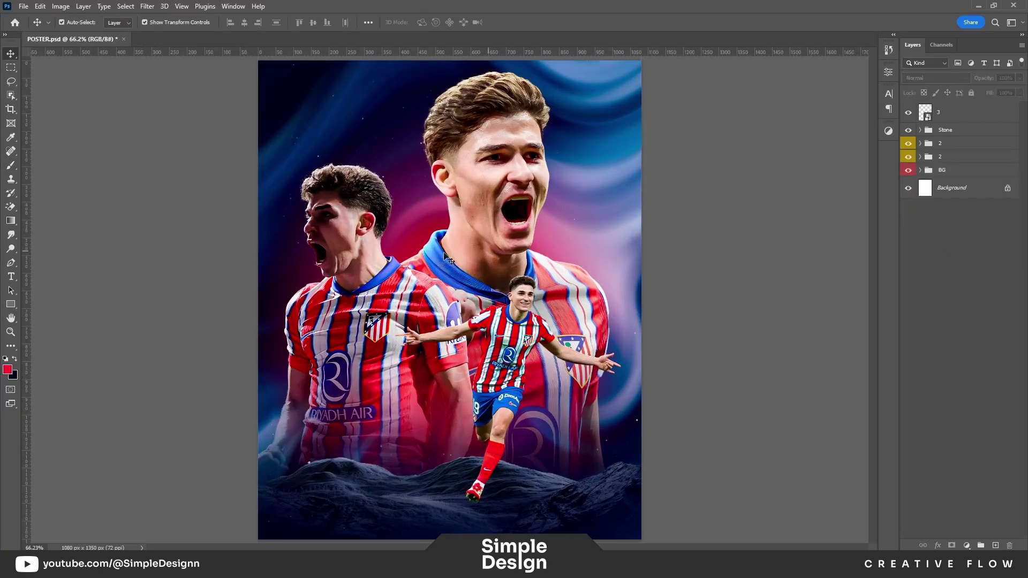
scroll(452, 283, down, 1)
scroll(462, 230, up, 5)
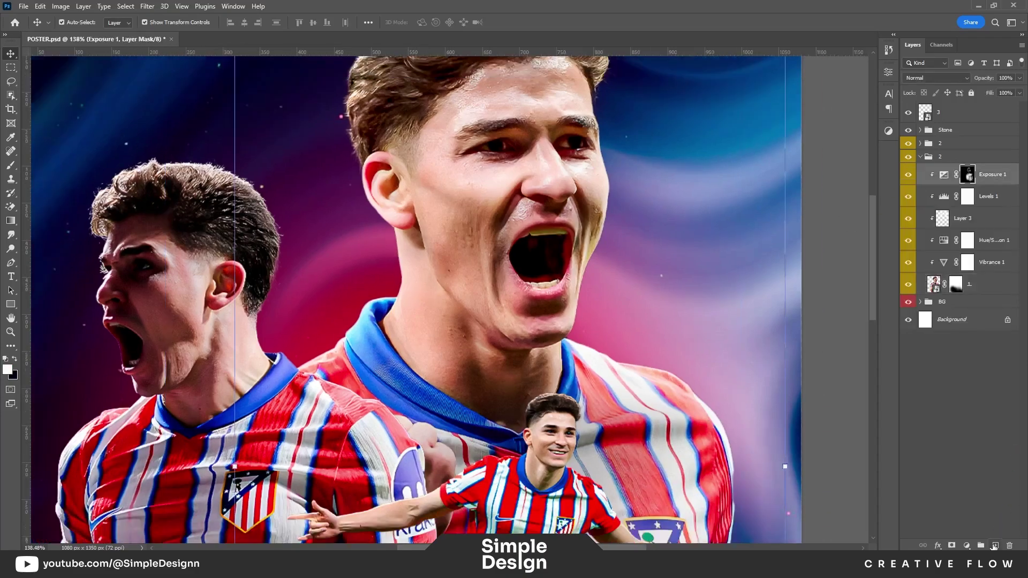
- Add an empty Soft Light layer with a sampled dark red and brush flow at 13%
click(995, 546)
key(i)
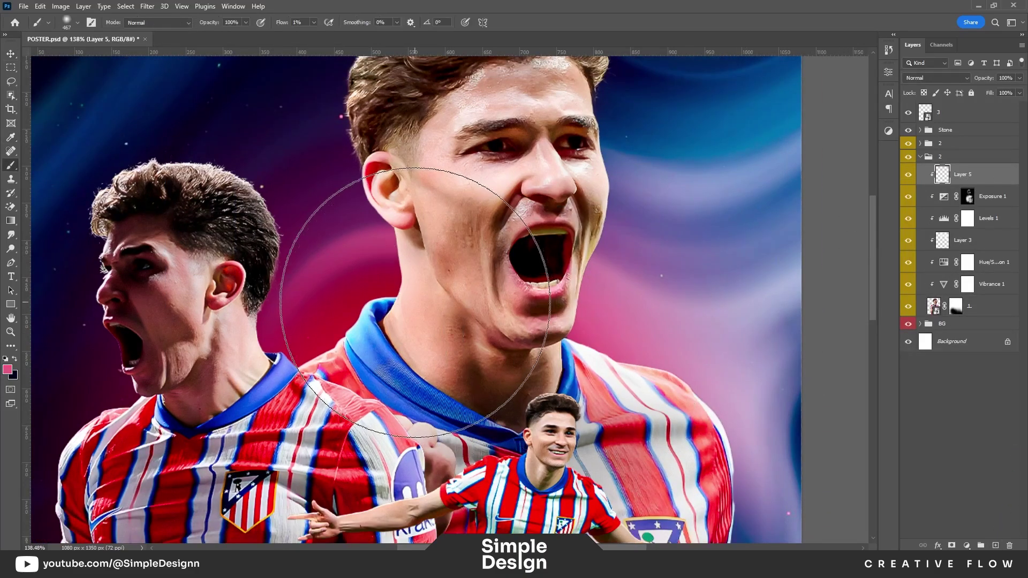
click(370, 288)
key(b)
click(937, 78)
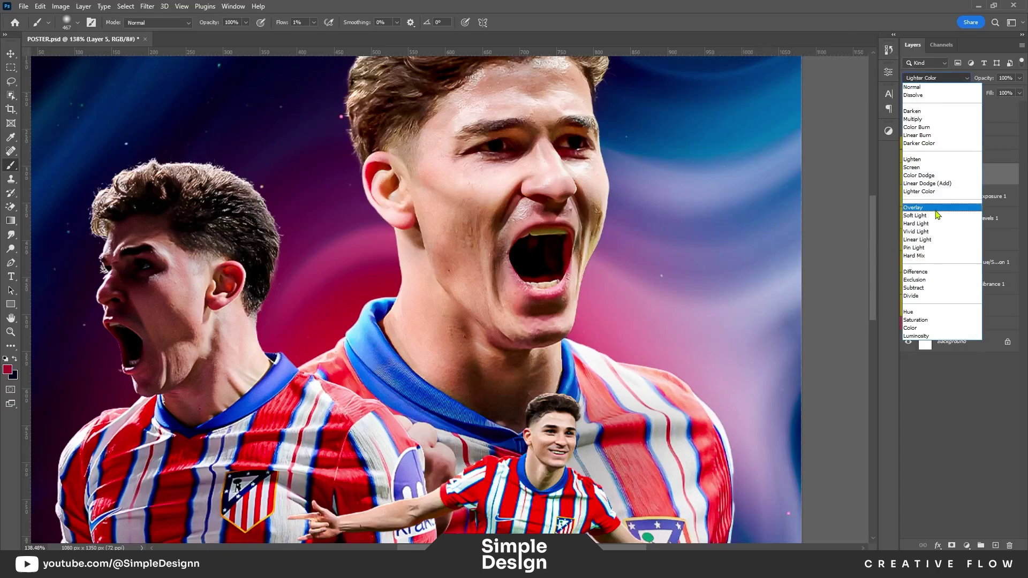
click(921, 217)
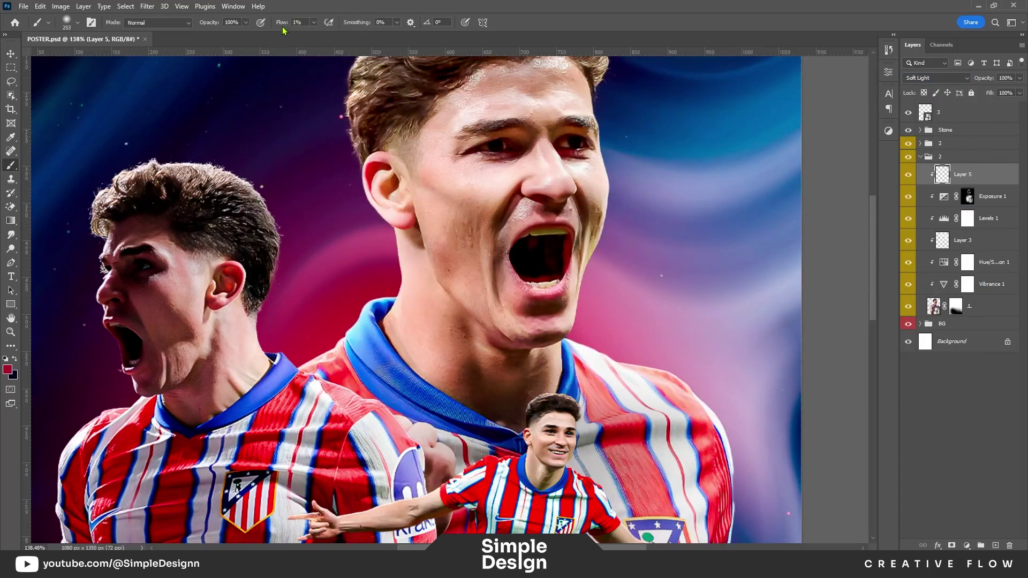
drag(282, 23, 289, 23)
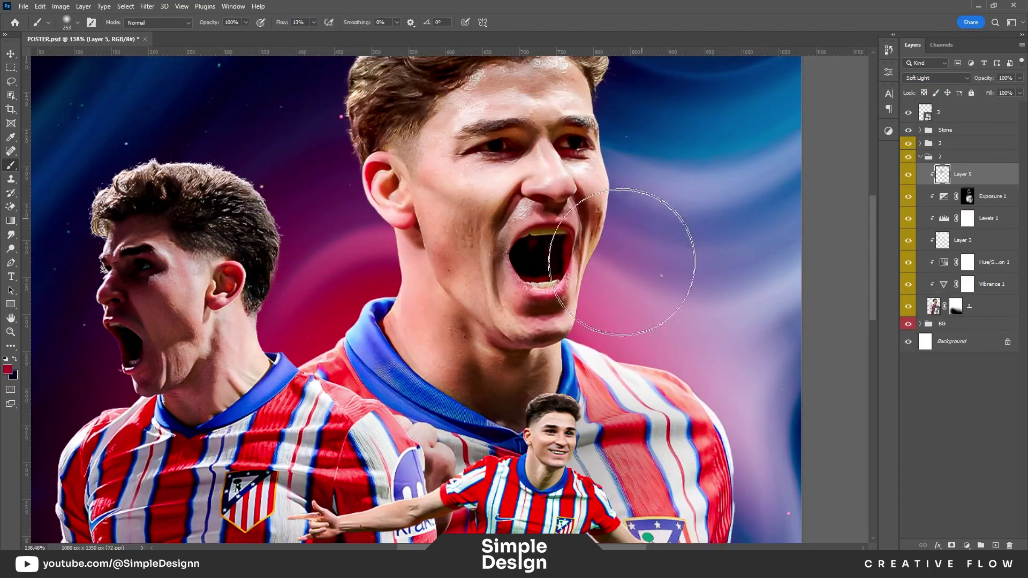
- Paint warm red light over the large player's face and the left player's shoulder
scroll(616, 203, down, 3)
scroll(609, 138, down, 1)
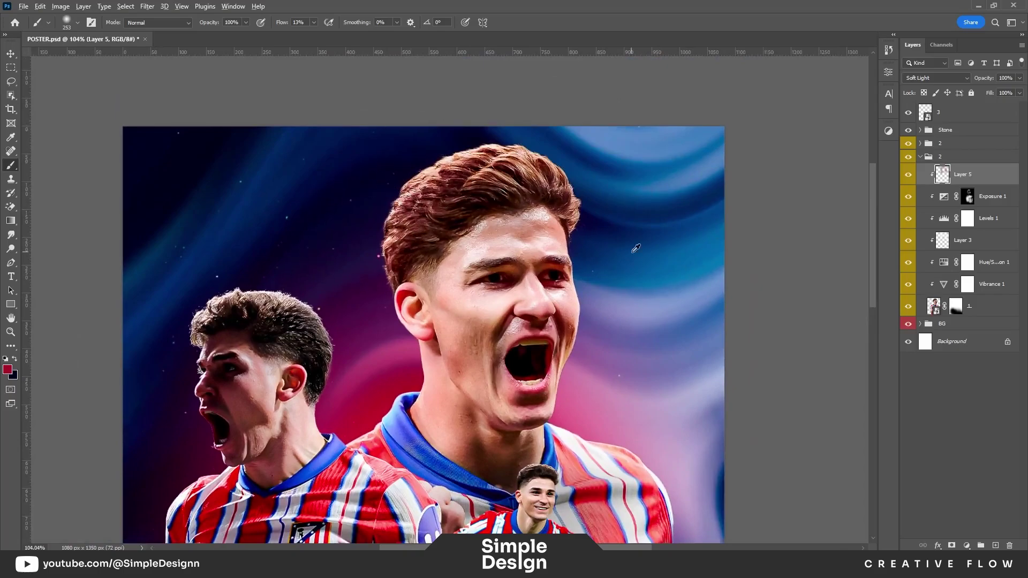
scroll(636, 248, up, 1)
drag(584, 375, 580, 297)
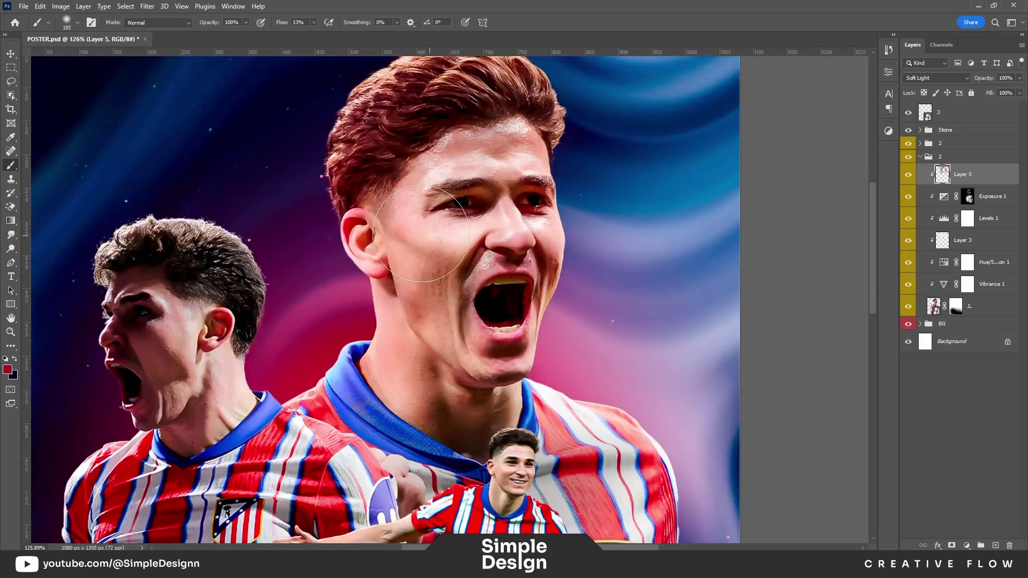
scroll(658, 391, down, 1)
scroll(658, 417, down, 3)
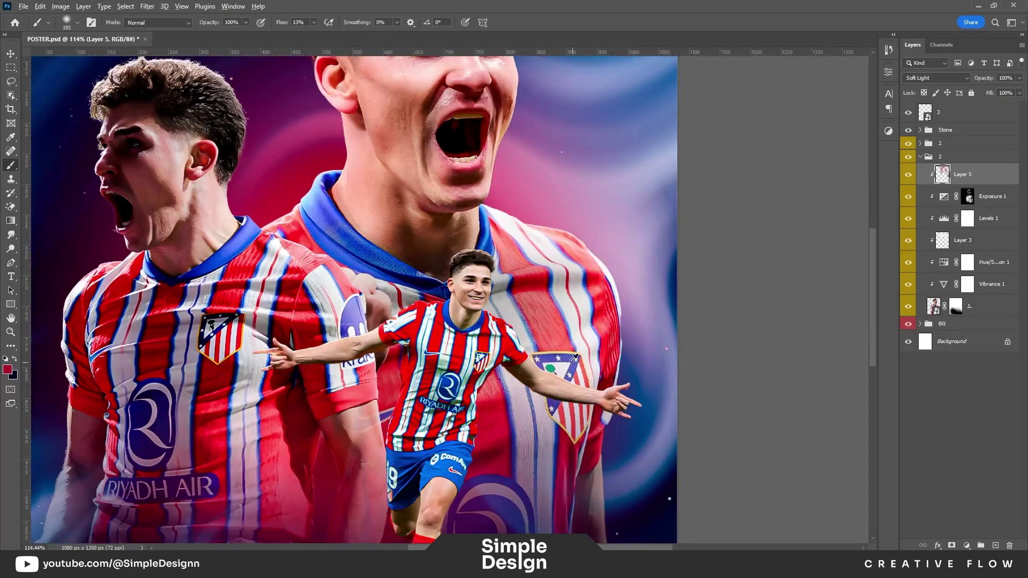
drag(423, 337, 272, 224)
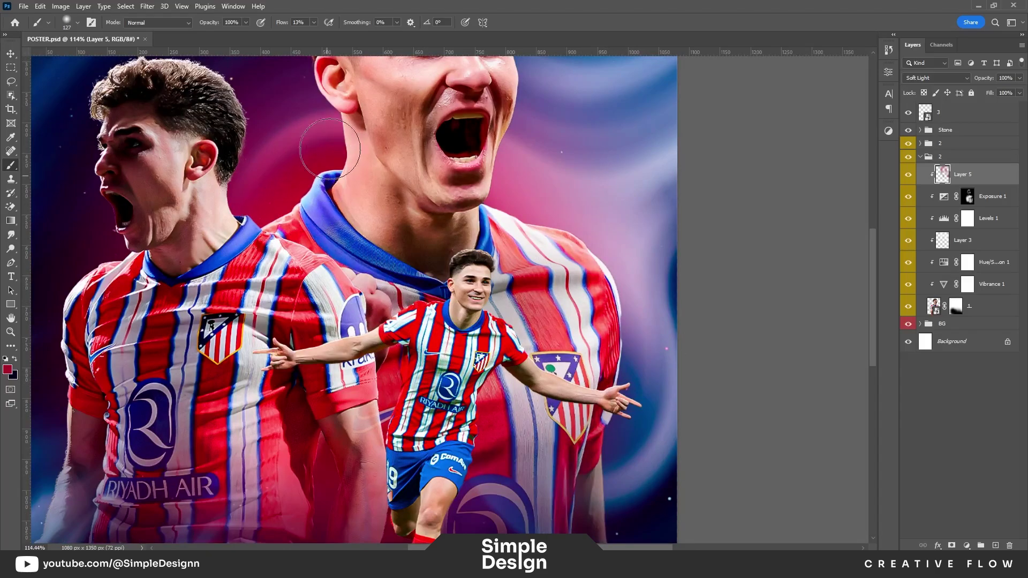
scroll(500, 218, down, 3)
scroll(482, 225, up, 4)
scroll(472, 231, up, 3)
- Adjust the brush size and compare the poster with and without the red light
right_click(437, 217)
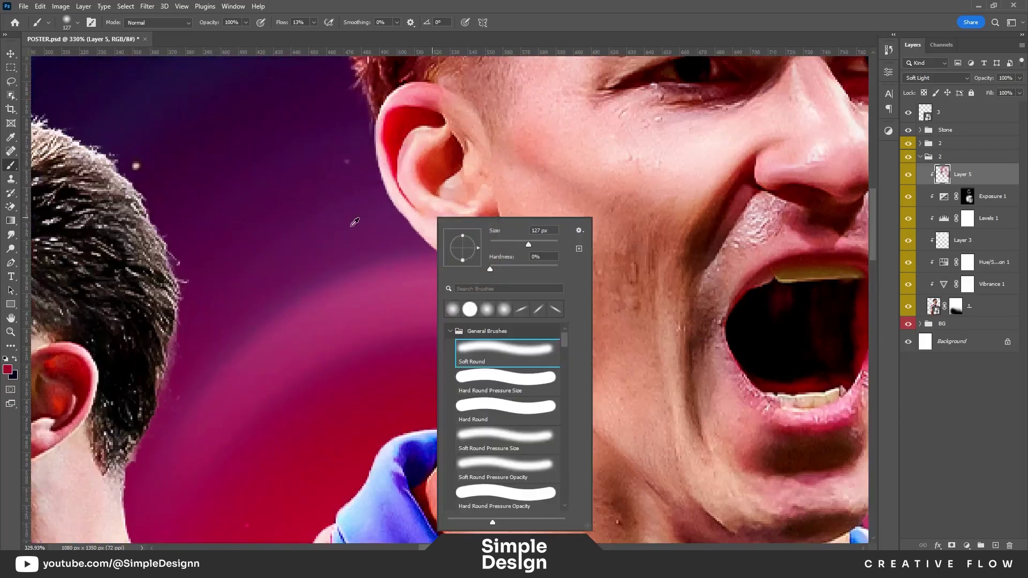
key(Escape)
scroll(390, 202, down, 4)
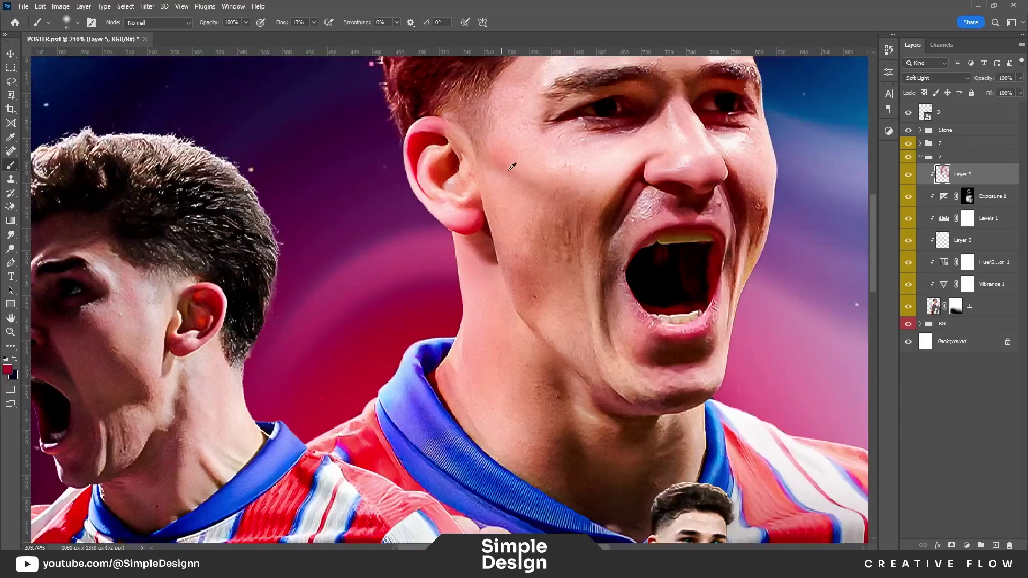
scroll(654, 102, down, 3)
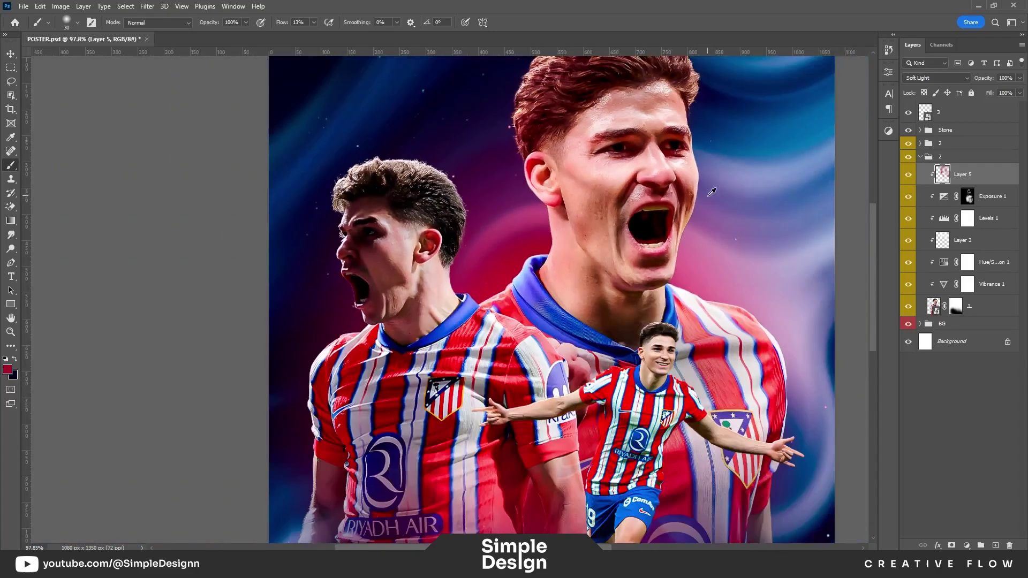
scroll(459, 168, up, 3)
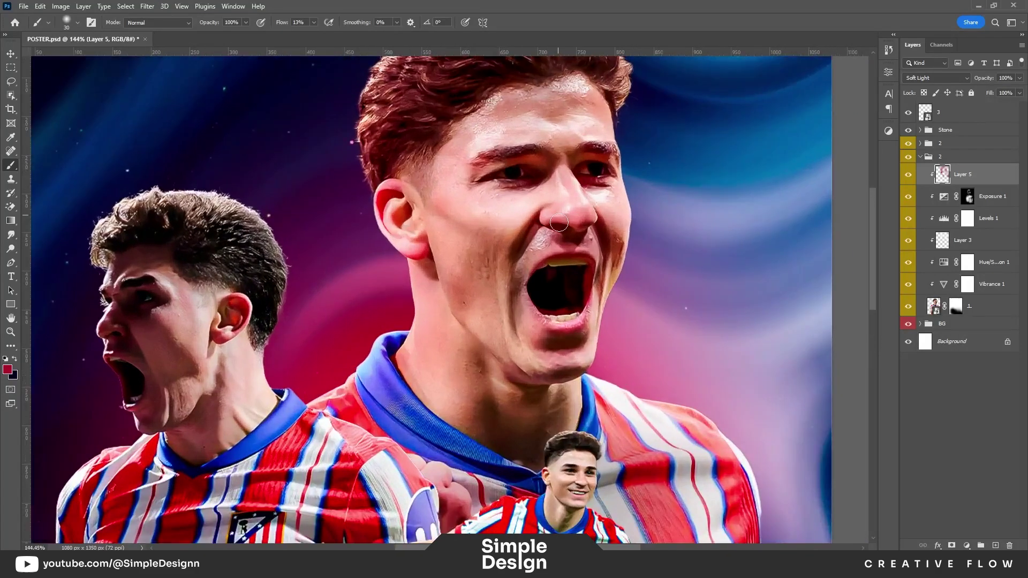
scroll(537, 247, down, 2)
scroll(537, 247, down, 2)
scroll(522, 226, up, 2)
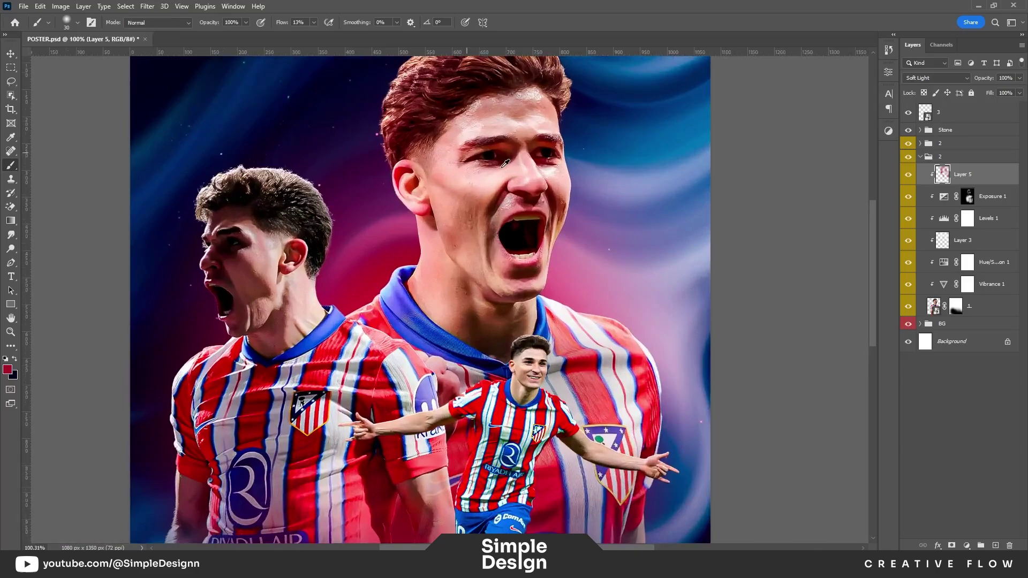
scroll(522, 226, up, 2)
click(909, 177)
scroll(481, 296, down, 3)
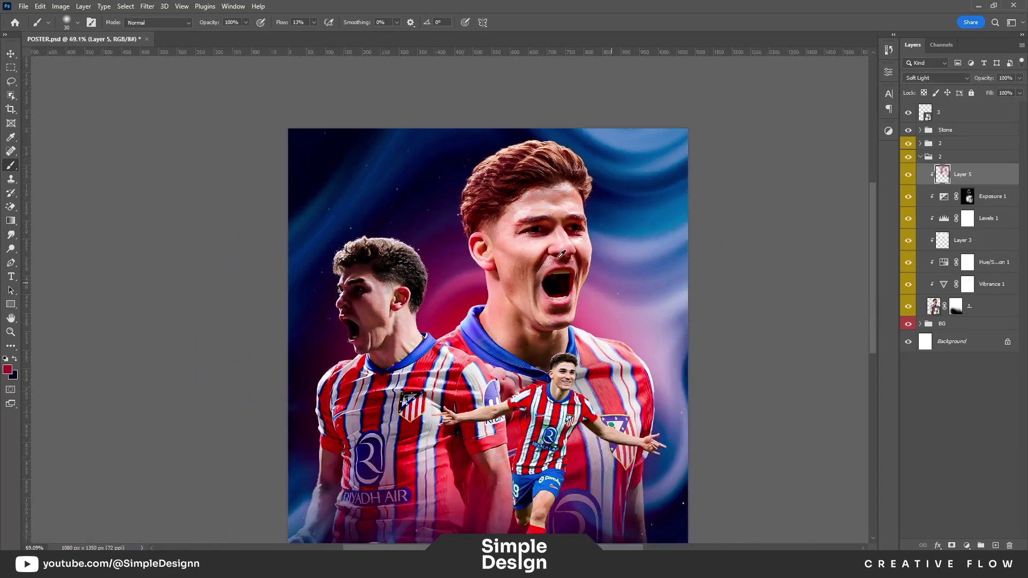
scroll(481, 296, up, 1)
- Add another empty layer set to Overlay, with a blue sampled from the background swirl
click(996, 545)
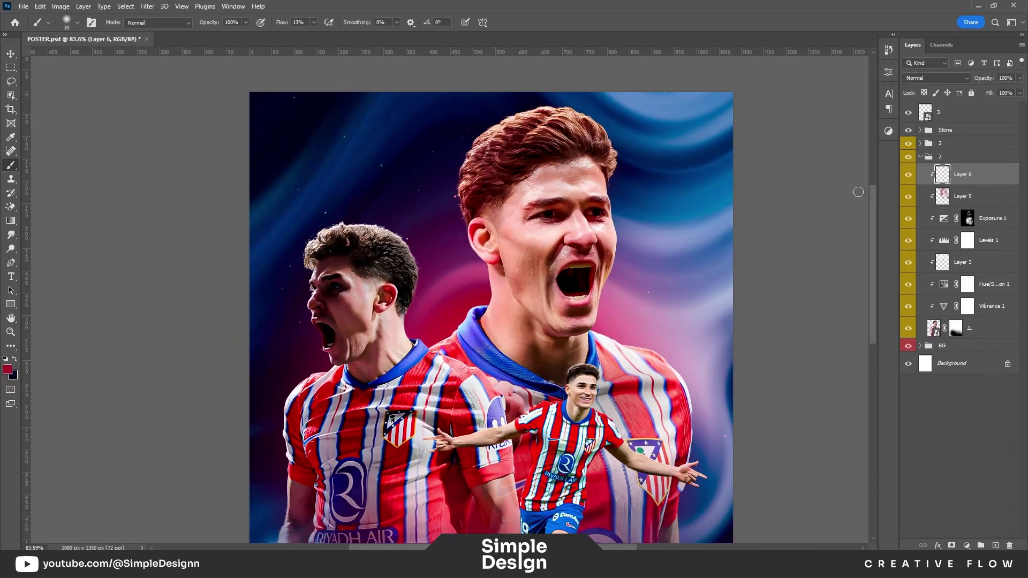
alt+click(716, 171)
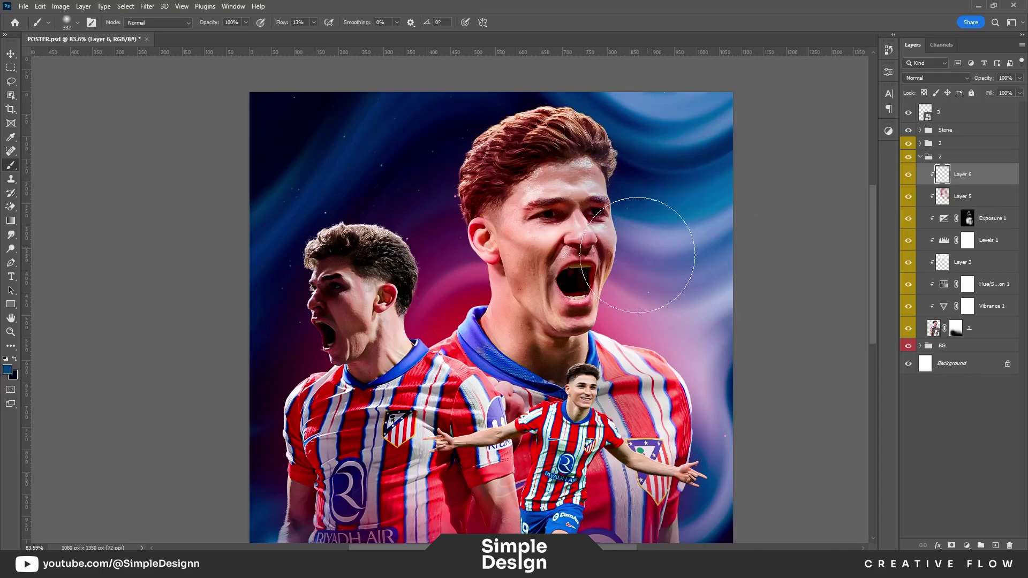
click(936, 77)
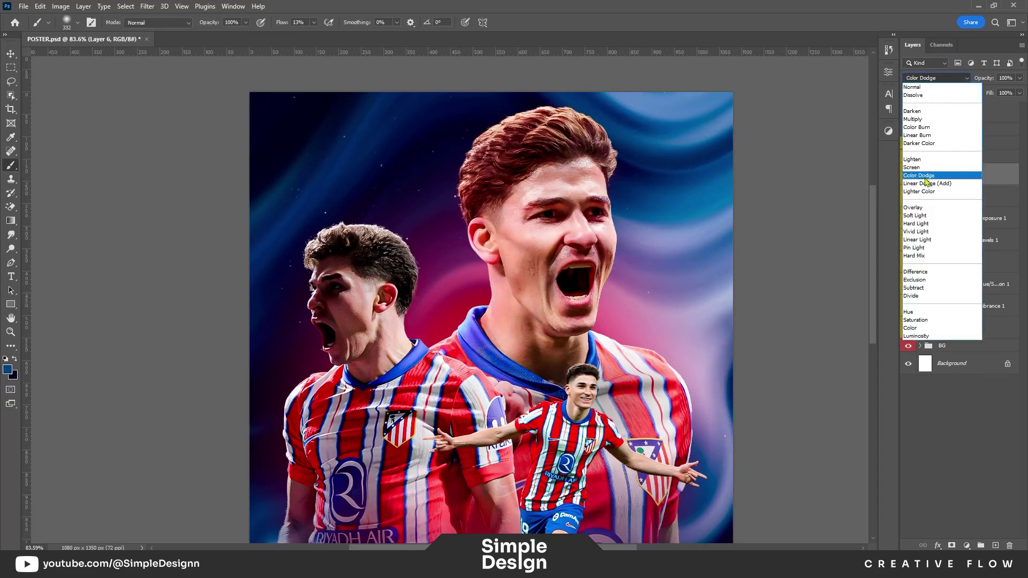
click(920, 207)
- Add an Exposure adjustment layer on top of the new Overlay layer
scroll(604, 191, up, 3)
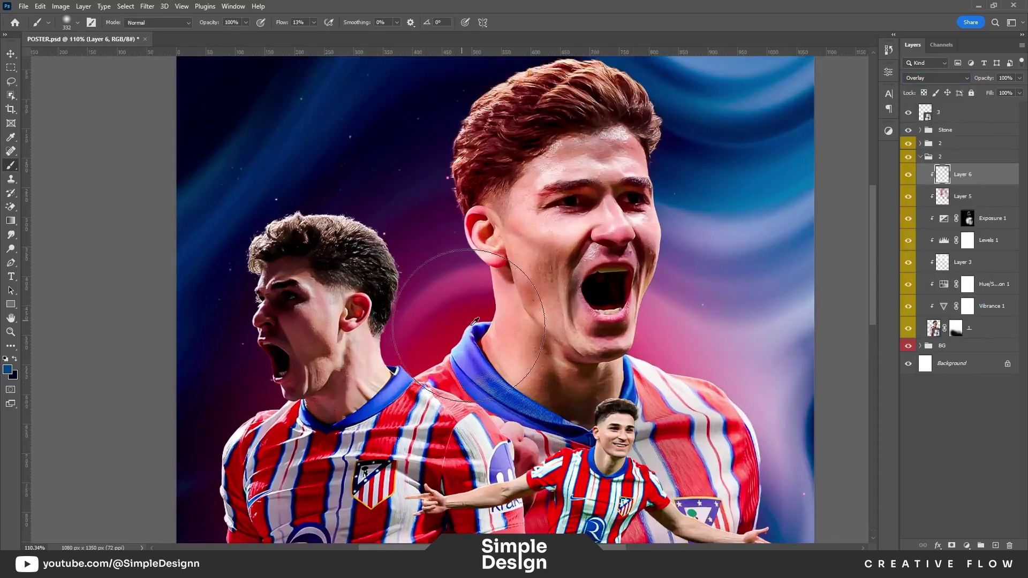
scroll(556, 295, right, 1)
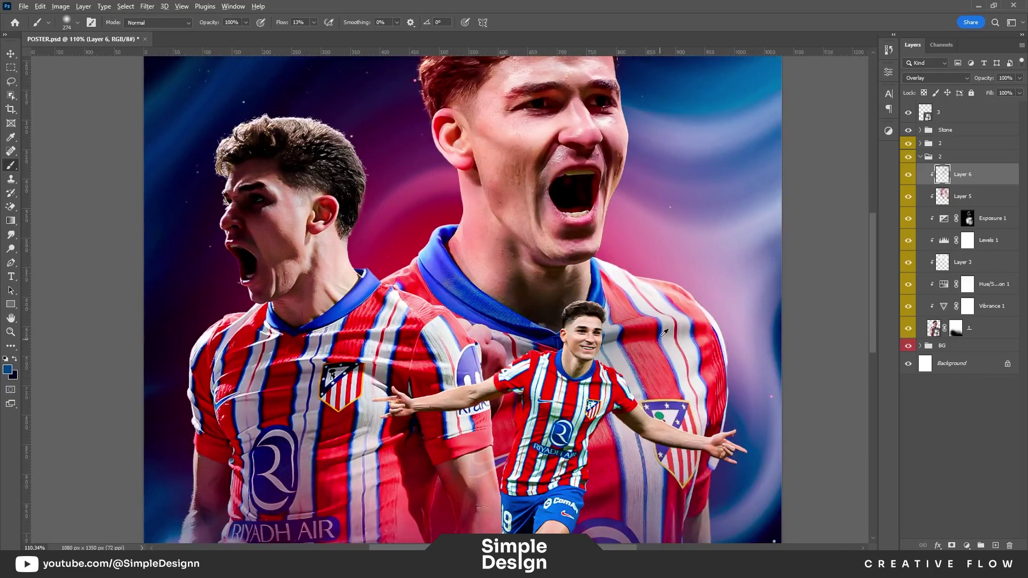
scroll(664, 333, down, 2)
scroll(586, 459, down, 2)
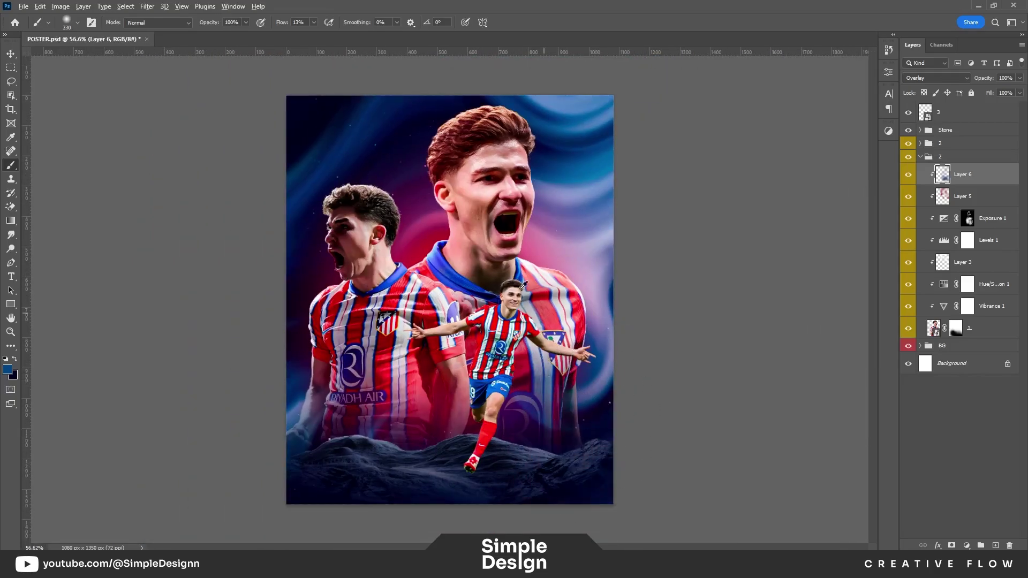
scroll(523, 285, up, 3)
click(967, 546)
click(964, 416)
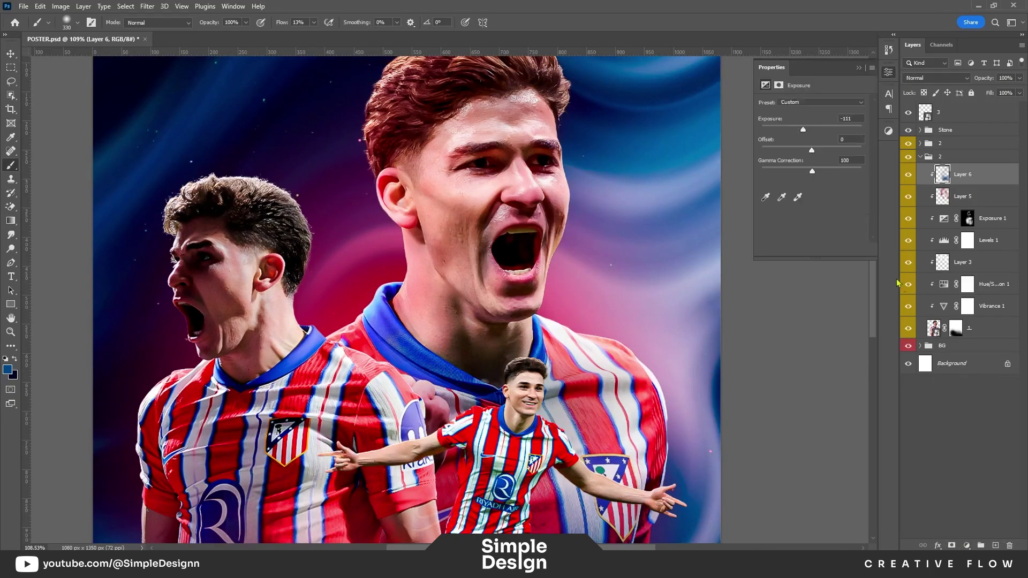
- Raise the exposure to +1.46, invert its mask, and shrink the brush
drag(819, 131, 824, 131)
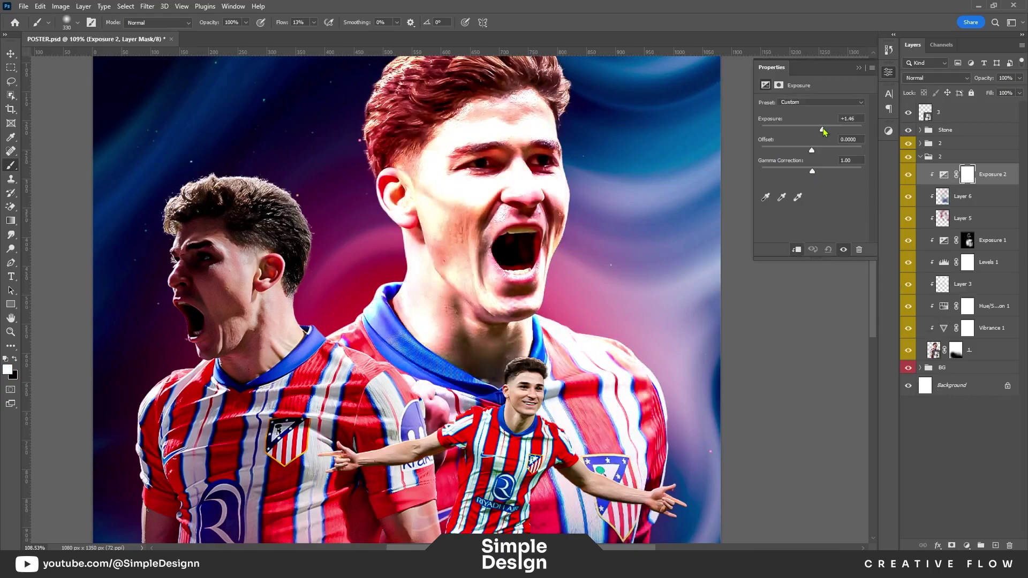
click(859, 68)
key(ctrl+i)
scroll(514, 300, up, 3)
scroll(466, 294, up, 2)
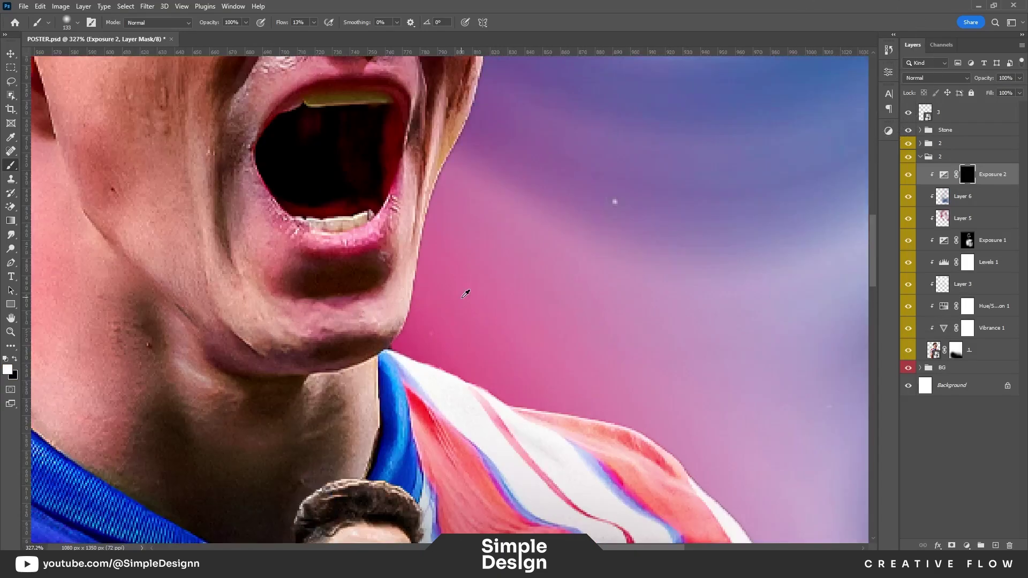
drag(528, 344, 509, 345)
- Paint the mask white along the jersey shoulder edge and the neck and jaw
mouse_move(545, 386)
mouse_down()
mouse_move(595, 367)
mouse_move(641, 383)
mouse_up()
drag(441, 334, 454, 280)
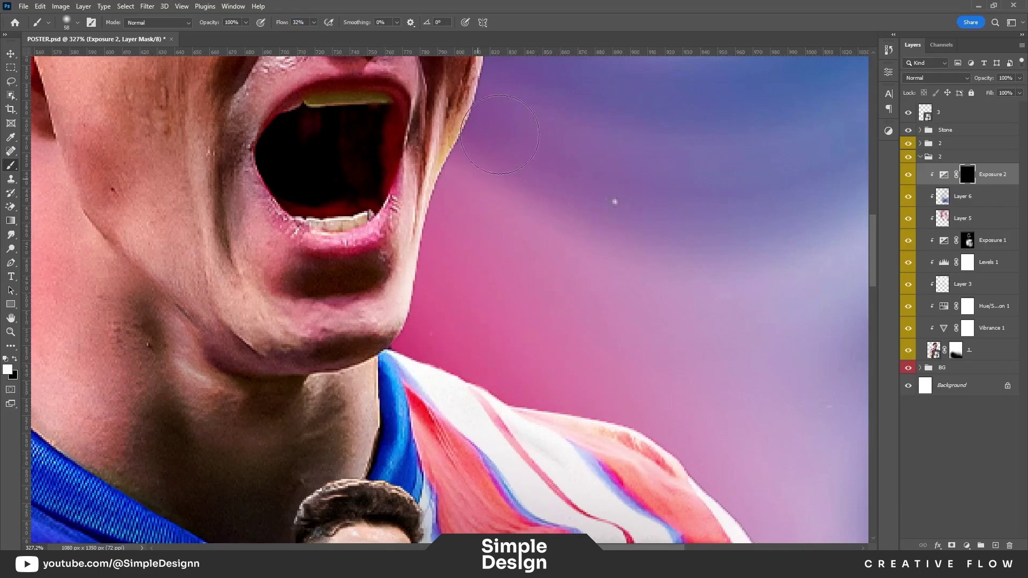
scroll(501, 134, up, 5)
scroll(545, 207, up, 1)
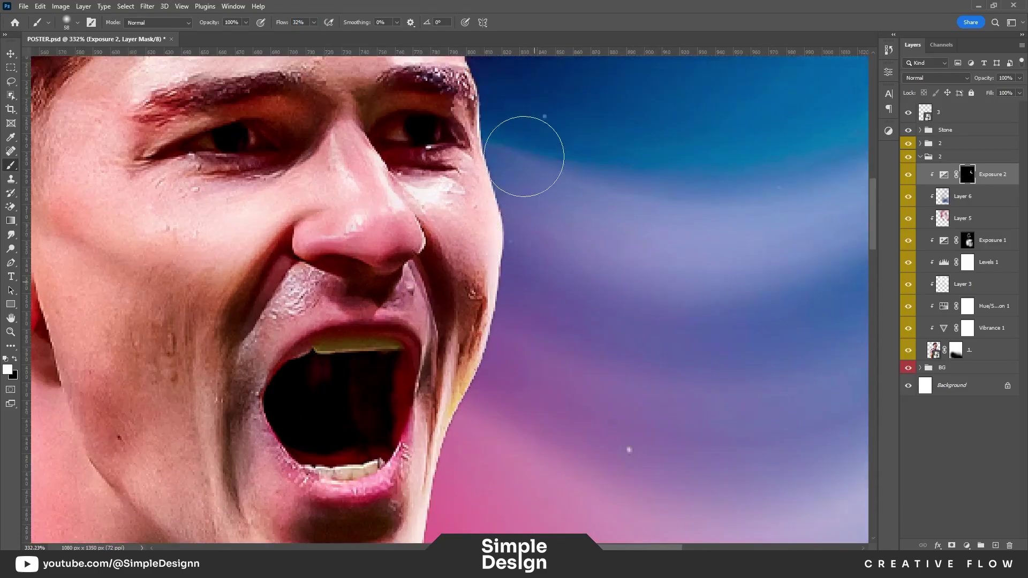
scroll(524, 157, up, 3)
scroll(563, 292, down, 4)
scroll(508, 352, up, 5)
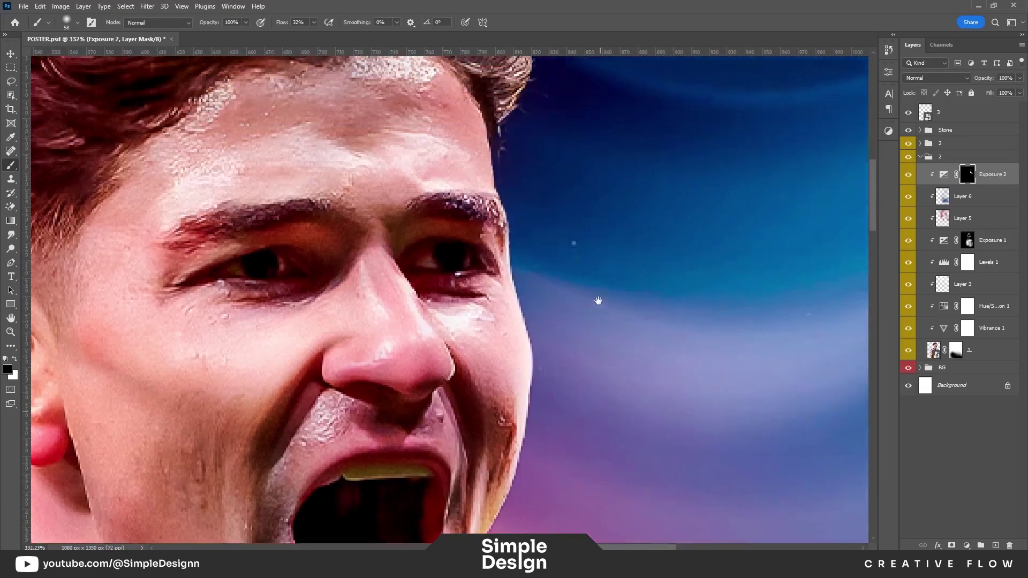
scroll(529, 191, up, 3)
scroll(584, 222, up, 4)
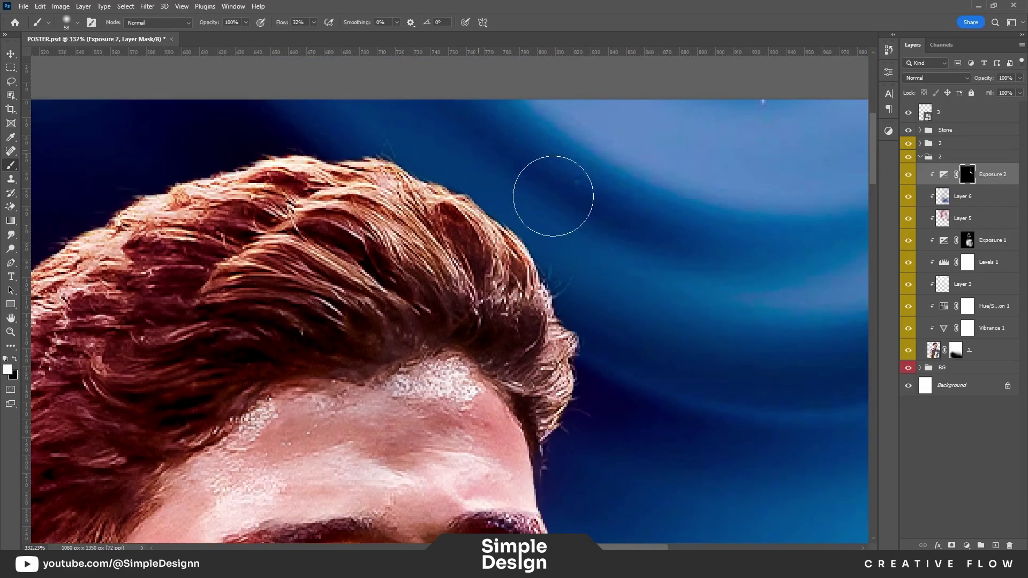
scroll(532, 177, left, 9)
scroll(532, 177, up, 1)
scroll(428, 244, down, 4)
scroll(455, 161, left, 3)
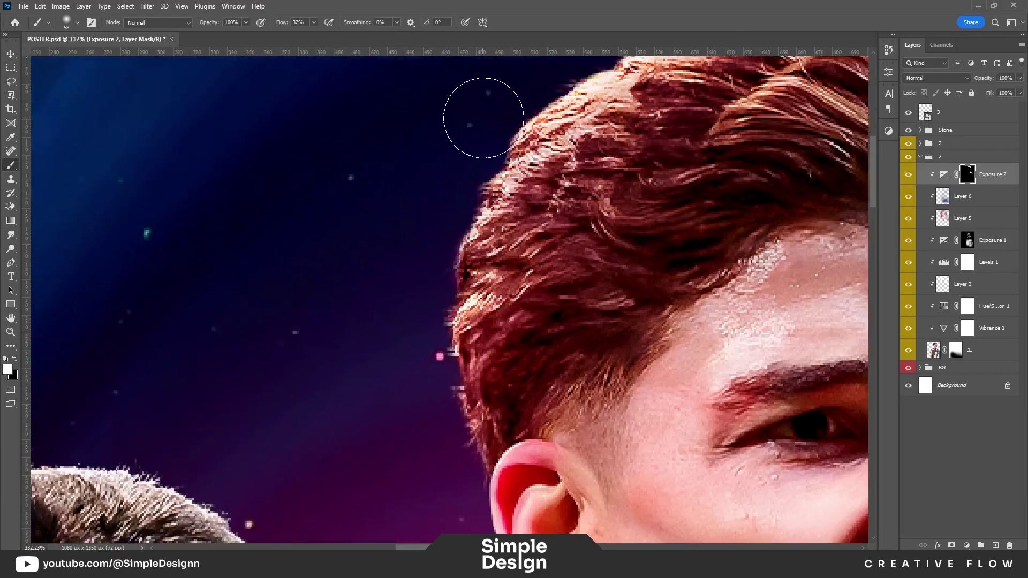
scroll(432, 416, down, 6)
scroll(504, 397, down, 3)
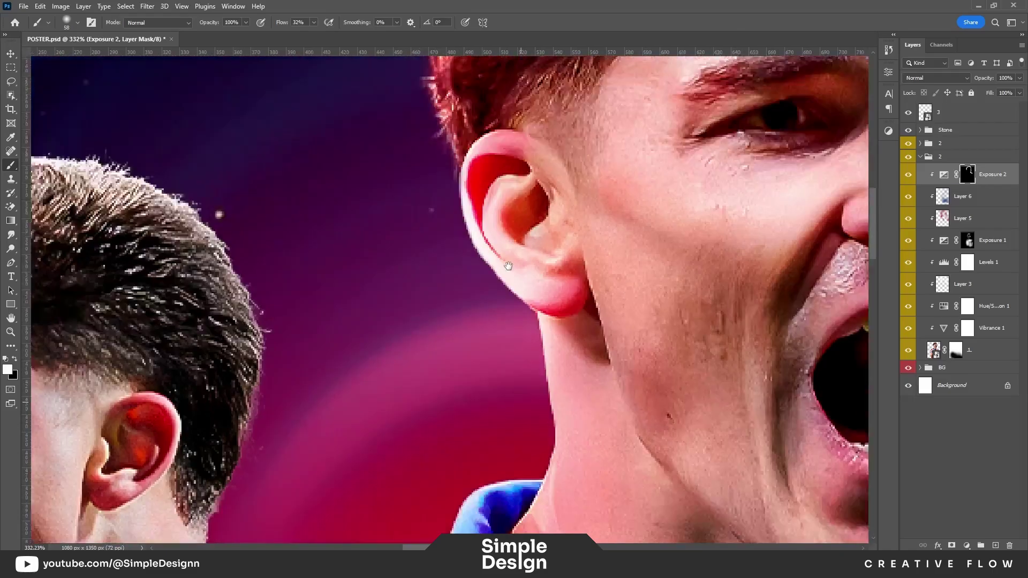
scroll(493, 236, down, 2)
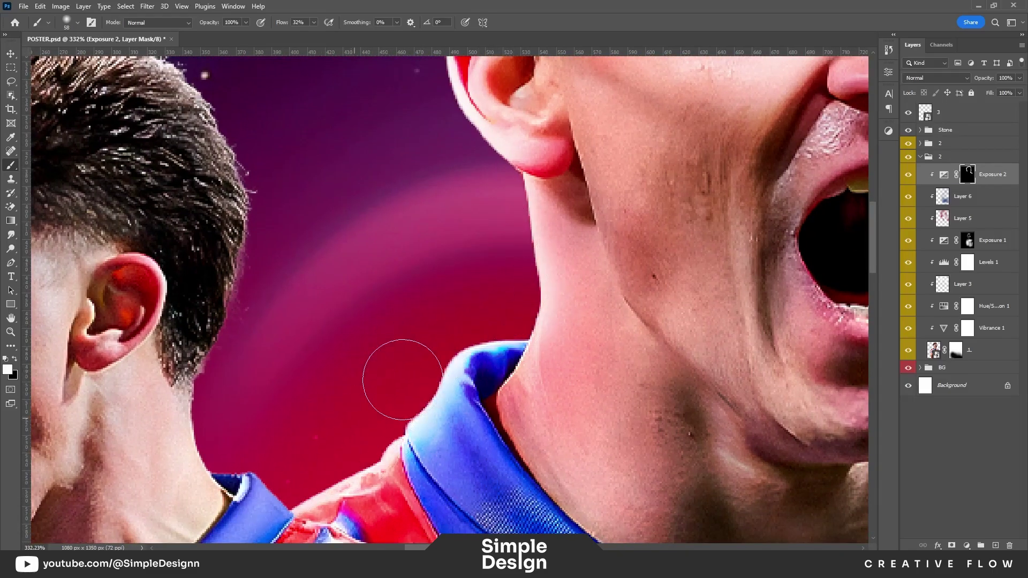
scroll(482, 385, down, 5)
scroll(667, 238, up, 4)
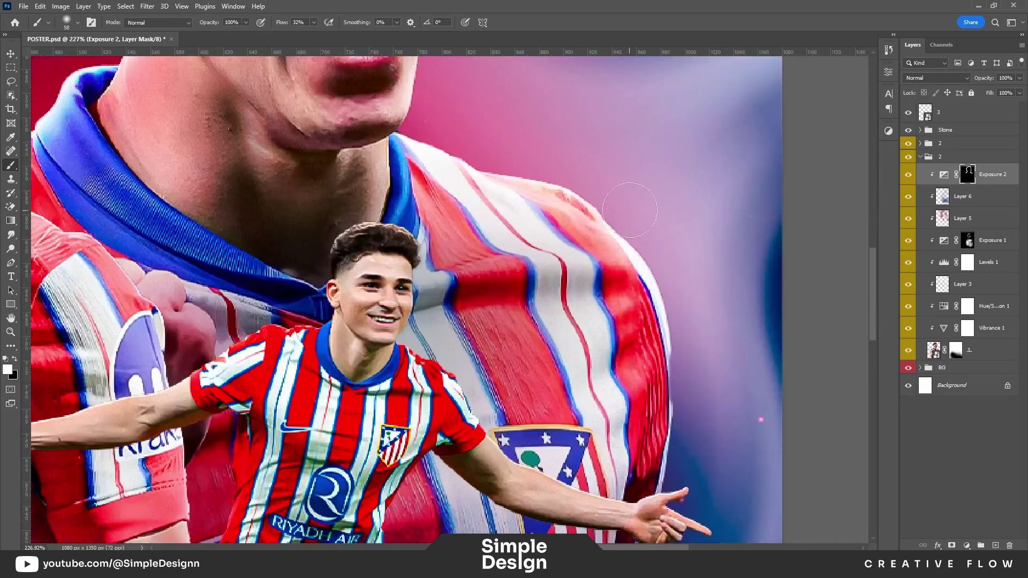
scroll(690, 364, down, 4)
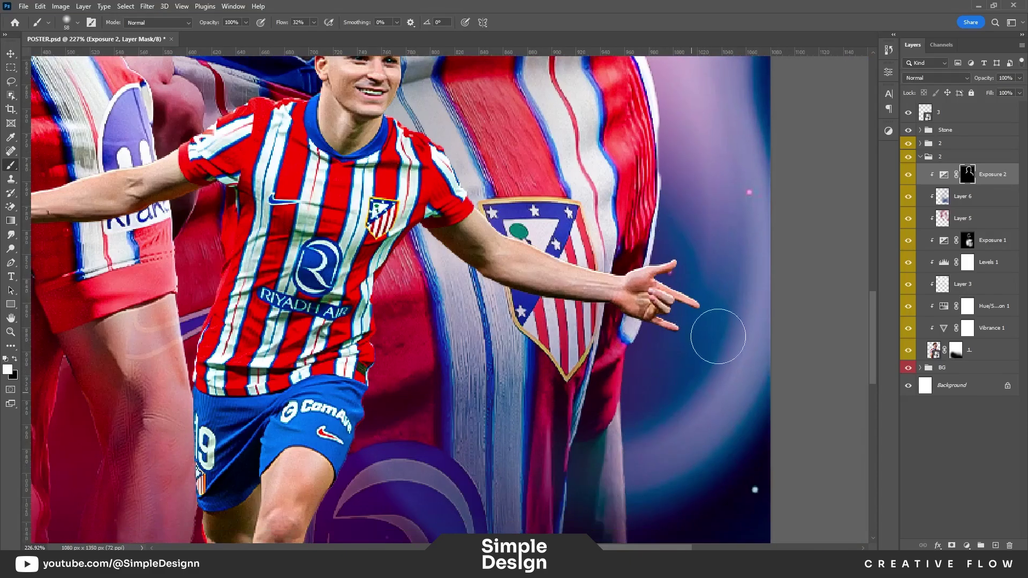
scroll(717, 333, down, 5)
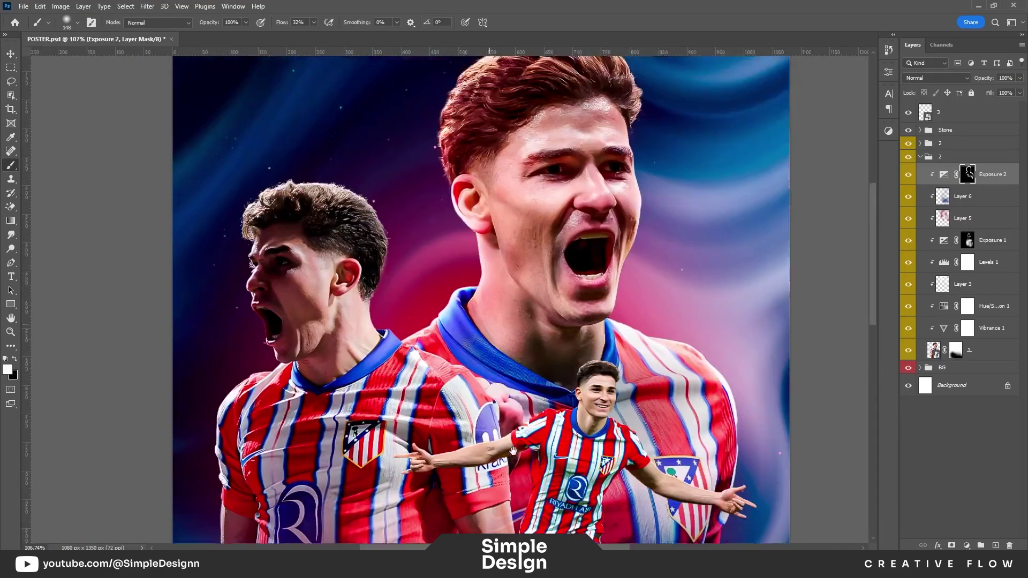
scroll(506, 325, up, 5)
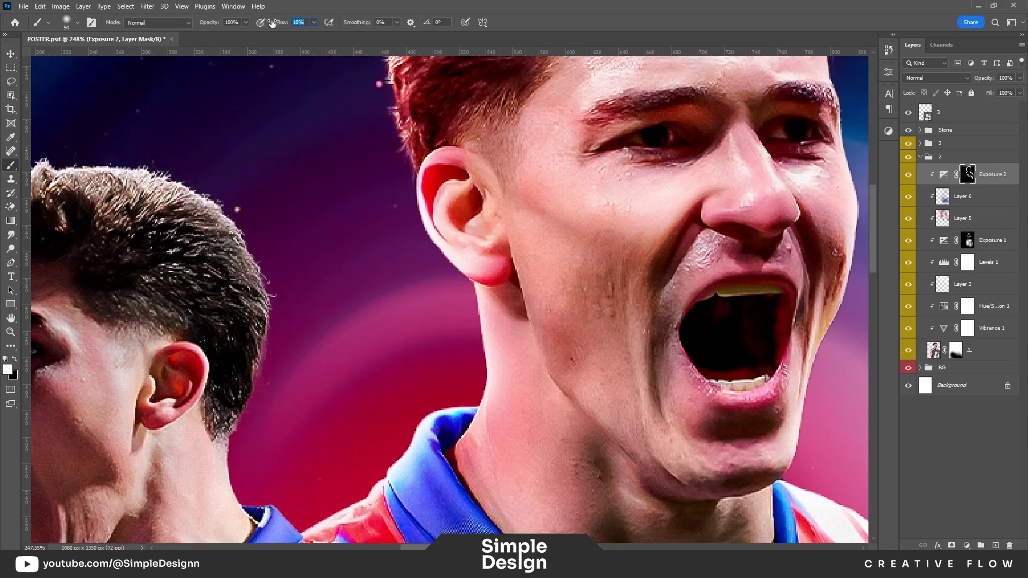
- Inspect the brightened neck and jaw, then collapse the big player's group
mouse_move(647, 425)
mouse_down()
mouse_move(509, 320)
mouse_move(591, 319)
mouse_move(591, 368)
mouse_up()
scroll(579, 229, down, 2)
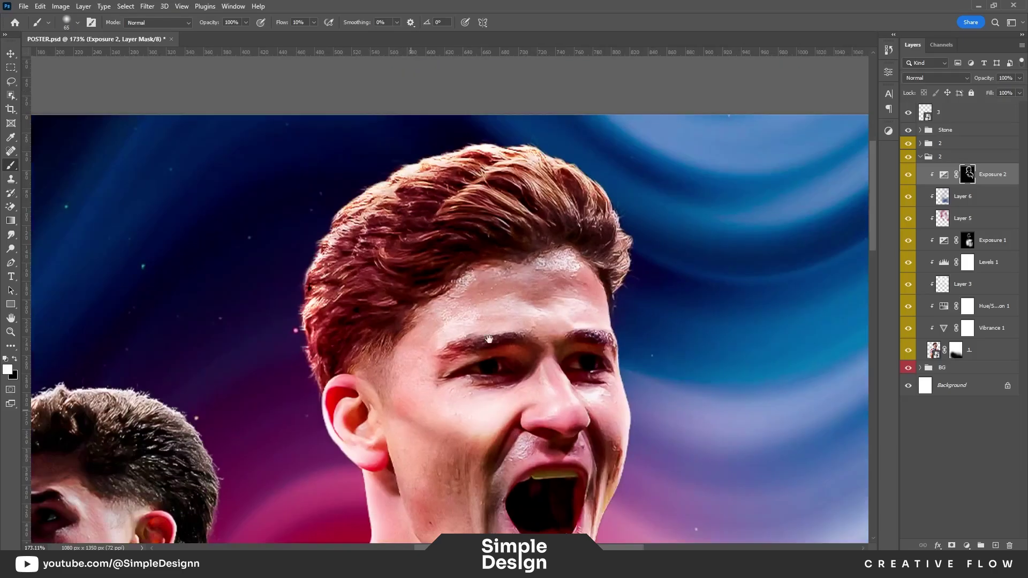
scroll(442, 193, down, 2)
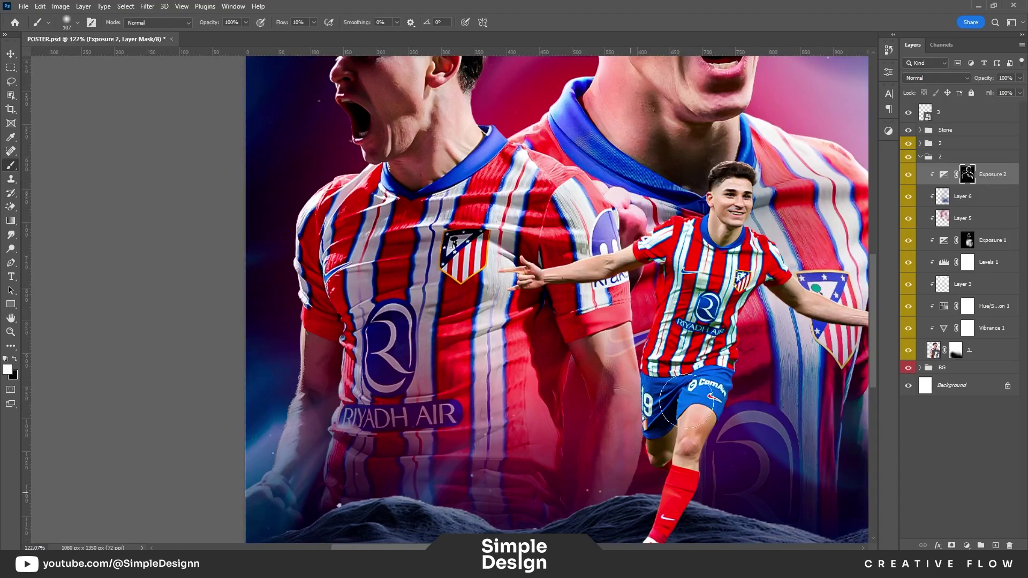
scroll(517, 295, down, 3)
scroll(603, 368, down, 1)
scroll(652, 360, up, 1)
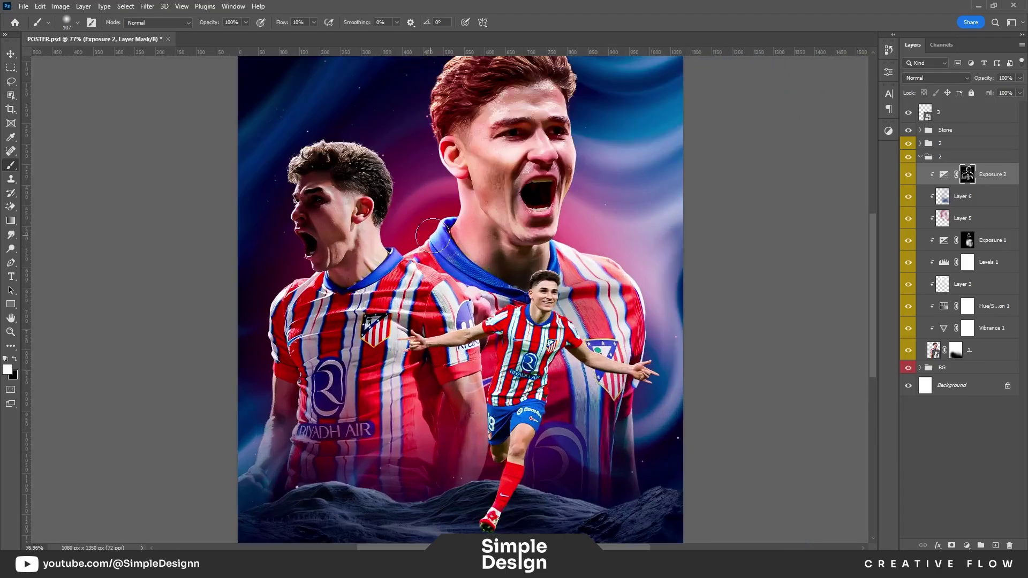
scroll(525, 322, up, 1)
scroll(399, 287, up, 1)
scroll(399, 287, down, 5)
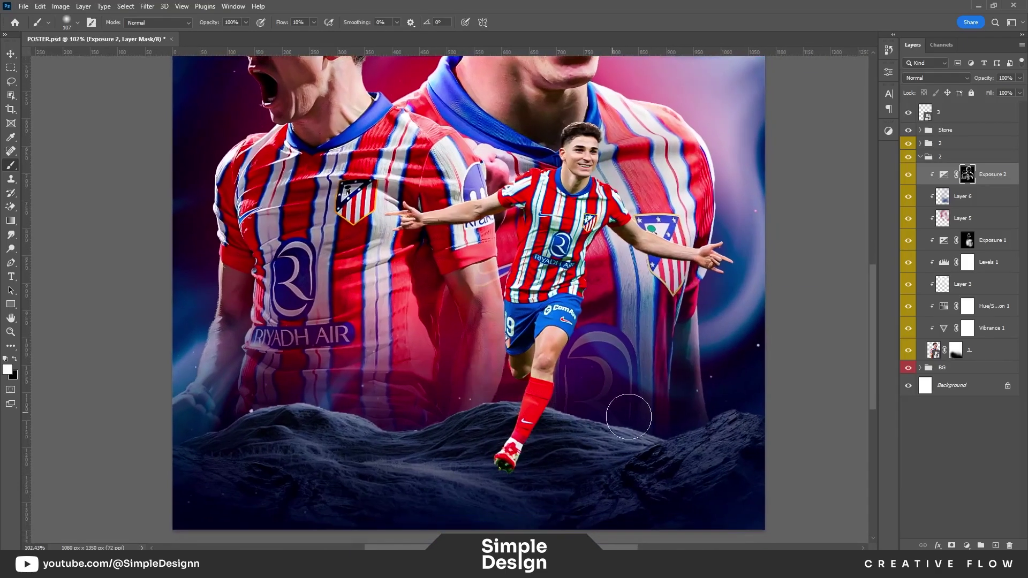
scroll(613, 359, down, 2)
scroll(634, 303, down, 1)
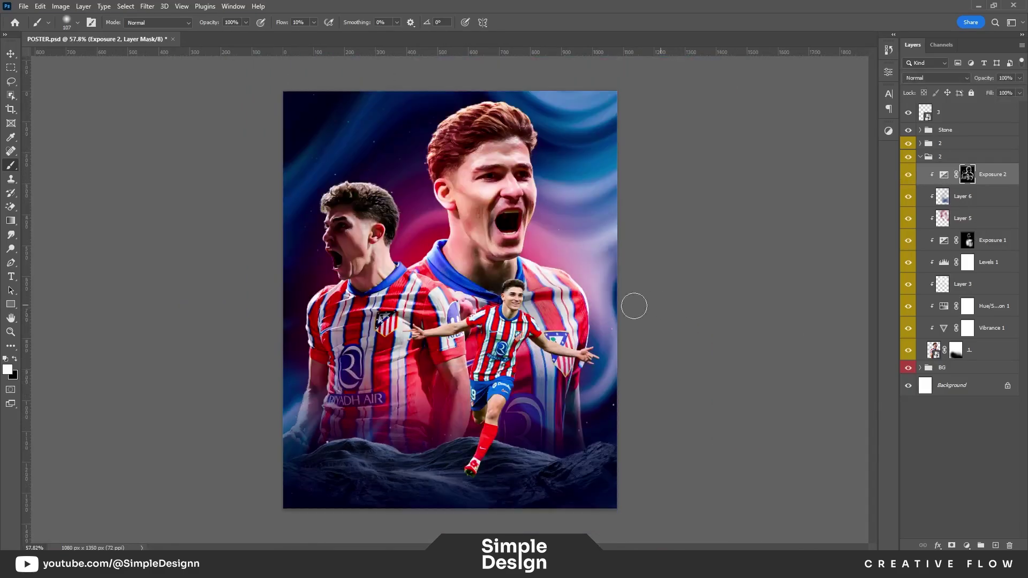
scroll(457, 178, up, 1)
scroll(457, 179, up, 2)
scroll(457, 179, down, 2)
click(920, 157)
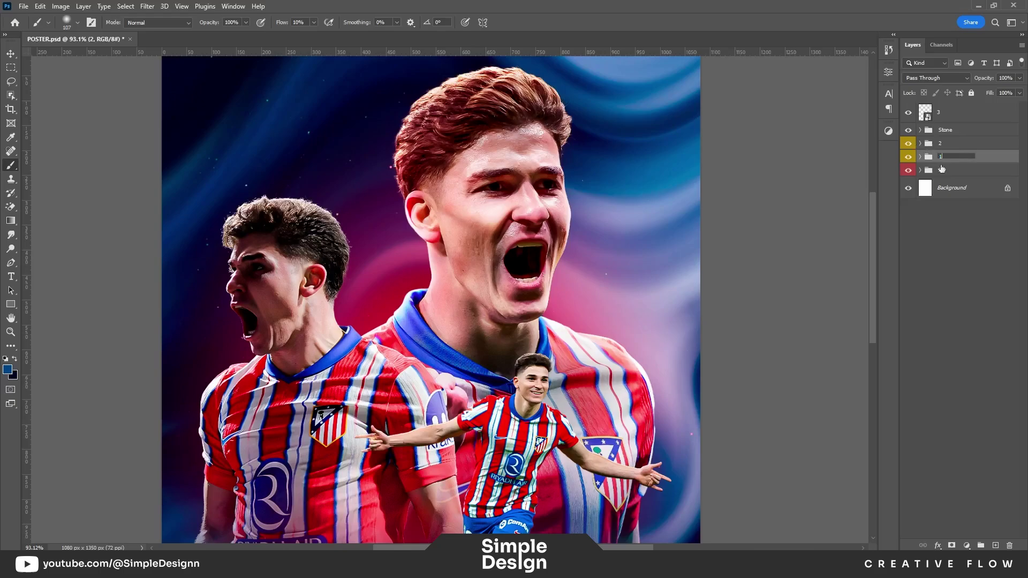
- Name the group 1, then add a clipped Soft Light layer above player layer 2
key(Return)
key(v)
click(294, 275)
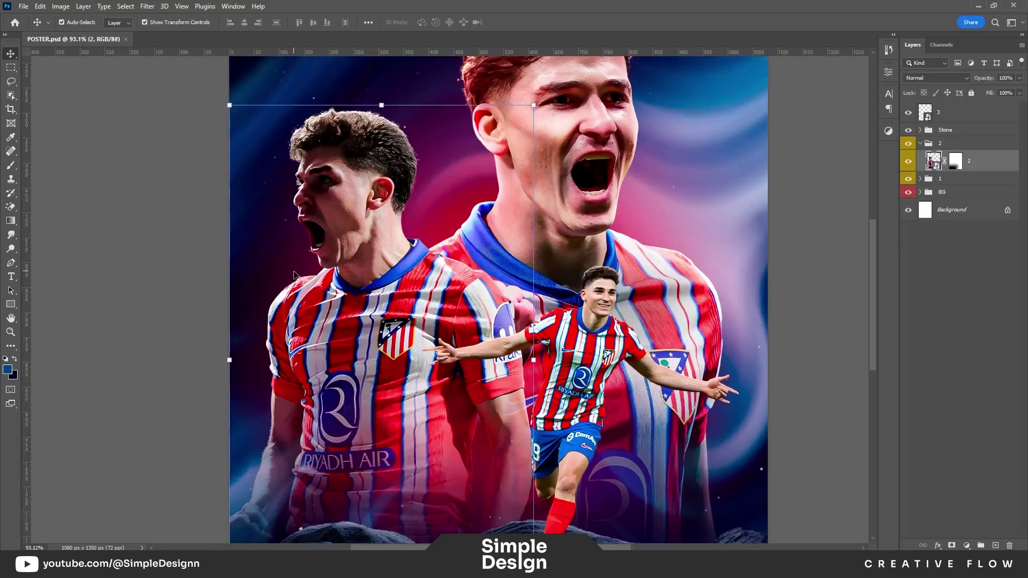
key(ctrl+shift+alt+n)
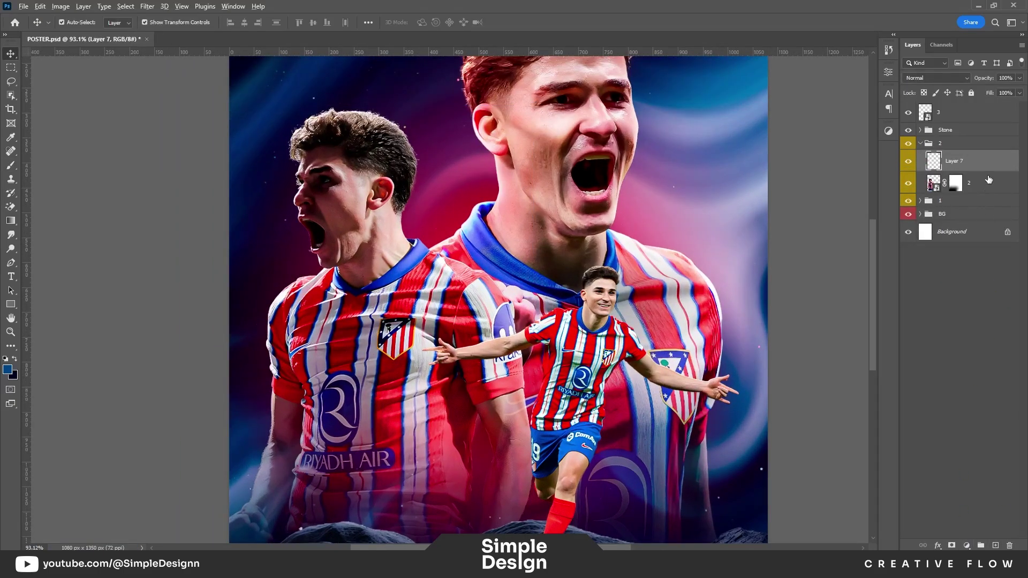
click(946, 79)
click(921, 224)
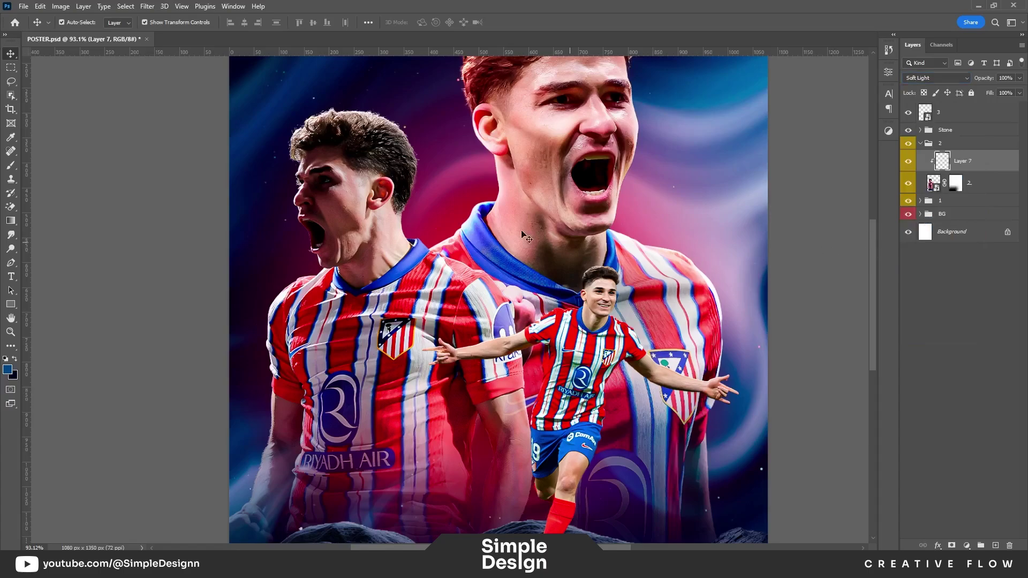
- Sample red from the jersey with the Brush, view the collar, and add another empty layer
key(b)
alt+click(425, 214)
alt+scroll(423, 198, up, 2)
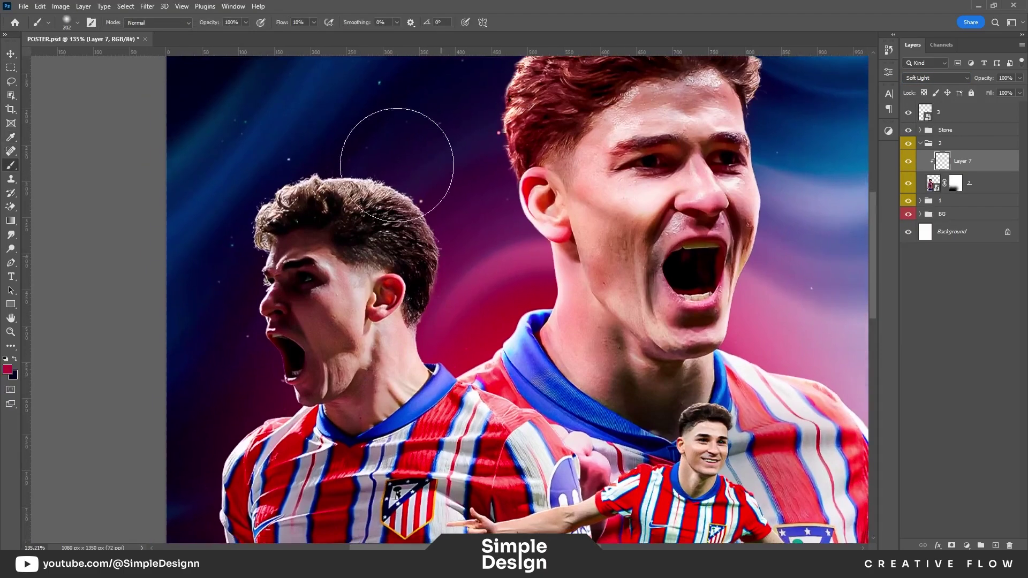
drag(470, 311, 469, 209)
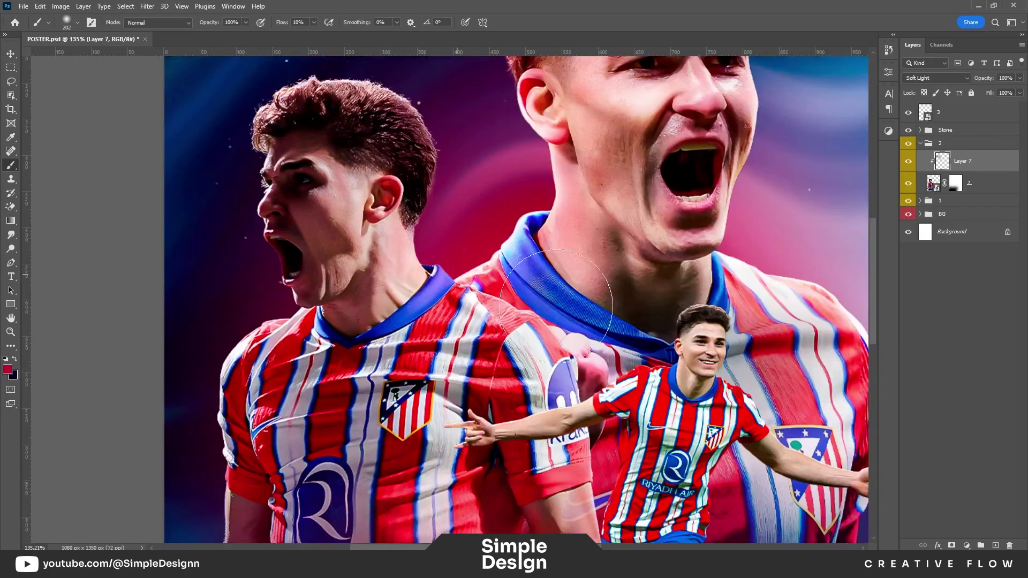
alt+scroll(293, 272, down, 2)
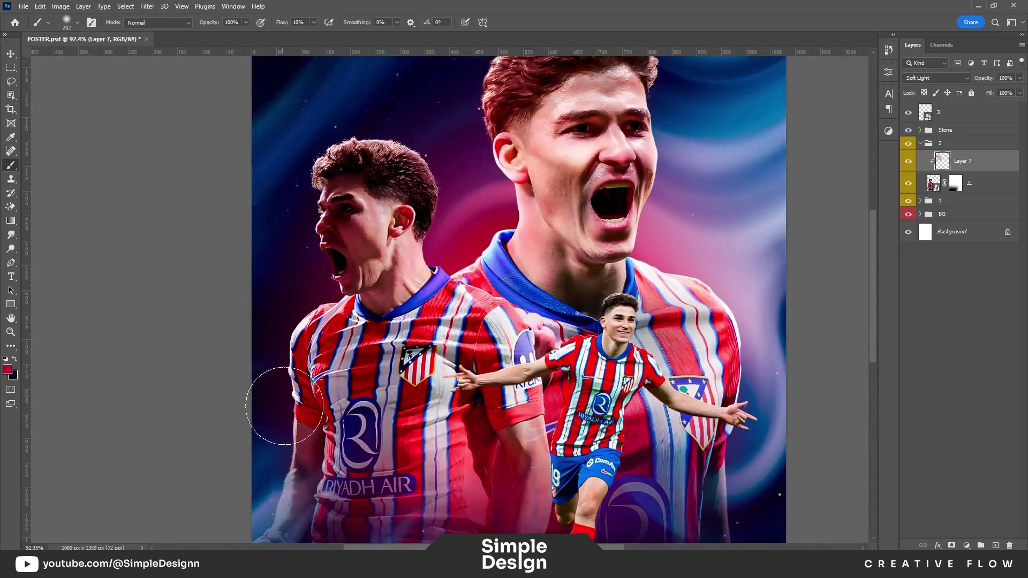
alt+scroll(476, 270, up, 3)
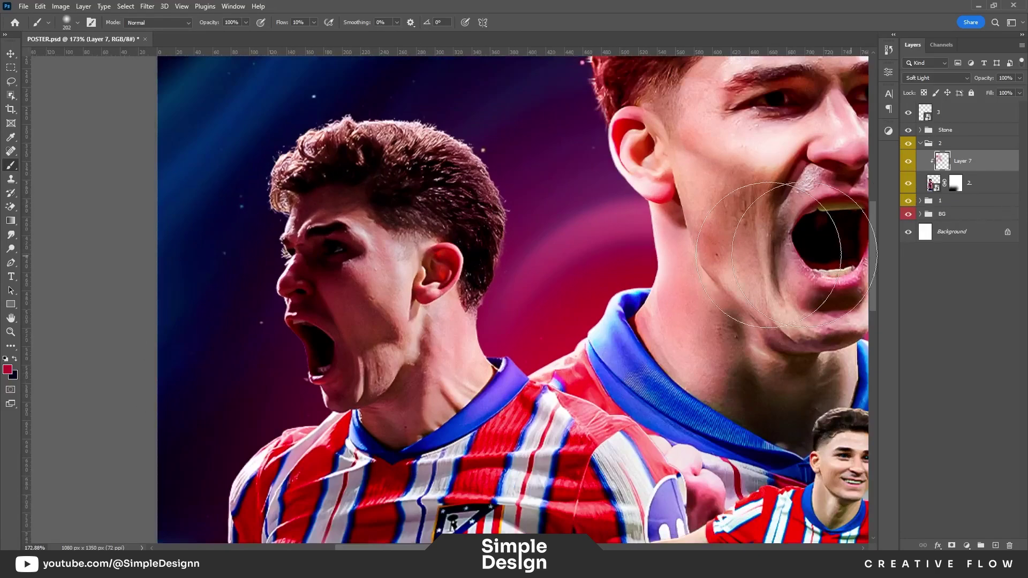
click(995, 545)
- Set the new layer to Overlay and paint white light on the cheek, jaw, ear and brow
click(936, 77)
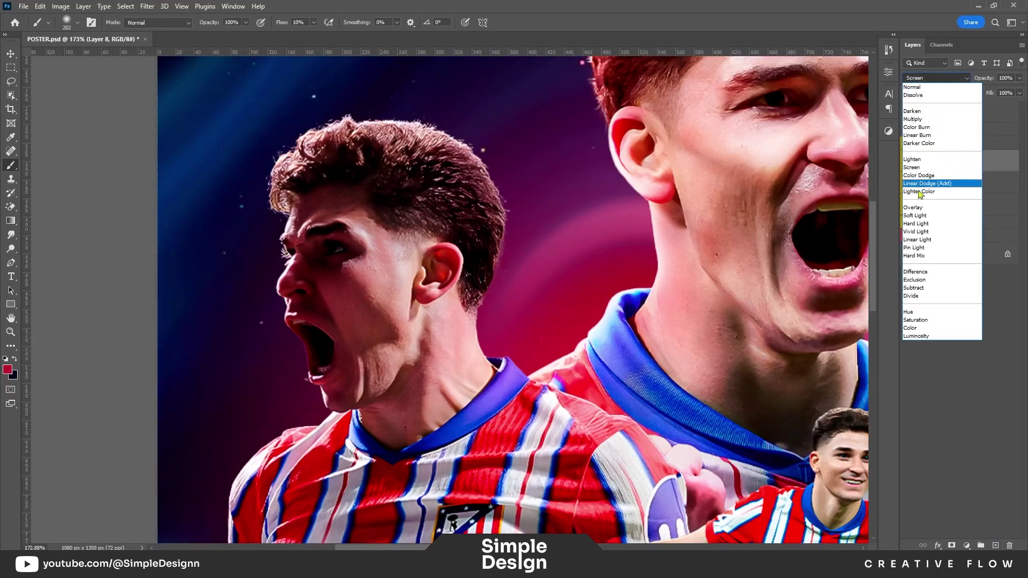
click(935, 212)
key(d)
alt+scroll(326, 297, up, 2)
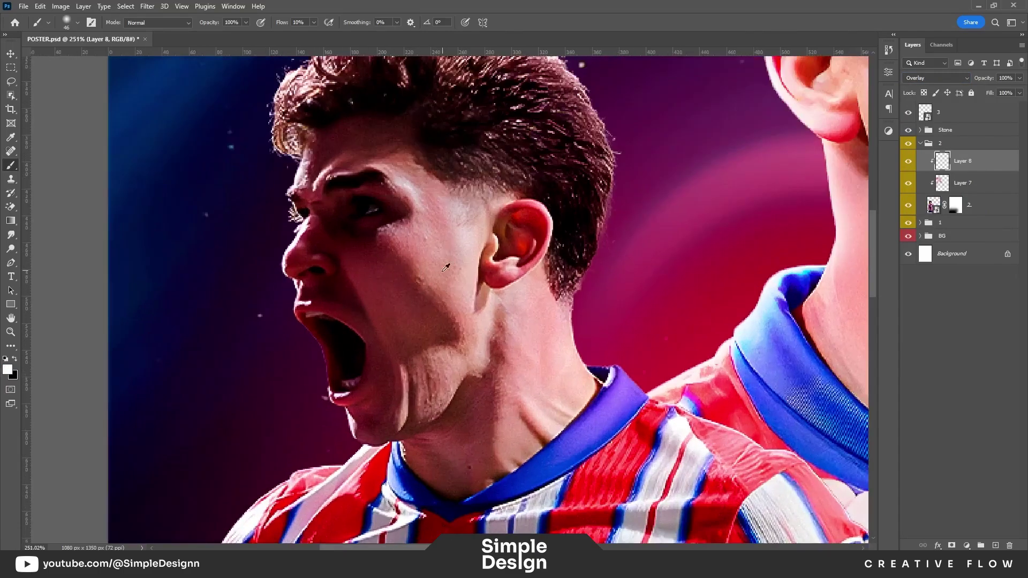
key(x)
key(bracketleft)
alt+scroll(326, 297, up, 2)
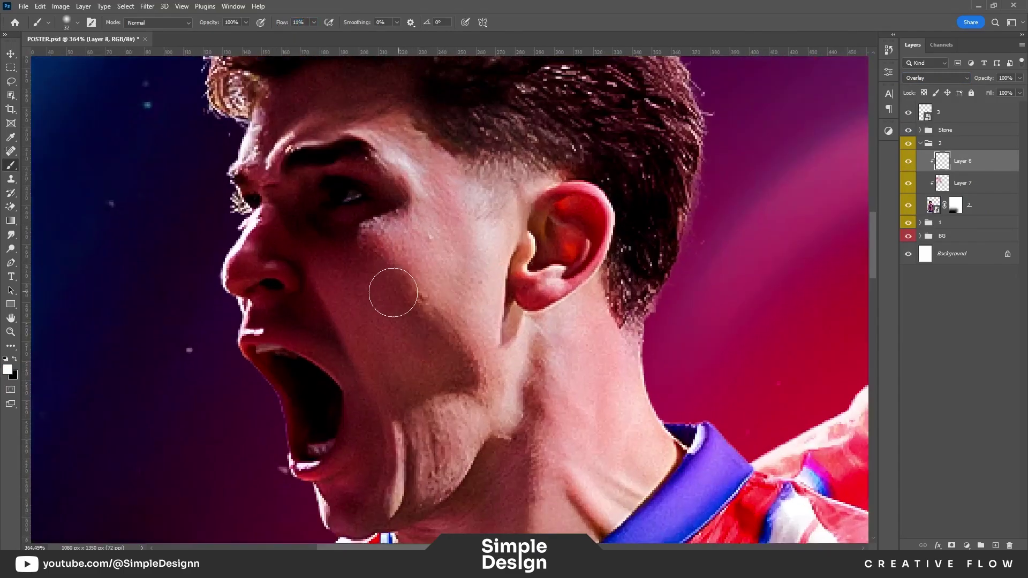
mouse_move(393, 292)
mouse_down()
mouse_move(483, 375)
mouse_move(589, 204)
mouse_move(375, 150)
mouse_up()
- Paint white light along the neck and collar edge with a slightly larger brush
key(bracketright)
alt+scroll(619, 365, down, 1)
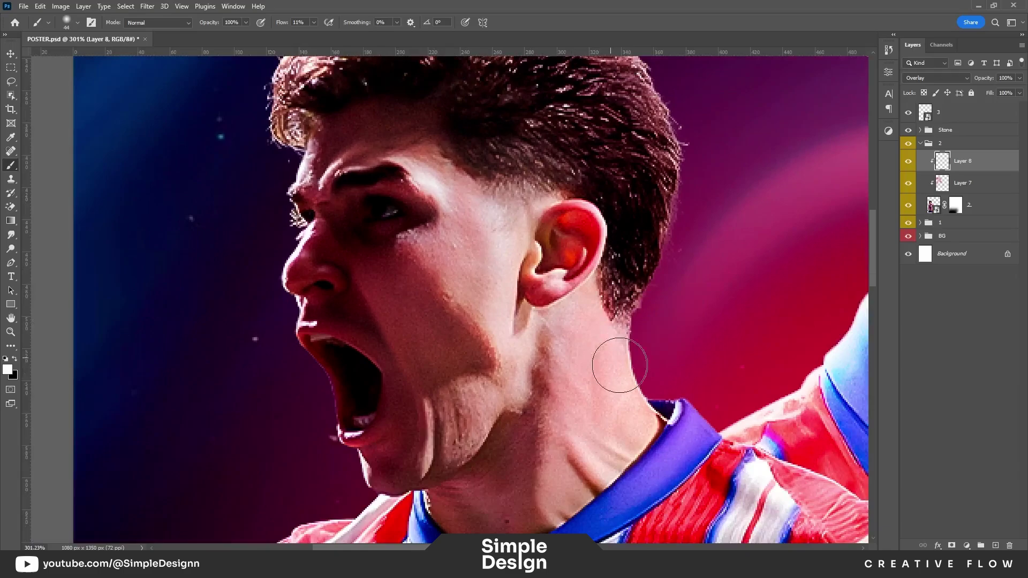
alt+scroll(619, 366, down, 1)
scroll(620, 366, down, 2)
drag(616, 322, 552, 428)
mouse_move(643, 268)
mouse_down()
mouse_move(696, 327)
mouse_move(568, 252)
mouse_up()
- Enlarge the brush substantially while bringing the player's whole head into view
key(bracketright)
key(bracketright)
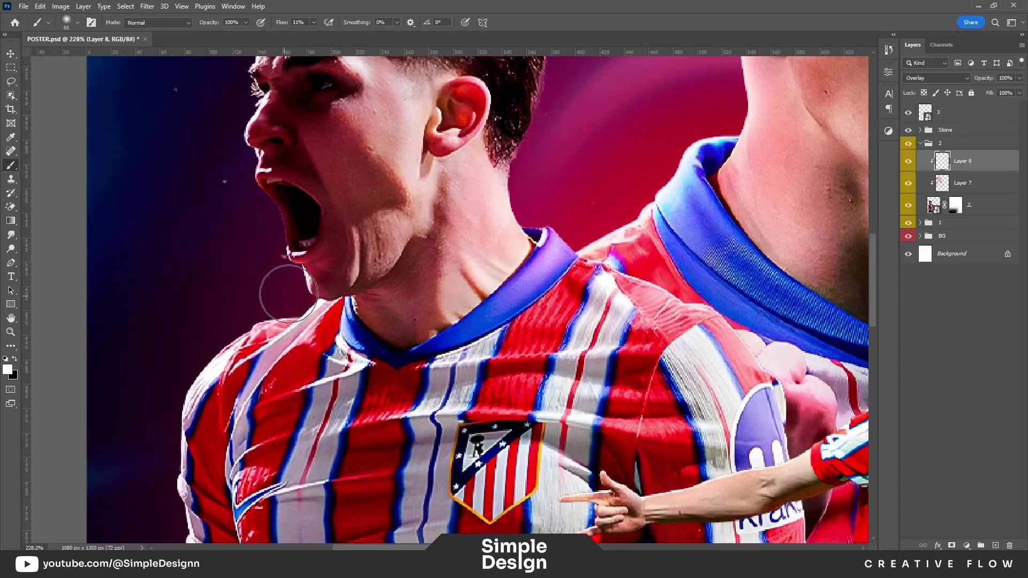
drag(274, 161, 304, 284)
alt+scroll(381, 218, down, 2)
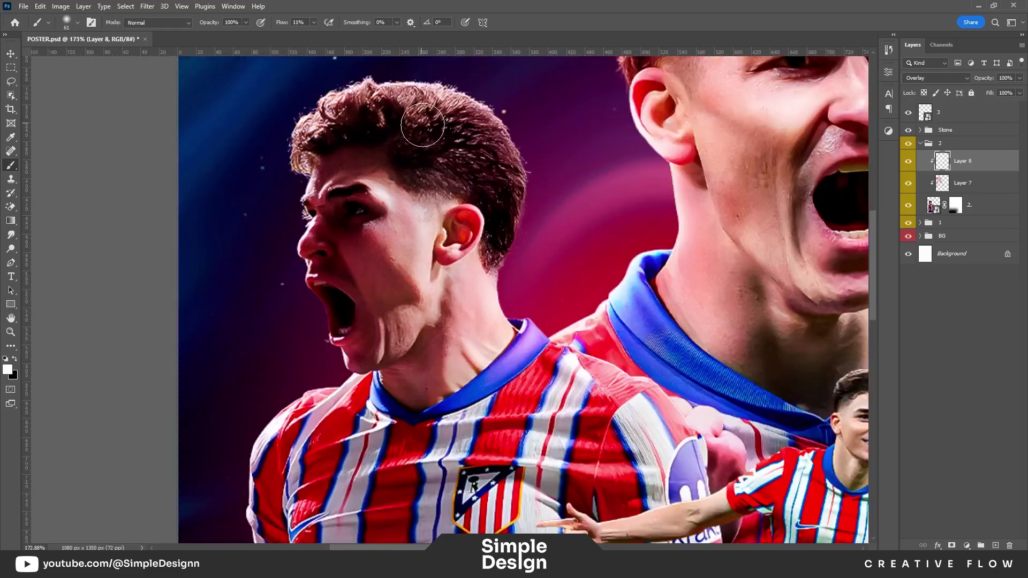
alt+scroll(321, 268, up, 1)
key(bracketright)
key(bracketright)
scroll(325, 458, down, 2)
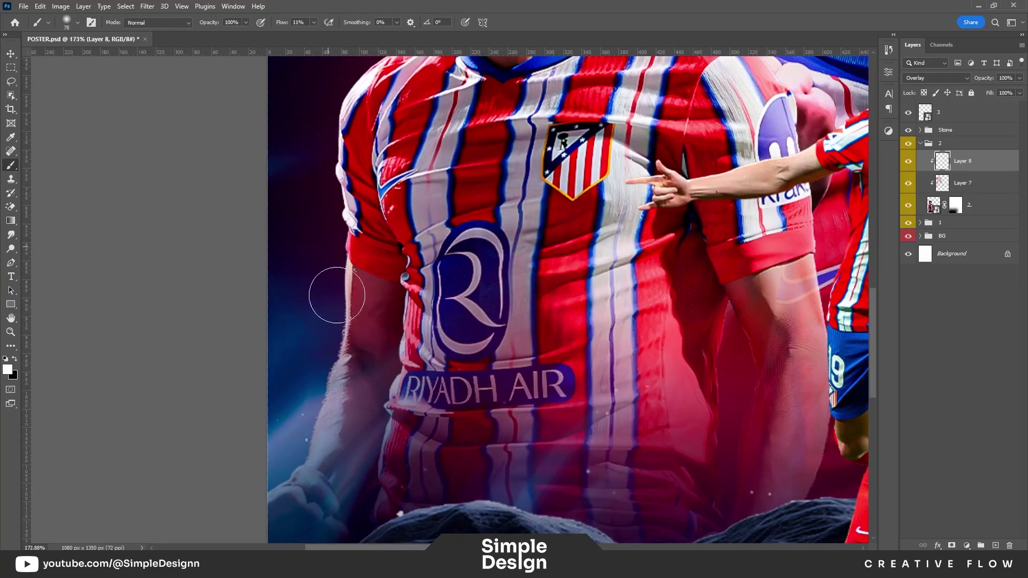
alt+scroll(333, 287, down, 2)
key(bracketright)
key(bracketright)
key(bracketright)
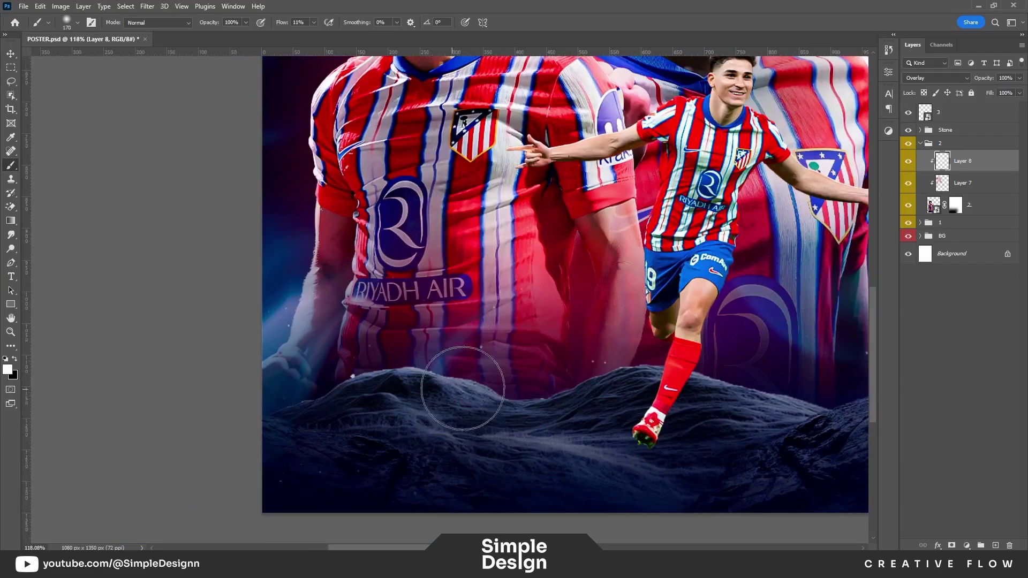
alt+scroll(463, 389, down, 3)
alt+scroll(463, 215, up, 3)
scroll(590, 322, down, 3)
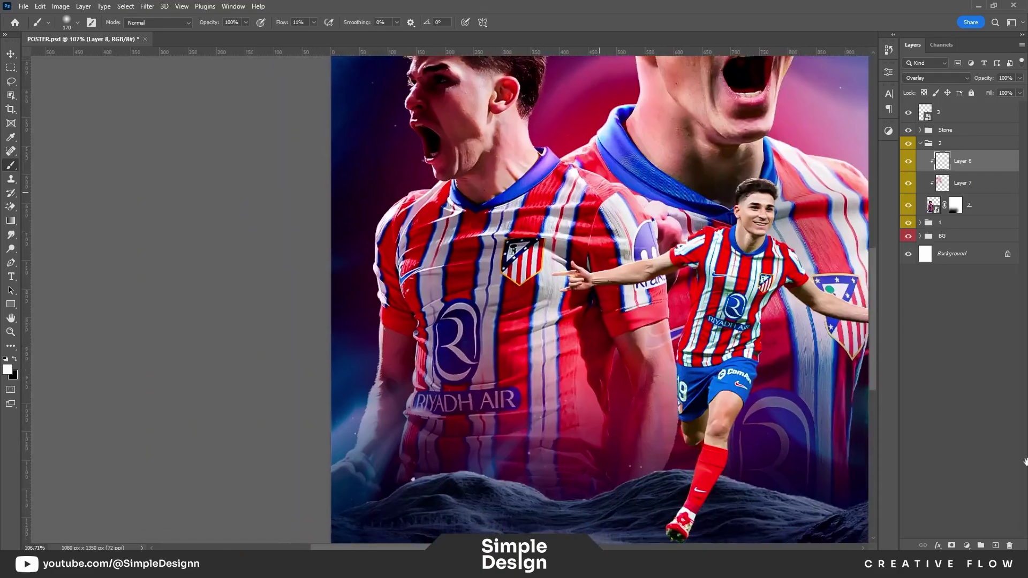
- Add another empty layer above the light layer and sample the dark navy colour
key(ctrl+shift+alt+n)
alt+click(360, 352)
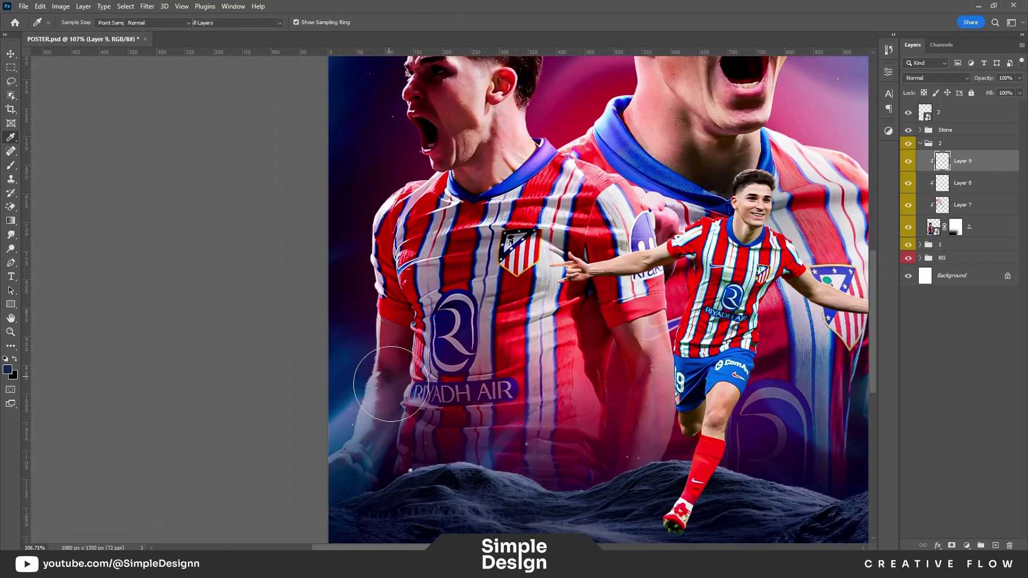
alt+scroll(450, 474, down, 2)
alt+scroll(536, 434, down, 1)
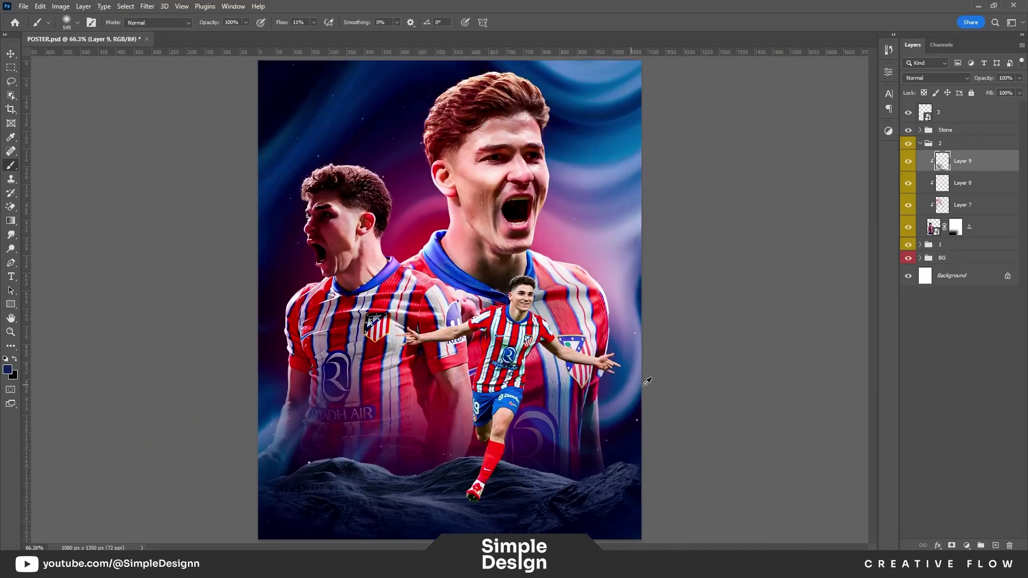
alt+scroll(357, 269, up, 3)
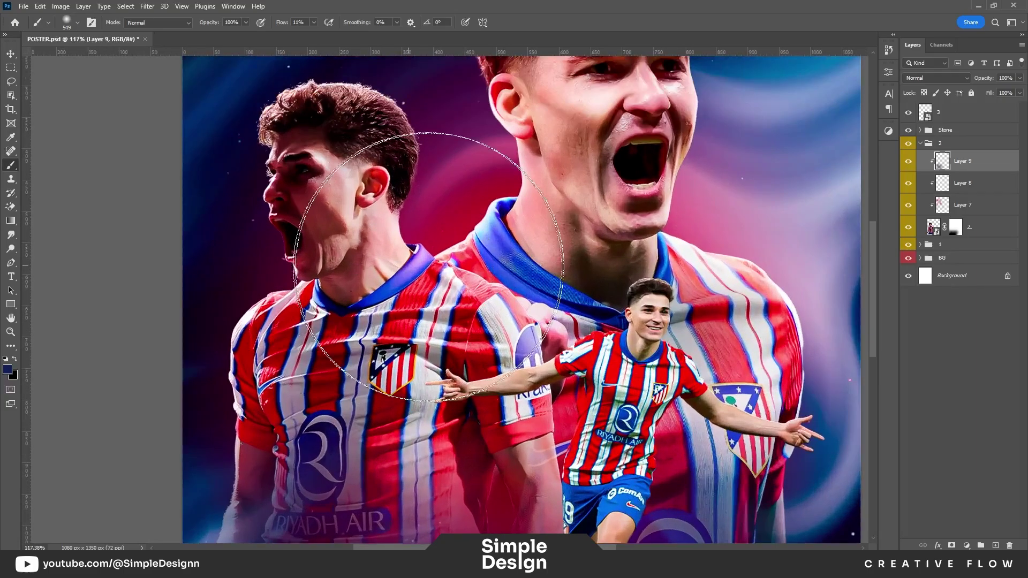
click(967, 546)
- Add an Exposure adjustment, raise its exposure, and invert its mask to hide it
click(965, 419)
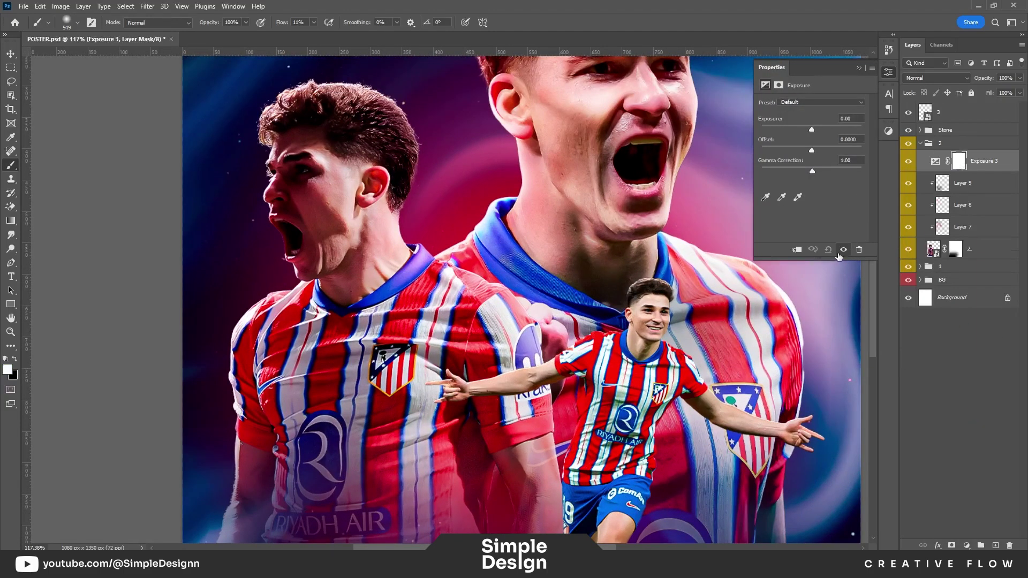
drag(813, 132, 826, 132)
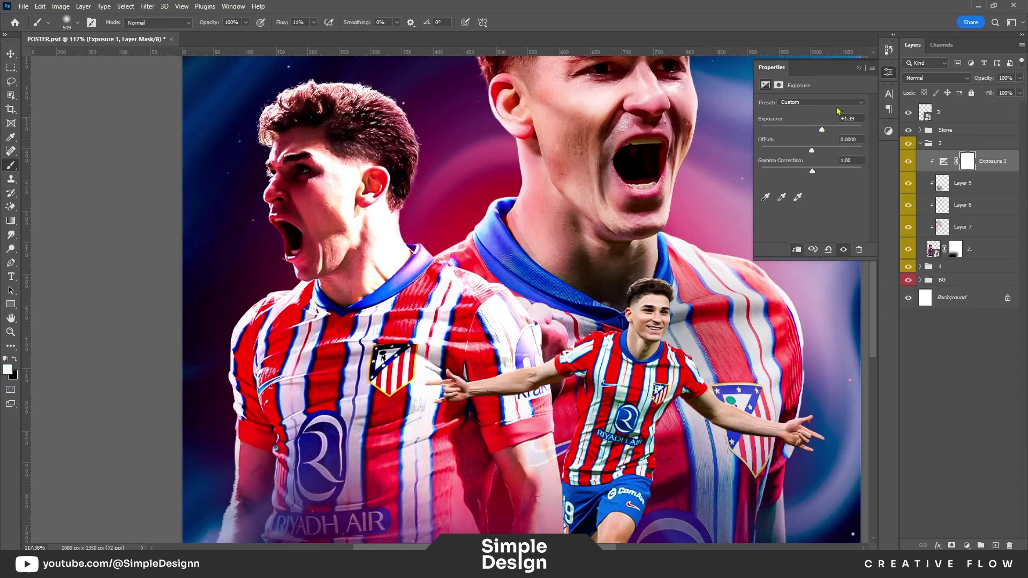
key(ctrl+i)
alt+scroll(434, 185, up, 3)
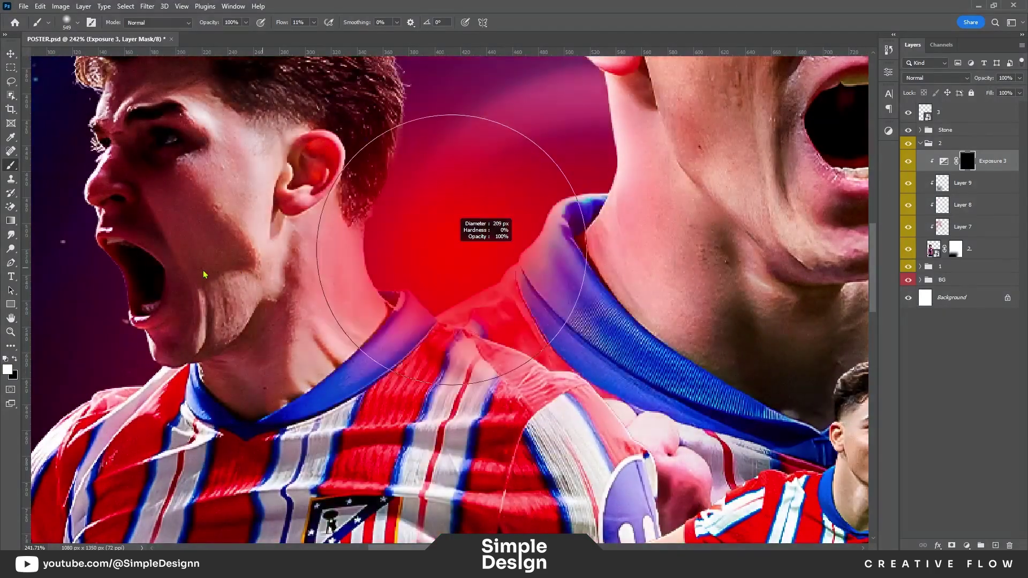
alt+scroll(413, 240, up, 3)
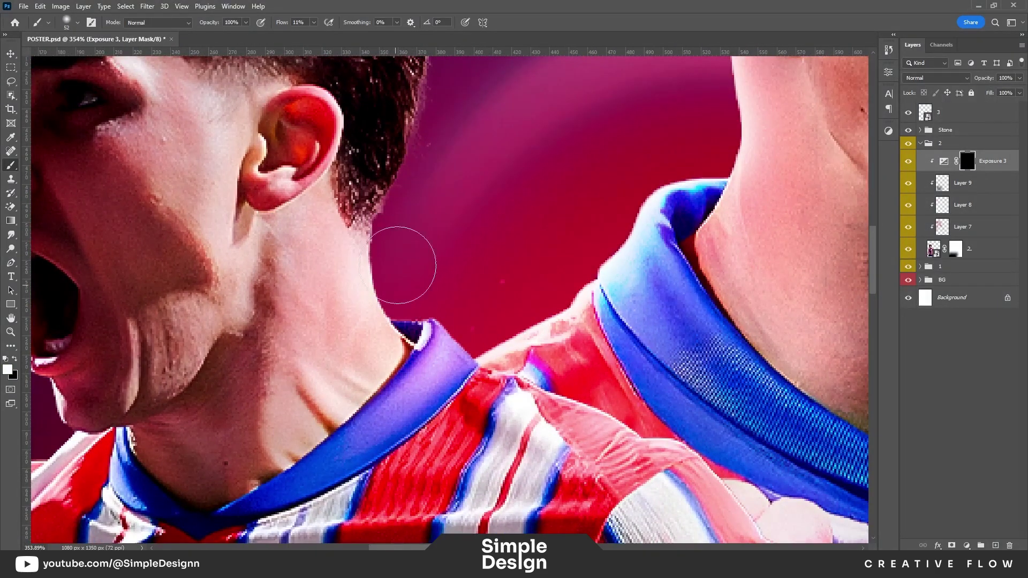
- Paint the brightening back along the shouting player's hair edge and neck
drag(461, 127, 462, 330)
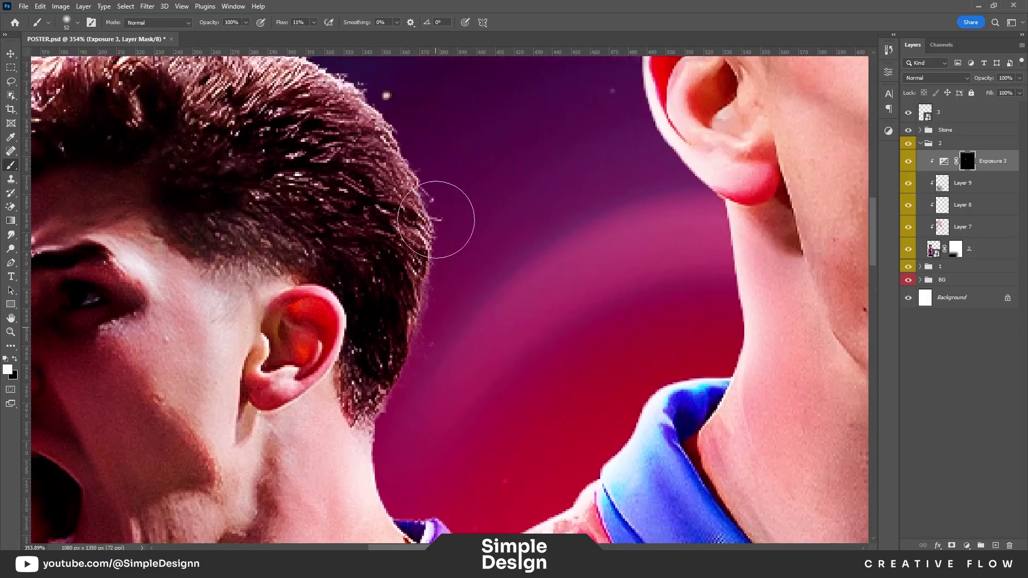
alt+scroll(447, 218, down, 1)
mouse_move(436, 184)
mouse_down()
mouse_move(164, 366)
mouse_move(368, 125)
mouse_up()
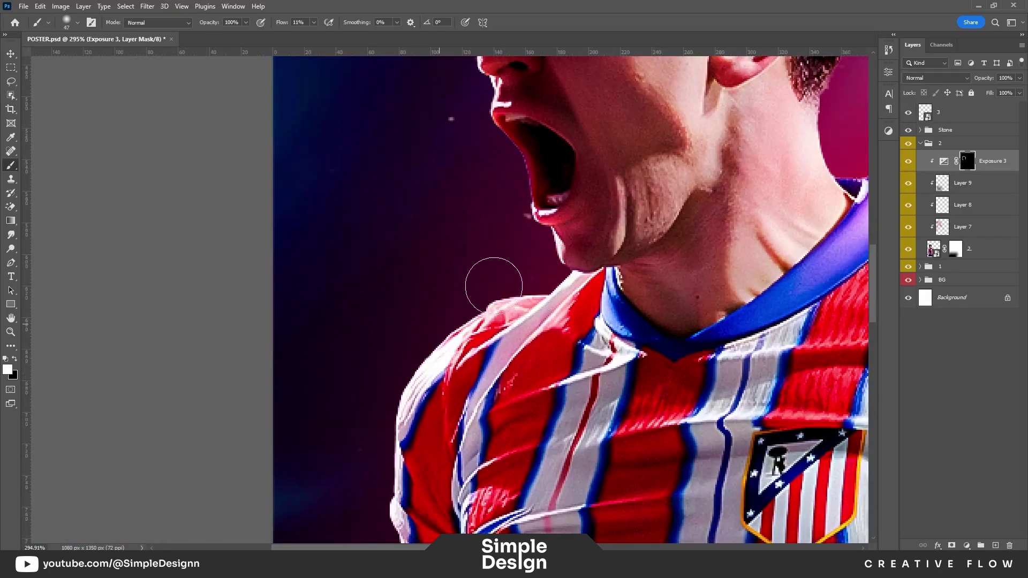
scroll(471, 211, down, 5)
key(bracketleft)
key(bracketleft)
scroll(440, 448, down, 5)
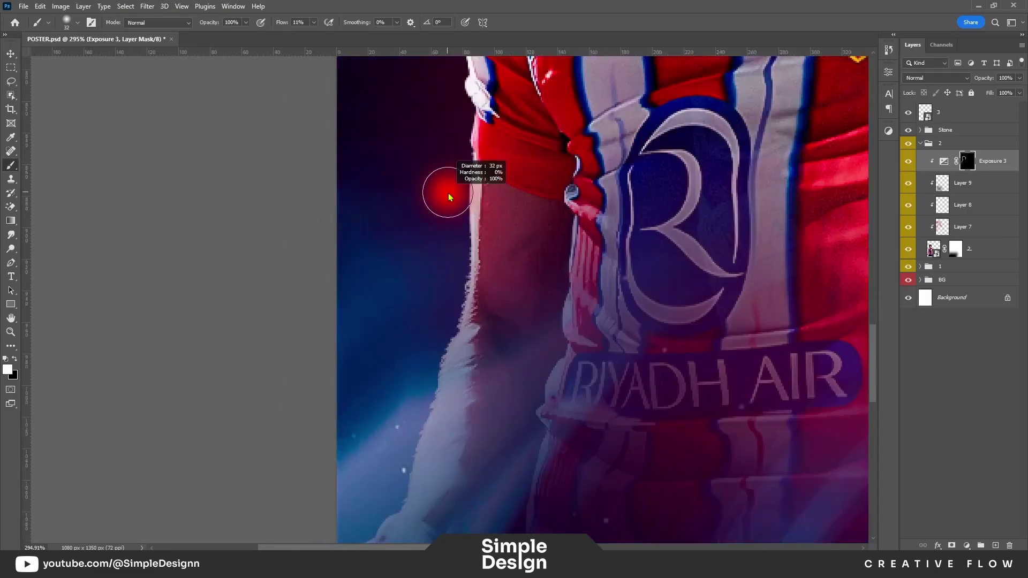
- Paint the brightening onto the face from jaw to brow, plus neck and collar
drag(395, 509, 453, 307)
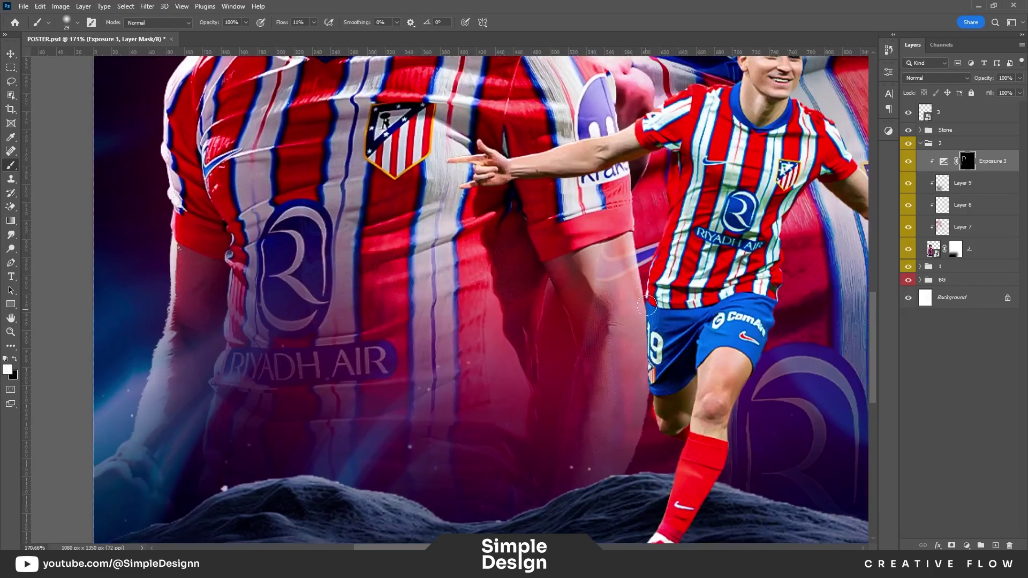
scroll(569, 320, down, 2)
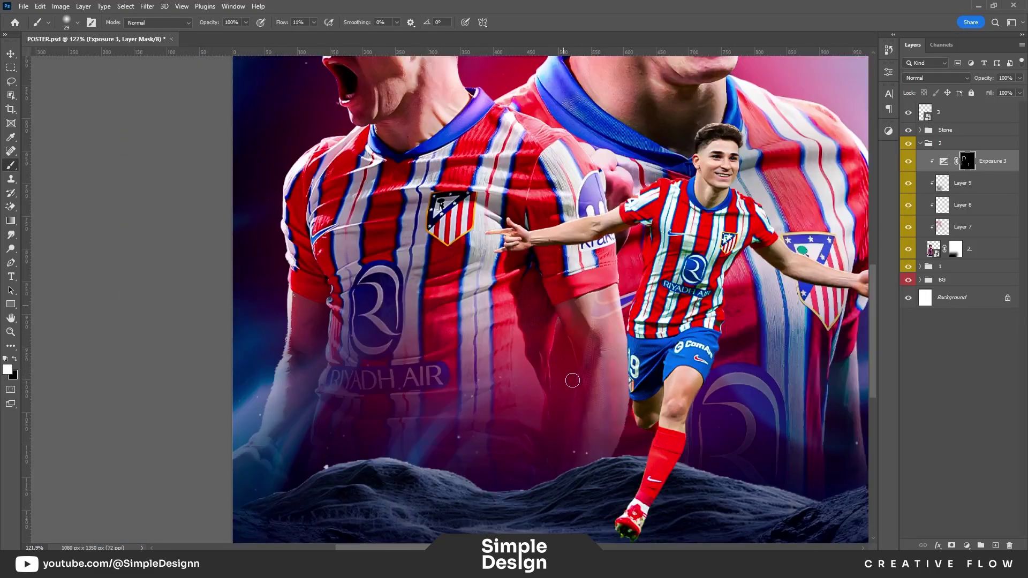
scroll(573, 380, down, 3)
scroll(470, 261, up, 5)
drag(404, 278, 328, 195)
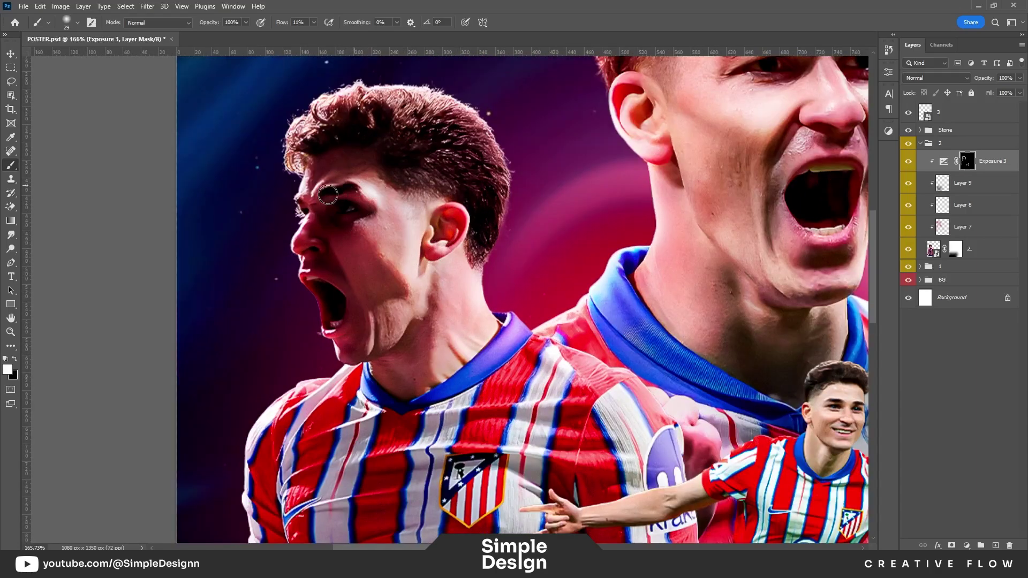
mouse_move(435, 308)
mouse_down()
mouse_move(495, 343)
mouse_move(491, 263)
mouse_move(347, 170)
mouse_up()
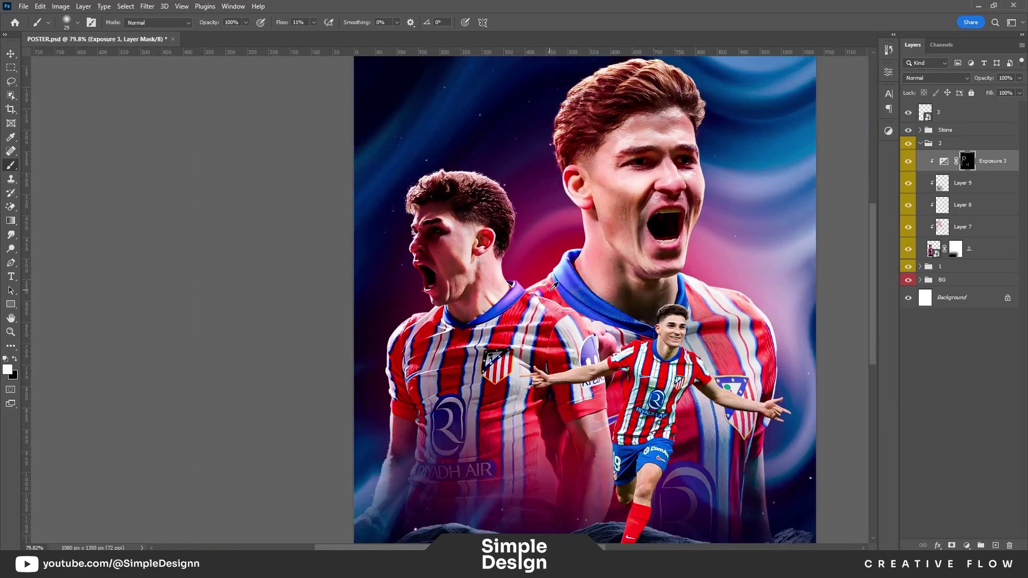
- Put the small running player's layer into its own yellow-labelled group
scroll(493, 426, up, 5)
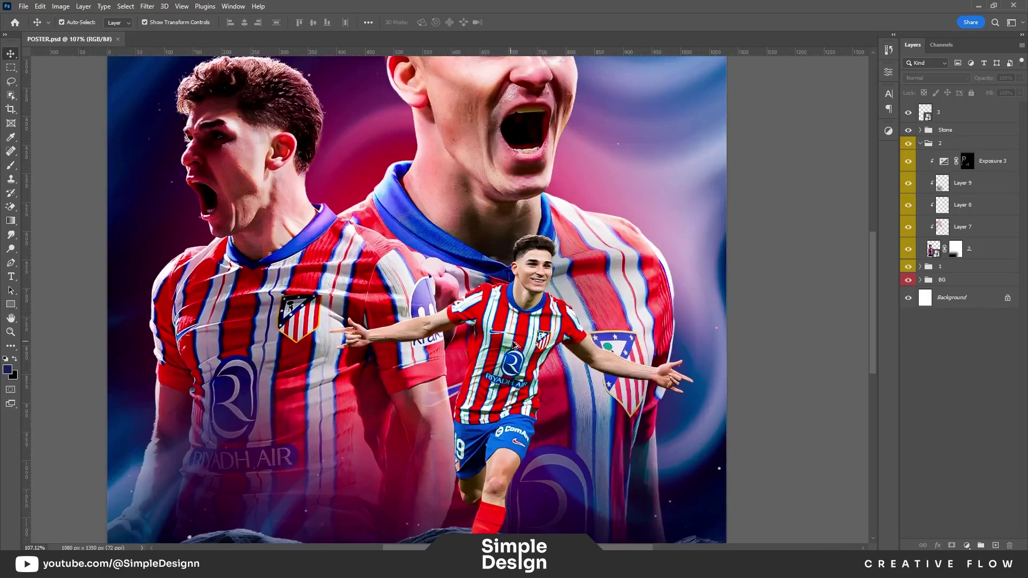
click(945, 112)
click(920, 143)
key(ctrl+g)
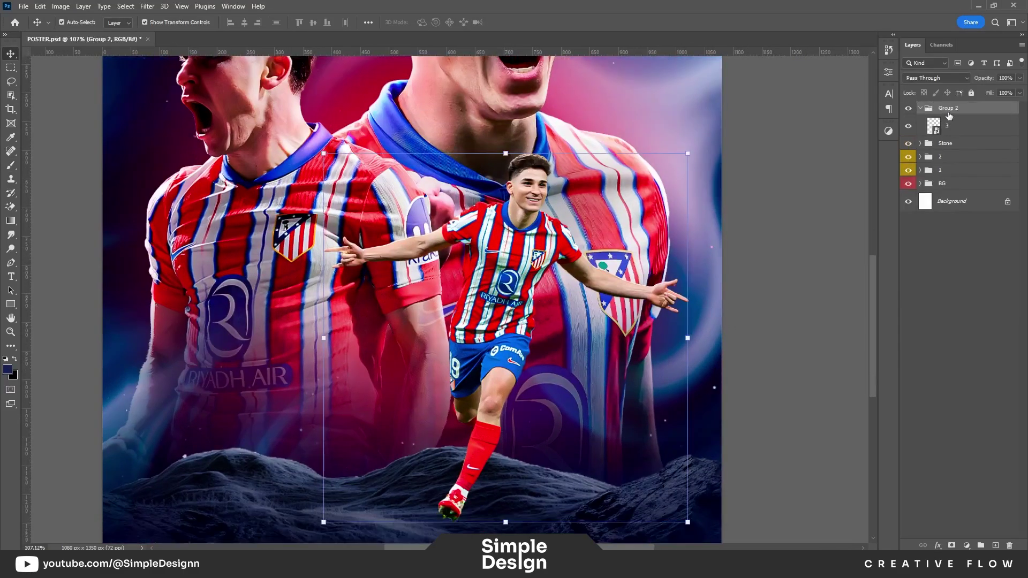
right_click(908, 108)
click(931, 178)
- Add a layer clipped to the running player and darken his lower leg and boot
click(965, 129)
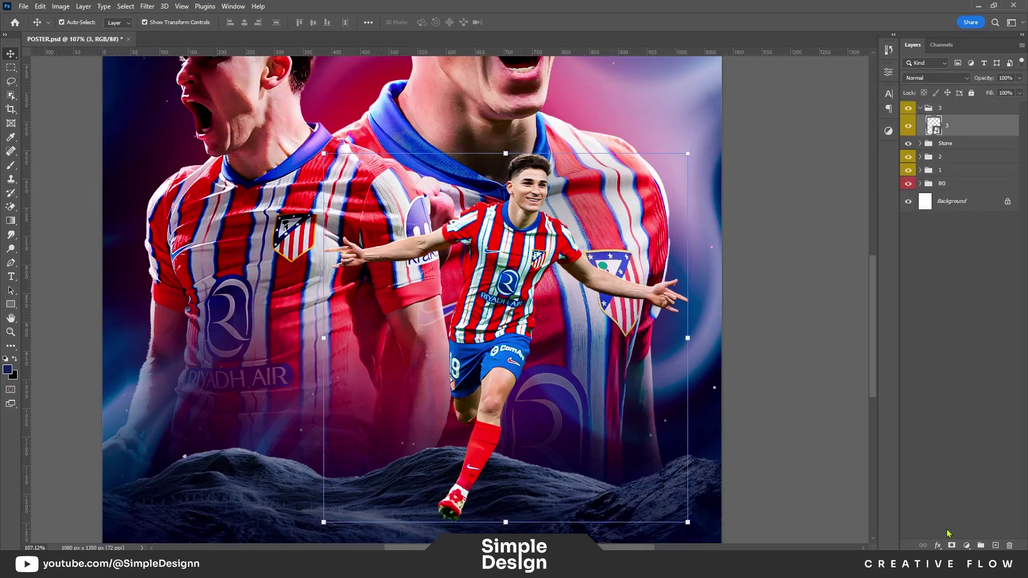
click(994, 545)
key(ctrl+alt+g)
scroll(546, 466, down, 3)
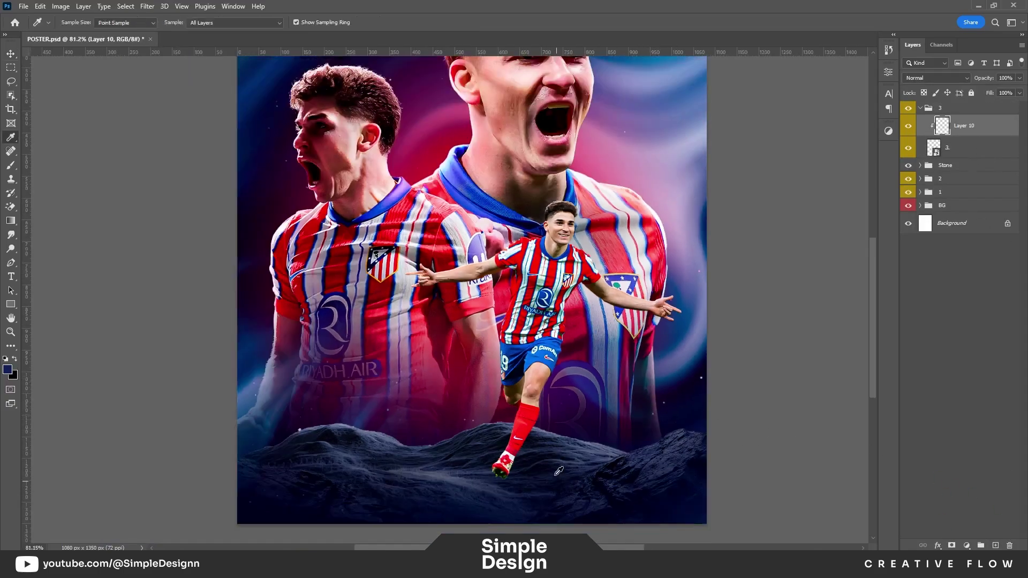
key(b)
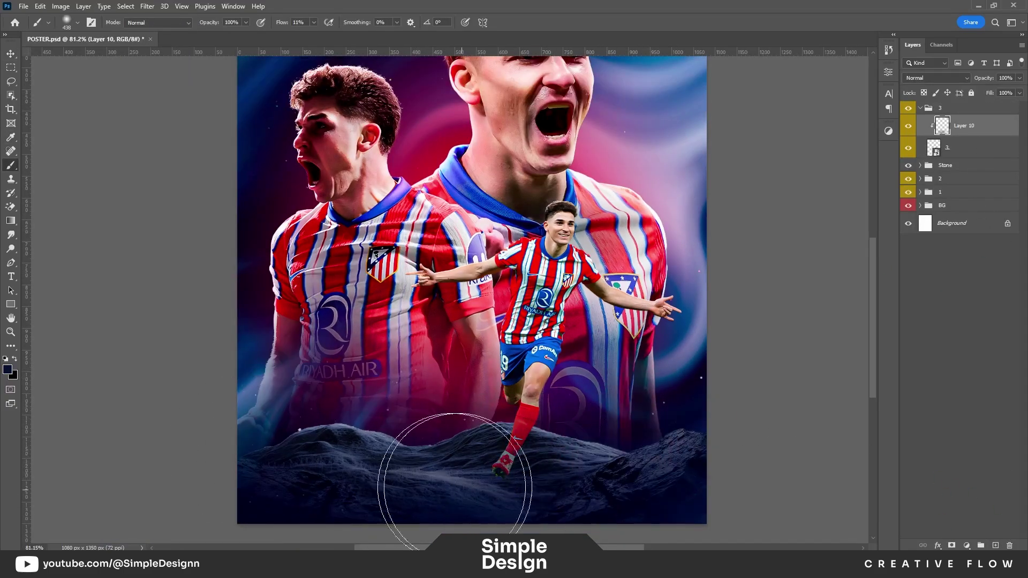
drag(448, 482, 525, 414)
scroll(525, 413, up, 3)
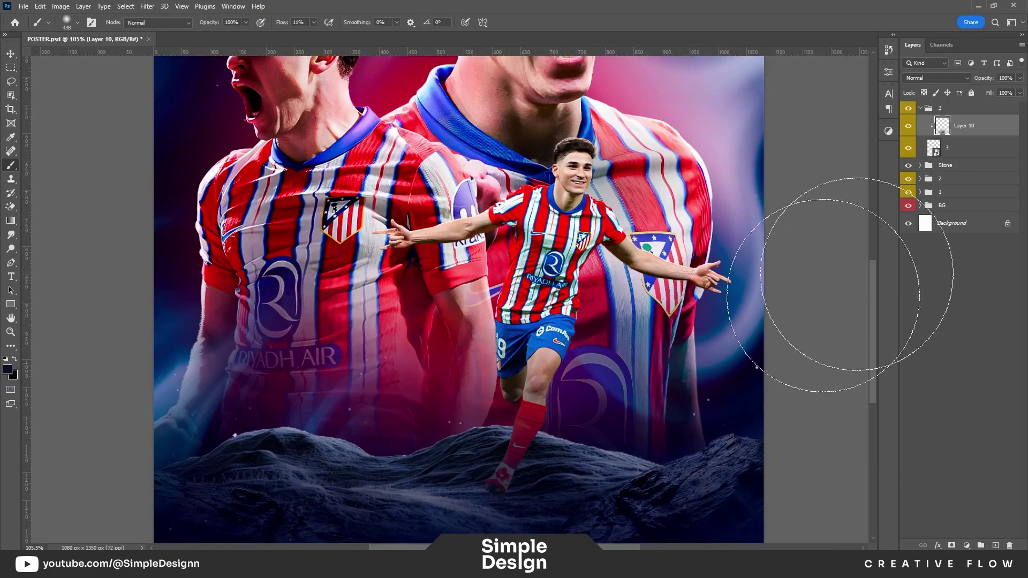
- Add a Brightness/Contrast adjustment to group 3
drag(984, 78, 967, 77)
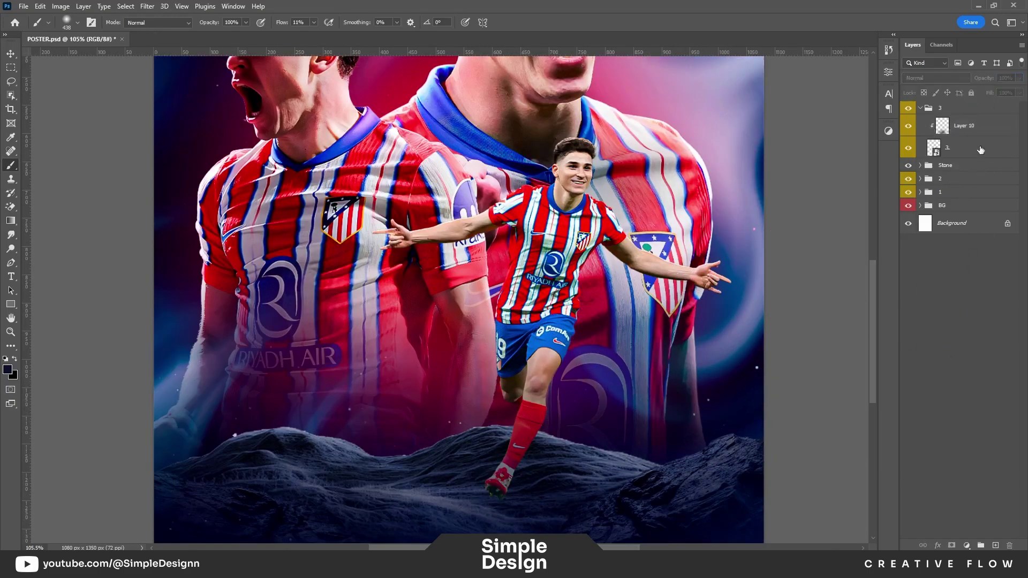
click(967, 545)
click(964, 388)
- Clip the Brightness/Contrast to Layer 10 and lower brightness to -39
click(800, 250)
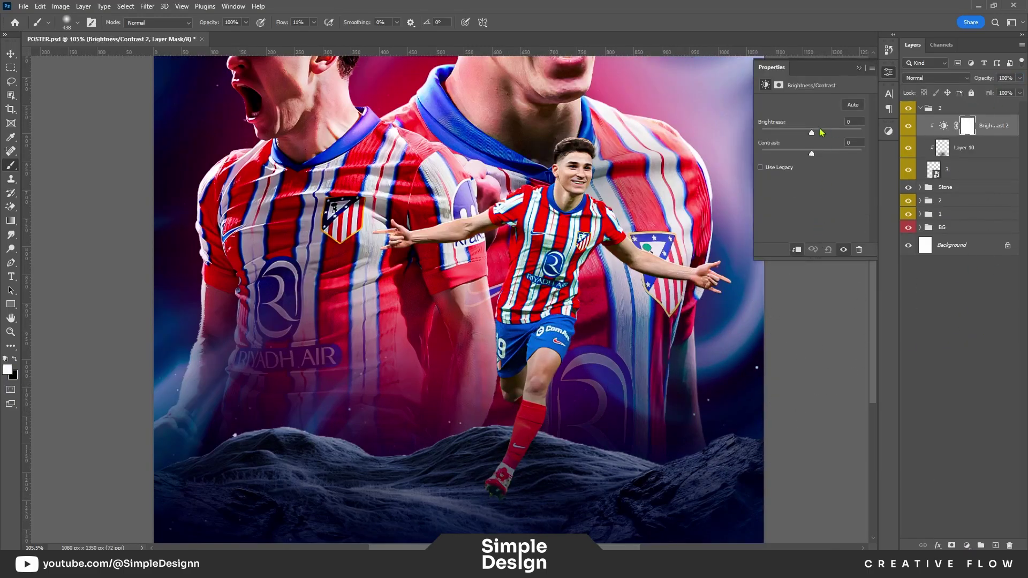
mouse_move(812, 132)
mouse_down()
mouse_move(827, 132)
mouse_move(808, 132)
mouse_up()
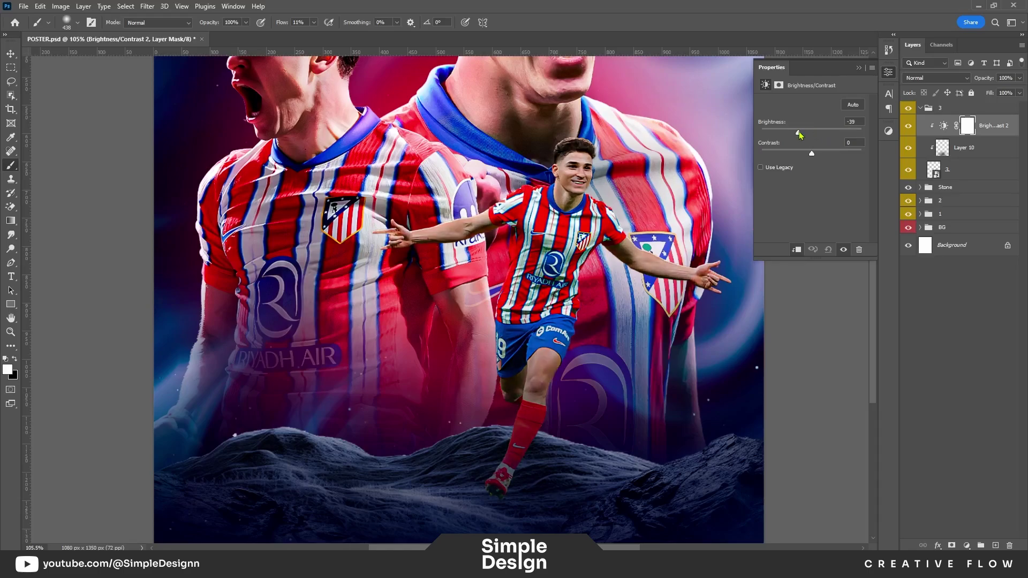
click(859, 68)
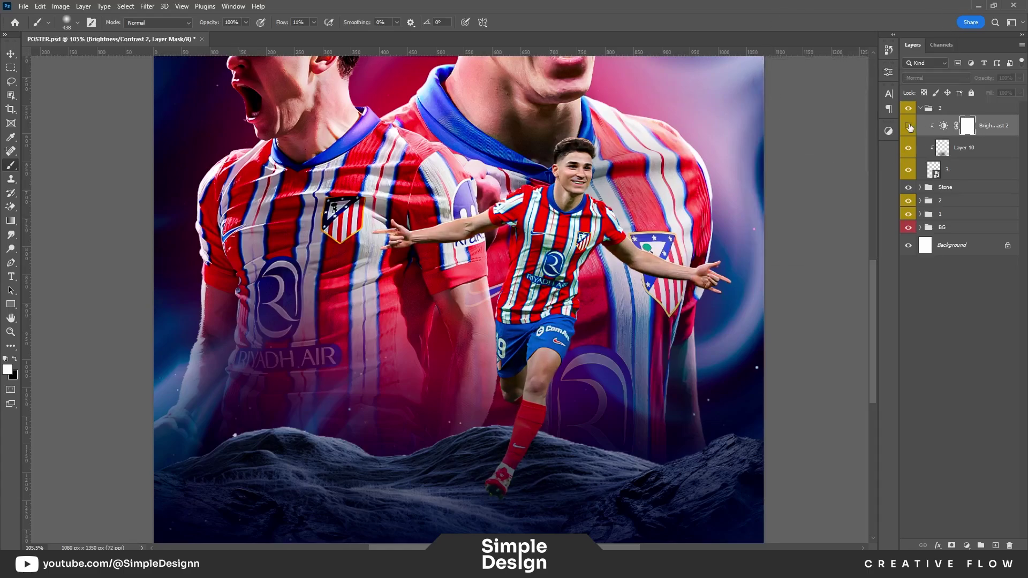
- Set black as the painting colour and mask out part of the brightness change
scroll(669, 200, up, 3)
key(x)
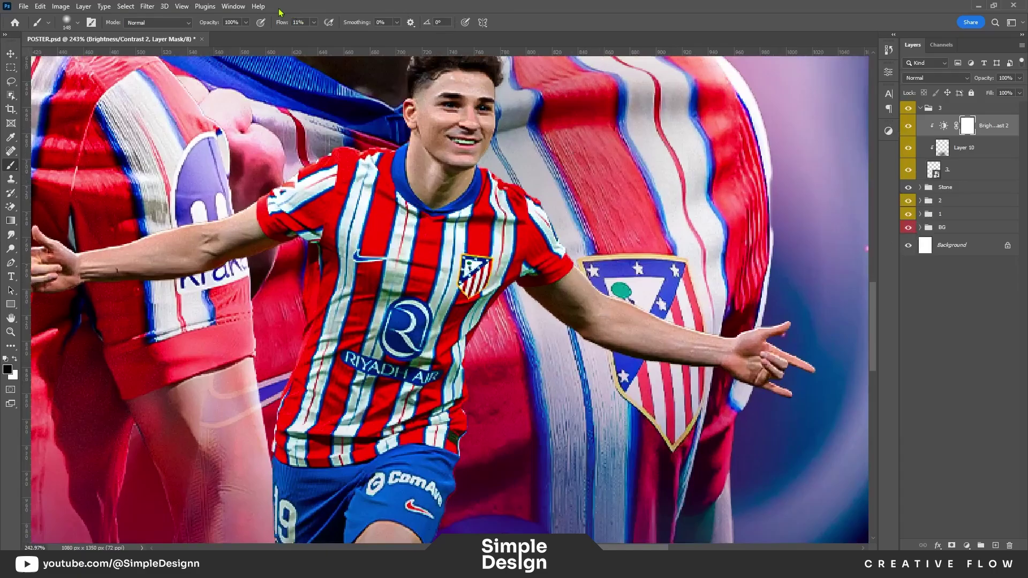
key(shift+4)
key(shift+5)
scroll(624, 249, up, 2)
drag(624, 249, 658, 215)
- Mask out the brightness change near the shoulder with a smaller brush
key(shift+7)
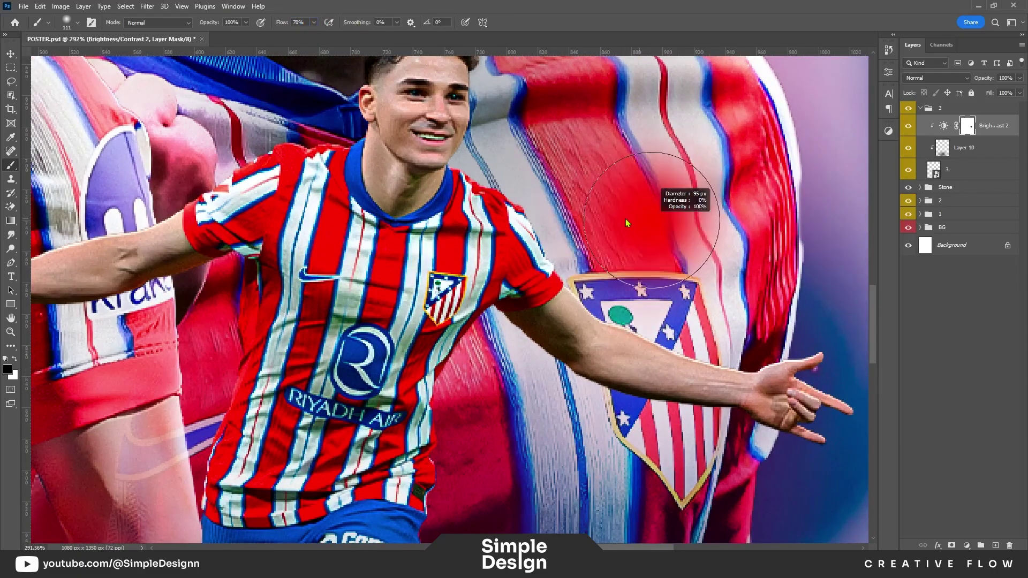
scroll(494, 167, down, 3)
drag(418, 161, 343, 300)
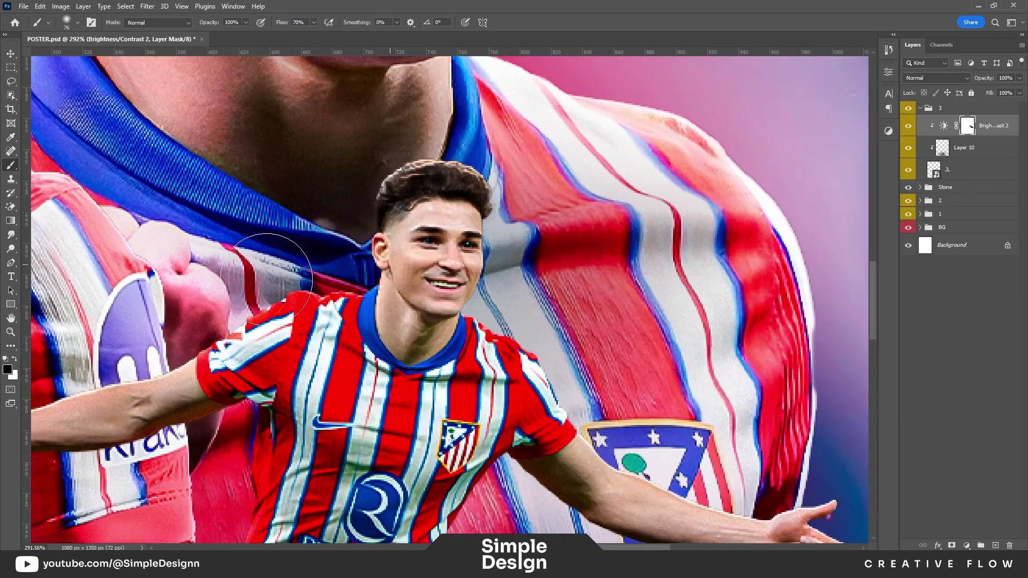
scroll(214, 375, up, 2)
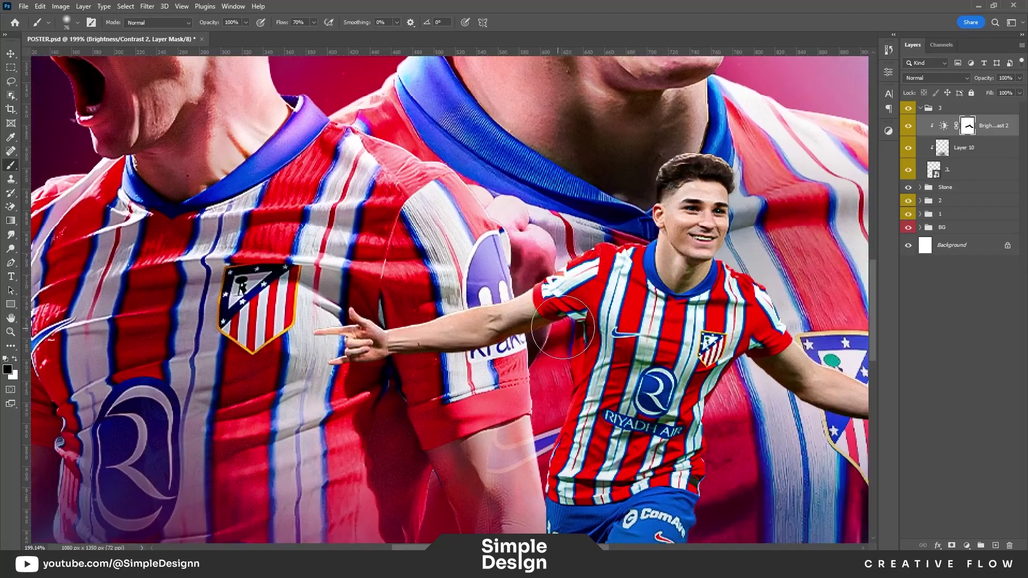
drag(723, 531, 599, 392)
scroll(594, 301, down, 2)
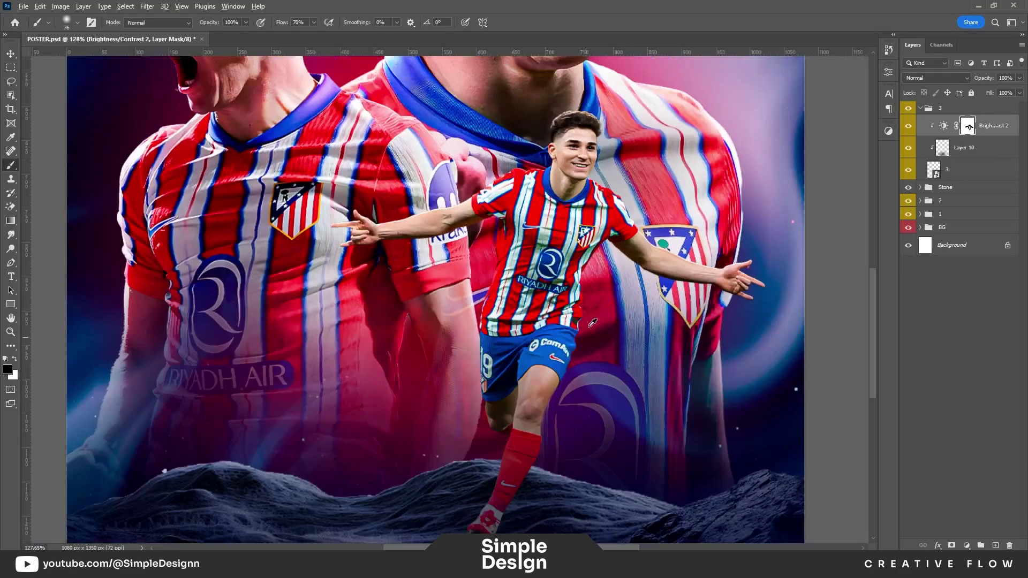
scroll(683, 263, up, 4)
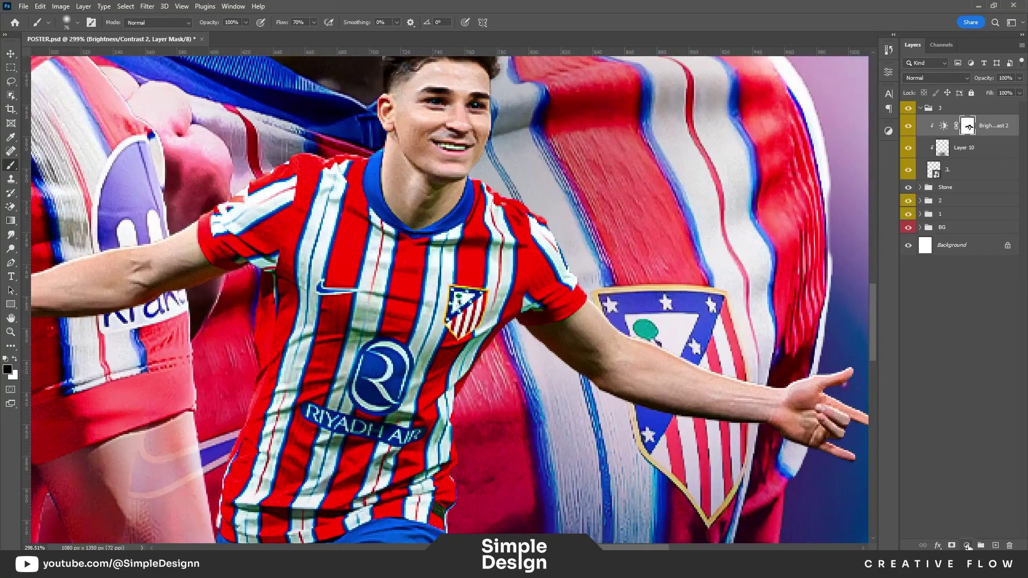
- Add an Exposure adjustment raised to +0.89
click(968, 545)
click(980, 420)
drag(812, 129, 821, 131)
- Invert the Exposure mask to hide the boost and switch to white paint
click(860, 68)
key(ctrl+i)
scroll(515, 325, up, 3)
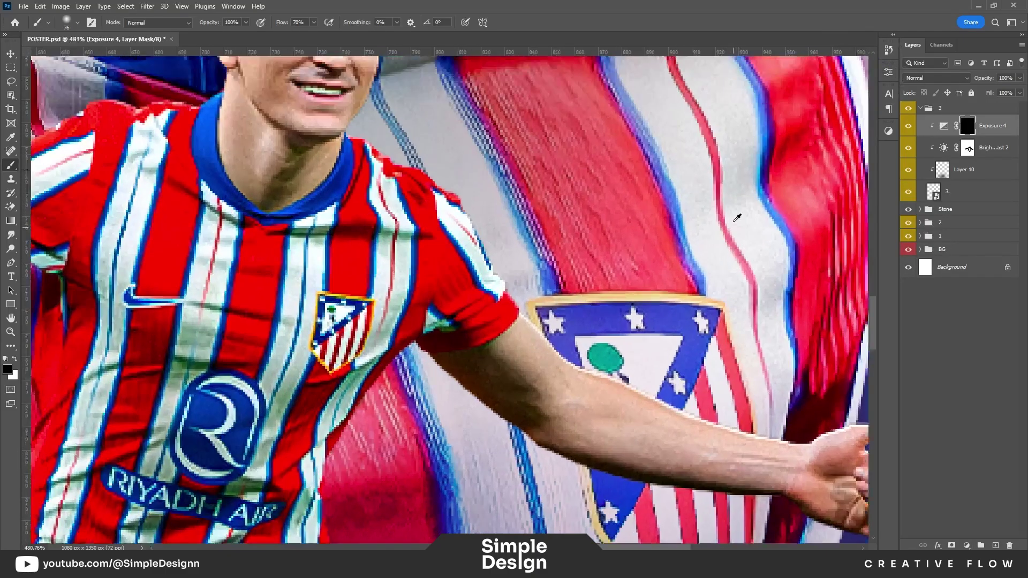
key(x)
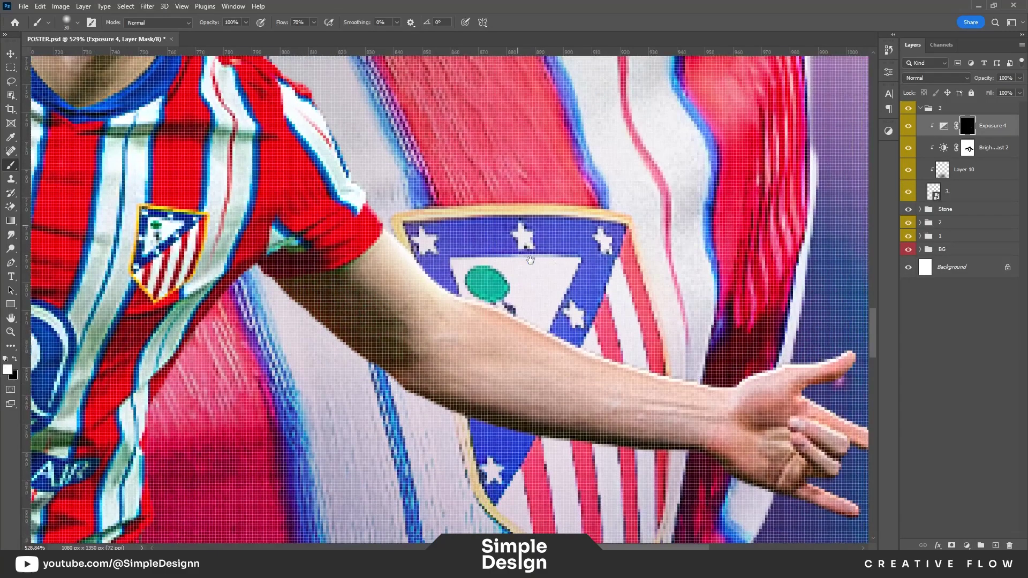
- Paint the exposure glow onto the running player's hair and along its edge
drag(589, 418, 498, 316)
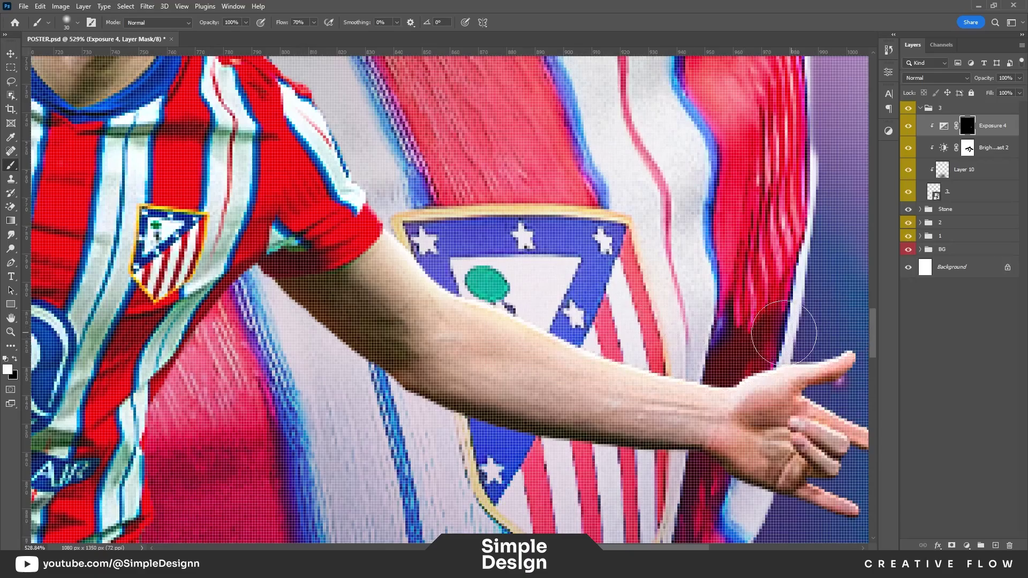
drag(820, 333, 625, 274)
scroll(696, 386, down, 3)
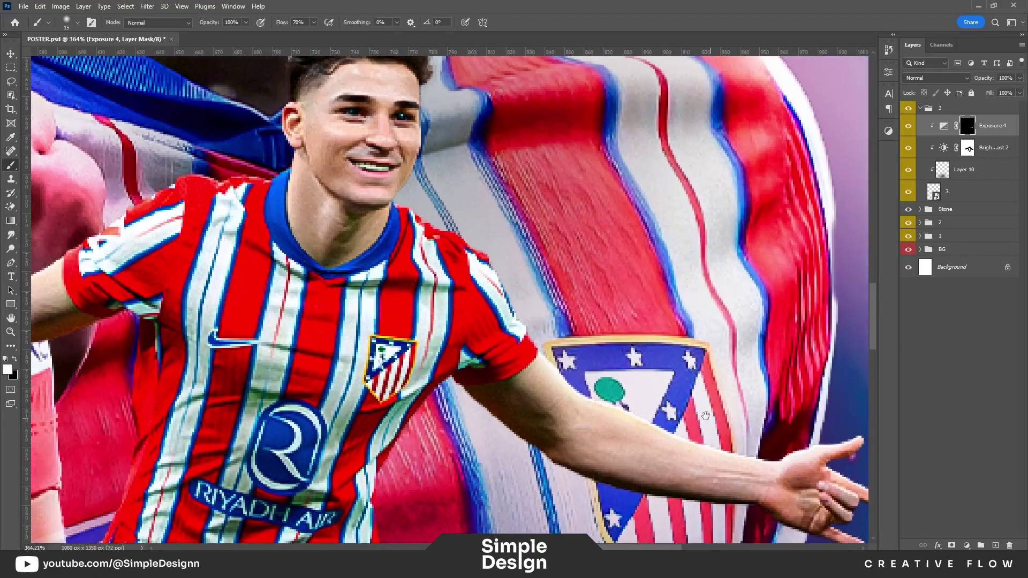
drag(451, 219, 589, 359)
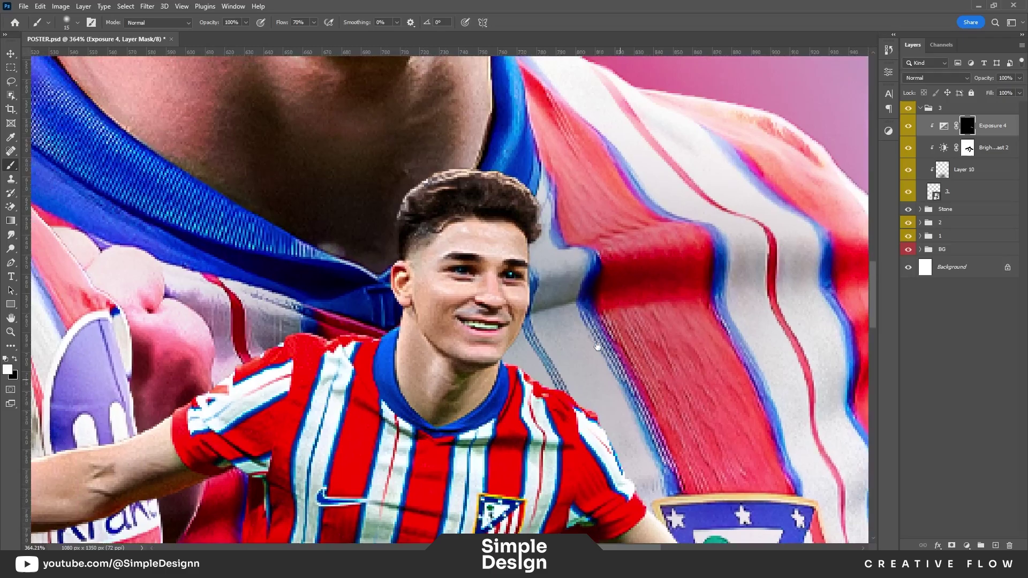
scroll(590, 358, up, 2)
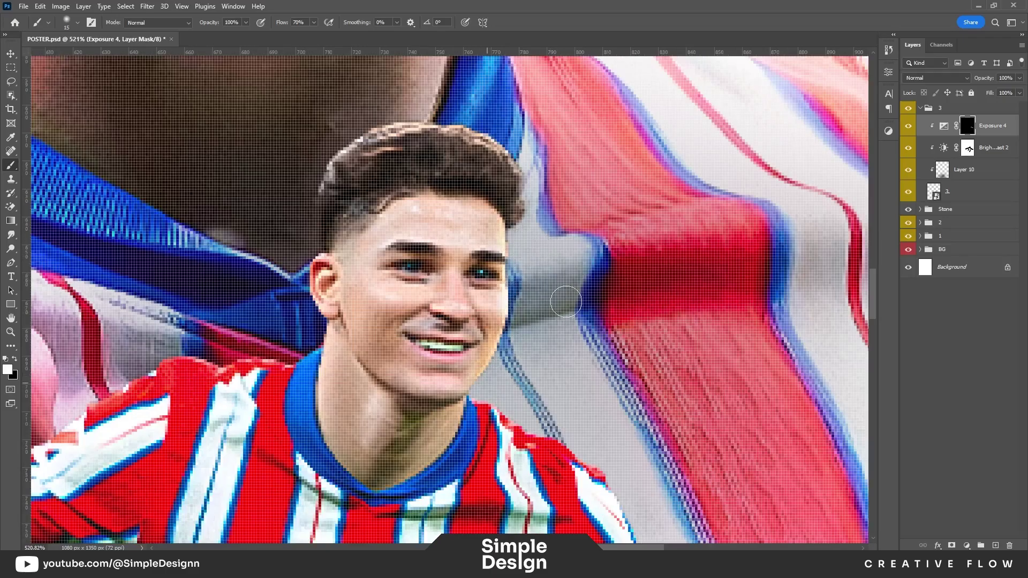
scroll(509, 338, down, 1)
drag(509, 337, 590, 375)
key(bracketright)
drag(535, 230, 462, 270)
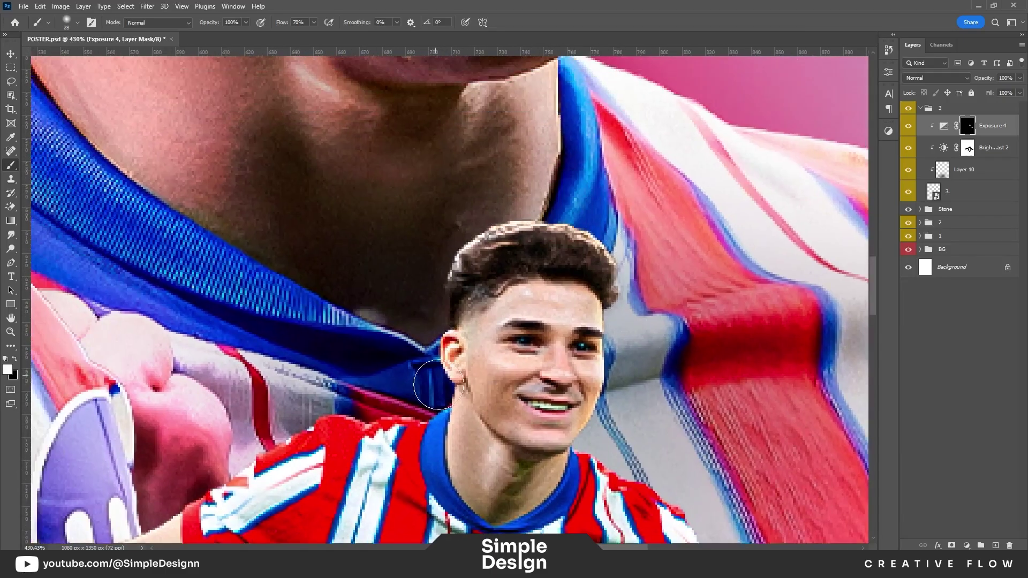
- Paint brightening beside the neck and along the outstretched left arm
drag(421, 401, 591, 282)
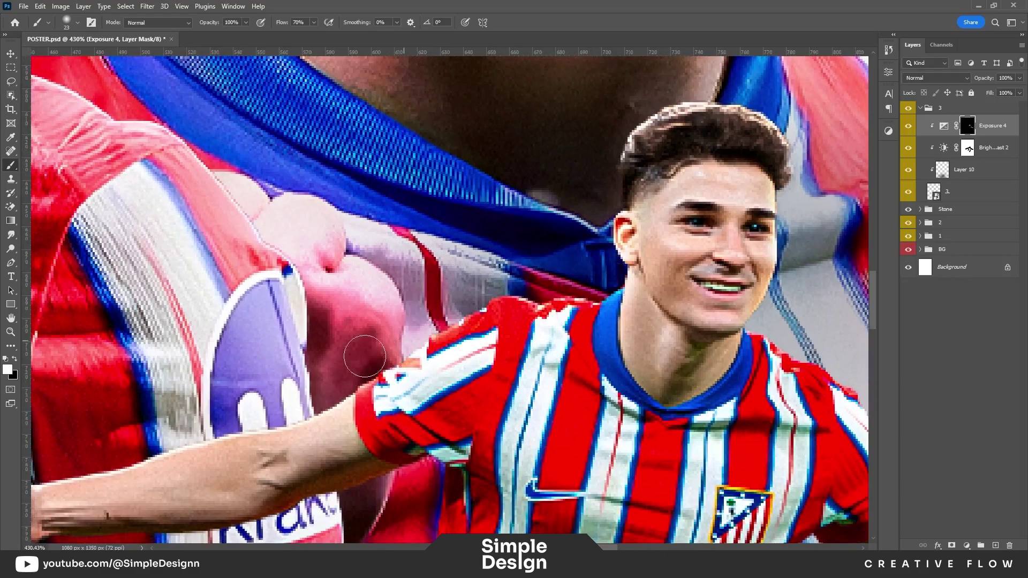
drag(235, 416, 584, 292)
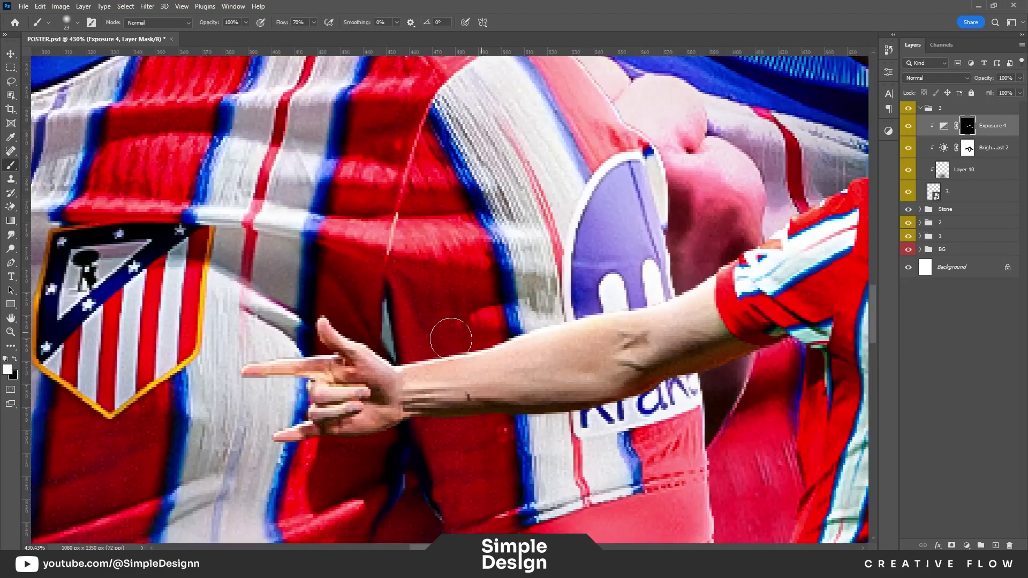
key(bracketleft)
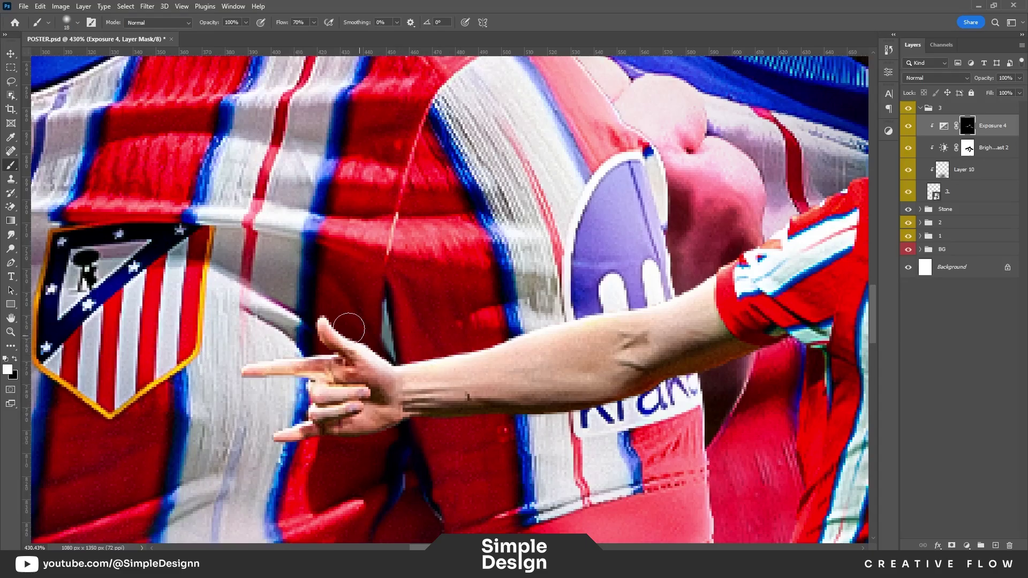
scroll(349, 329, down, 3)
scroll(589, 275, up, 3)
key(bracketright)
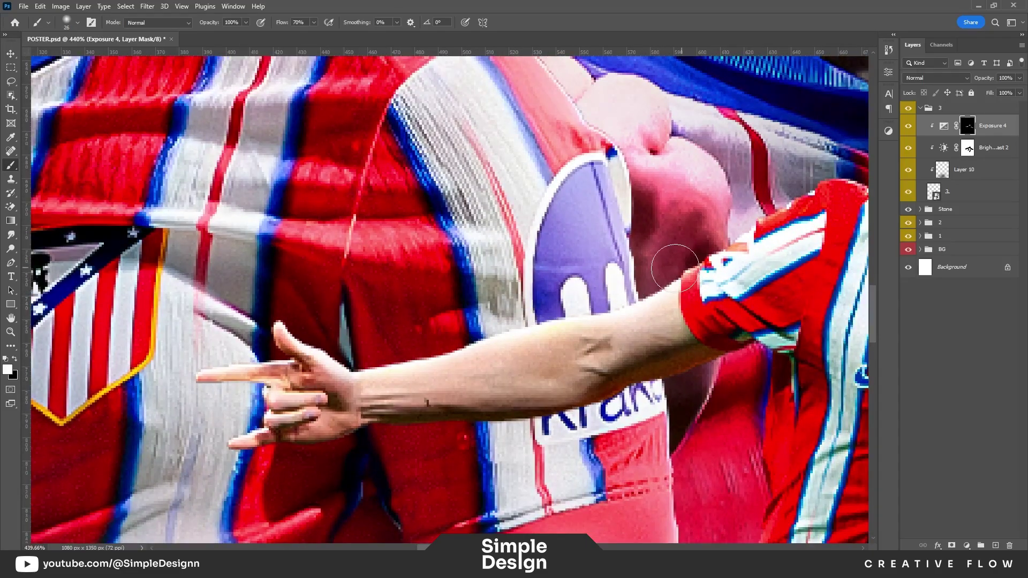
scroll(710, 230, down, 3)
scroll(711, 230, down, 2)
scroll(701, 330, down, 2)
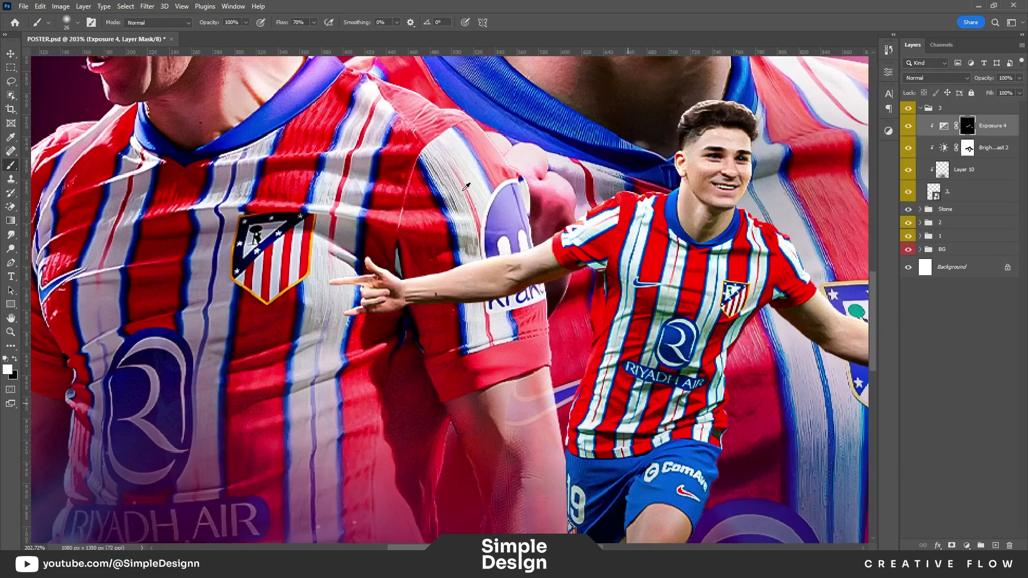
scroll(700, 330, up, 2)
scroll(700, 330, up, 1)
- Brighten the legs and sock edges, then add a new empty layer to group 3
drag(681, 439, 667, 281)
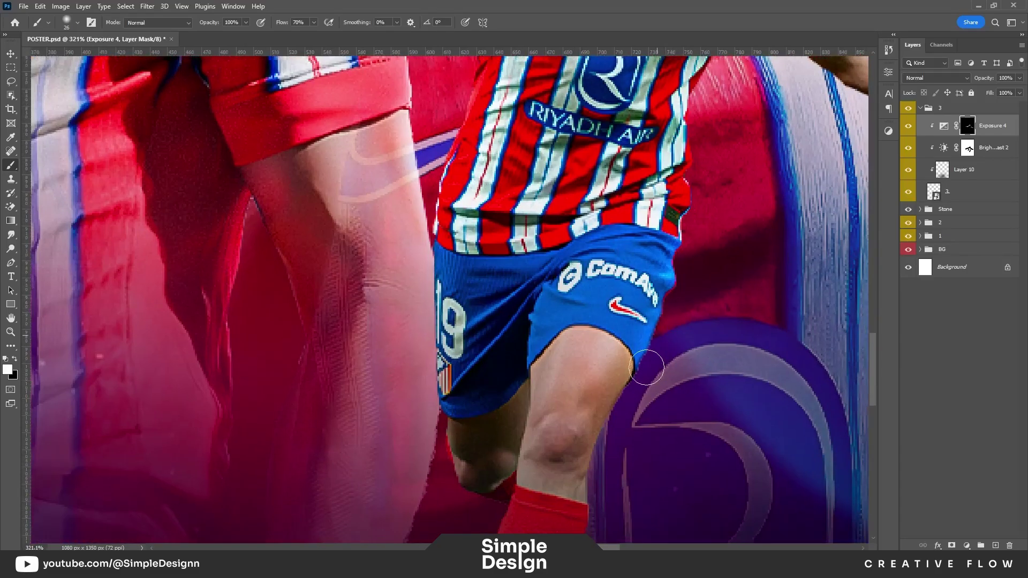
drag(611, 440, 643, 299)
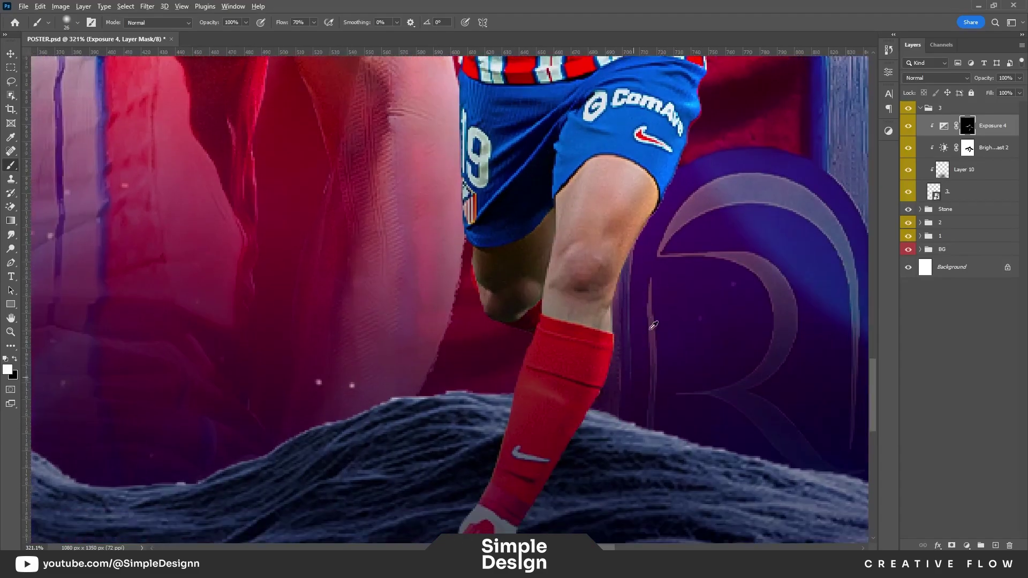
scroll(653, 325, down, 2)
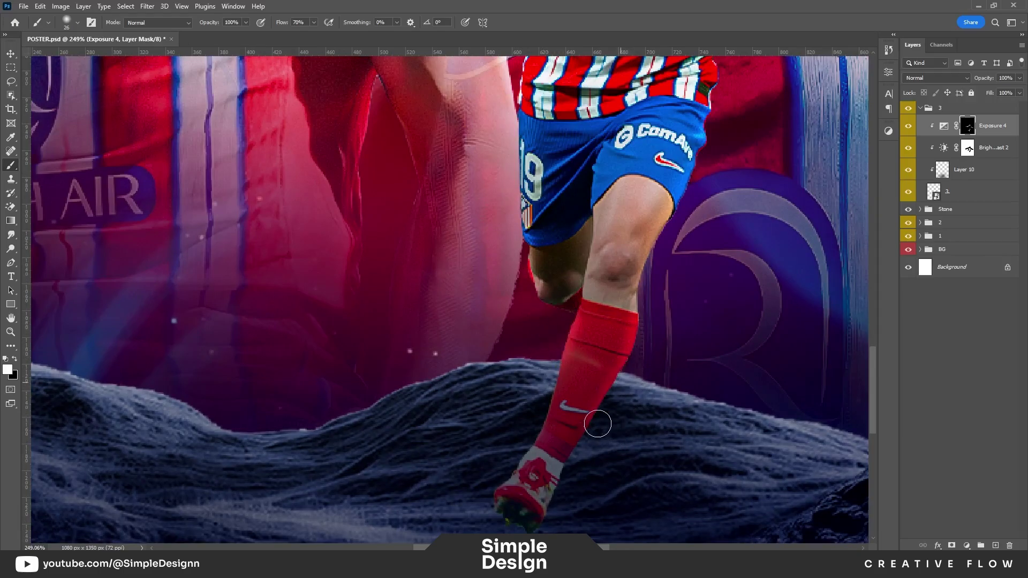
scroll(598, 424, down, 2)
scroll(615, 398, down, 3)
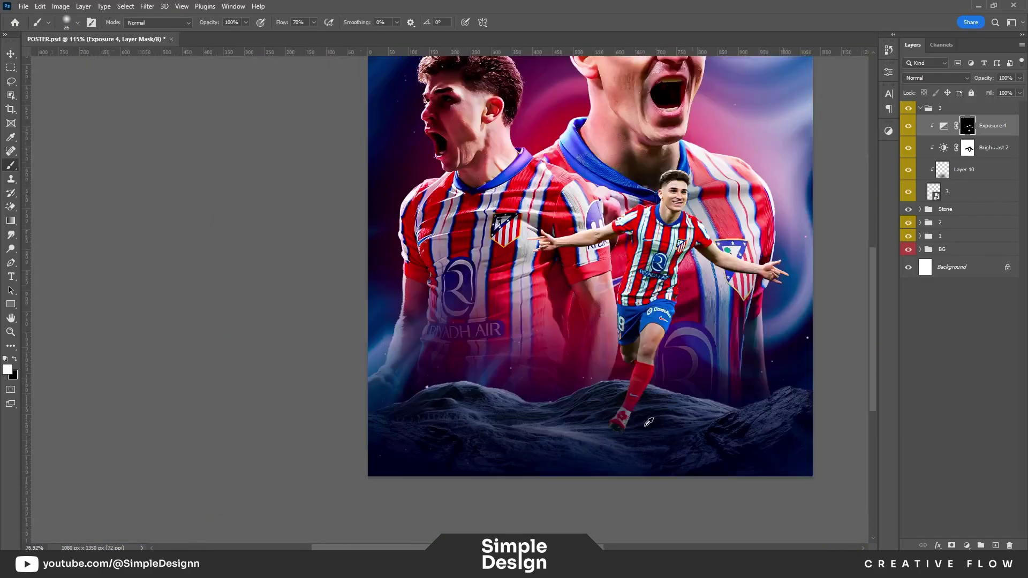
scroll(480, 391, up, 3)
scroll(686, 299, up, 1)
key(x)
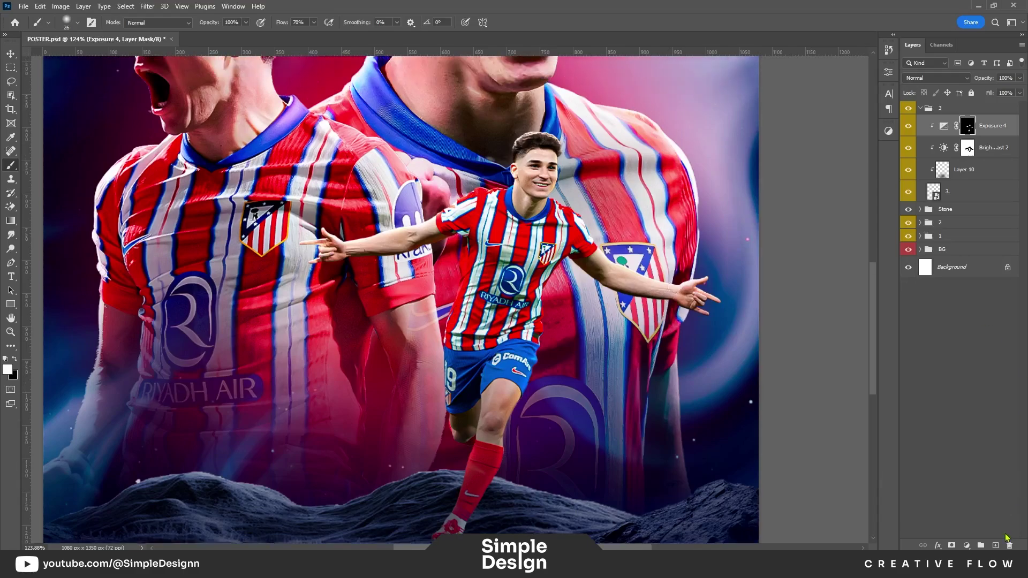
click(996, 545)
- Set Layer 11 to Soft Light blending and pick red as the painting colour
click(945, 77)
click(918, 217)
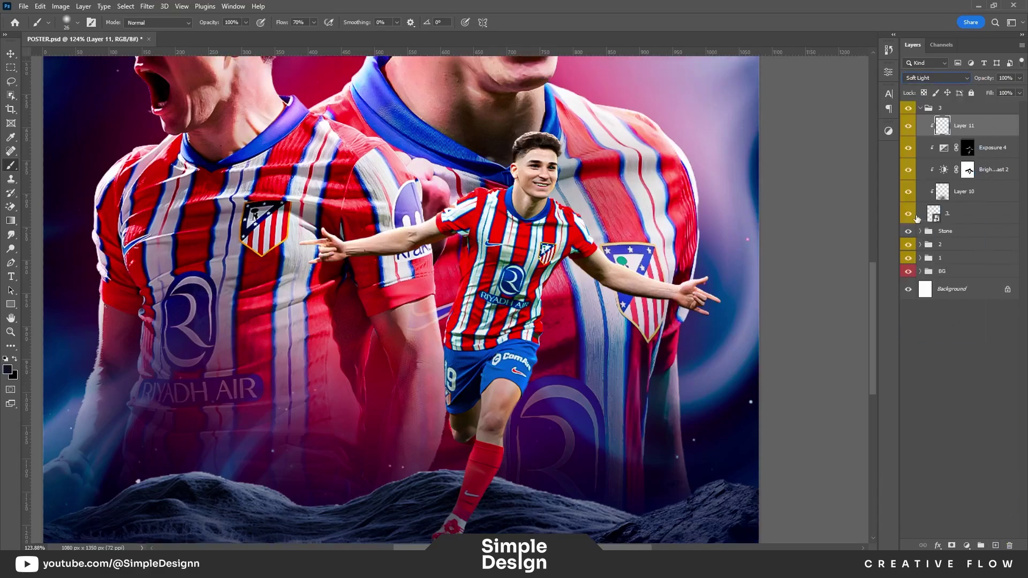
scroll(461, 316, down, 3)
alt+click(374, 149)
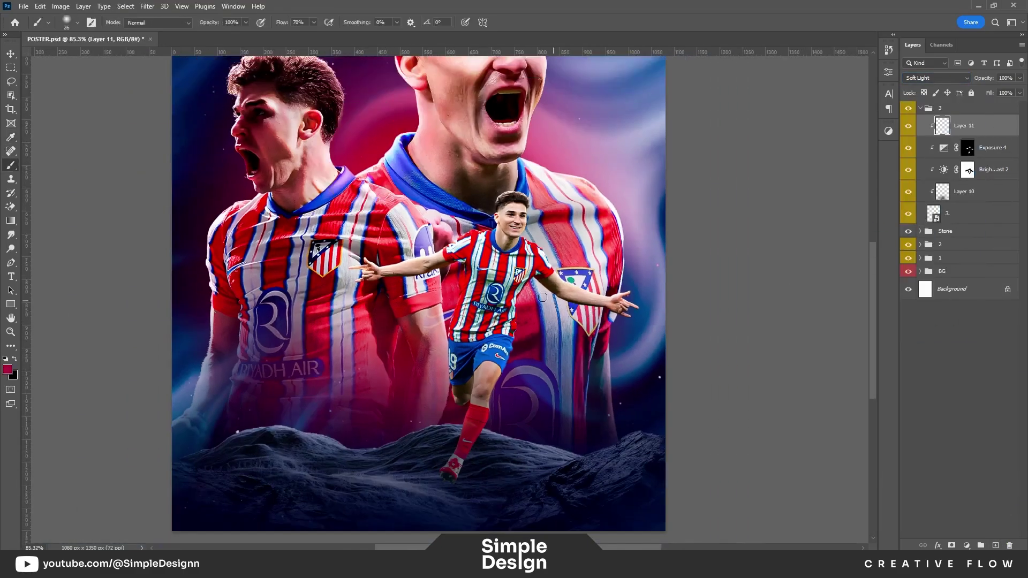
scroll(611, 263, up, 3)
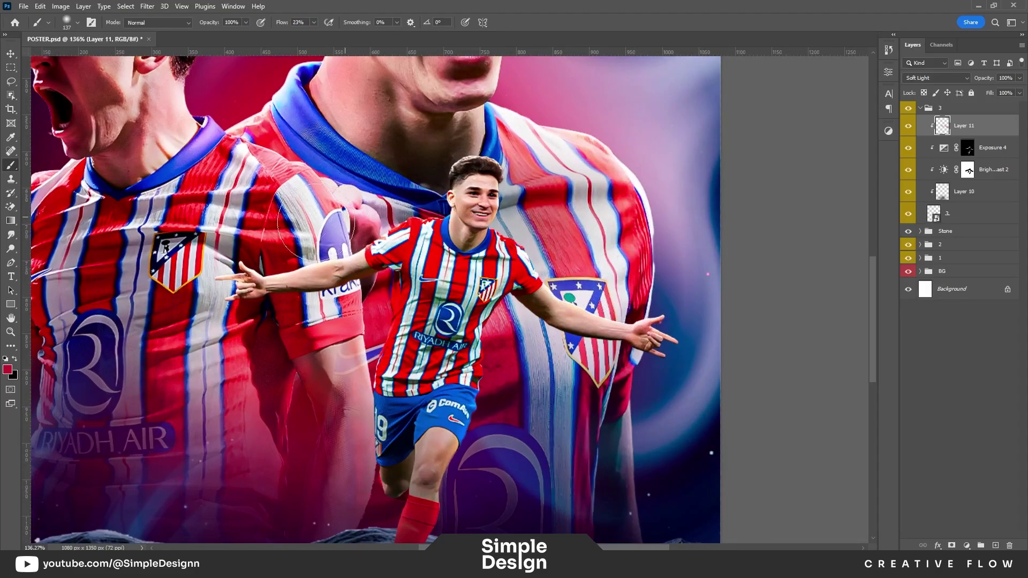
- At 12% brush flow, paint soft red light on the running player, then add Layer 12
drag(279, 26, 271, 26)
scroll(286, 266, up, 2)
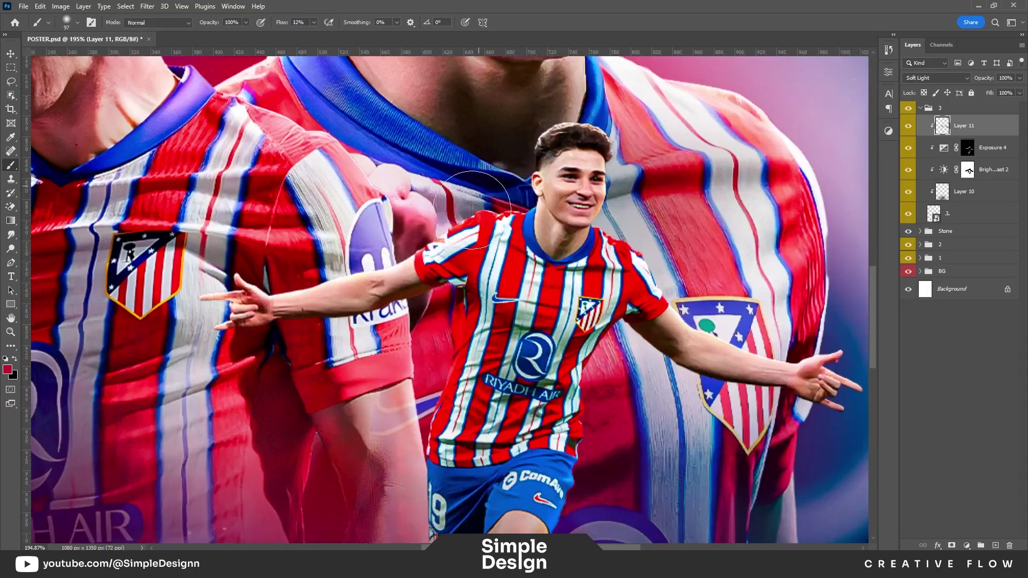
scroll(682, 289, down, 2)
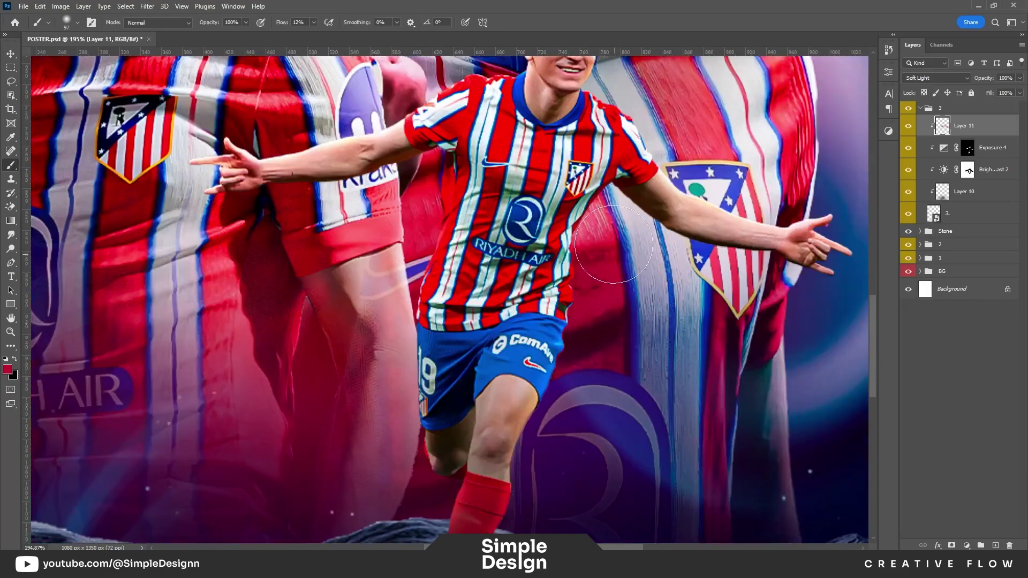
scroll(470, 404, down, 2)
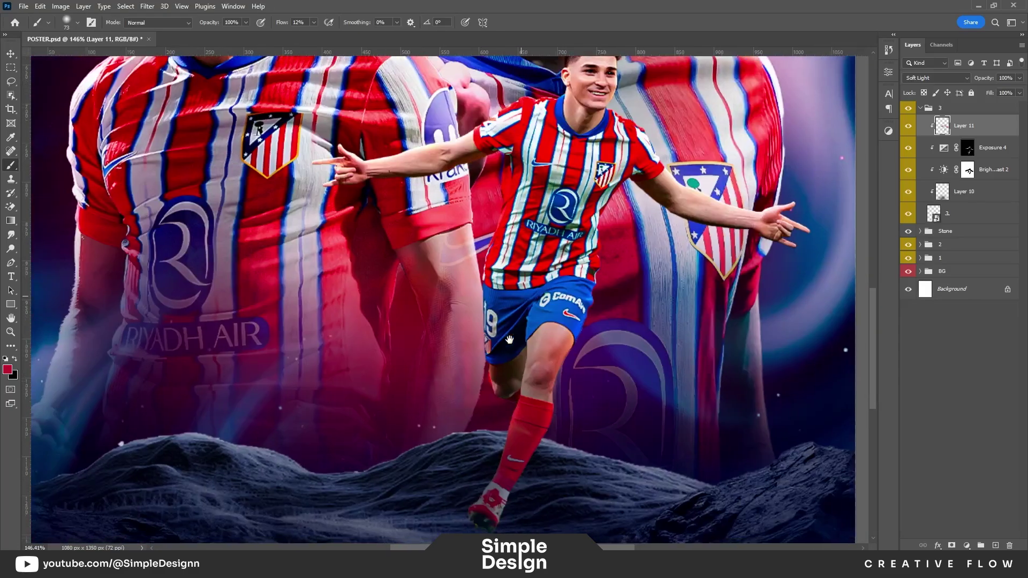
scroll(617, 311, down, 1)
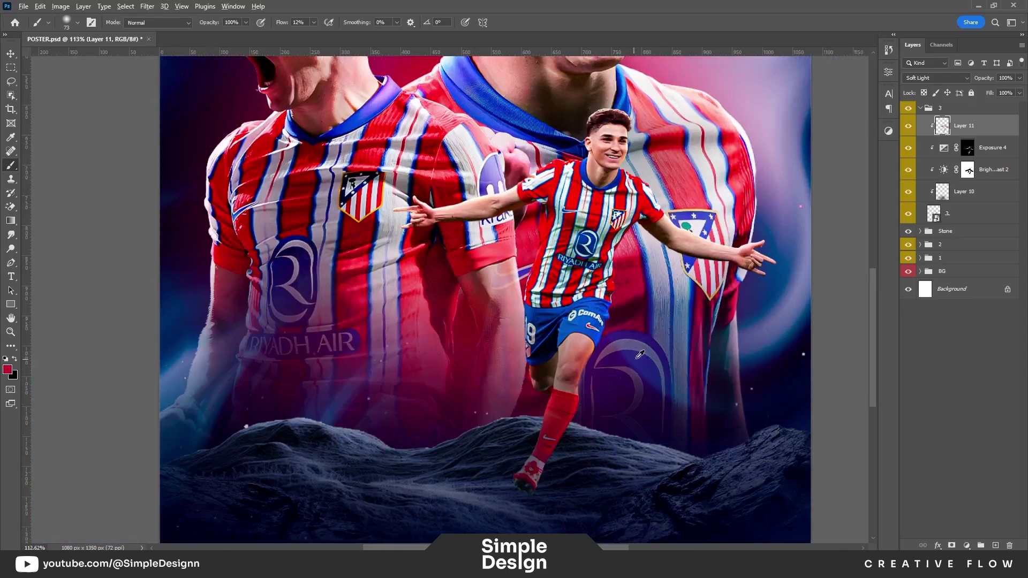
scroll(637, 351, down, 2)
scroll(629, 343, up, 1)
scroll(621, 336, down, 3)
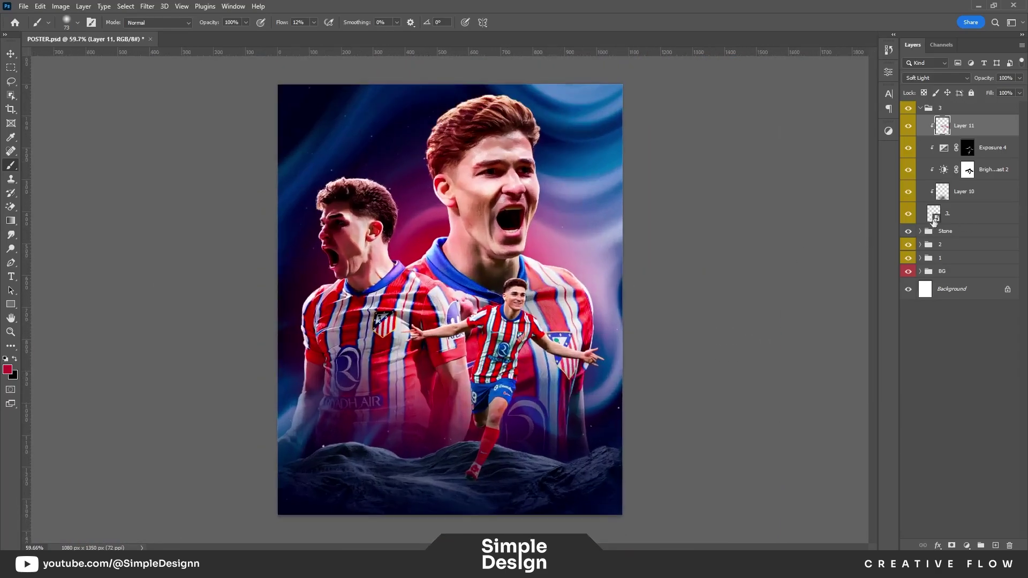
scroll(530, 308, up, 2)
scroll(558, 305, up, 3)
scroll(591, 289, up, 1)
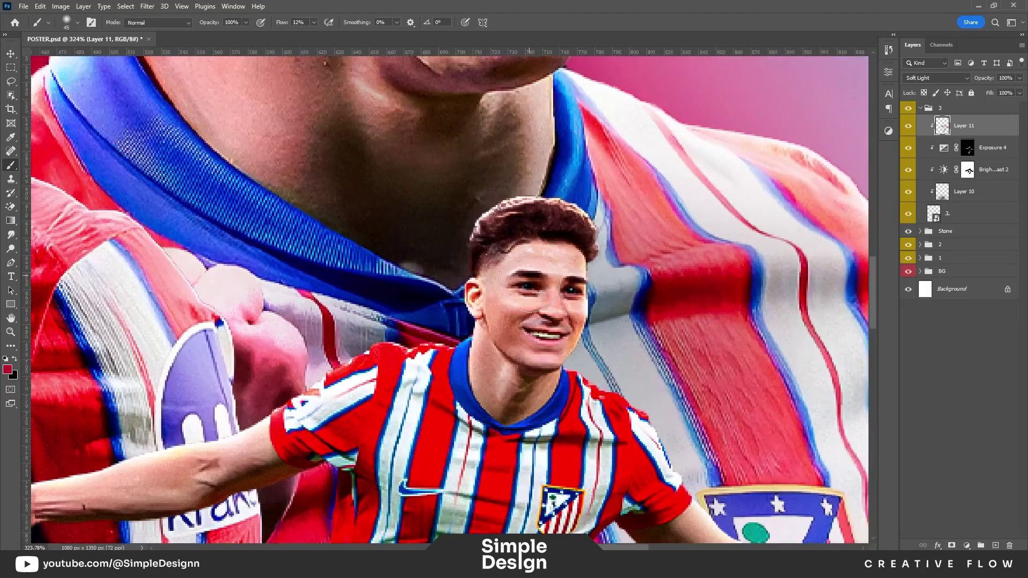
scroll(754, 335, up, 2)
click(997, 545)
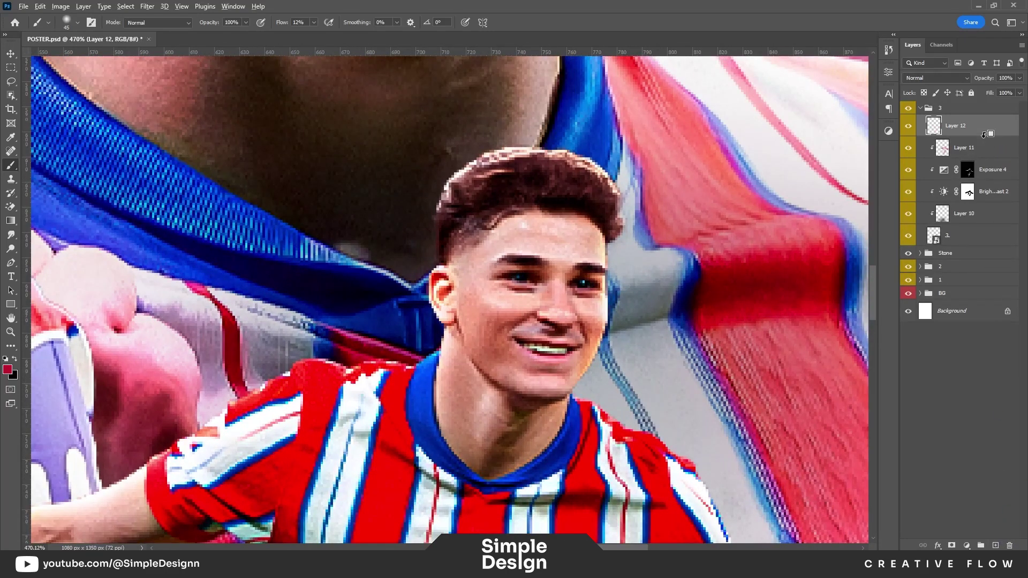
- Set Layer 12 to Overlay blending with white as the painting colour
click(936, 78)
click(921, 208)
key(d)
key(x)
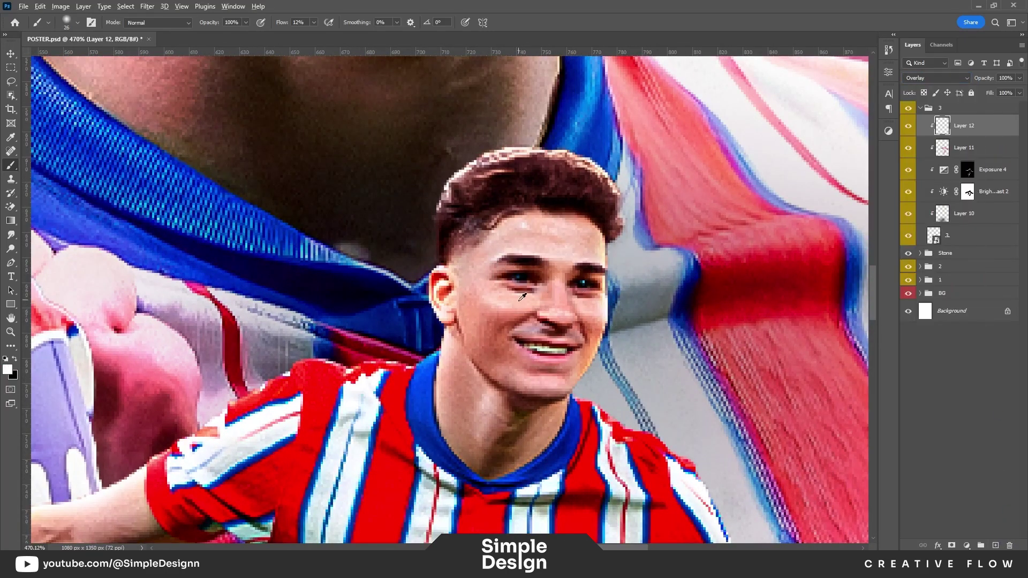
- Paint white highlights along the shirt crest, right arm, face and collar
scroll(586, 286, up, 2)
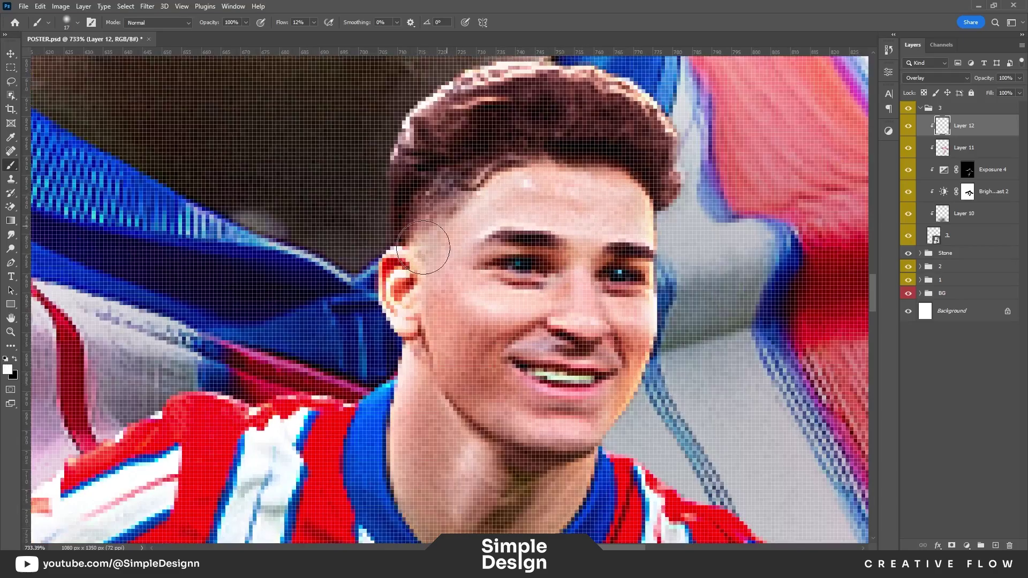
scroll(505, 203, down, 1)
scroll(633, 304, down, 2)
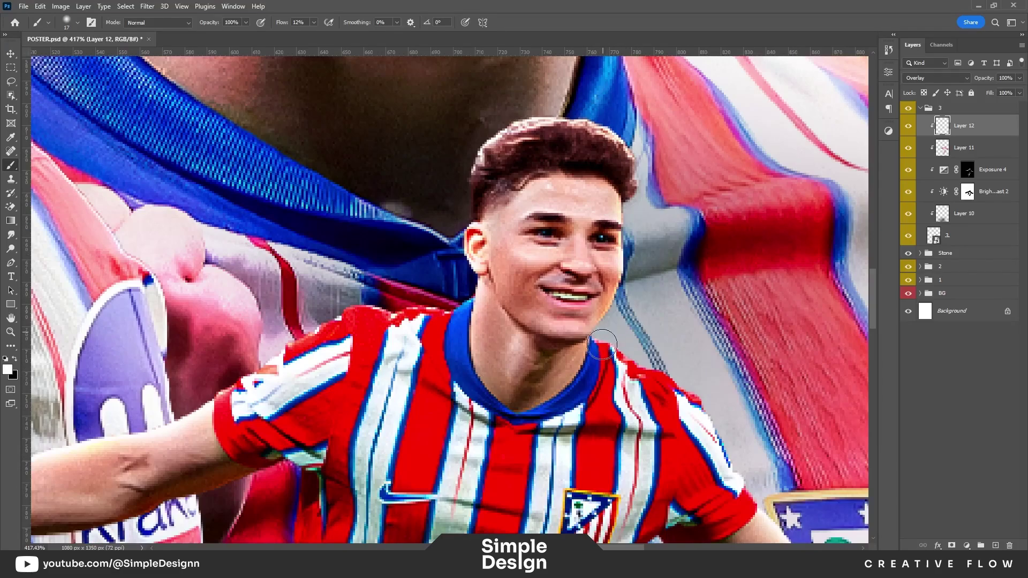
drag(773, 503, 639, 326)
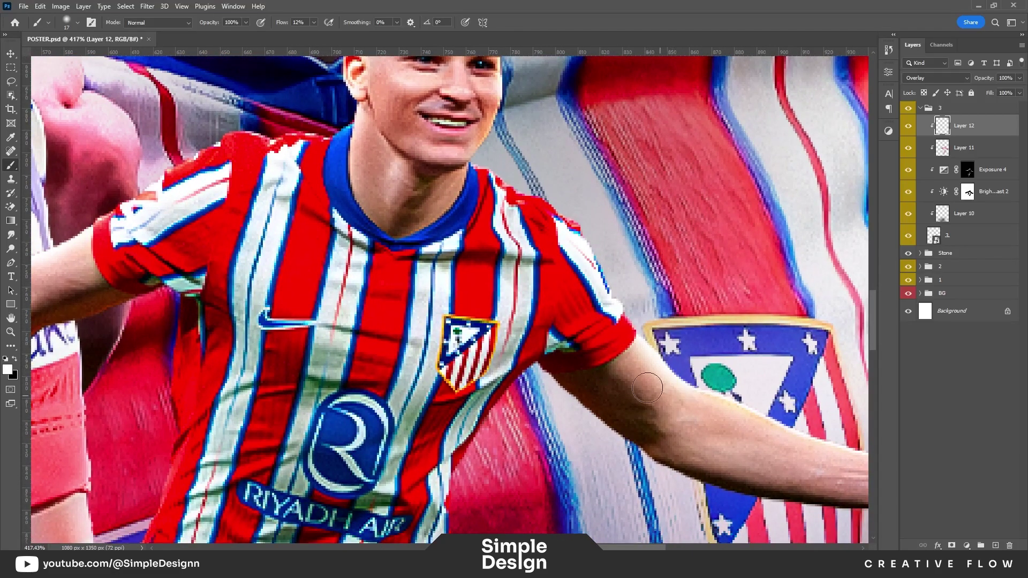
scroll(648, 388, down, 2)
drag(616, 280, 750, 392)
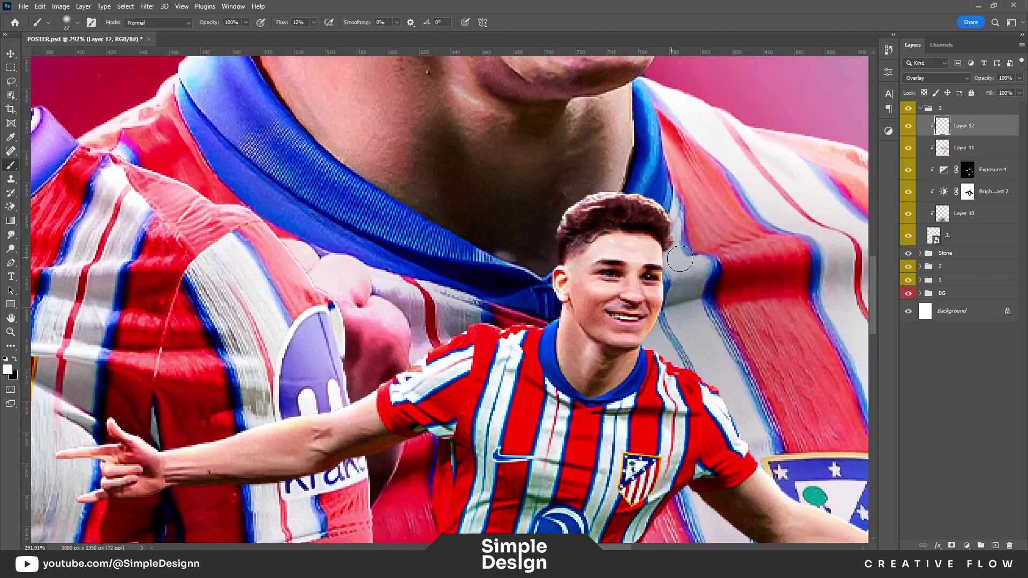
scroll(584, 297, up, 2)
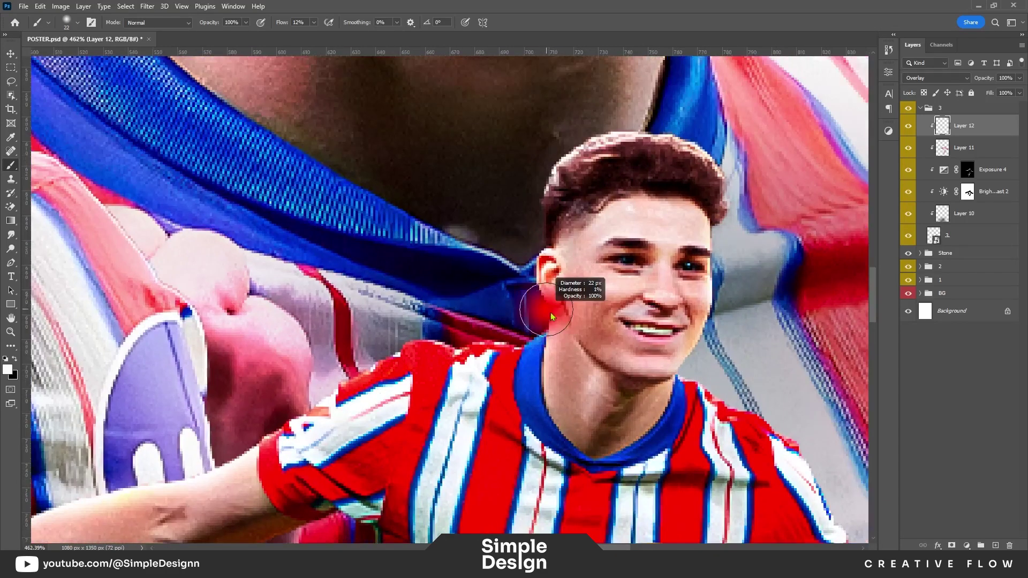
- Paint white highlights along the rest of the small player's edges
scroll(252, 428, down, 2)
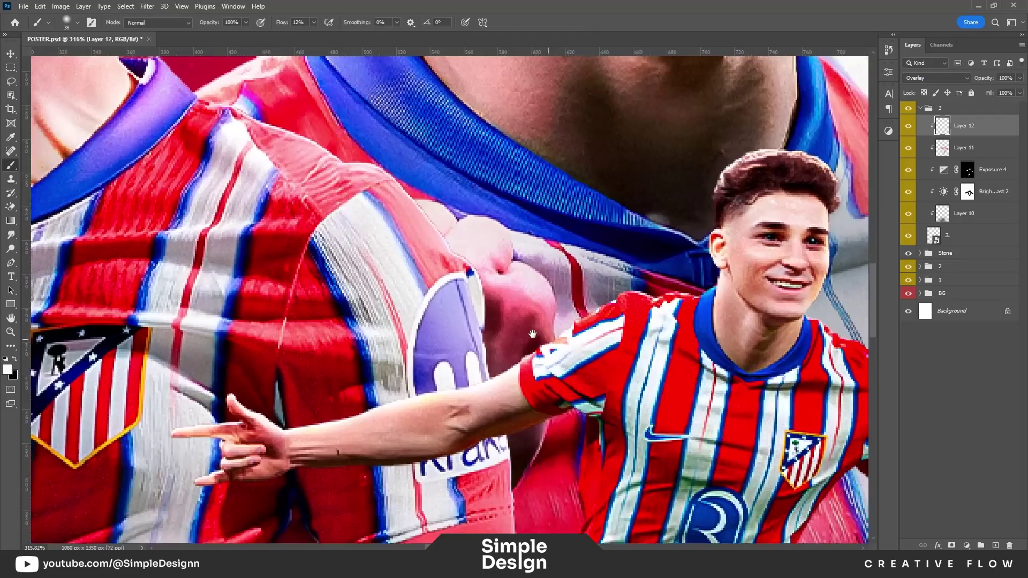
scroll(214, 423, down, 1)
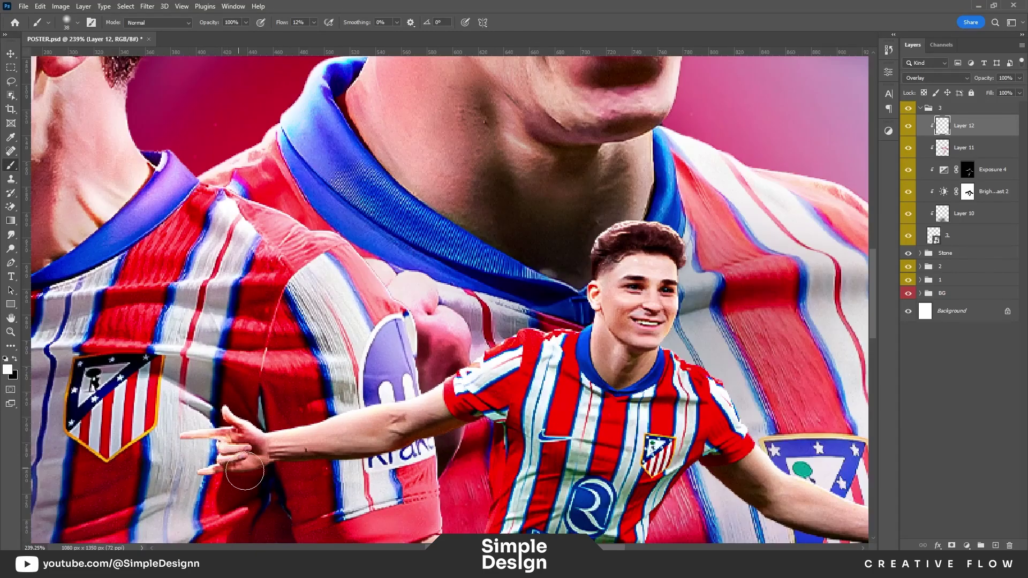
scroll(230, 426, down, 1)
drag(493, 418, 493, 241)
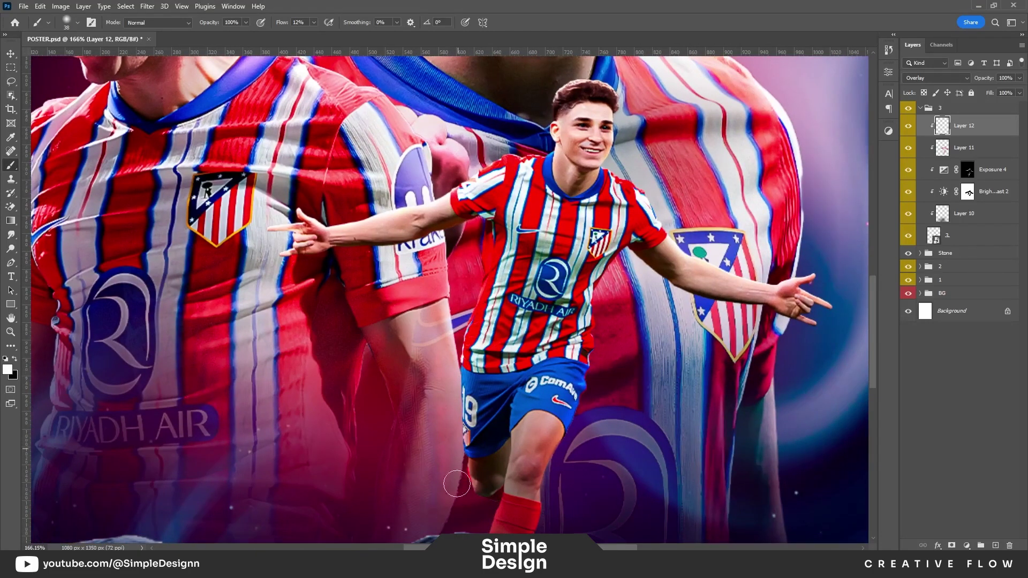
scroll(515, 423, down, 1)
scroll(528, 436, down, 1)
scroll(492, 458, down, 1)
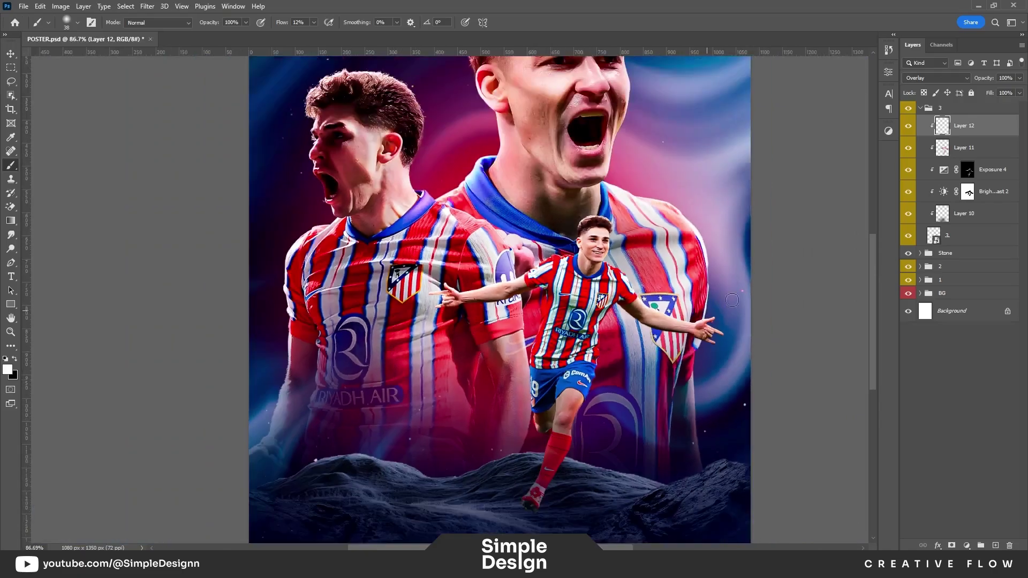
scroll(630, 227, up, 3)
- Add Layer 13 clipped to the small player layer below
click(996, 546)
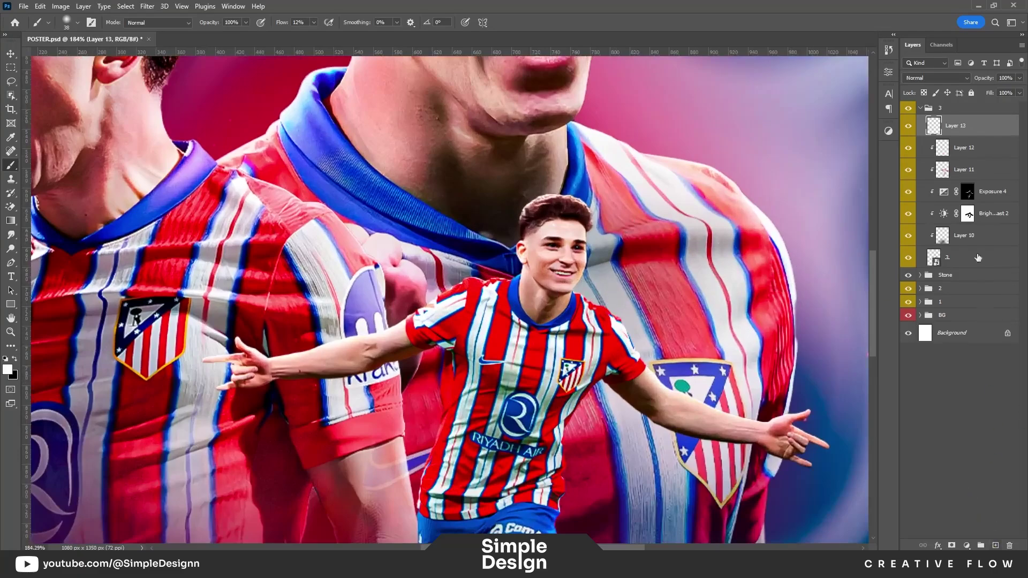
alt+click(987, 136)
scroll(592, 298, up, 3)
scroll(567, 241, up, 3)
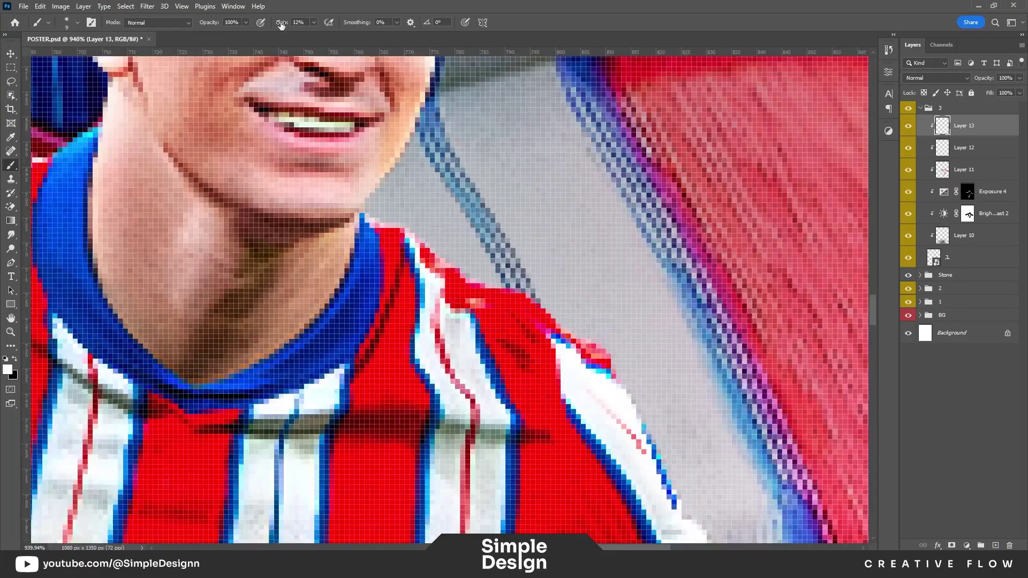
- Raise brush flow to 45% and touch up the shoulder and arm edges
drag(492, 243, 611, 370)
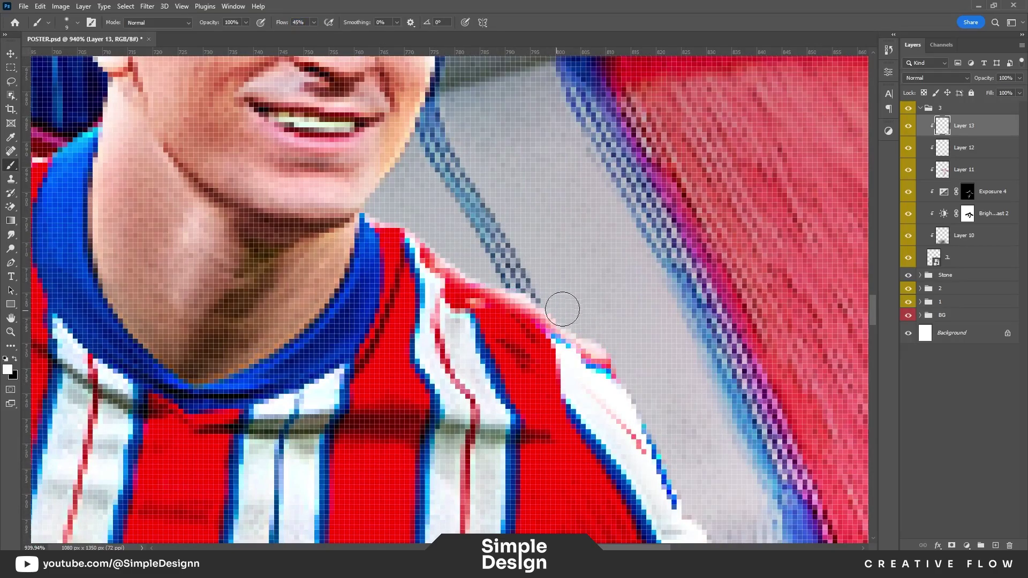
scroll(656, 372, down, 5)
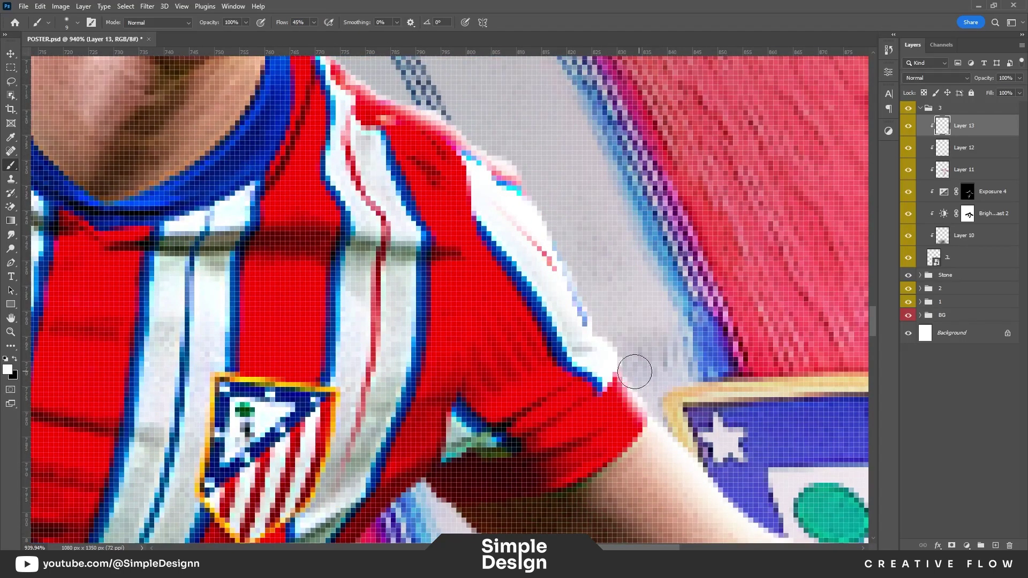
scroll(654, 368, down, 3)
drag(554, 189, 548, 187)
drag(742, 306, 514, 225)
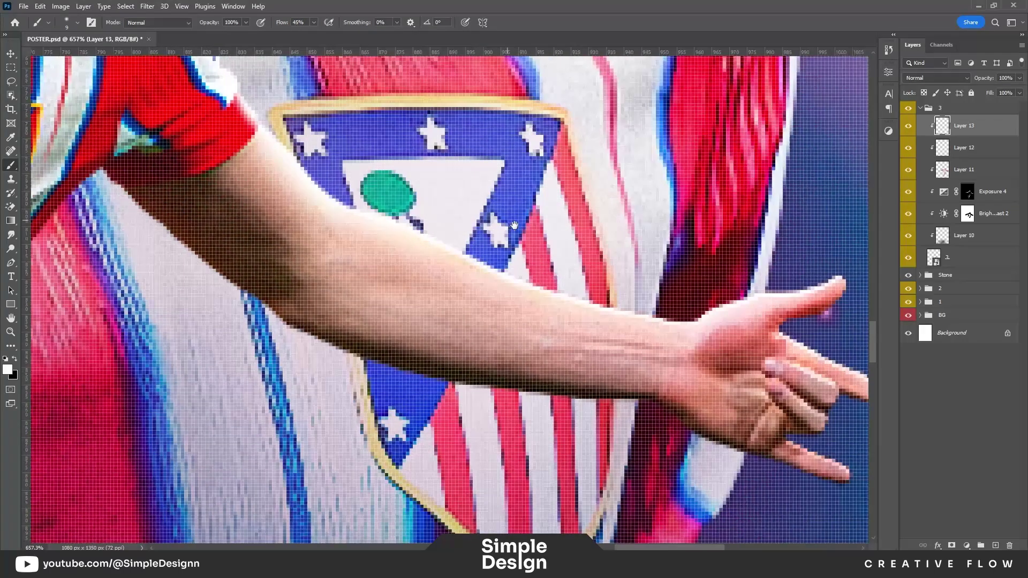
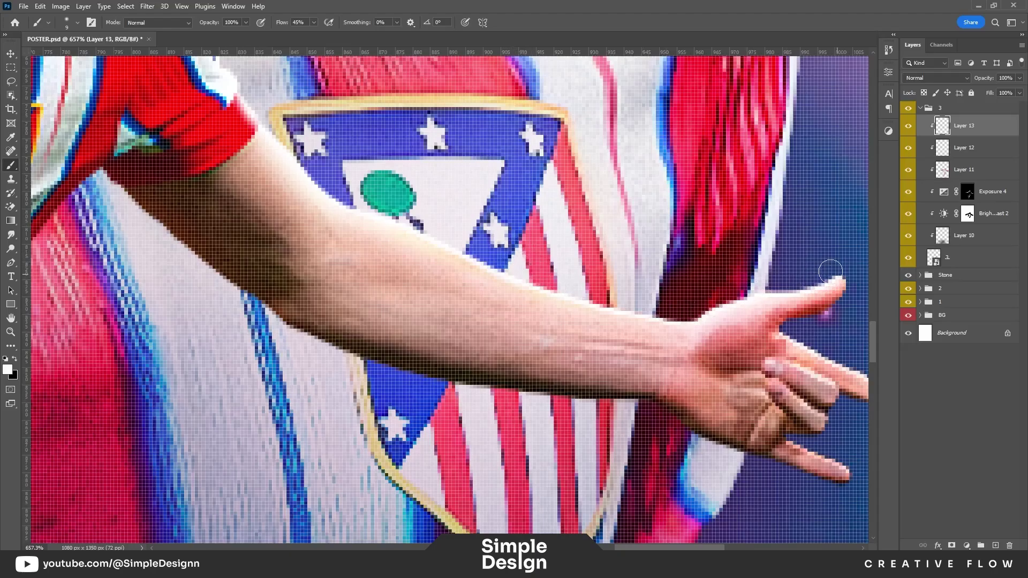
- Paint a soft light stroke along the small player's shoulder edge
scroll(831, 272, down, 2)
scroll(838, 359, down, 3)
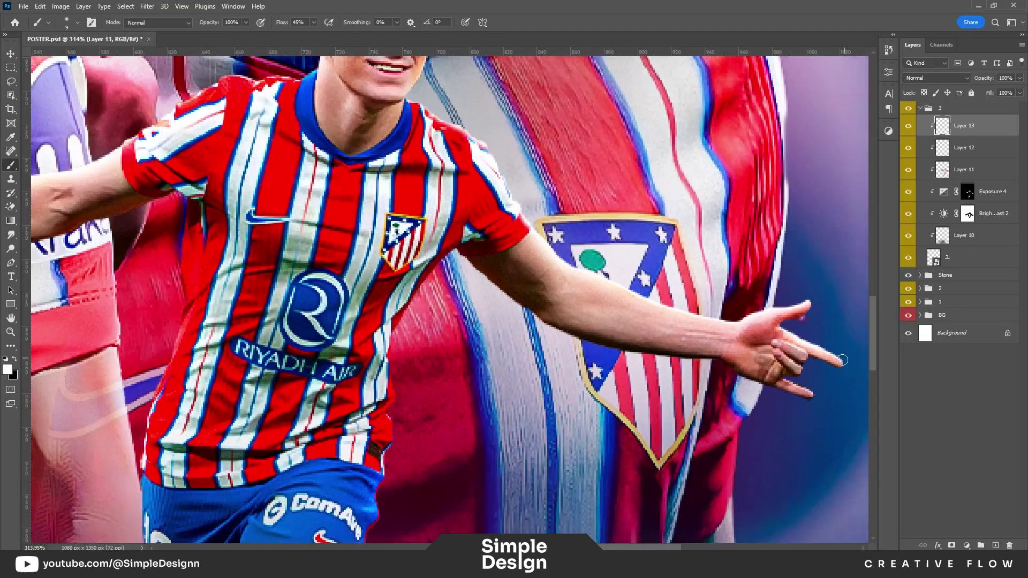
scroll(544, 185, up, 2)
scroll(544, 185, up, 2)
drag(546, 127, 517, 272)
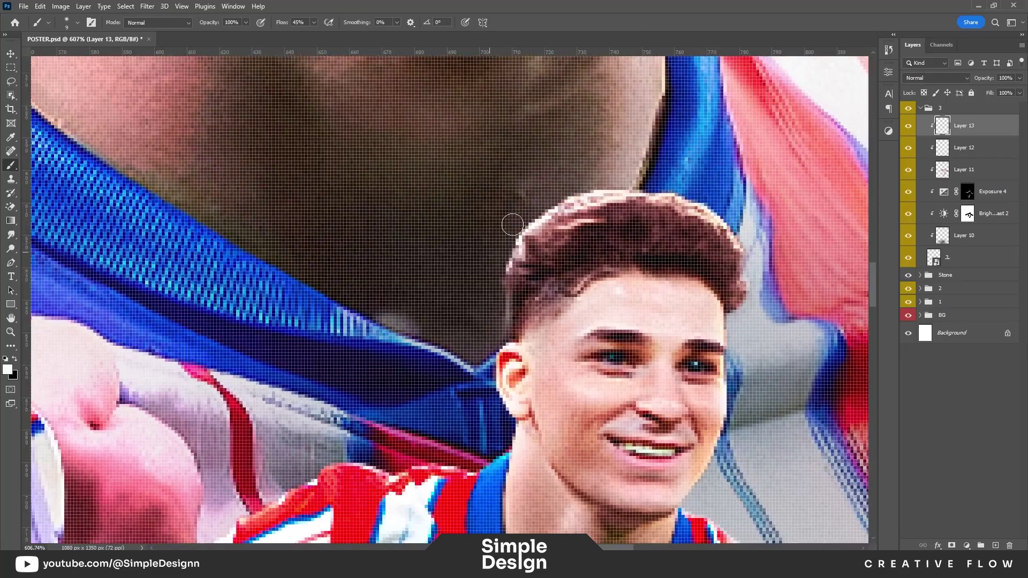
scroll(736, 312, down, 1)
scroll(621, 295, up, 2)
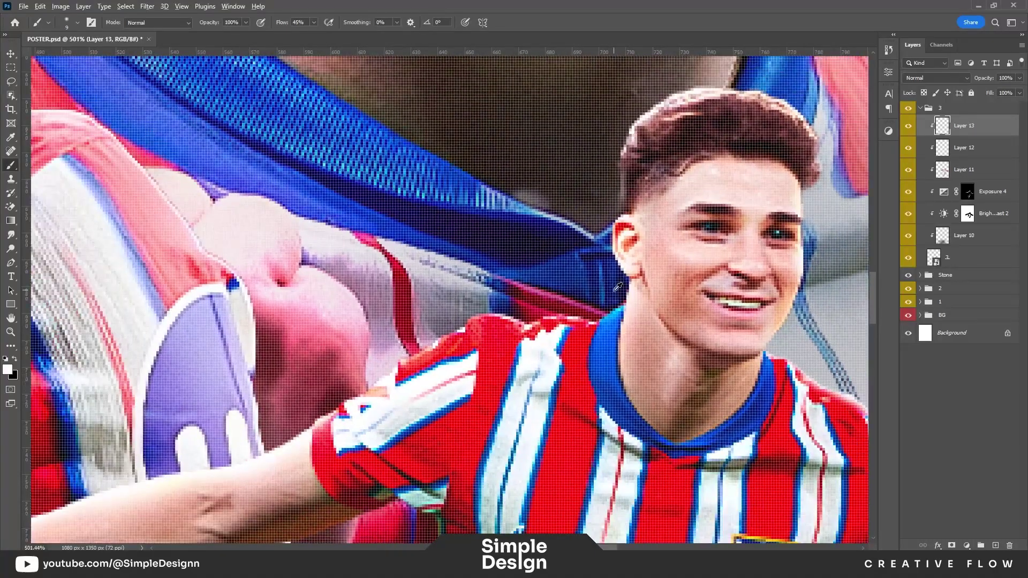
scroll(619, 292, up, 1)
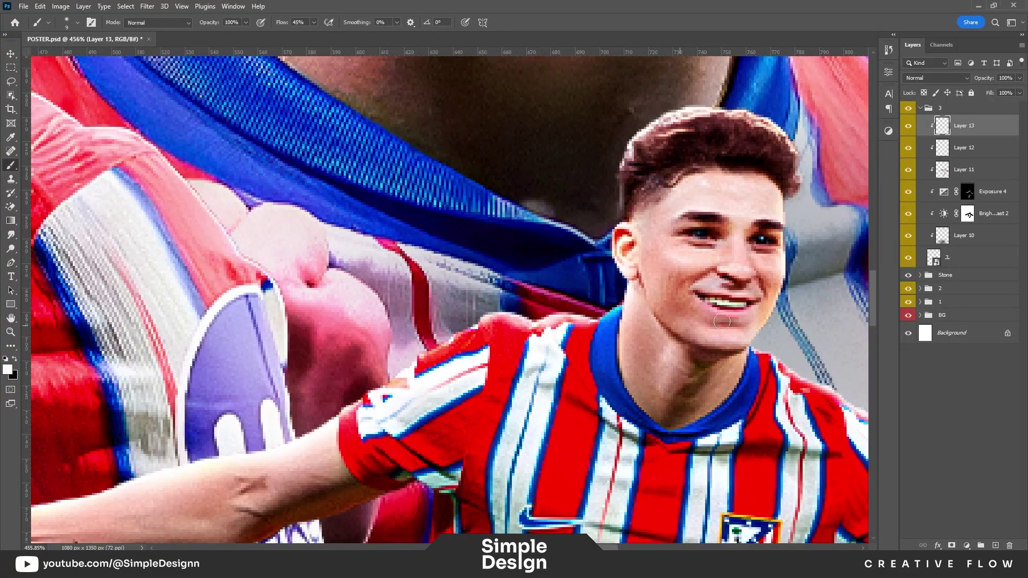
scroll(514, 319, up, 1)
drag(535, 325, 464, 371)
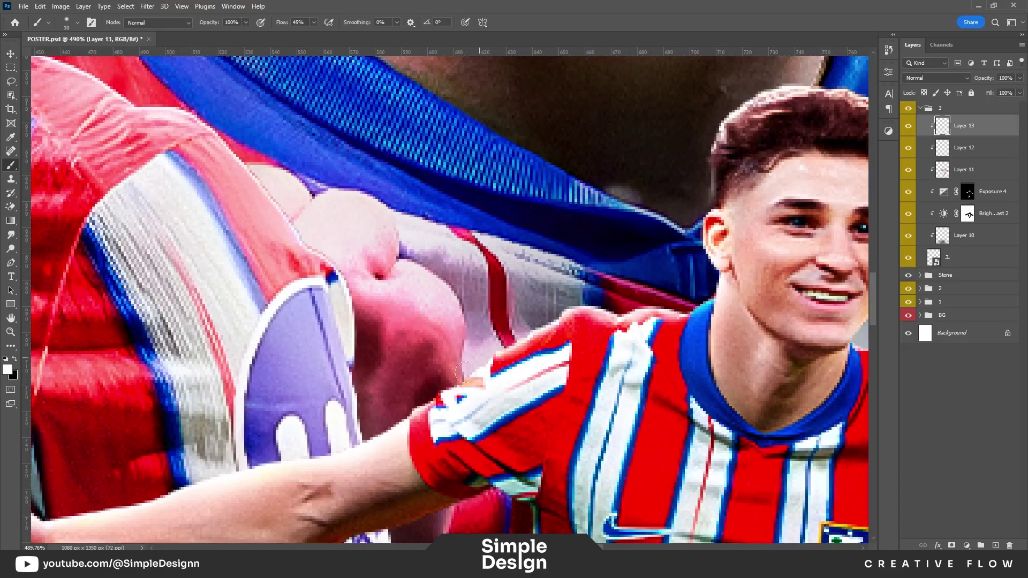
- Paint a light stroke along the small player's jersey and arm edge
drag(338, 415, 705, 253)
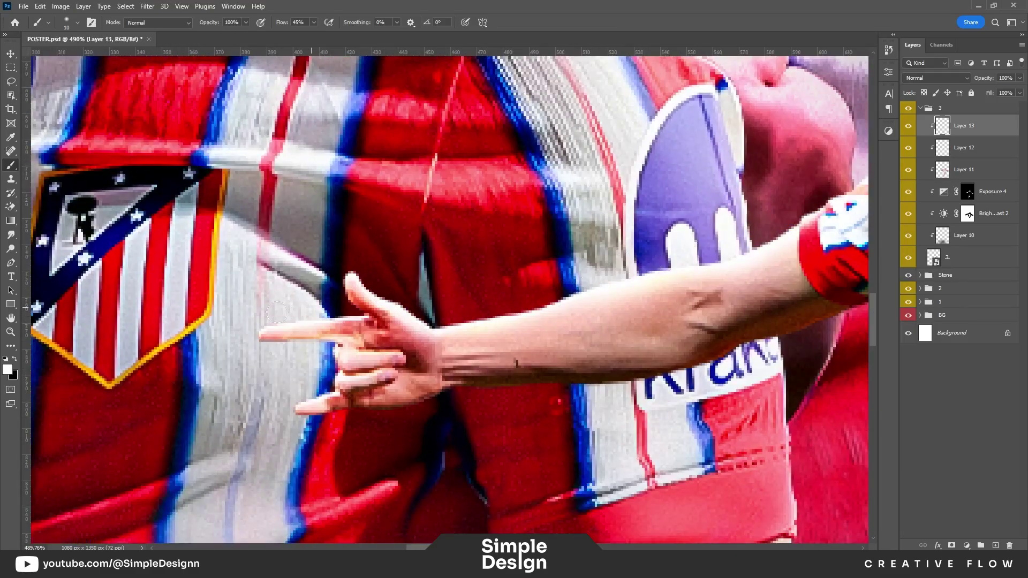
scroll(284, 395, down, 5)
scroll(624, 342, up, 5)
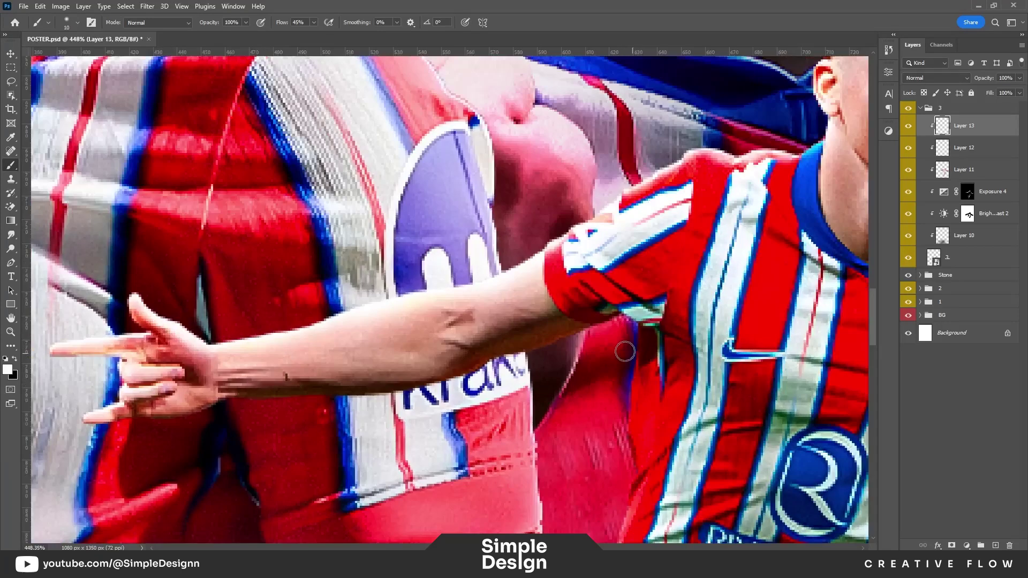
scroll(592, 283, down, 2)
scroll(606, 162, down, 1)
drag(607, 273, 584, 360)
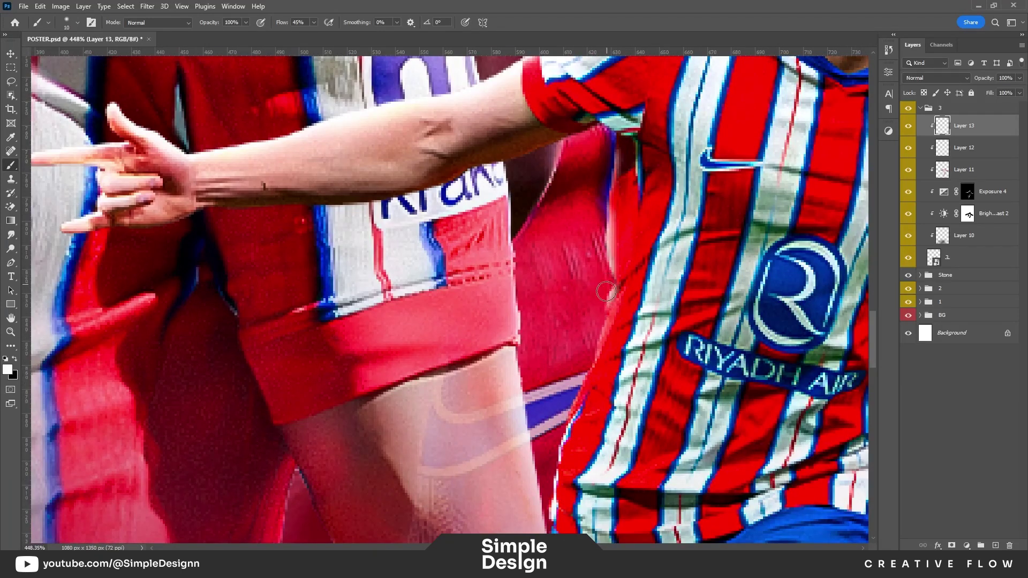
- Move down to the thigh, shorts and knee, and shrink the brush for finer strokes
drag(557, 419, 565, 261)
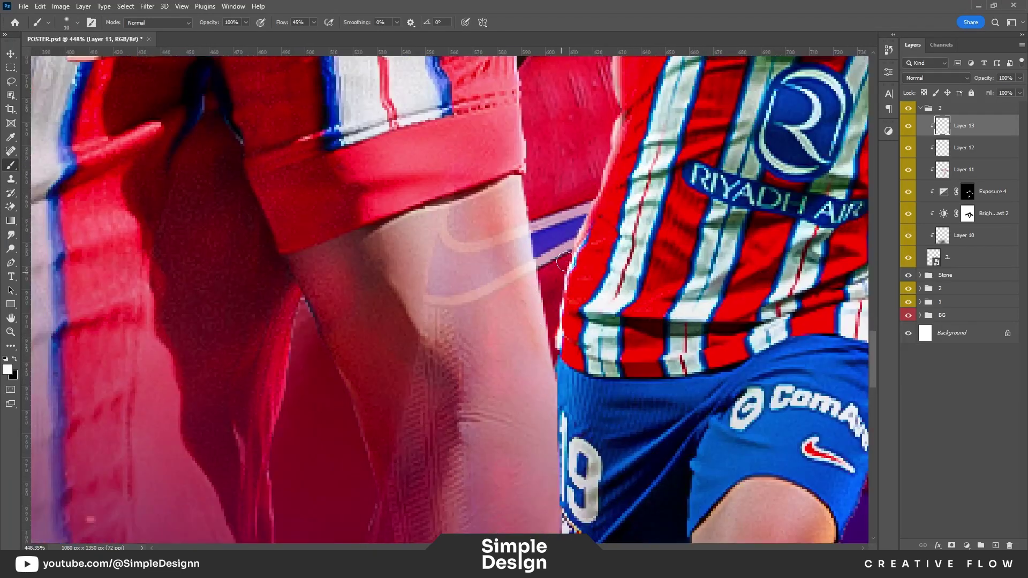
drag(550, 422, 512, 268)
scroll(538, 222, up, 1)
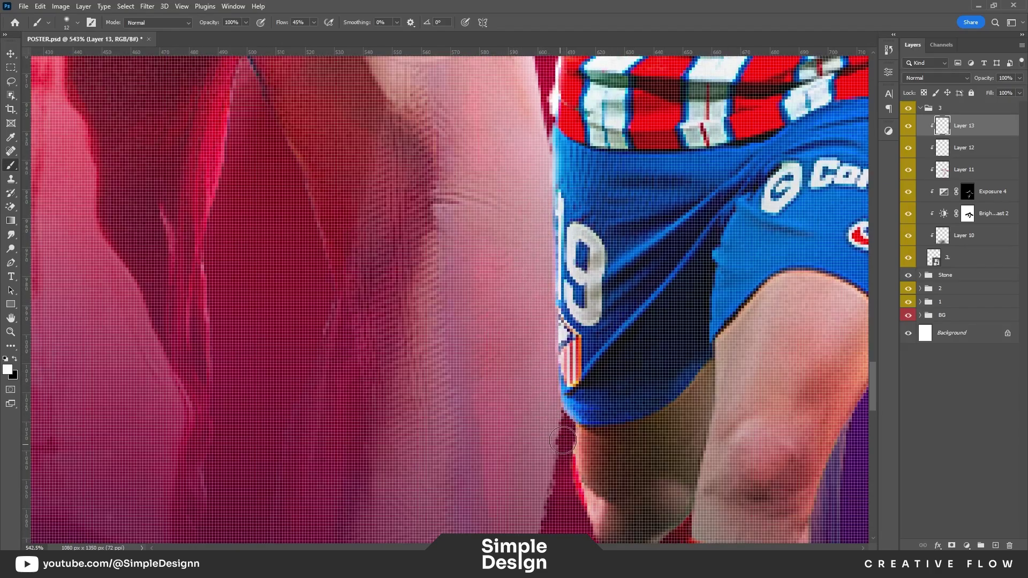
scroll(563, 441, down, 2)
drag(563, 429, 510, 279)
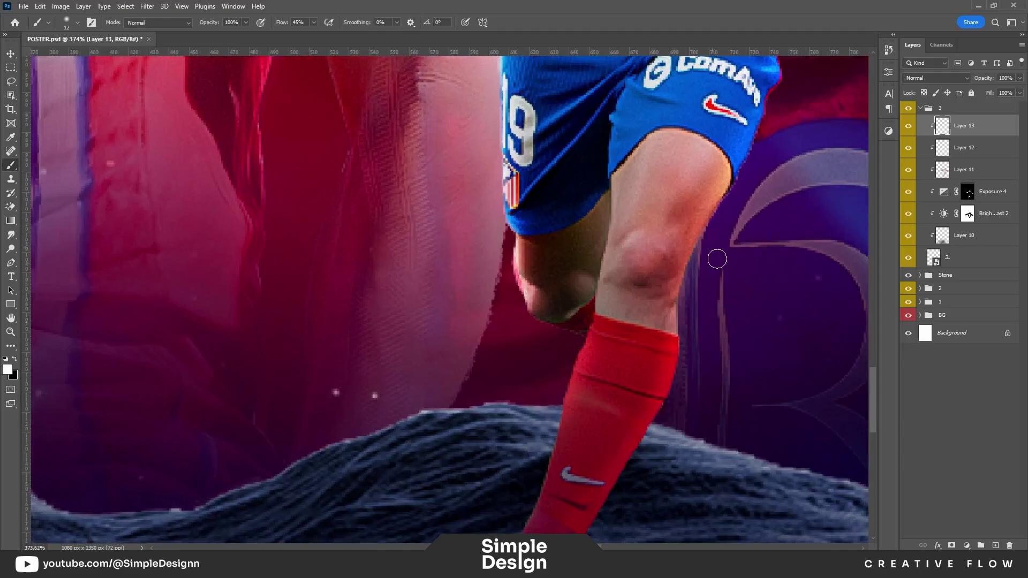
scroll(764, 156, up, 2)
scroll(682, 278, up, 3)
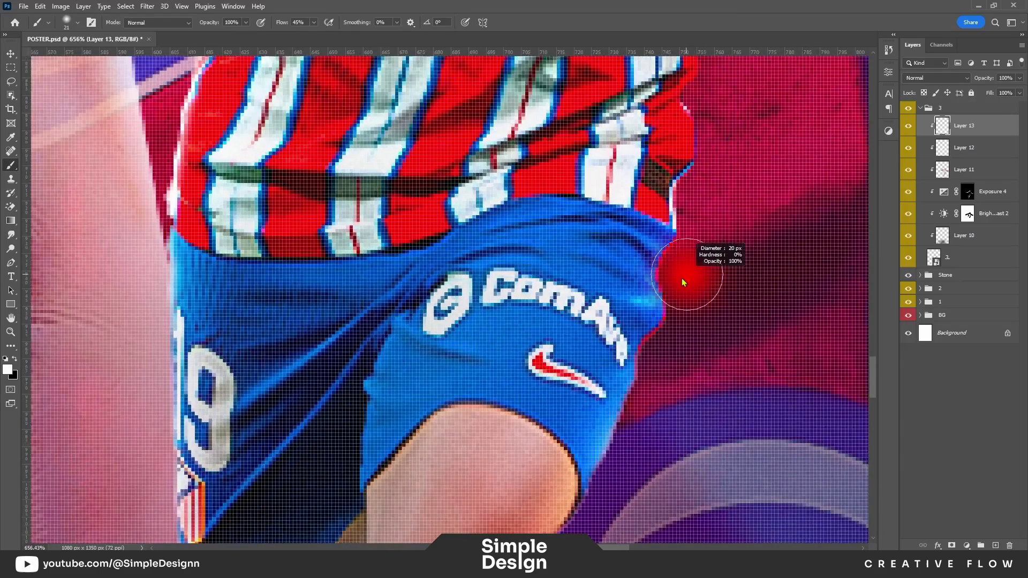
drag(682, 278, 684, 268)
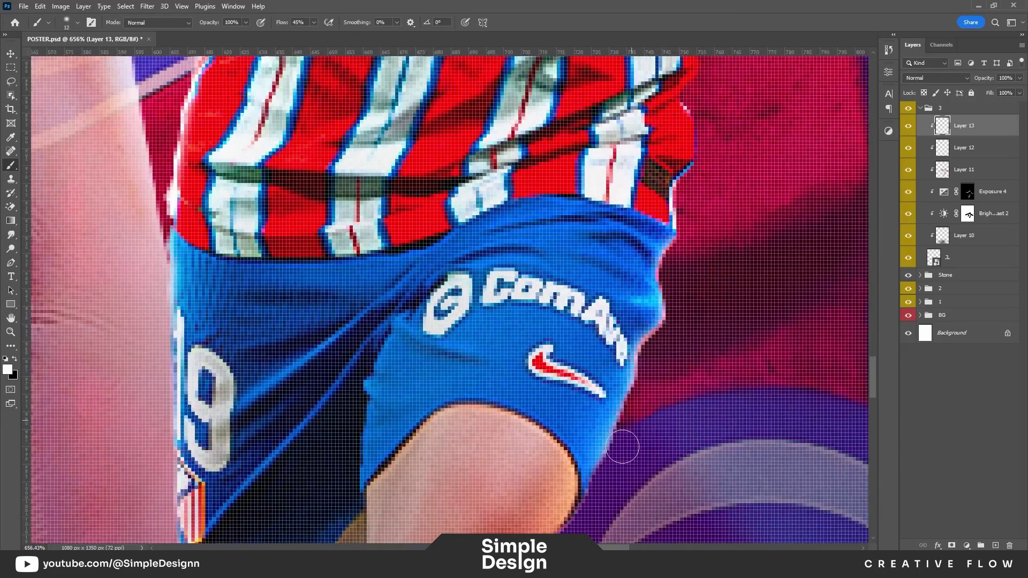
scroll(623, 446, down, 5)
scroll(622, 447, left, 2)
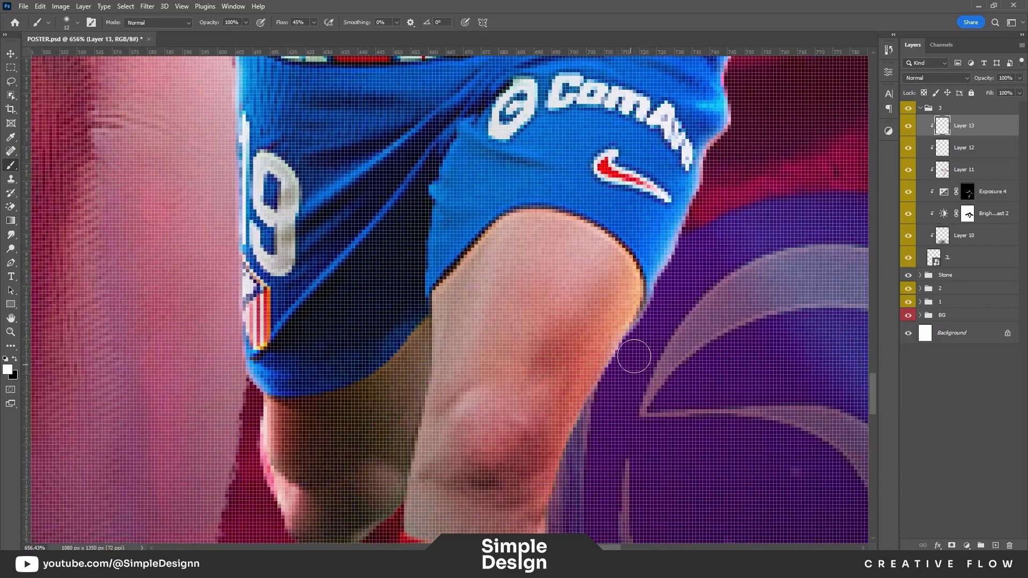
- Enlarge the brush and review the knee and shorts edges
drag(590, 478, 654, 258)
scroll(654, 259, down, 2)
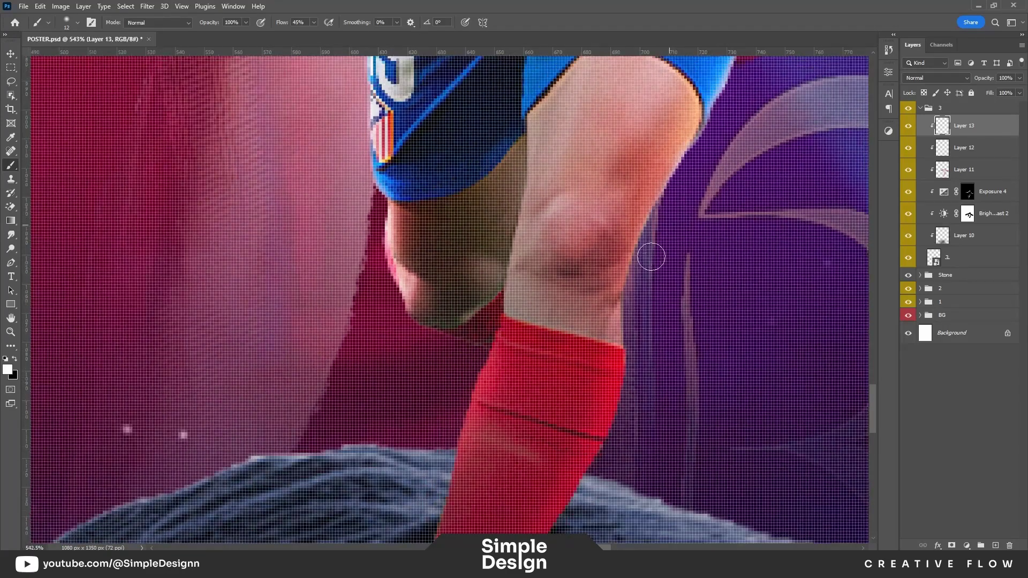
scroll(651, 261, down, 1)
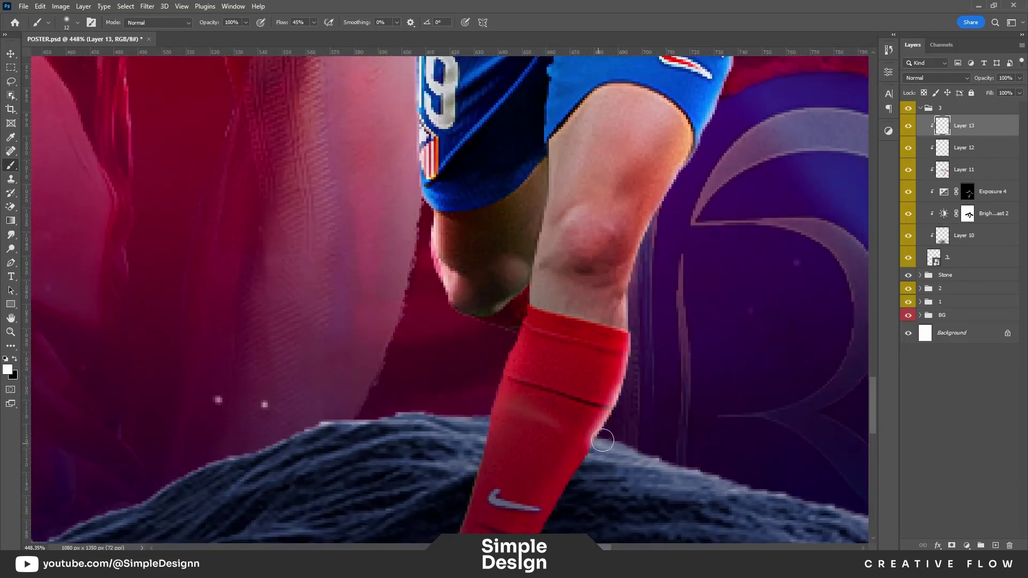
scroll(673, 294, down, 4)
key(bracketright)
scroll(651, 287, down, 3)
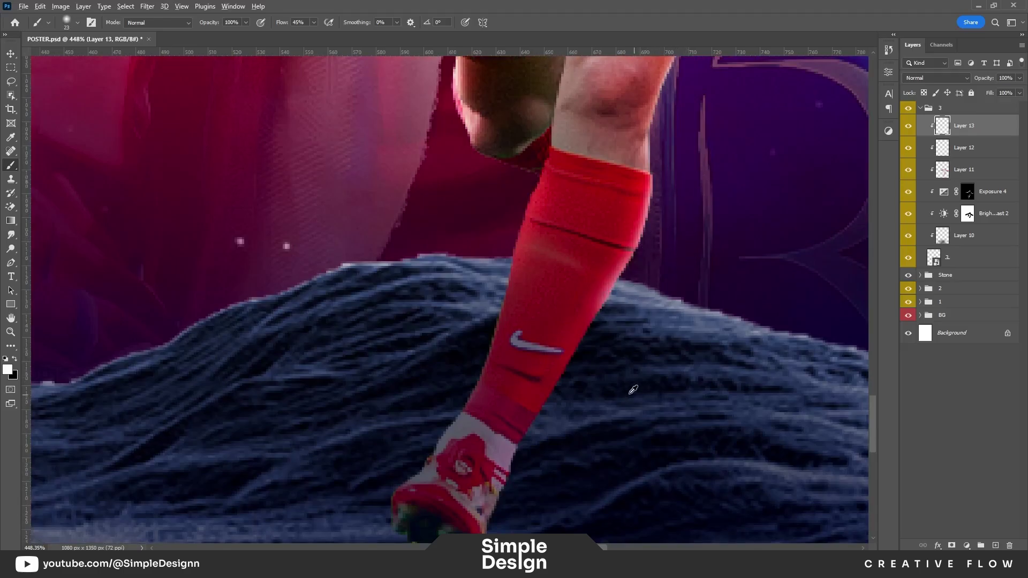
scroll(631, 390, down, 4)
scroll(706, 256, up, 5)
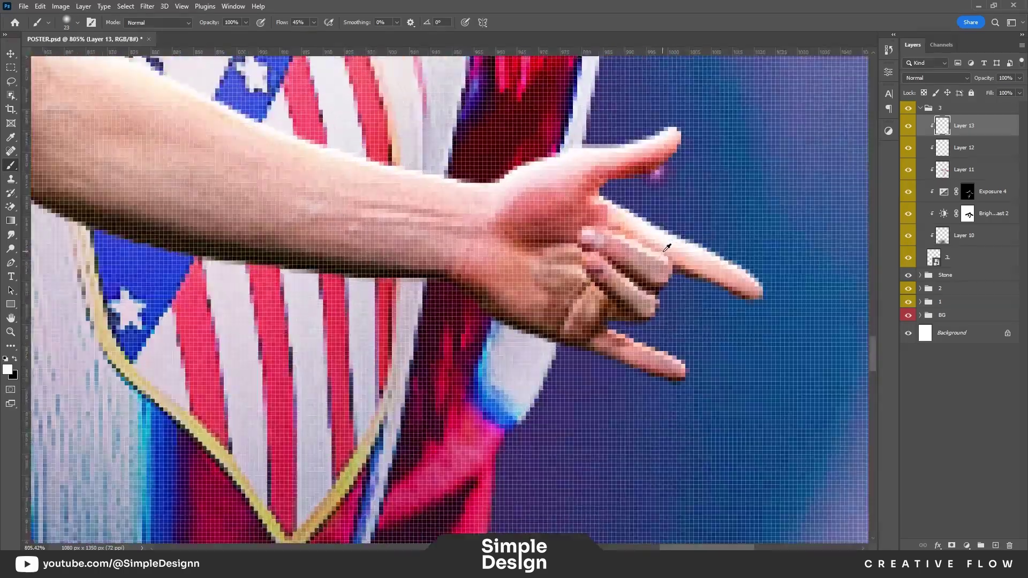
scroll(667, 241, up, 3)
scroll(674, 349, down, 4)
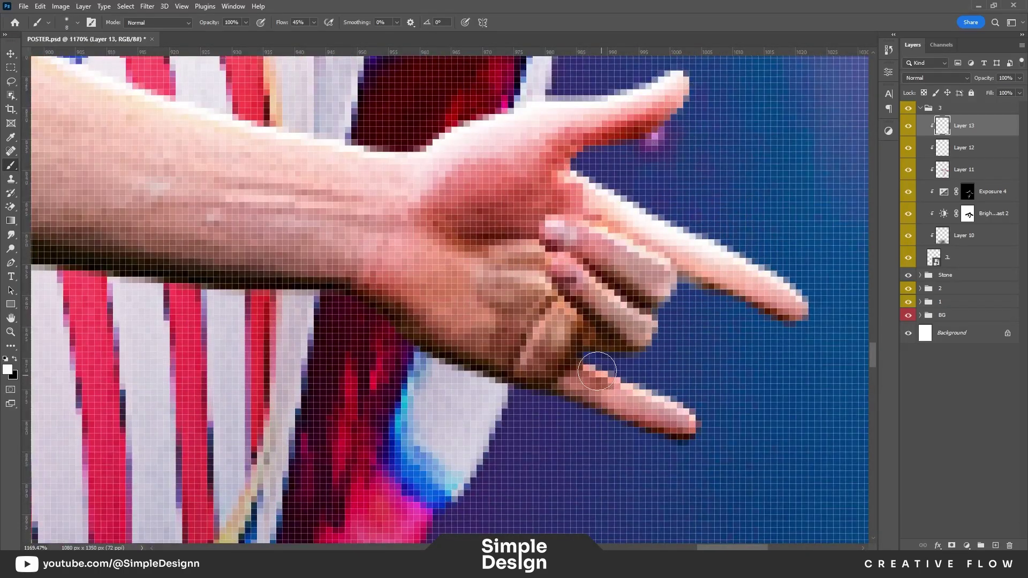
scroll(643, 350, down, 2)
scroll(615, 351, down, 1)
scroll(615, 351, down, 2)
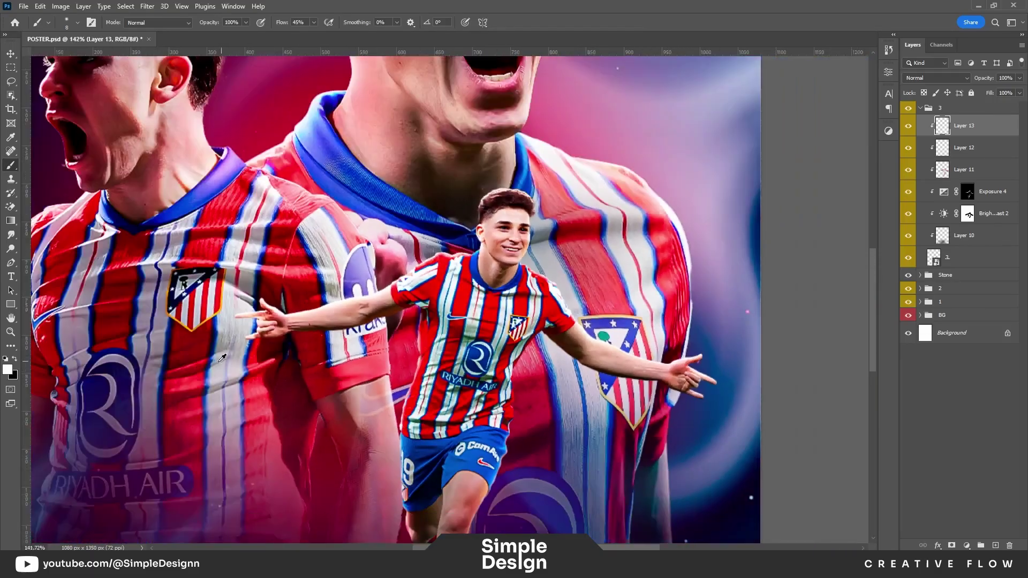
scroll(504, 354, down, 2)
scroll(533, 279, up, 2)
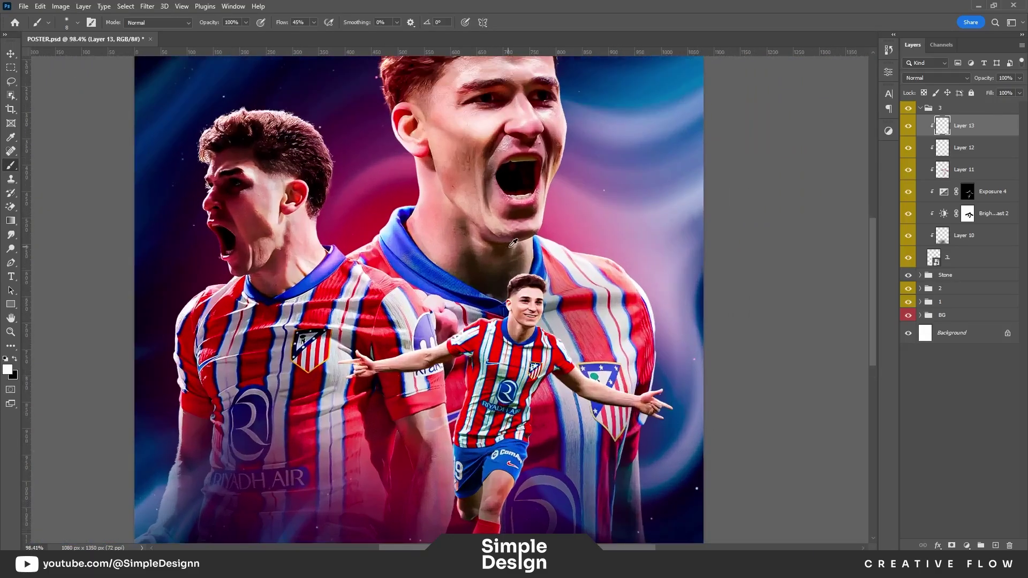
scroll(556, 307, up, 2)
- Select Layer 11 and sample a colour from the image with the eyedropper
click(972, 172)
key(i)
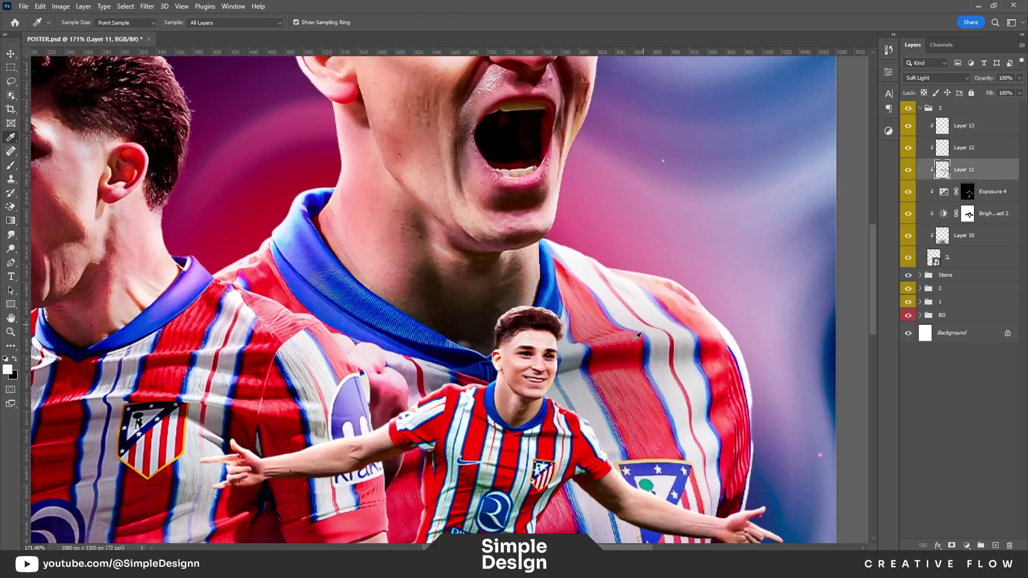
key(b)
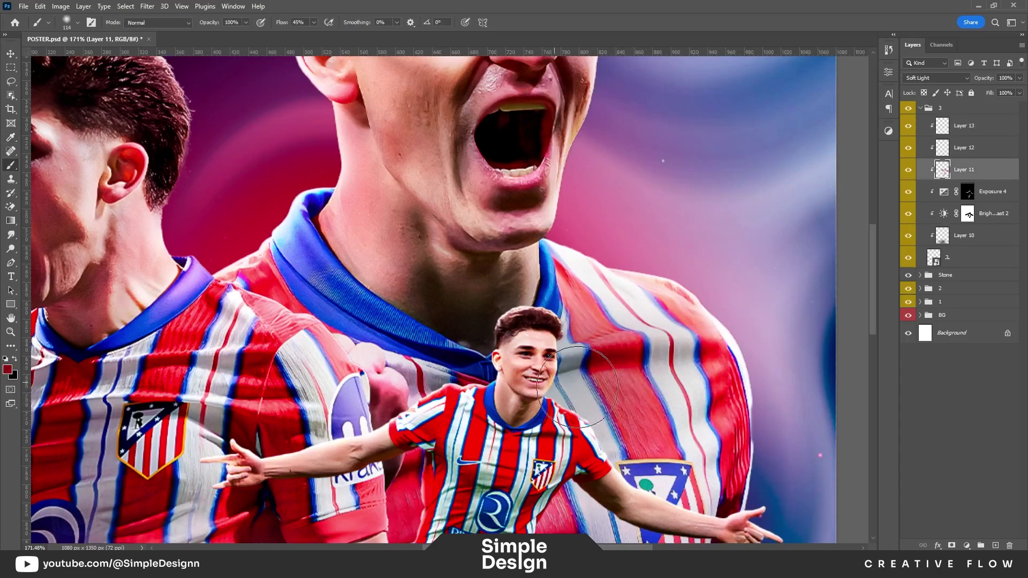
scroll(462, 399, down, 2)
key(i)
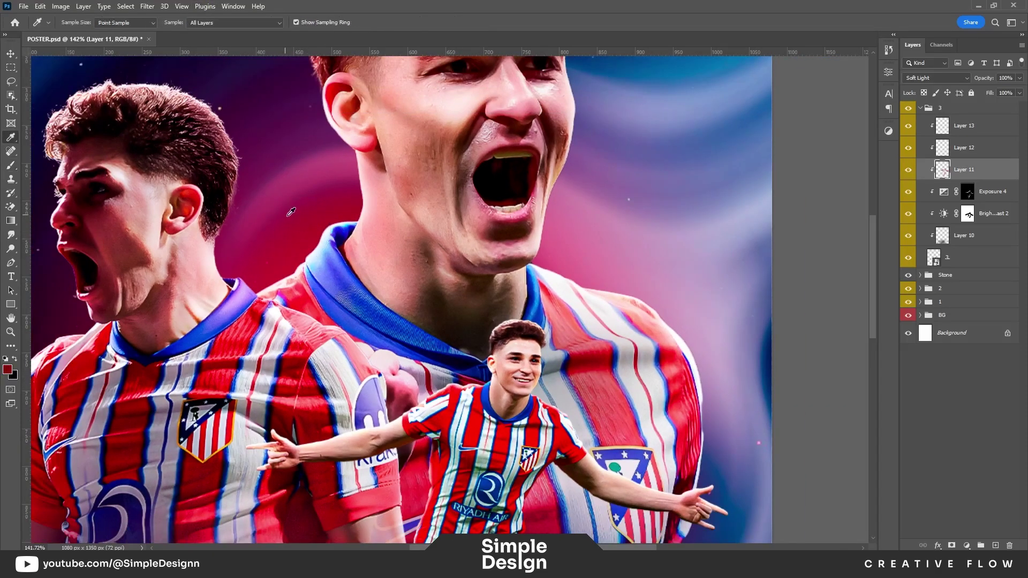
- Set the foreground to a brighter red and use a smaller brush
click(8, 370)
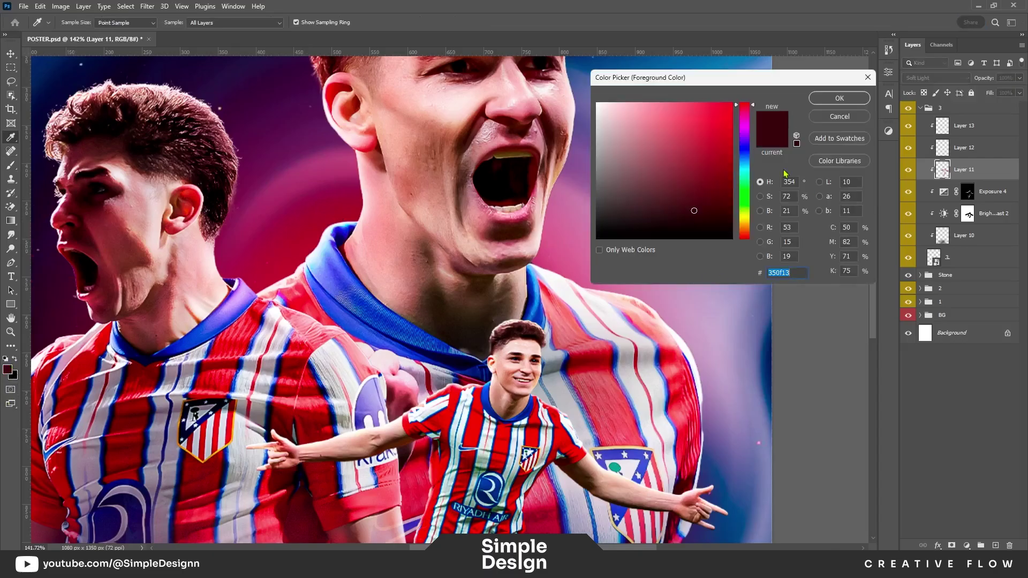
click(720, 148)
click(837, 97)
key(b)
scroll(539, 372, up, 3)
key(bracketleft)
key(bracketleft)
key(bracketleft)
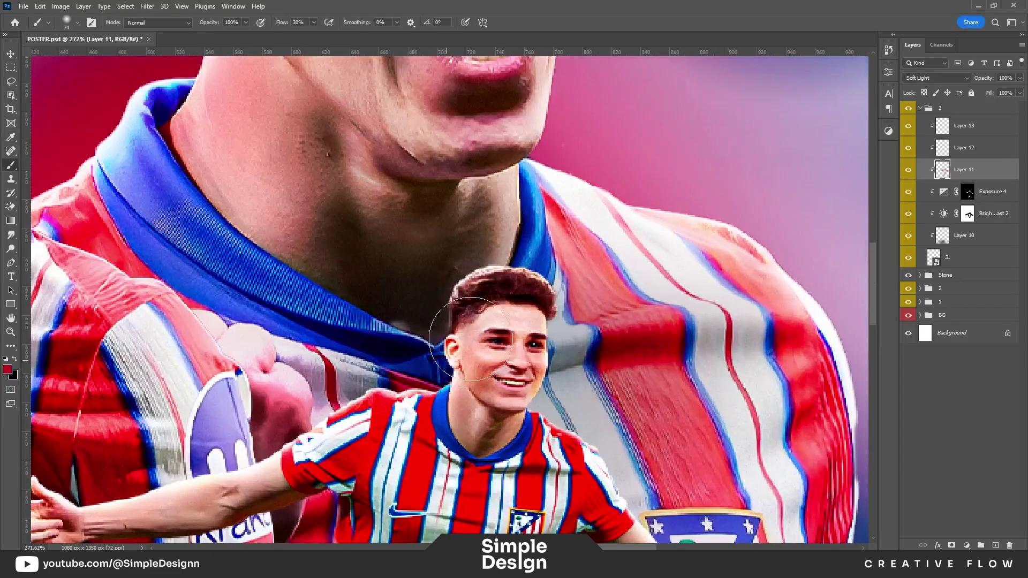
scroll(375, 257, down, 2)
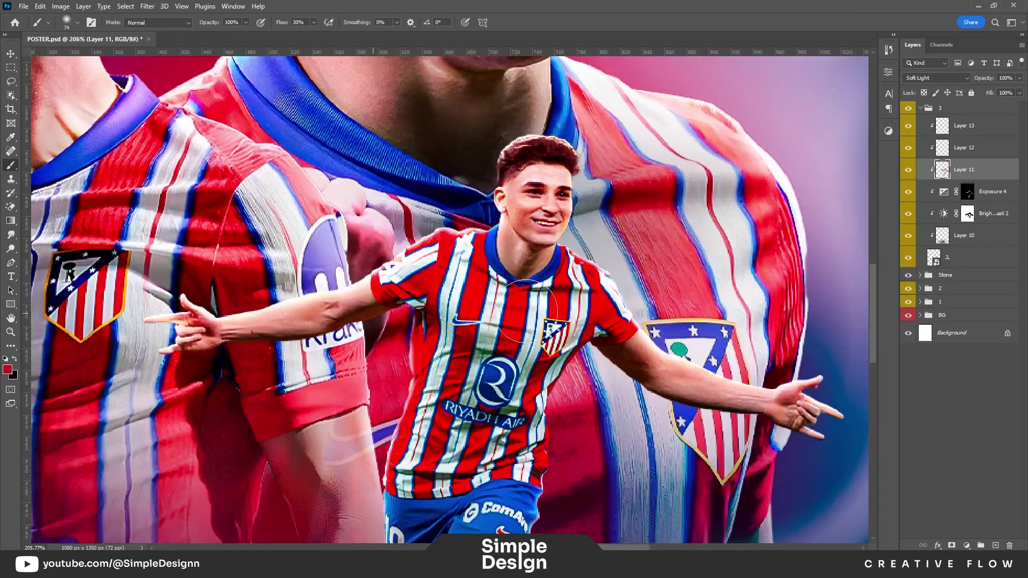
scroll(528, 311, down, 3)
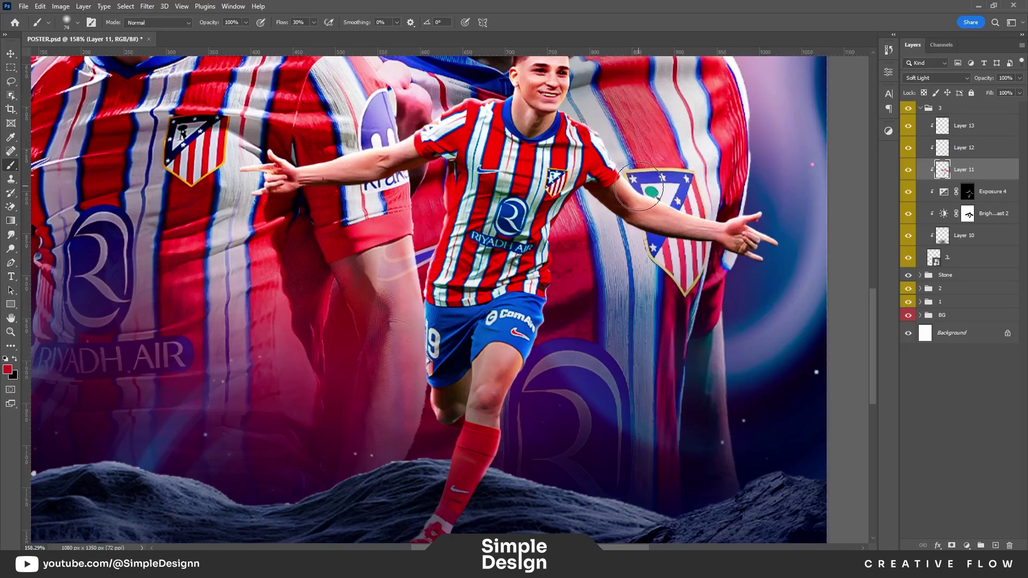
- Review the upper faces and collapse group 3 in the Layers panel
drag(553, 115, 552, 235)
scroll(526, 259, down, 2)
scroll(482, 289, down, 3)
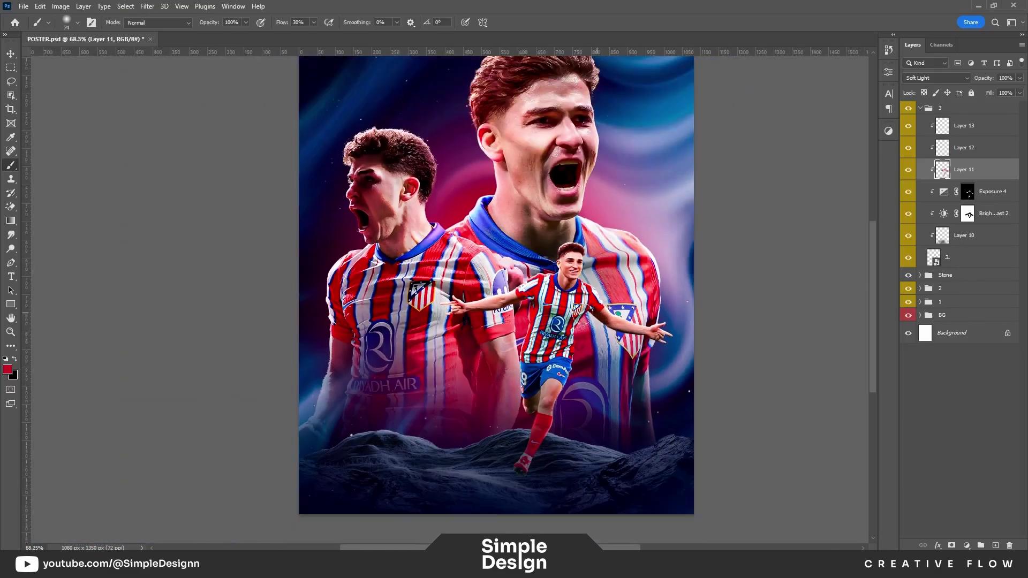
scroll(441, 323, down, 1)
scroll(516, 150, up, 3)
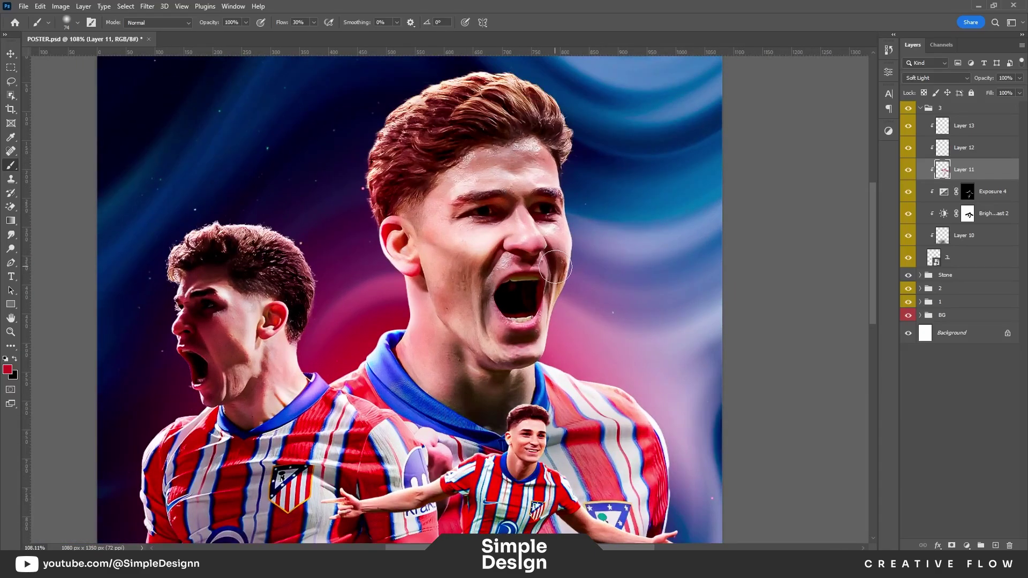
scroll(536, 273, down, 2)
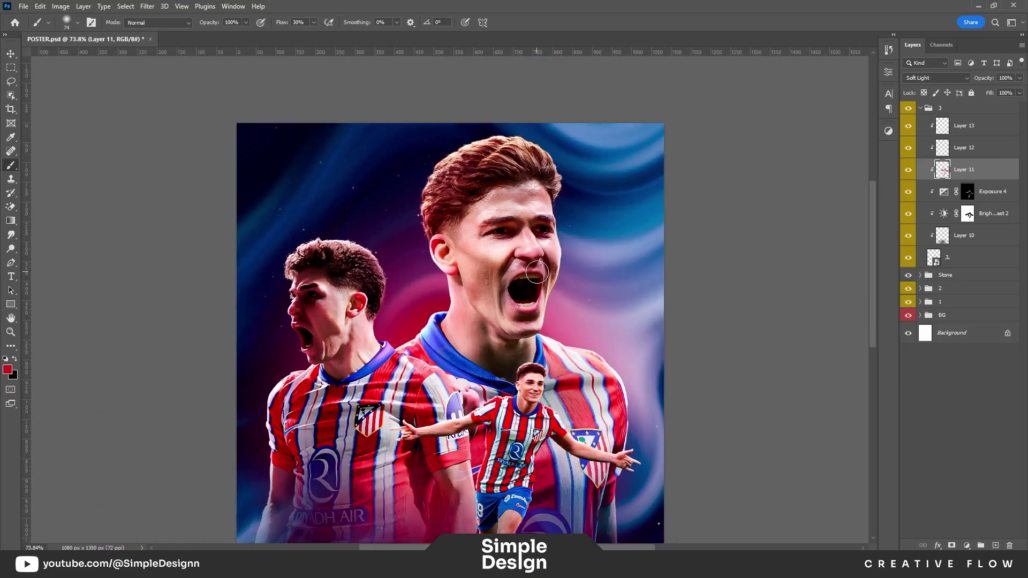
click(920, 109)
- Add a Multiply-blended layer below the running player's smart object in group 3
key(v)
scroll(418, 439, down, 2)
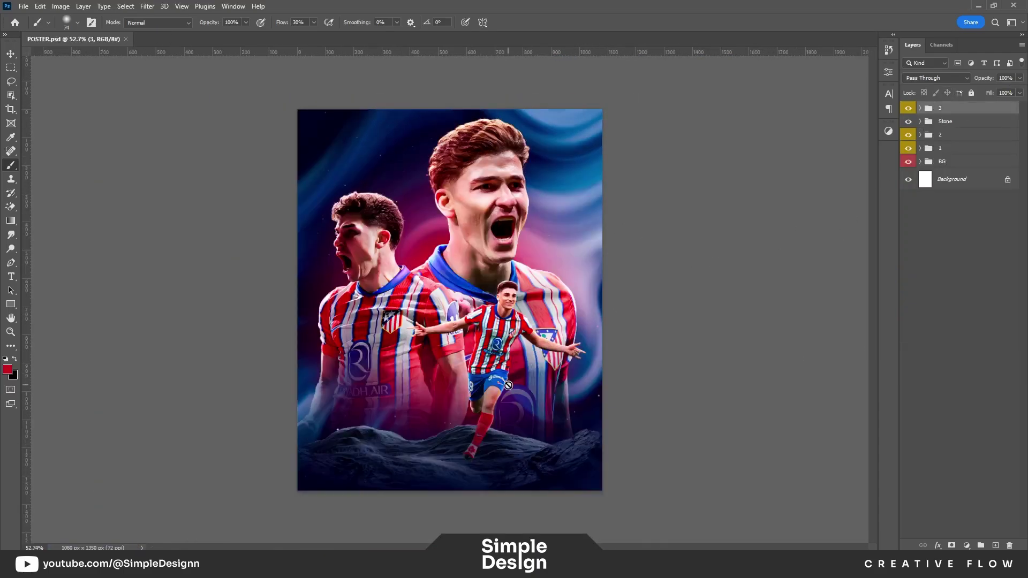
scroll(418, 439, up, 5)
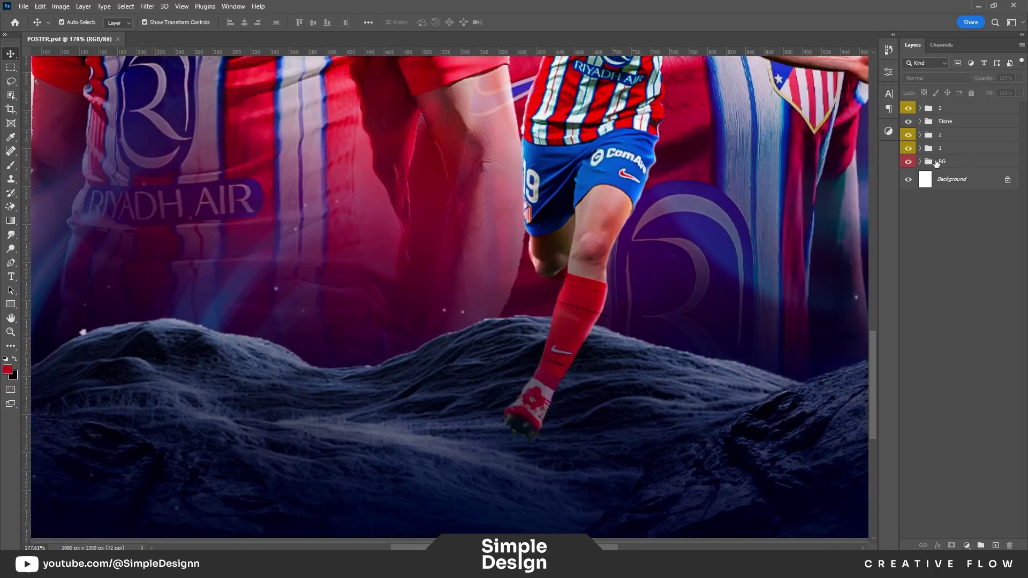
click(920, 109)
click(974, 261)
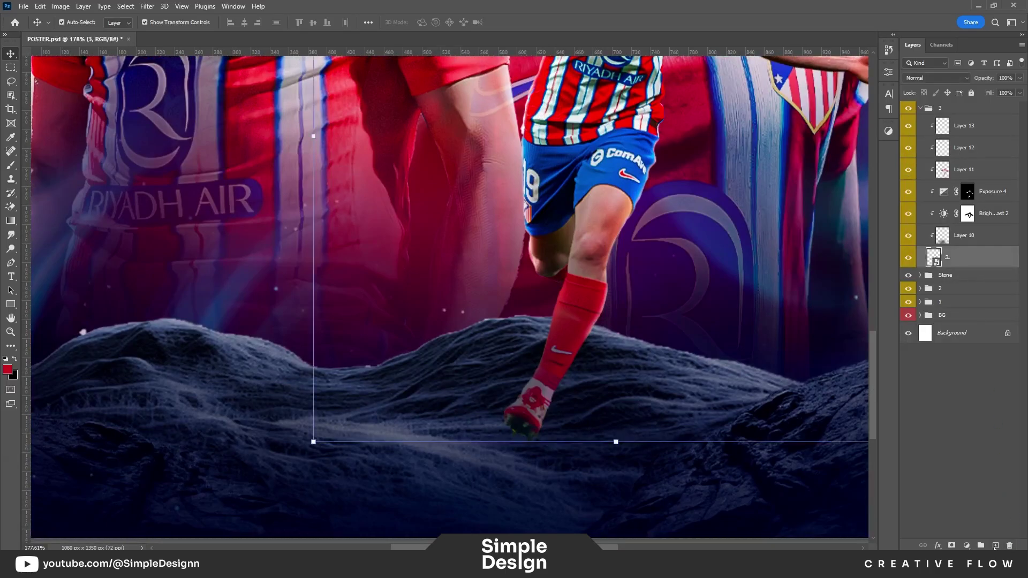
ctrl+click(996, 546)
click(936, 78)
click(925, 128)
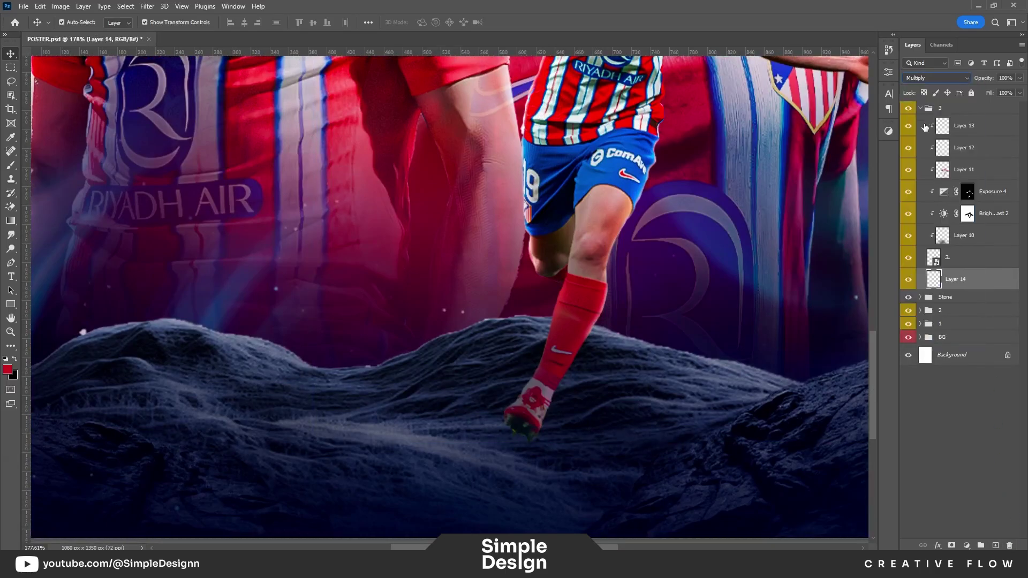
- Set up a large soft round brush painting in black
key(b)
key(x)
right_click(522, 449)
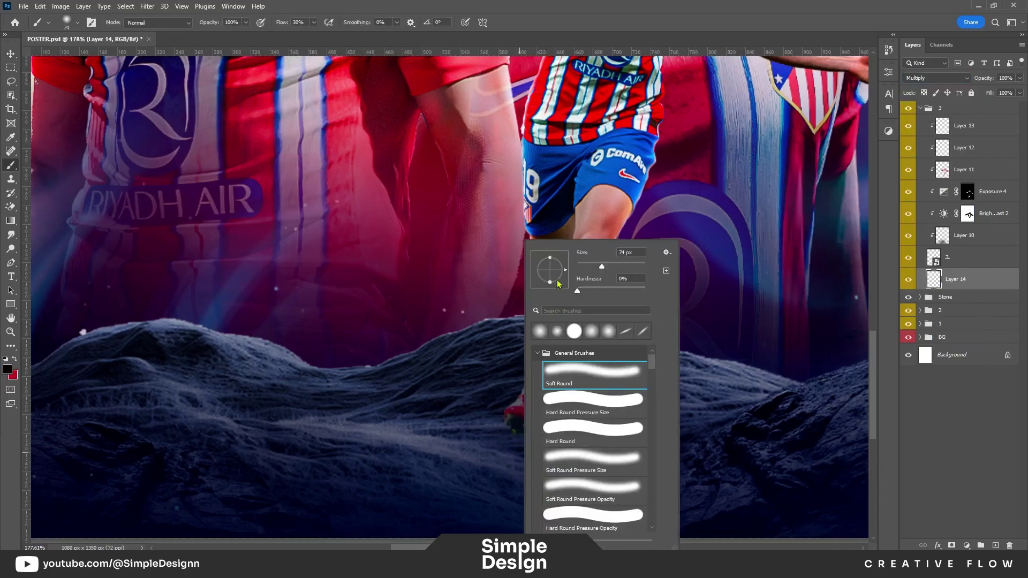
key(Escape)
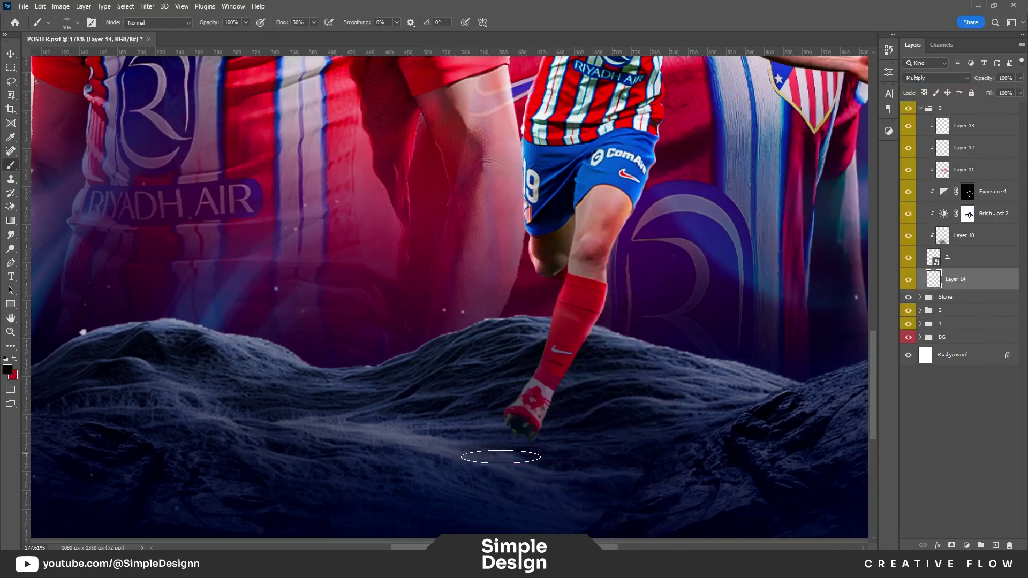
key(bracketright)
key(bracketright)
key(bracketright)
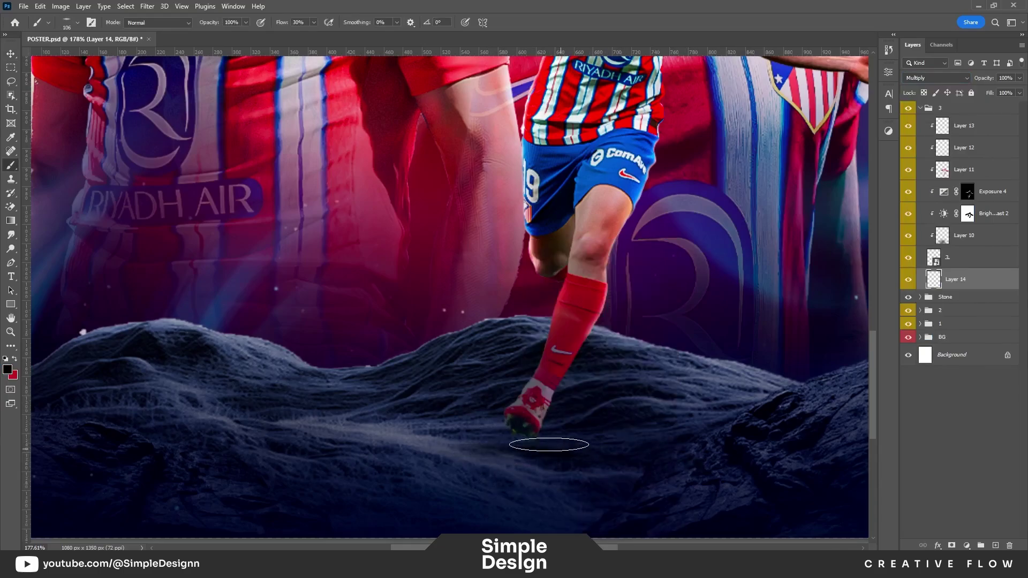
scroll(589, 477, down, 2)
scroll(589, 487, down, 2)
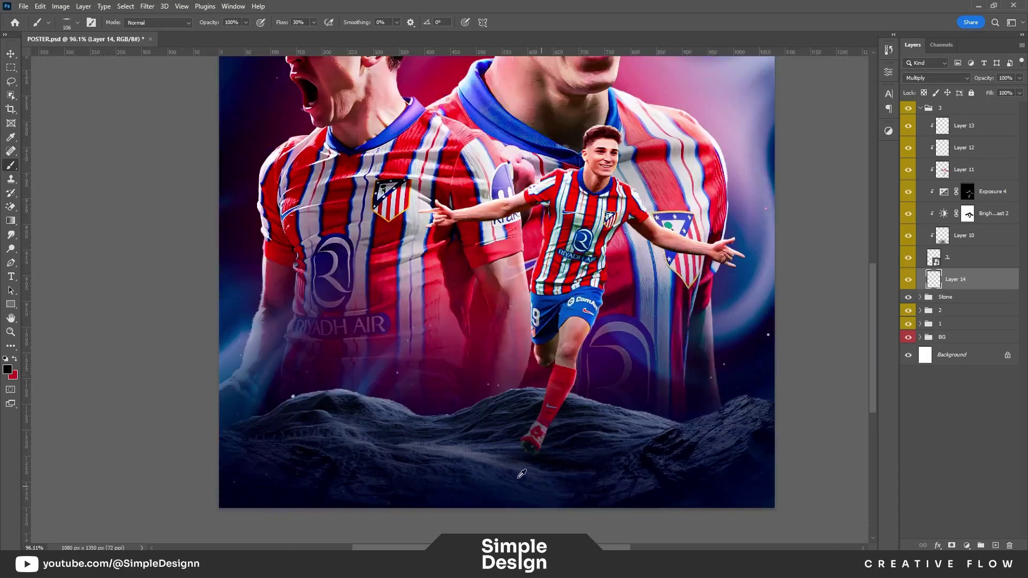
key(bracketright)
key(bracketright)
key(bracketright)
scroll(436, 486, down, 1)
scroll(507, 494, down, 1)
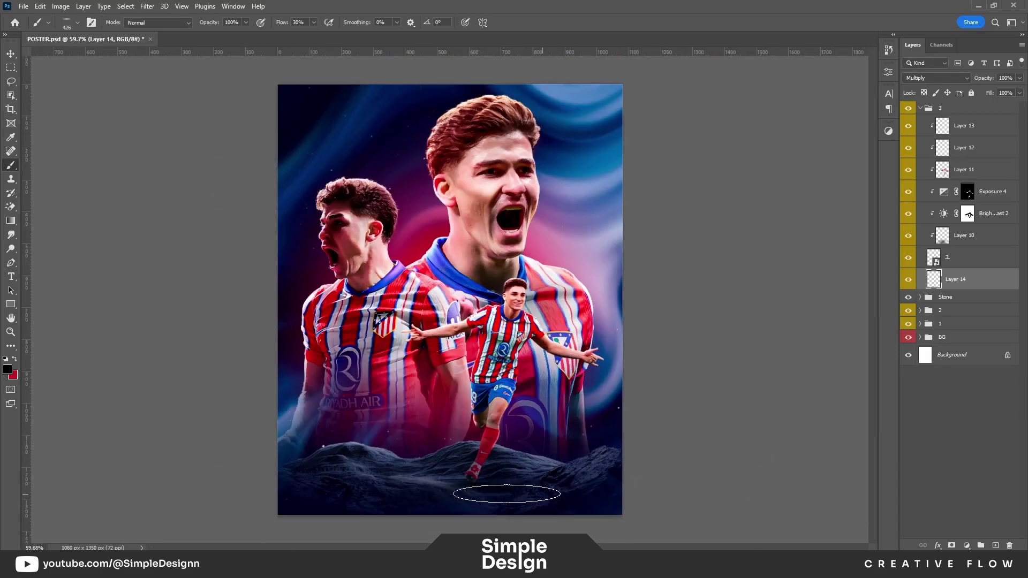
- Deselect all layers and collapse group 3
click(985, 410)
click(920, 108)
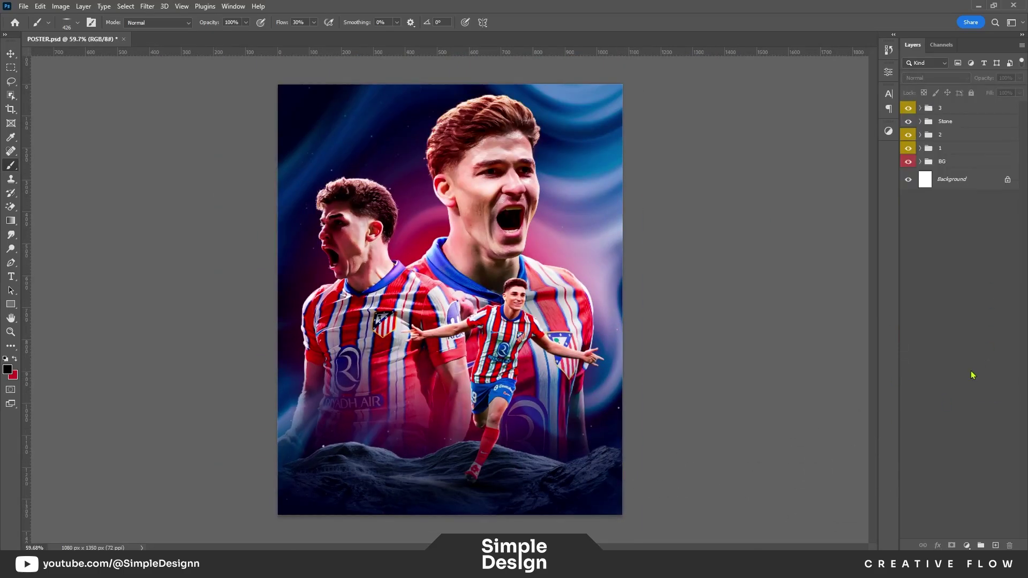
scroll(438, 319, up, 1)
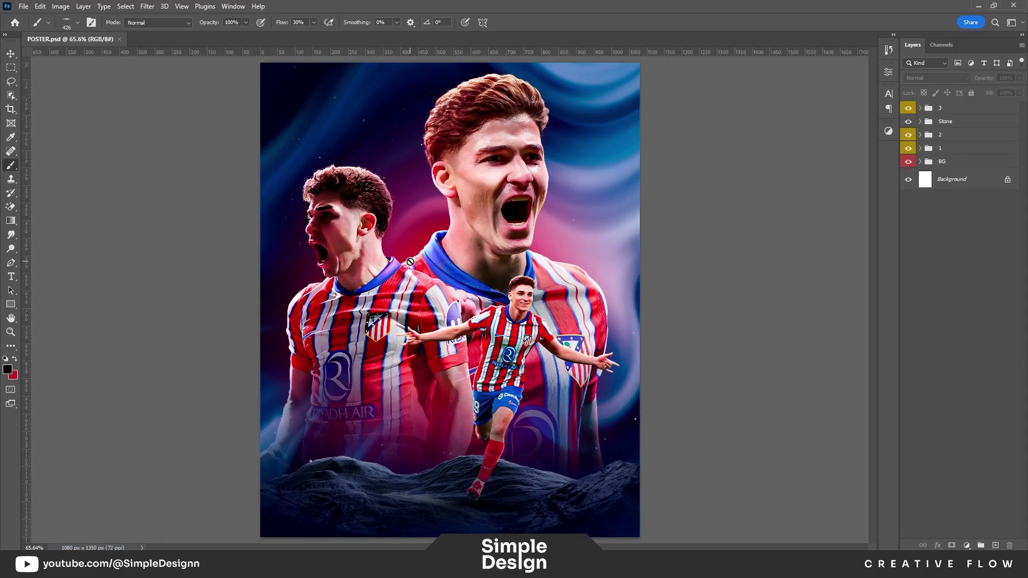
scroll(410, 261, up, 1)
scroll(410, 261, up, 5)
- Add a new layer at the top of group 1 and choose a small brush
click(920, 148)
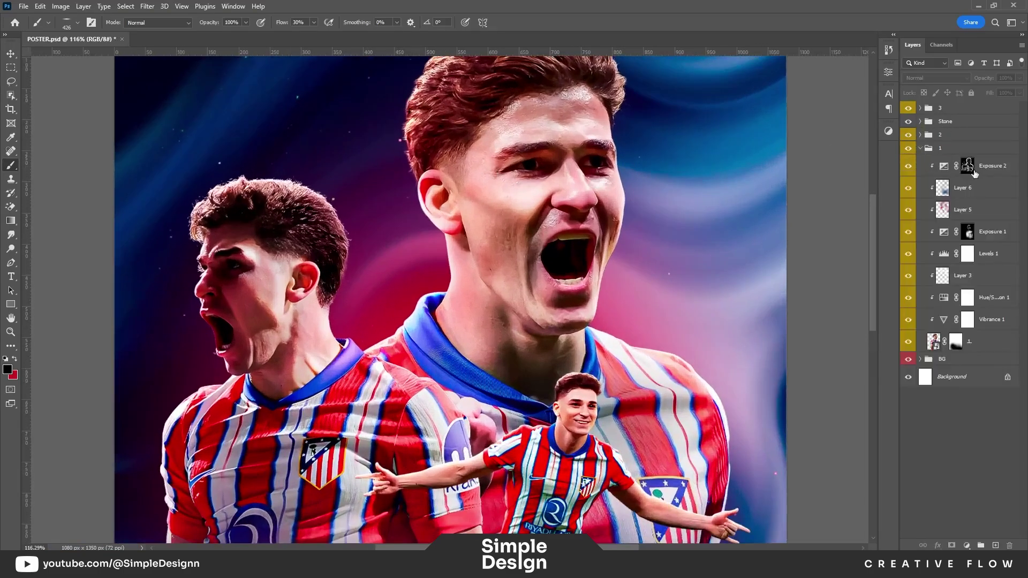
click(996, 545)
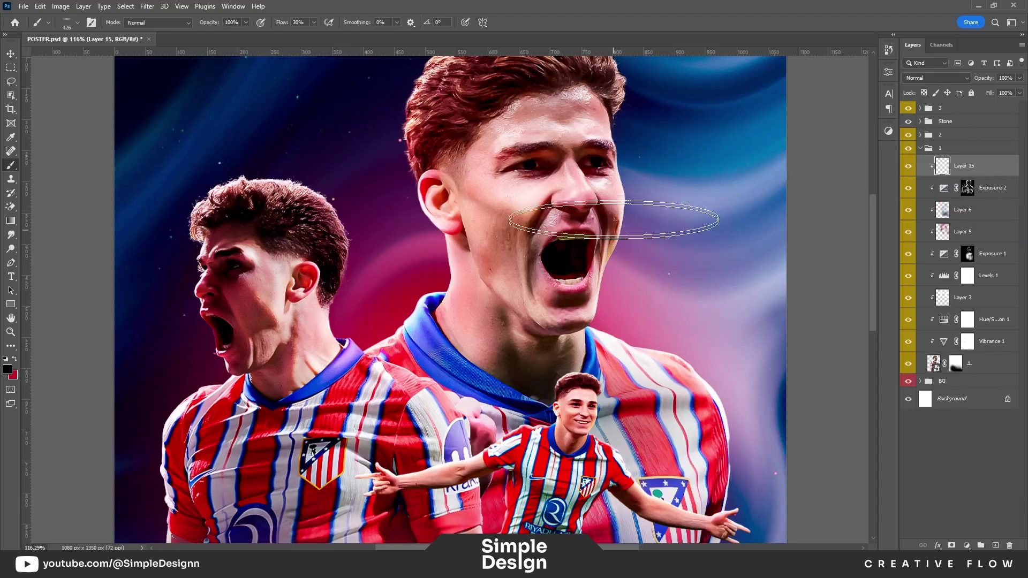
scroll(666, 195, up, 2)
right_click(689, 214)
scroll(686, 252, up, 2)
right_click(712, 238)
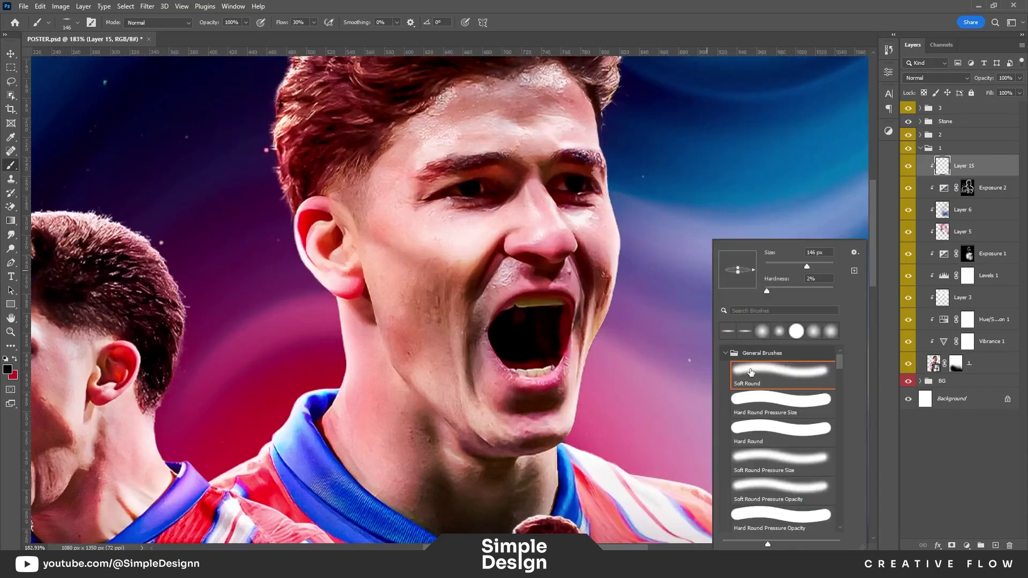
drag(747, 257, 728, 257)
- Paint a white rim light stroke along the large player's face edge
key(d)
key(x)
scroll(619, 129, up, 2)
scroll(618, 129, up, 3)
scroll(618, 129, up, 1)
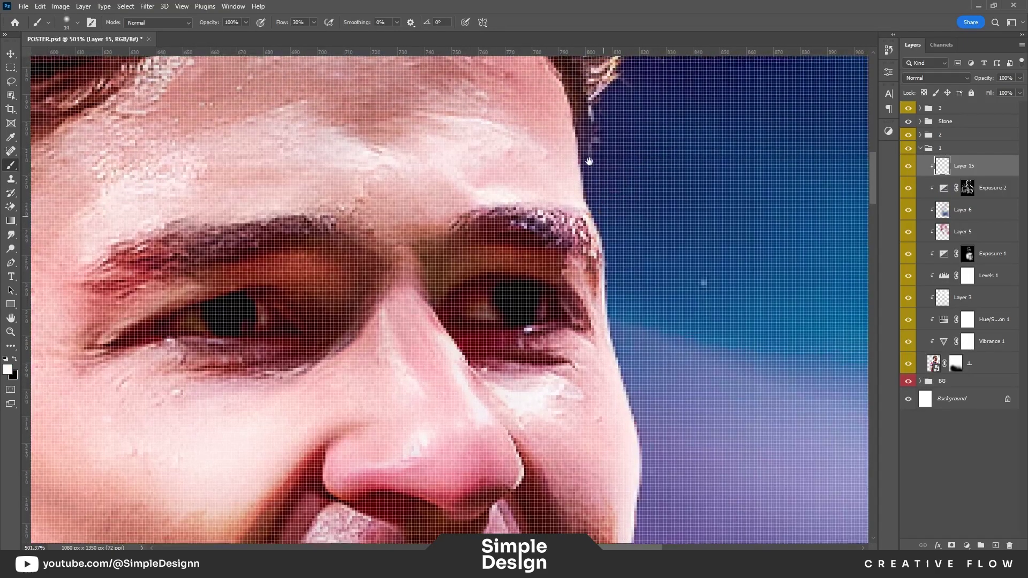
key(bracketright)
drag(599, 221, 616, 308)
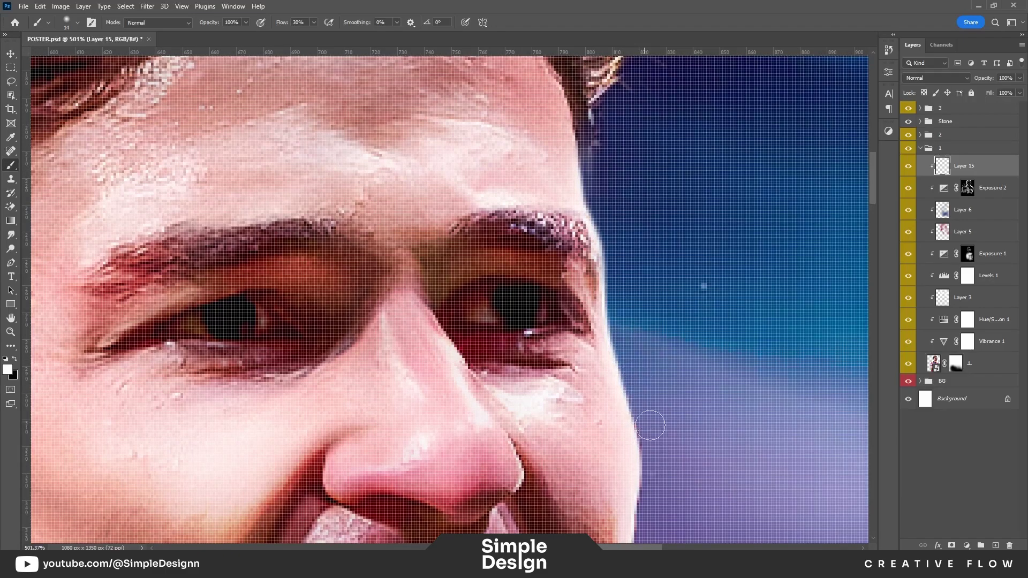
- Pan over the shirt shoulder, lower shirt, badge and outstretched hand
scroll(643, 321, down, 3)
scroll(633, 215, down, 3)
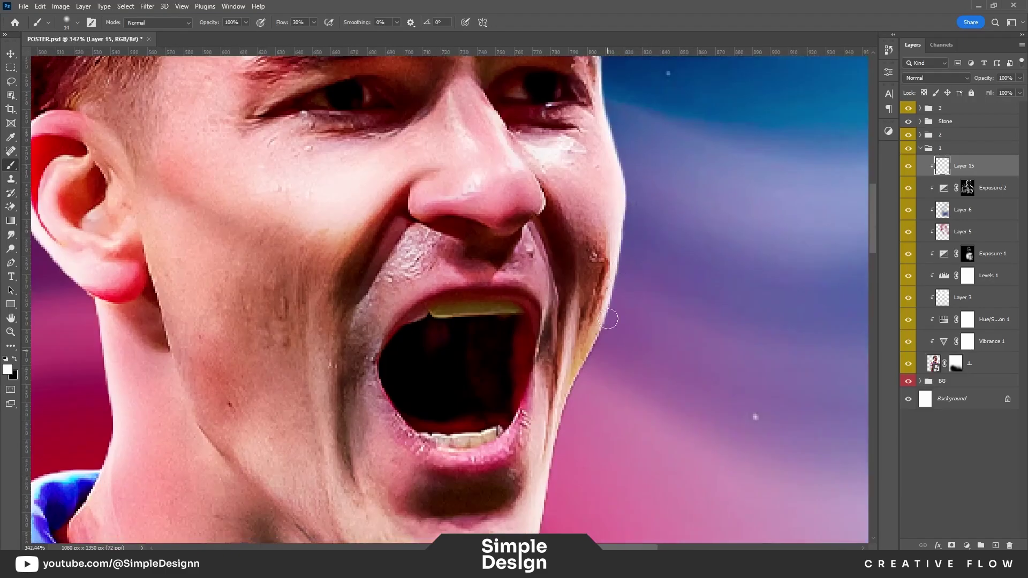
scroll(614, 334, down, 3)
scroll(600, 310, up, 2)
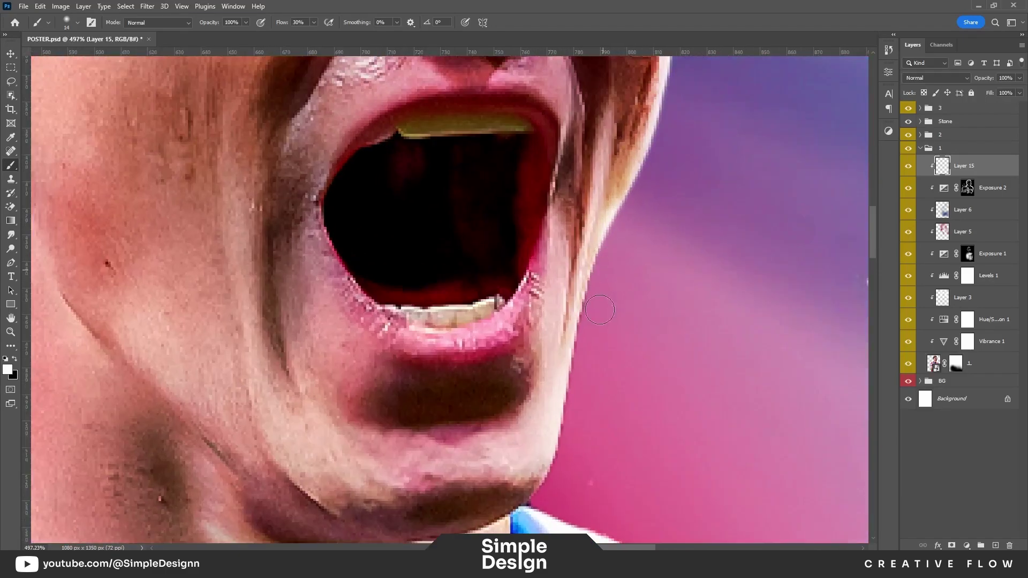
scroll(619, 426, down, 5)
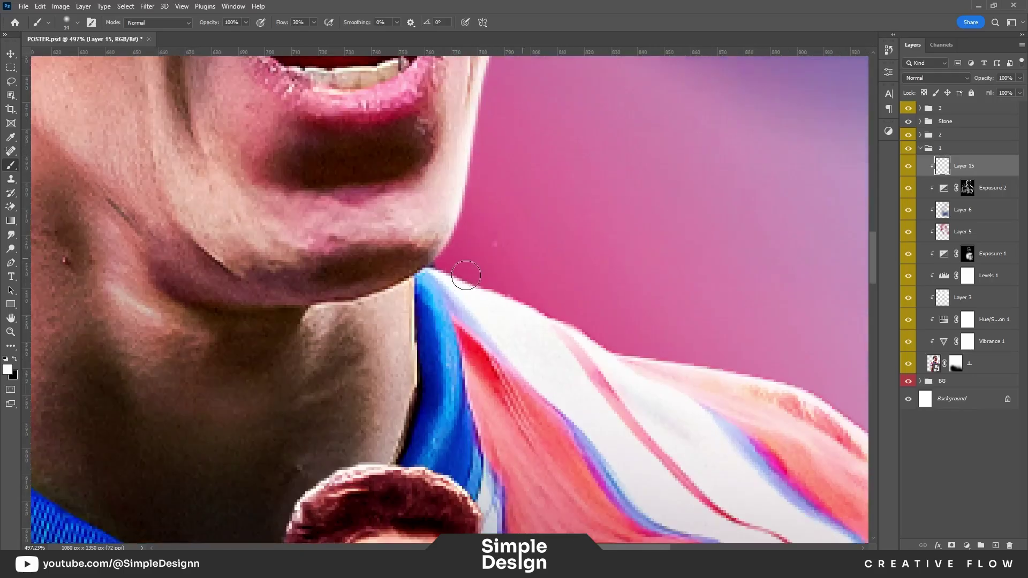
drag(828, 370, 484, 211)
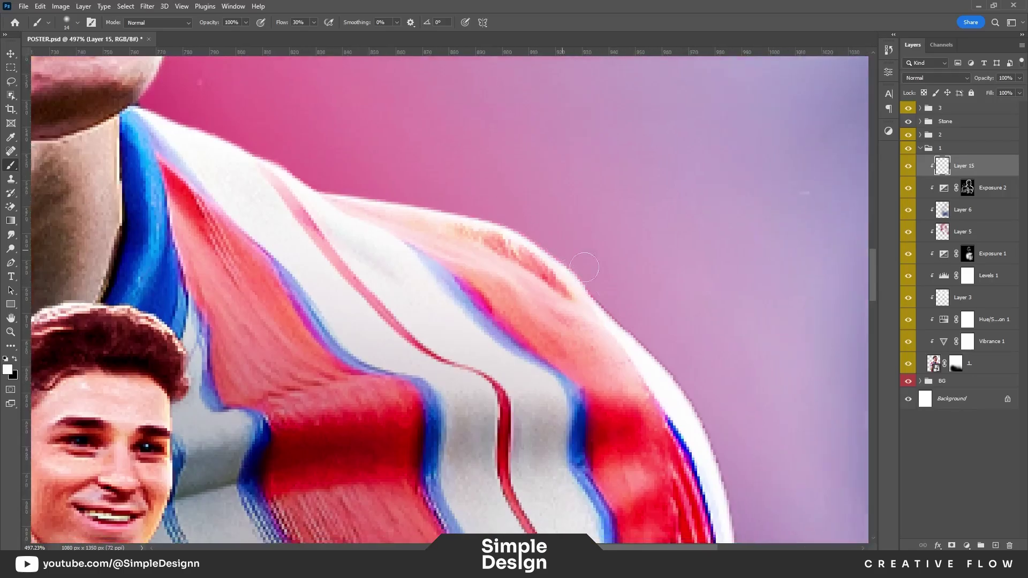
drag(689, 382, 607, 211)
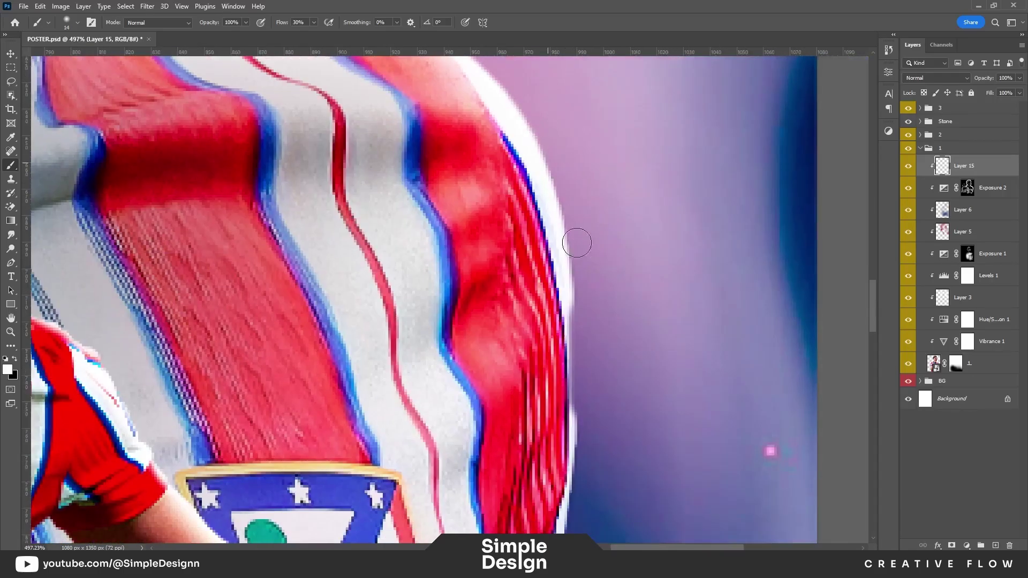
drag(605, 465, 610, 221)
drag(587, 485, 599, 278)
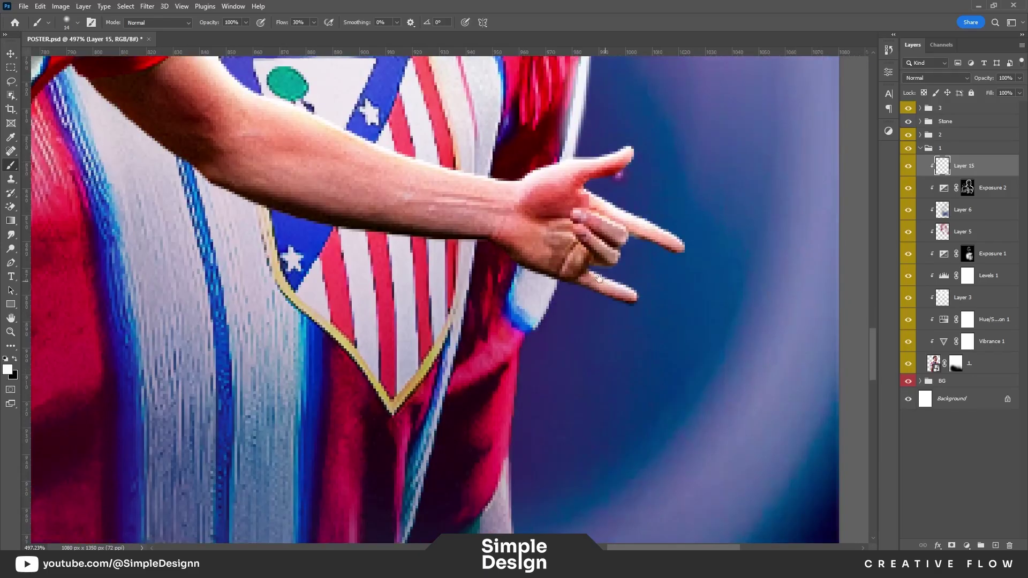
- Zoom in and out to check the painted light on the players
scroll(561, 225, down, 5)
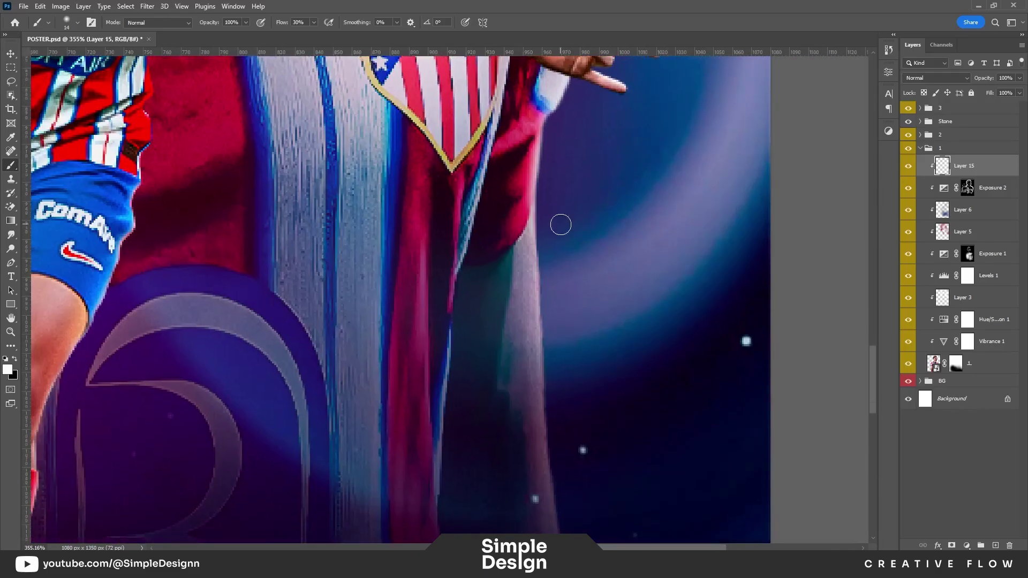
scroll(656, 360, down, 5)
scroll(565, 376, up, 5)
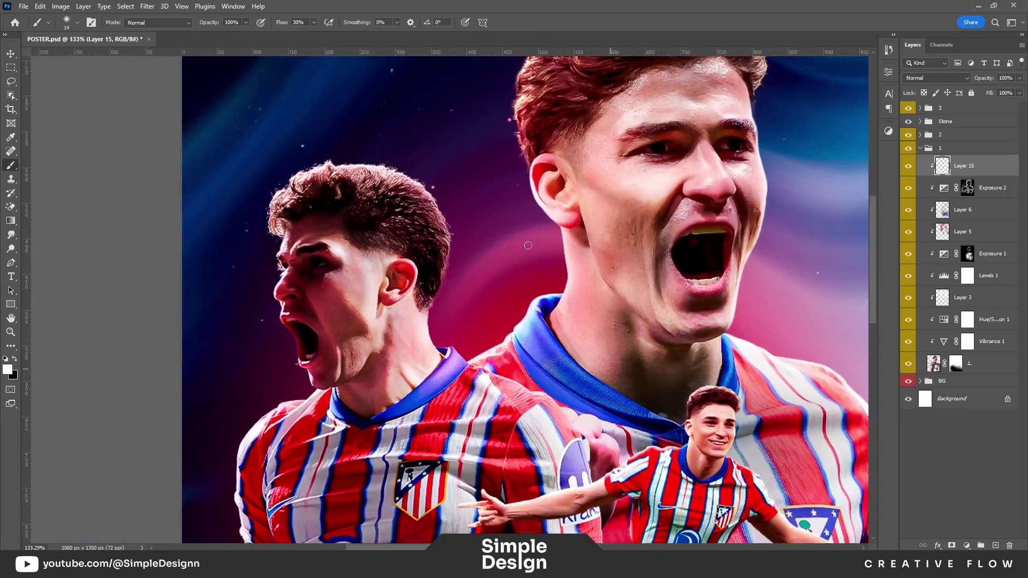
scroll(565, 376, up, 3)
scroll(564, 377, down, 3)
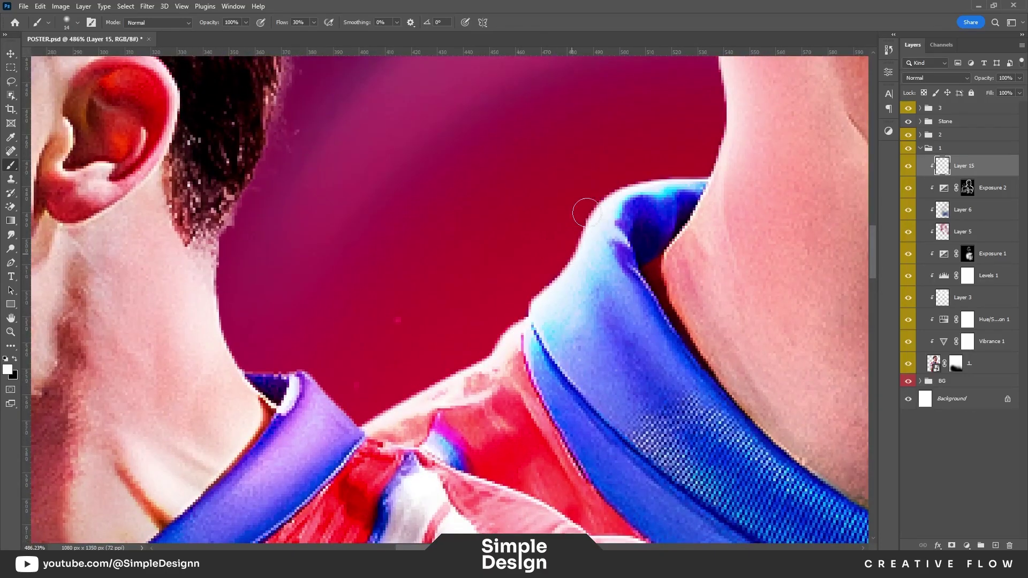
scroll(587, 214, up, 2)
scroll(702, 219, up, 2)
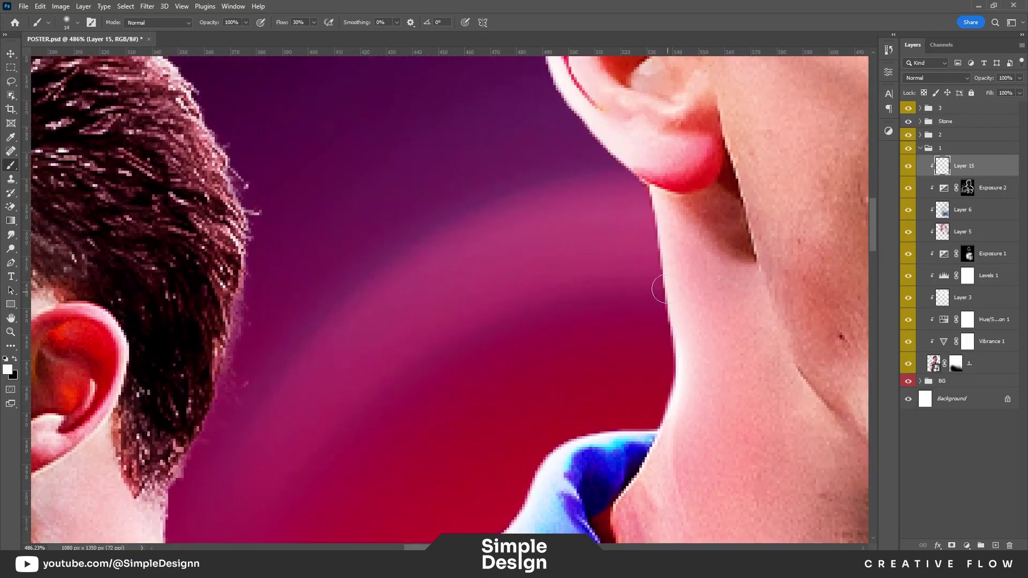
alt+scroll(648, 202, down, 2)
scroll(589, 257, up, 2)
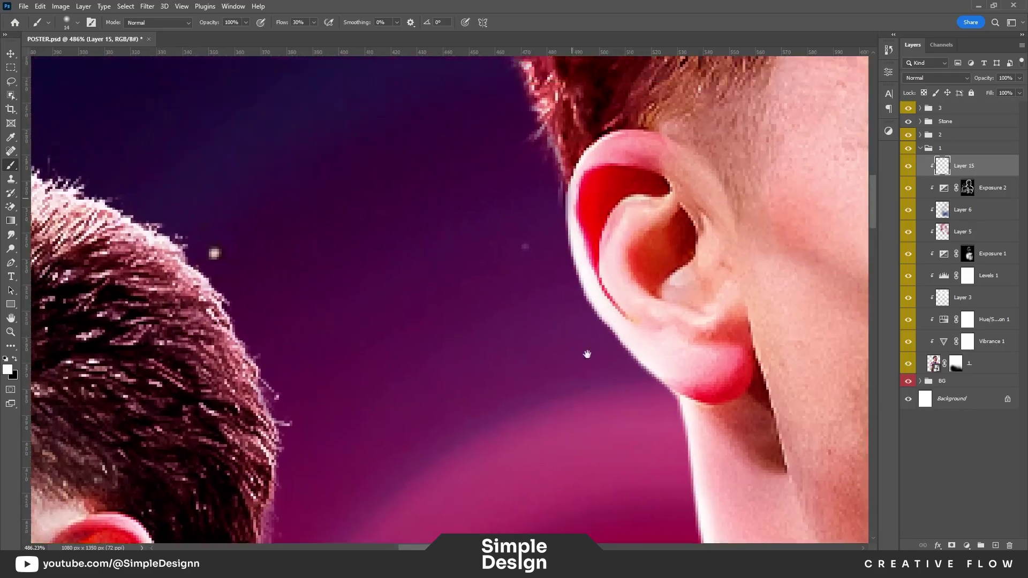
scroll(536, 268, up, 2)
scroll(507, 296, up, 2)
alt+scroll(506, 296, down, 2)
alt+scroll(515, 268, down, 1)
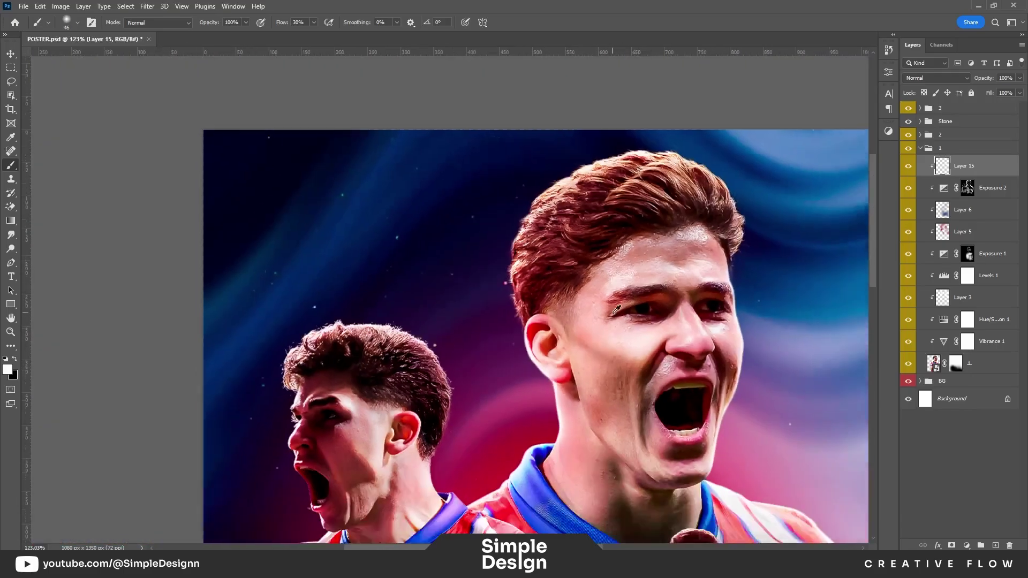
alt+scroll(525, 241, down, 2)
alt+scroll(534, 209, up, 2)
scroll(534, 209, up, 2)
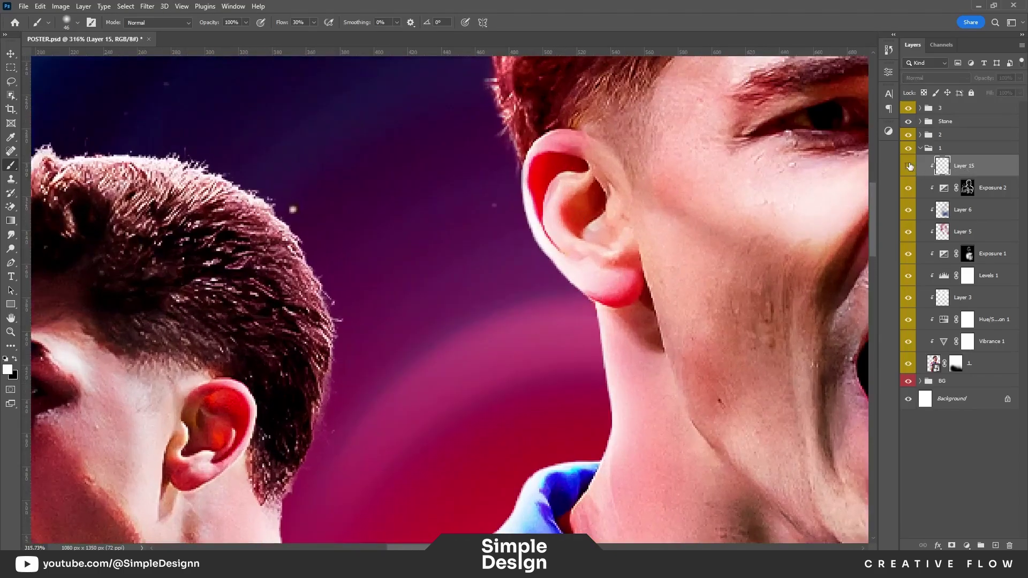
- Paint black on the Exposure 2 mask to remove red tint along the ear's inner rim
click(909, 187)
click(967, 188)
scroll(602, 271, up, 2)
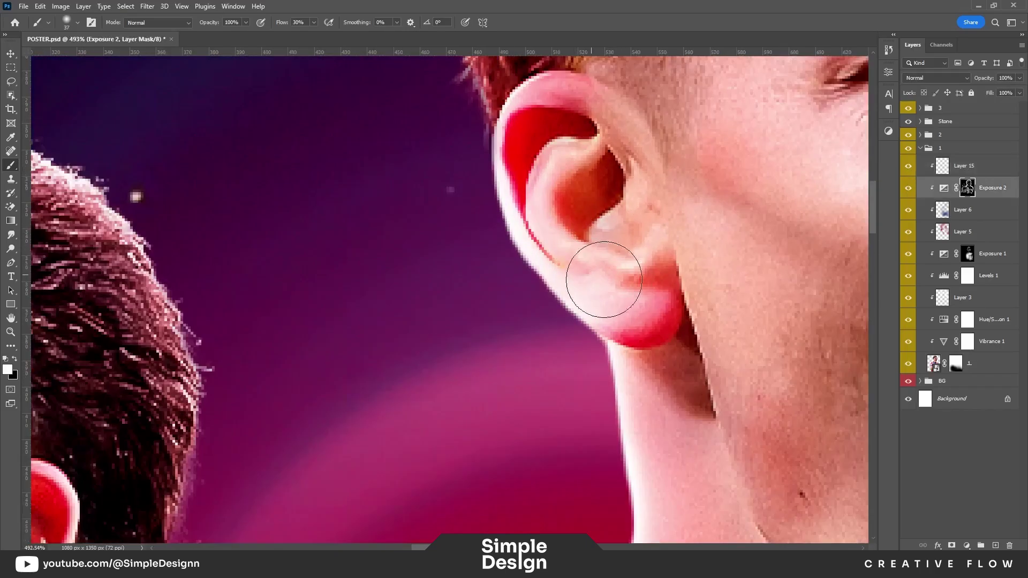
key(x)
drag(558, 236, 529, 227)
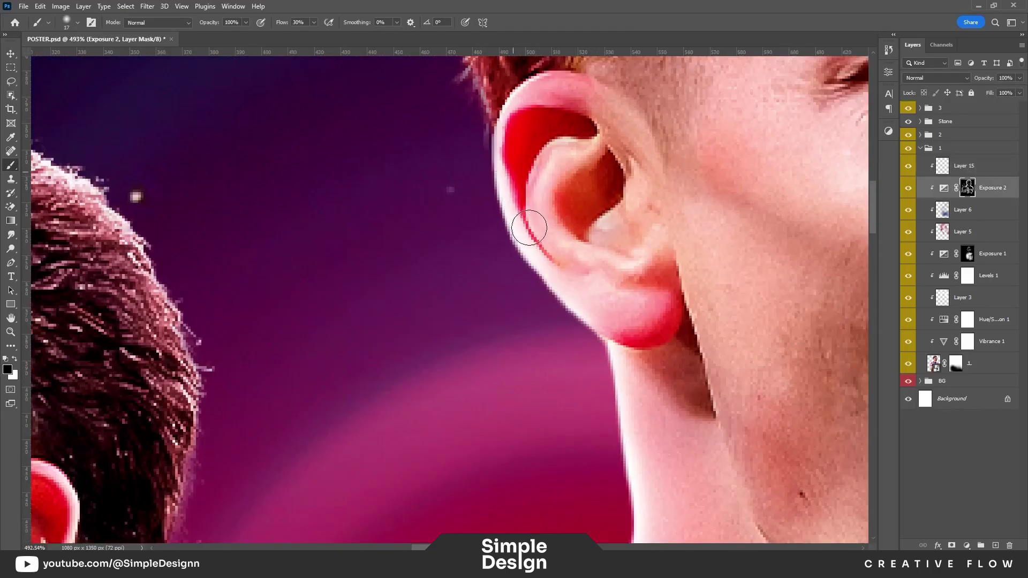
scroll(647, 356, down, 5)
scroll(647, 356, down, 2)
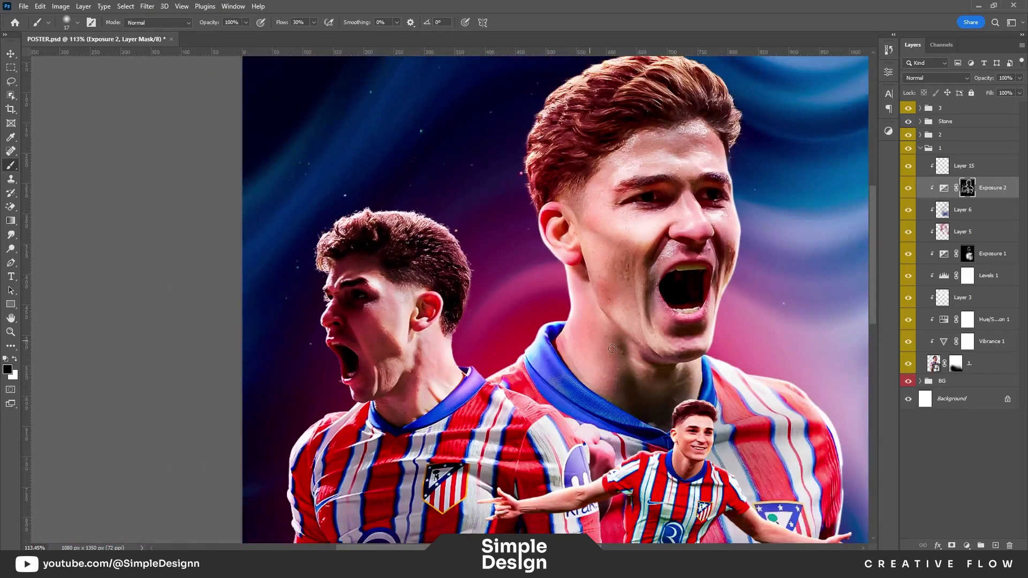
scroll(548, 235, up, 2)
scroll(548, 235, up, 2)
- Enlarge the brush to about 50 px and toggle Layer 3's visibility to compare
drag(601, 275, 621, 275)
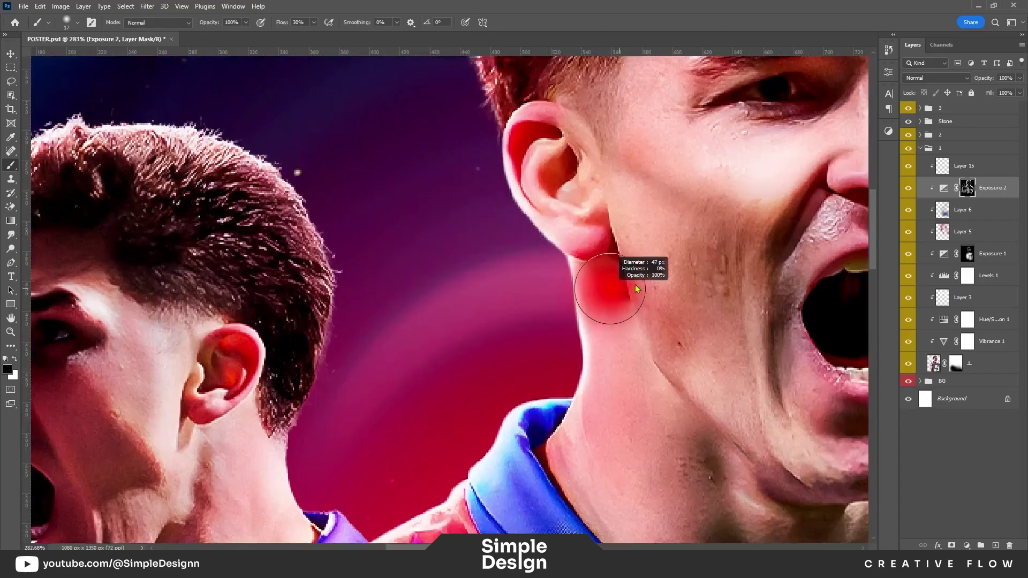
click(908, 254)
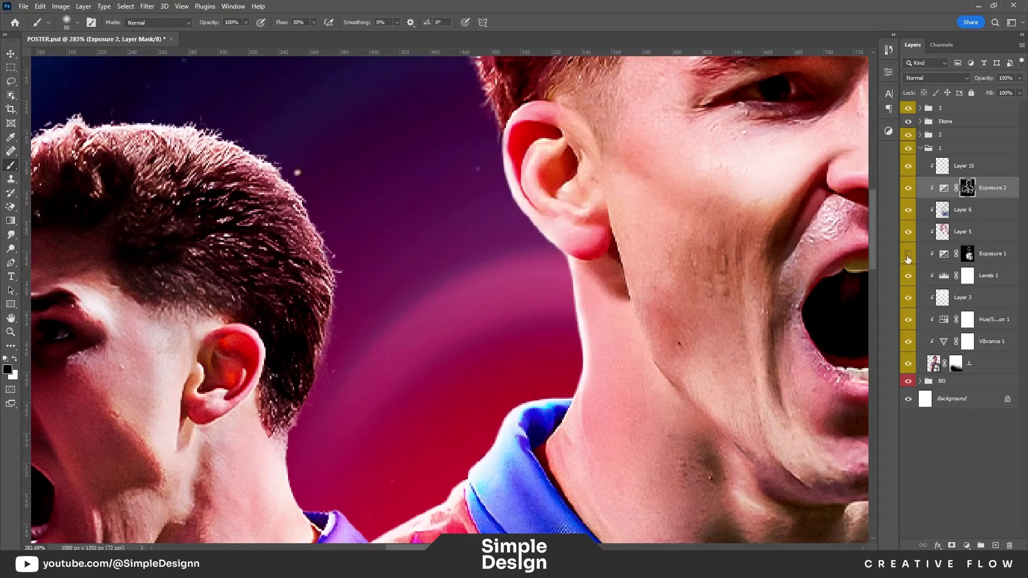
click(908, 275)
click(909, 276)
click(908, 298)
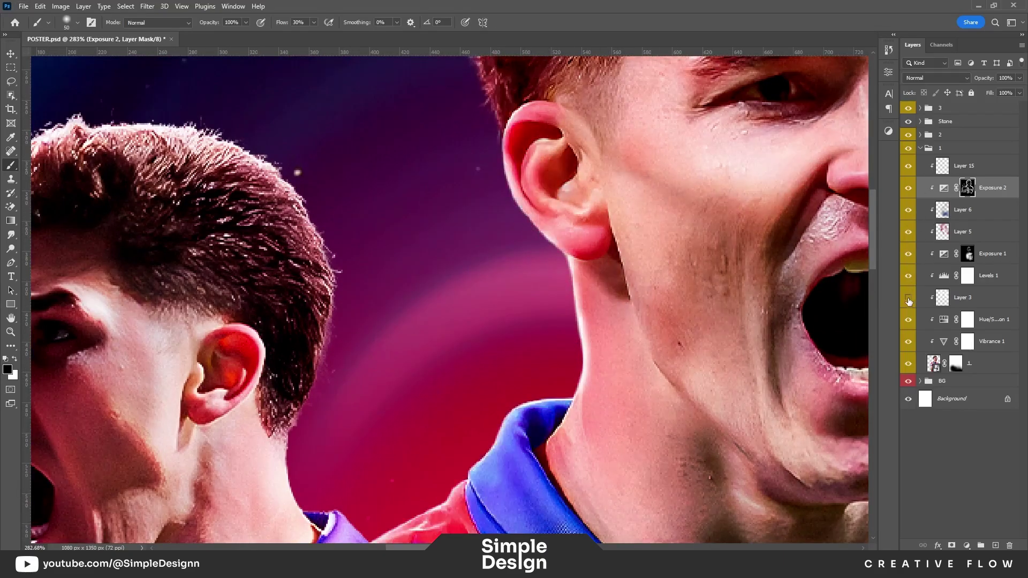
click(980, 298)
- Mask Layer 3, paint out its red tint on the ear edge, and collapse group 1
click(952, 545)
scroll(535, 177, up, 3)
mouse_move(536, 177)
mouse_down()
mouse_move(509, 177)
mouse_move(541, 251)
mouse_move(456, 104)
mouse_up()
scroll(471, 97, down, 2)
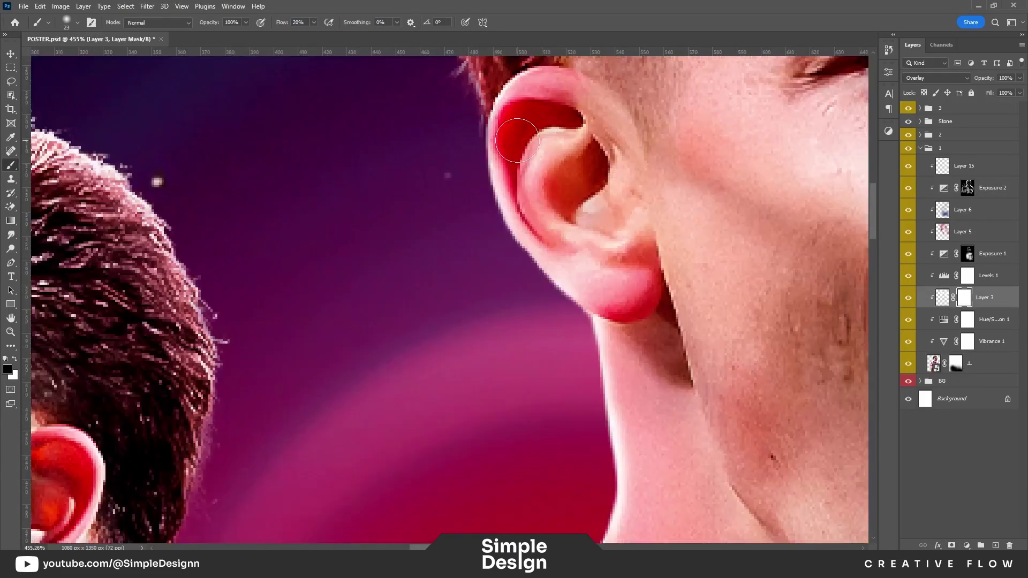
drag(518, 141, 538, 212)
scroll(569, 229, down, 4)
scroll(616, 268, down, 2)
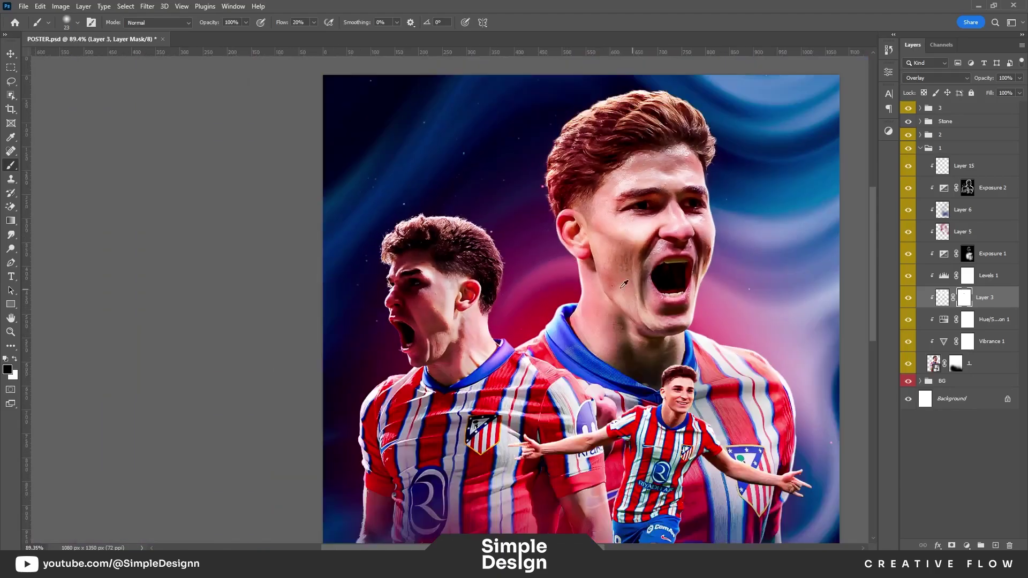
scroll(676, 304, down, 1)
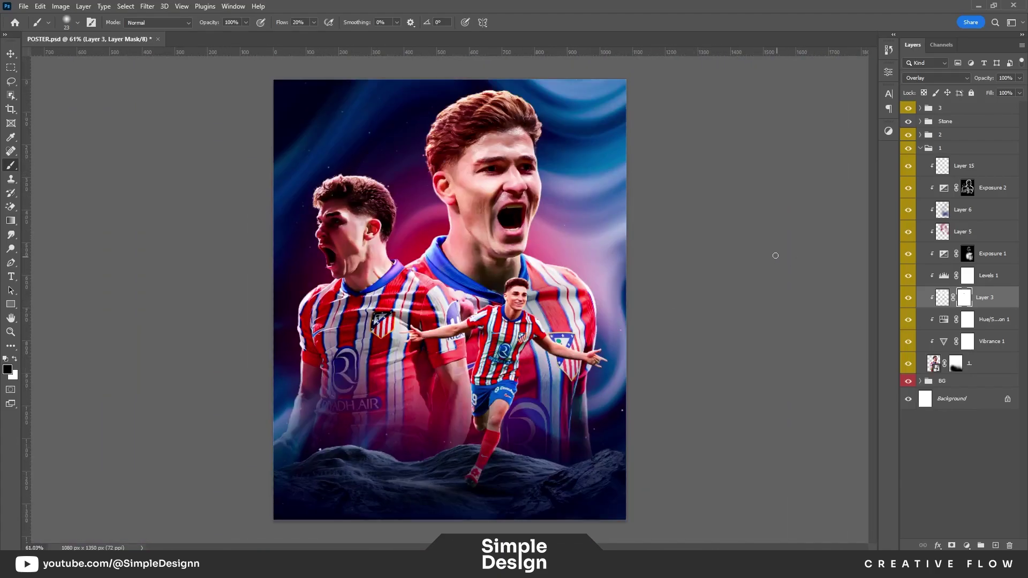
click(920, 148)
- Show and select the small player's Layer 3, and brighten its highlights with Levels
key(v)
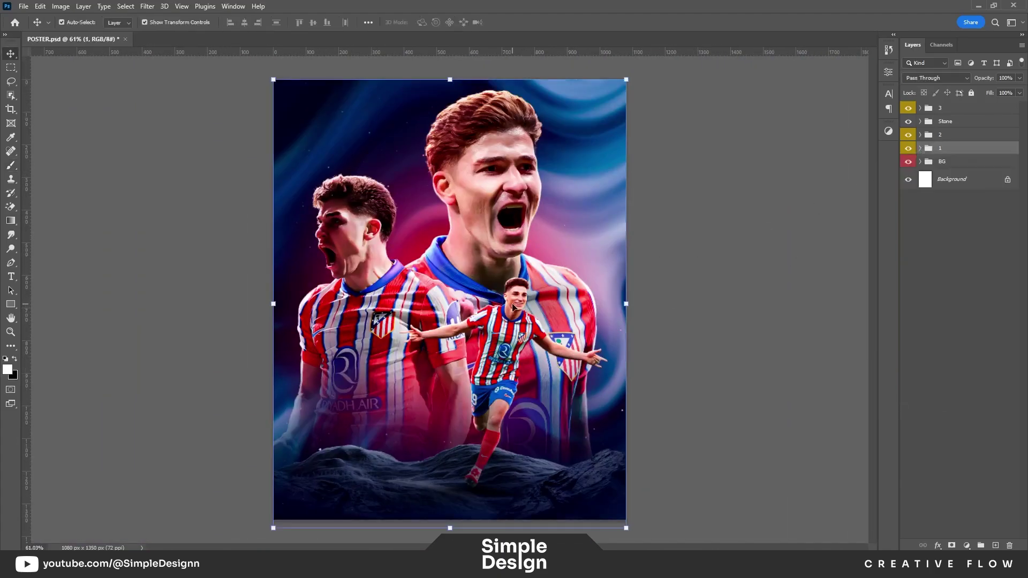
click(514, 309)
scroll(514, 309, up, 3)
click(908, 258)
click(964, 258)
key(ctrl+l)
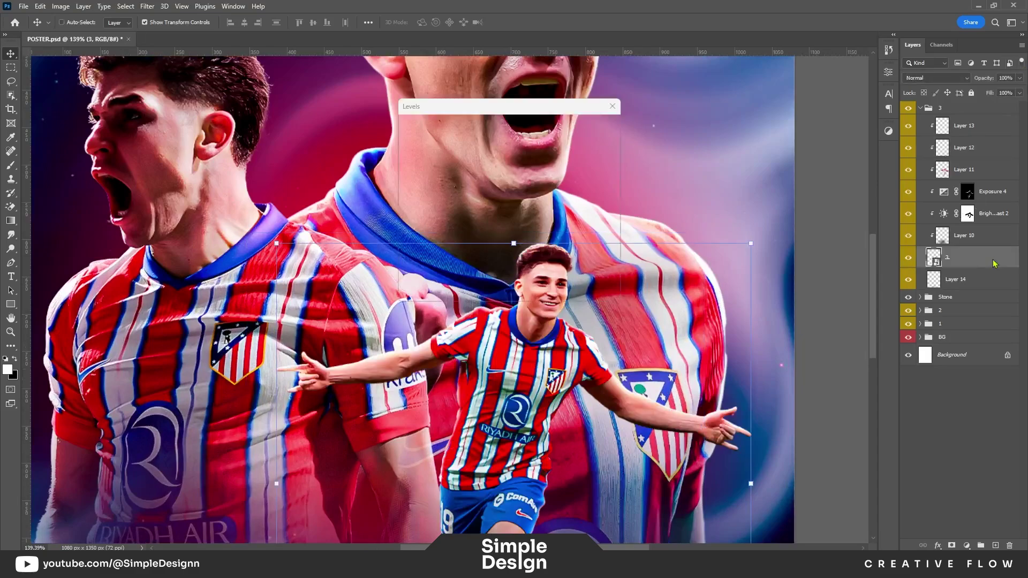
drag(418, 233, 413, 232)
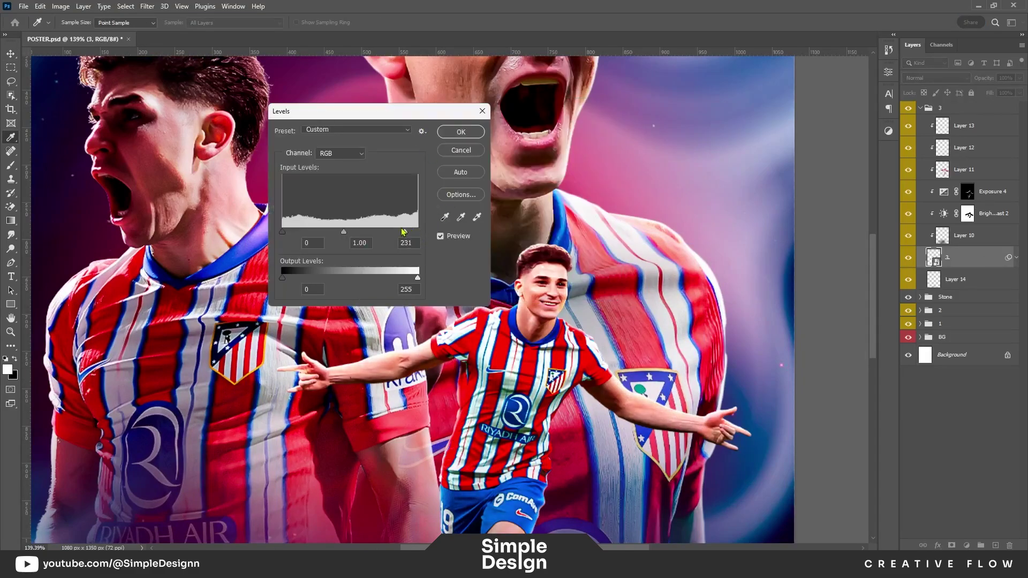
click(462, 134)
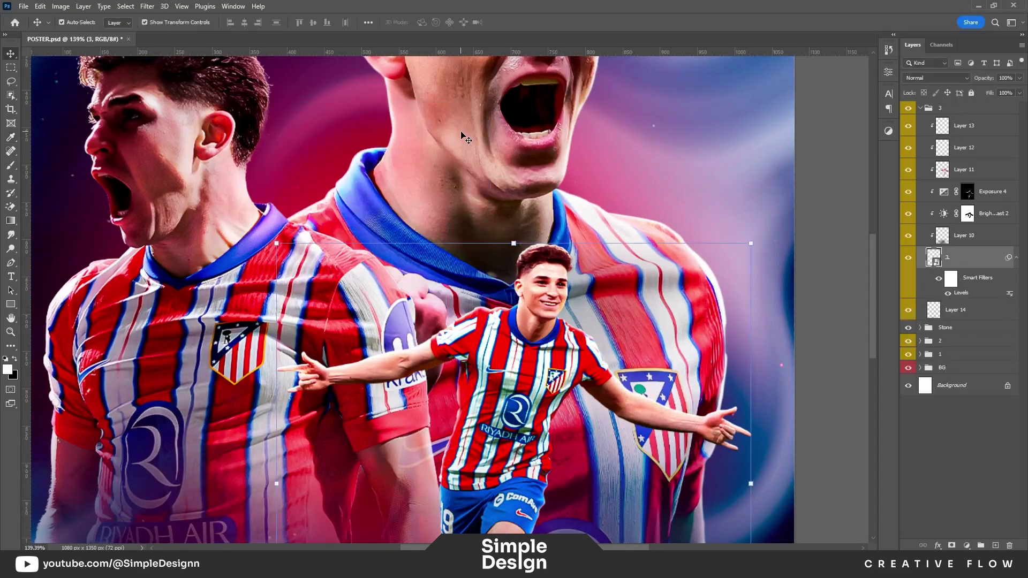
key(ctrl+0)
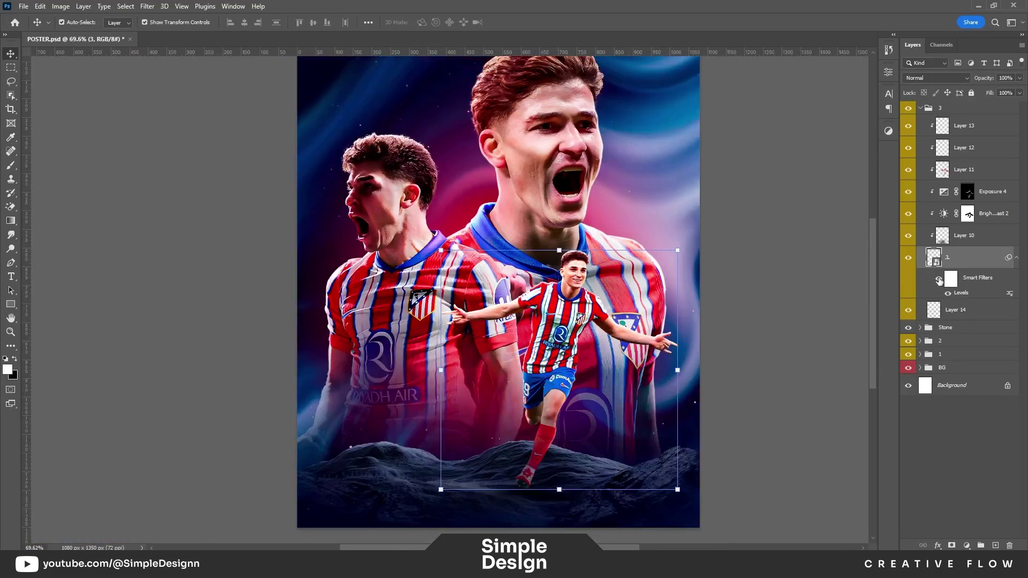
- Fill the Levels smart filter mask with black and set a white brush
click(939, 278)
click(951, 279)
key(x)
key(alt+BackSpace)
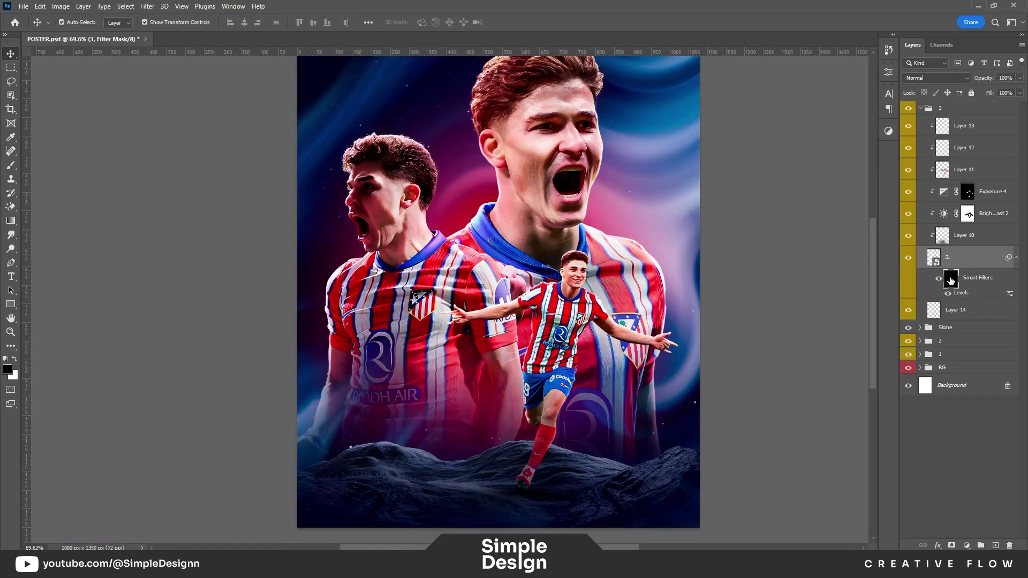
key(b)
scroll(595, 283, up, 5)
key(x)
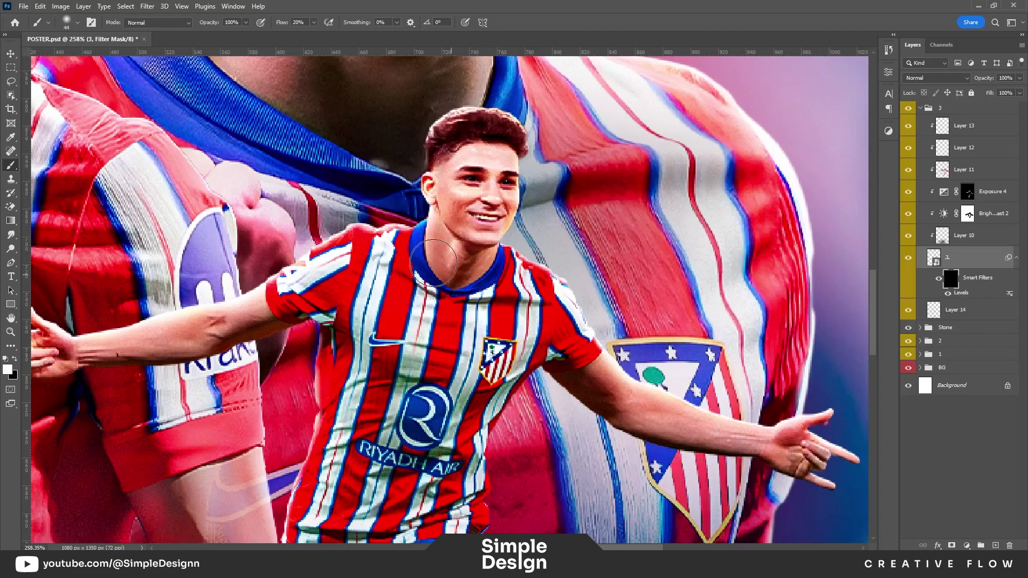
- Paint white on the filter mask to reveal the brightening on both forearms
drag(814, 428, 717, 417)
drag(145, 327, 257, 311)
scroll(412, 352, down, 2)
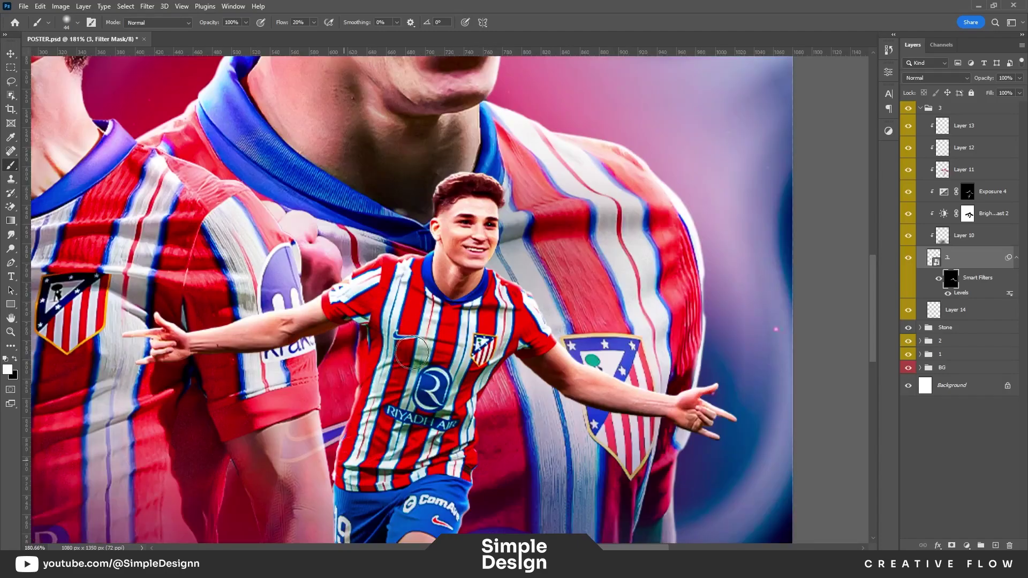
scroll(504, 321, down, 2)
scroll(495, 440, down, 2)
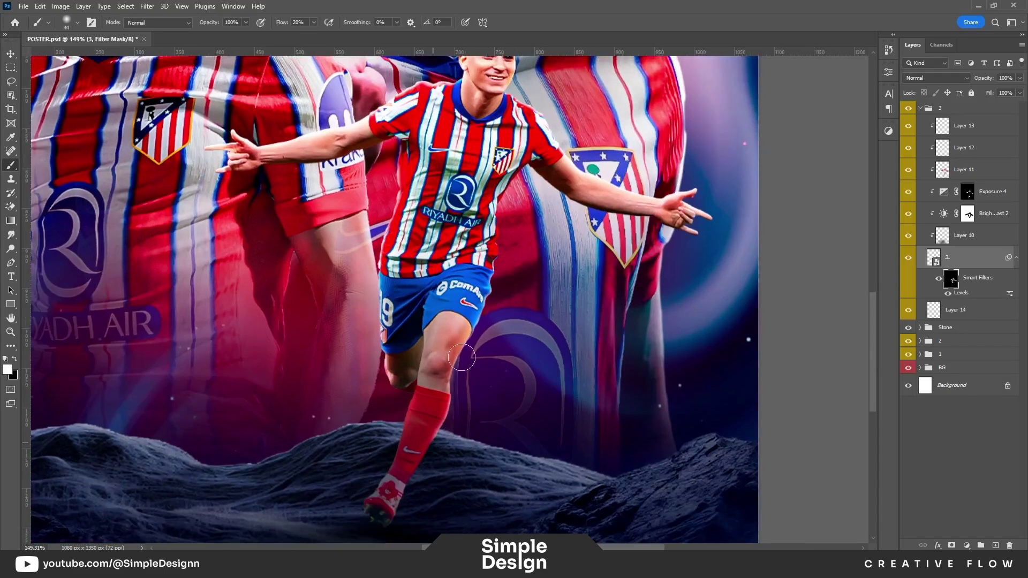
scroll(512, 260, down, 1)
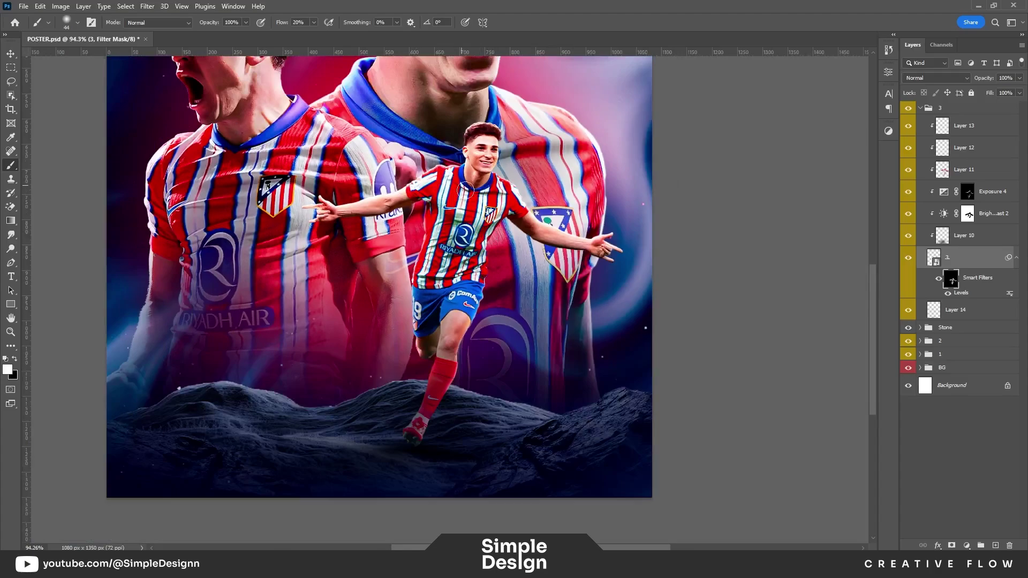
scroll(466, 190, down, 2)
click(985, 457)
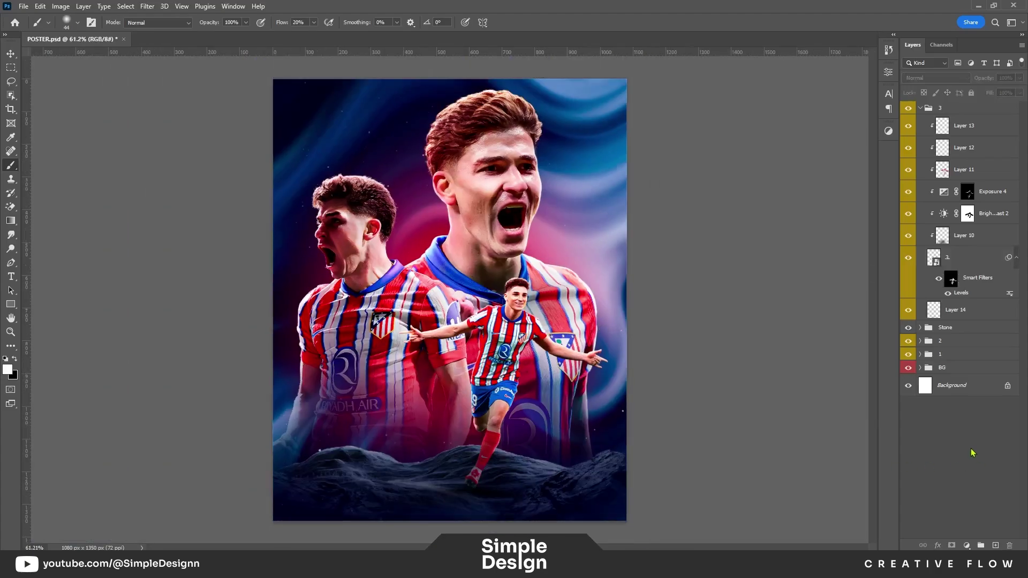
- Add a new Layer 16 to group 3 and set it to Overlay blending
scroll(560, 410, up, 2)
scroll(561, 410, up, 2)
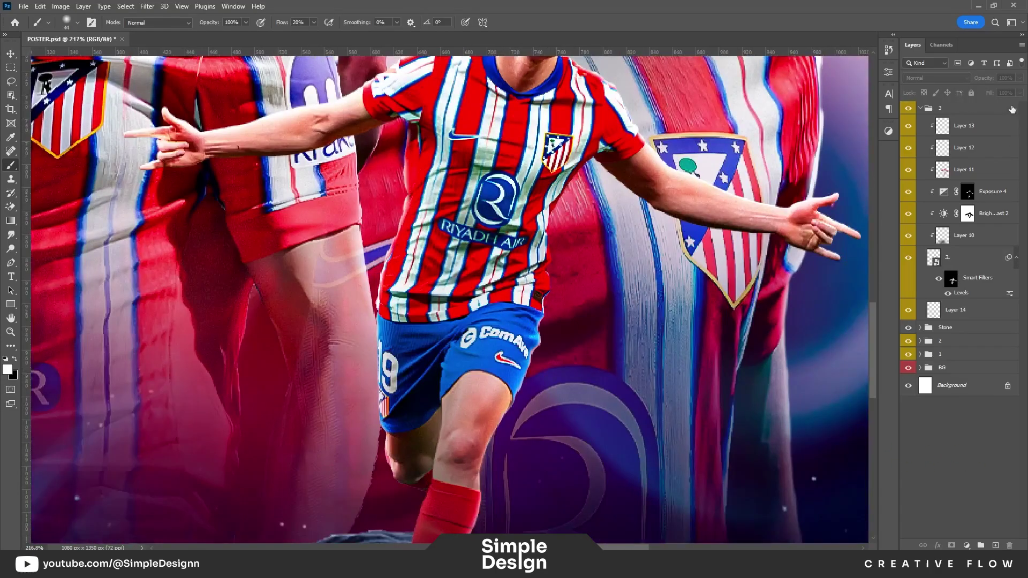
click(996, 546)
key(i)
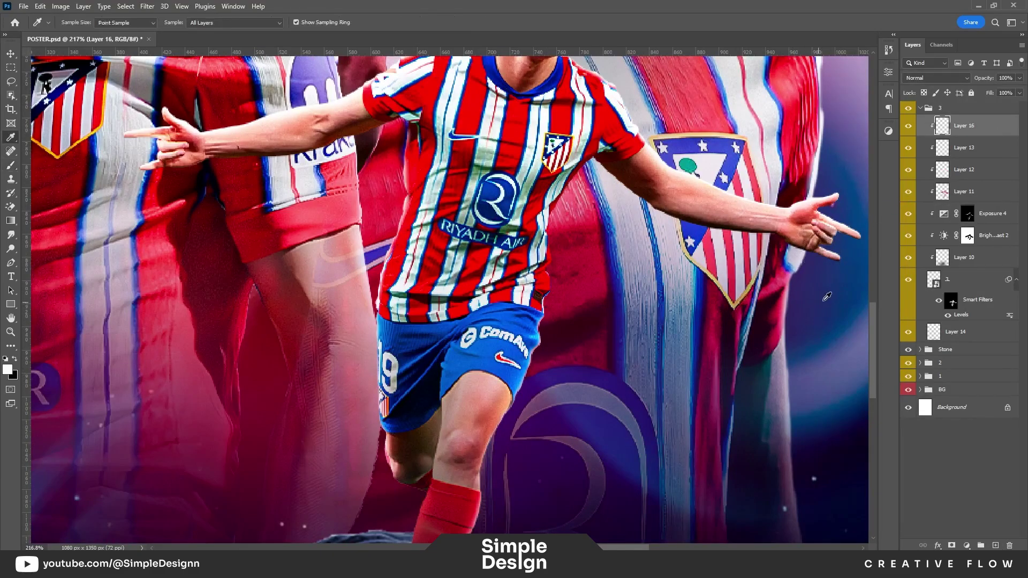
key(b)
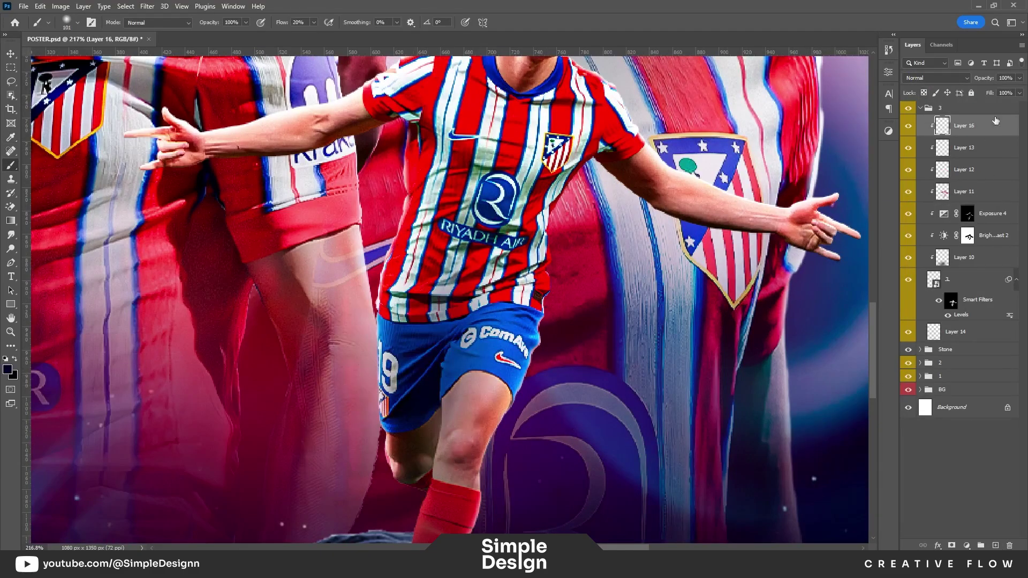
click(936, 78)
click(921, 199)
- Brush faint white light at 1–3% flow over the small player's torso and head
key(ctrl+z)
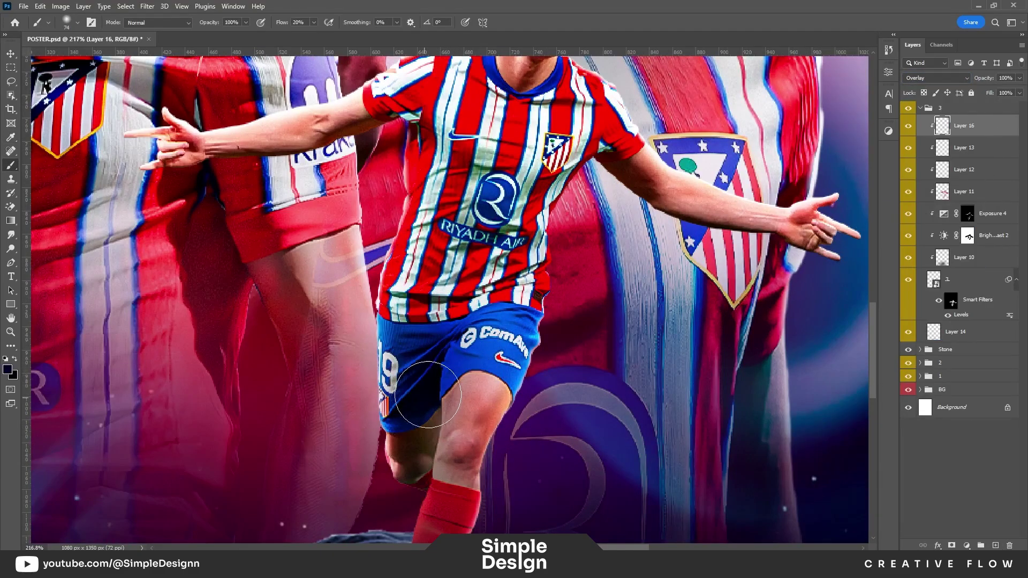
key(bracketleft)
drag(479, 163, 496, 489)
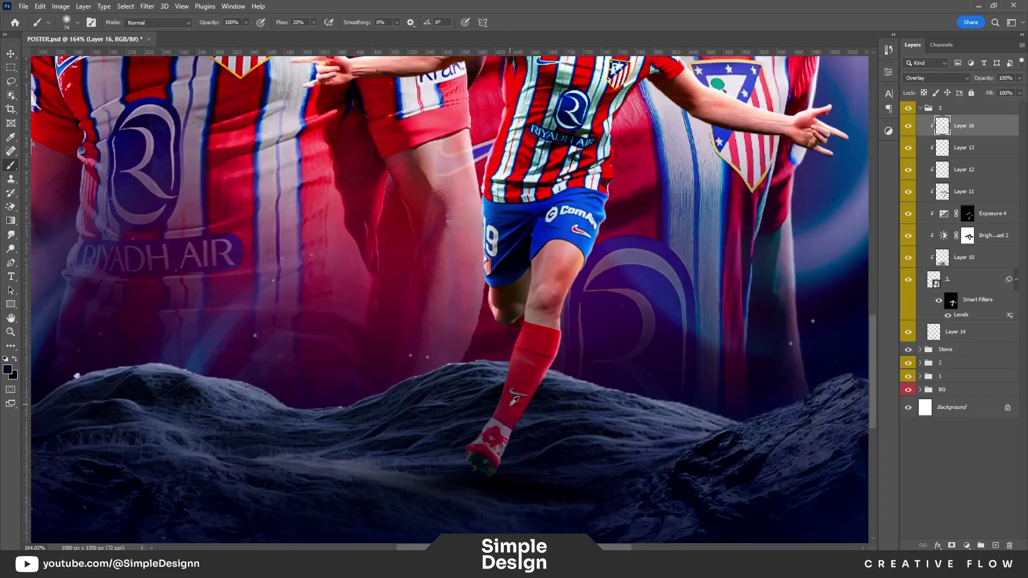
key(bracketleft)
key(bracketleft)
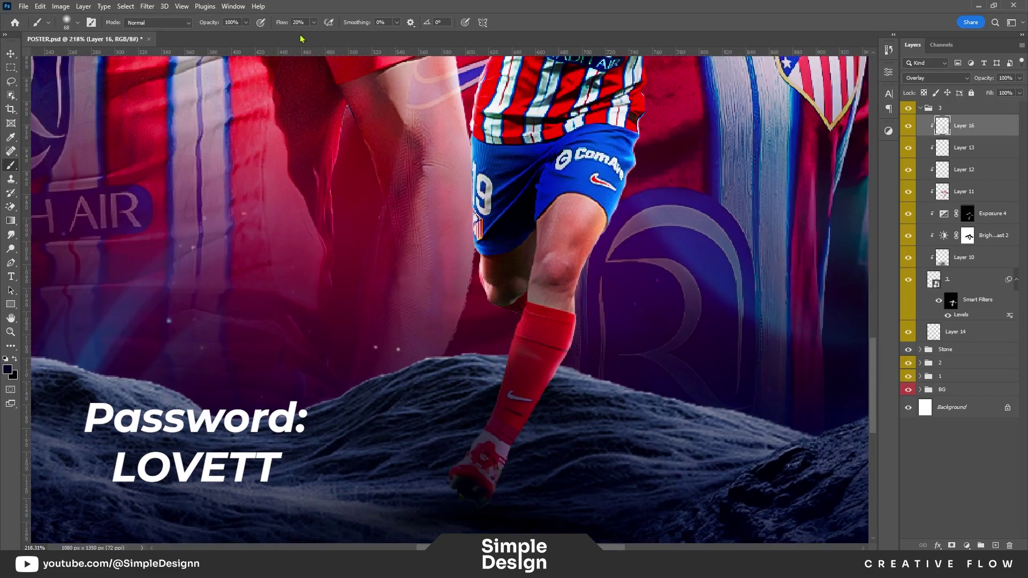
text(1)
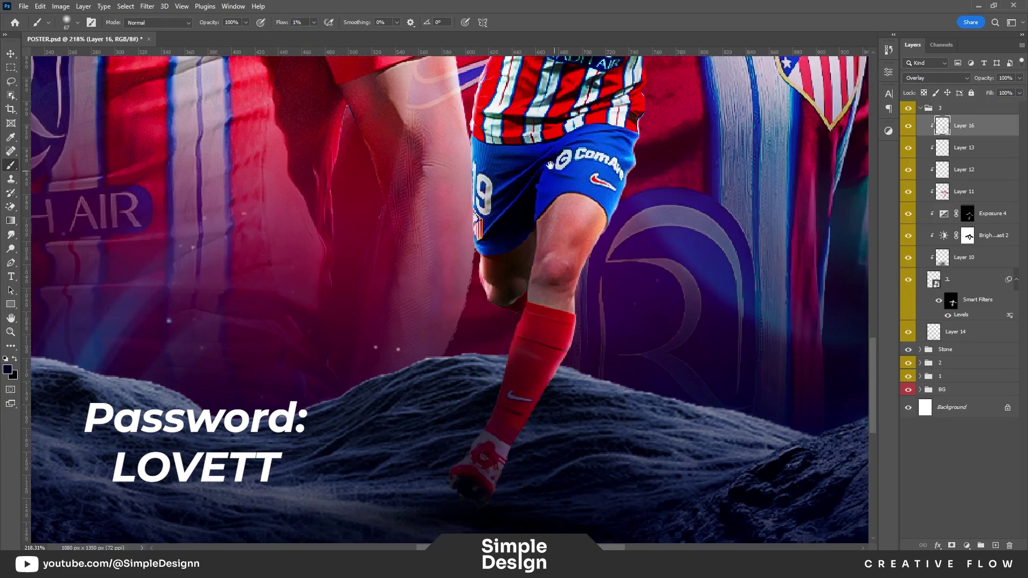
drag(550, 165, 550, 390)
text(3)
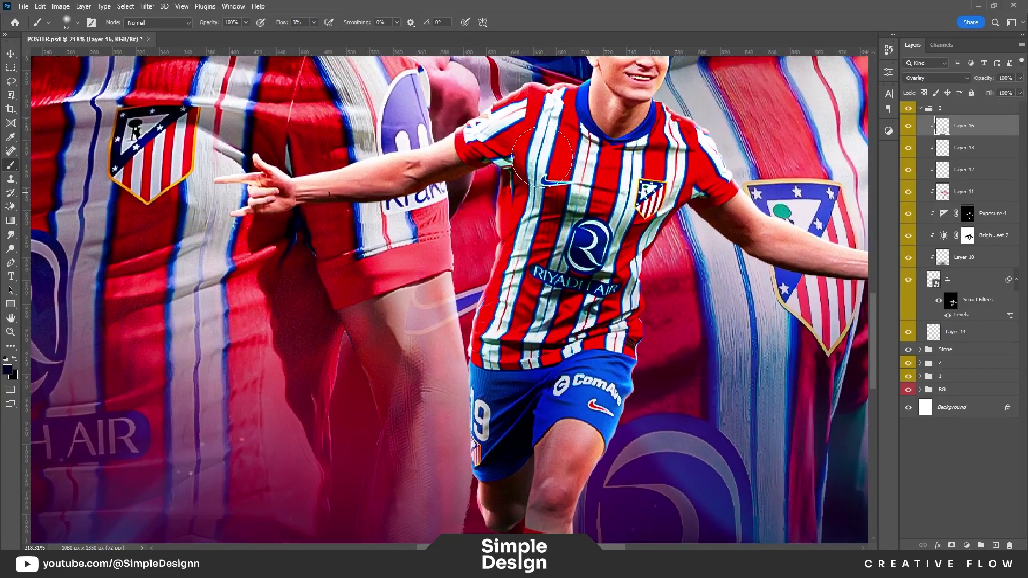
drag(688, 256, 587, 334)
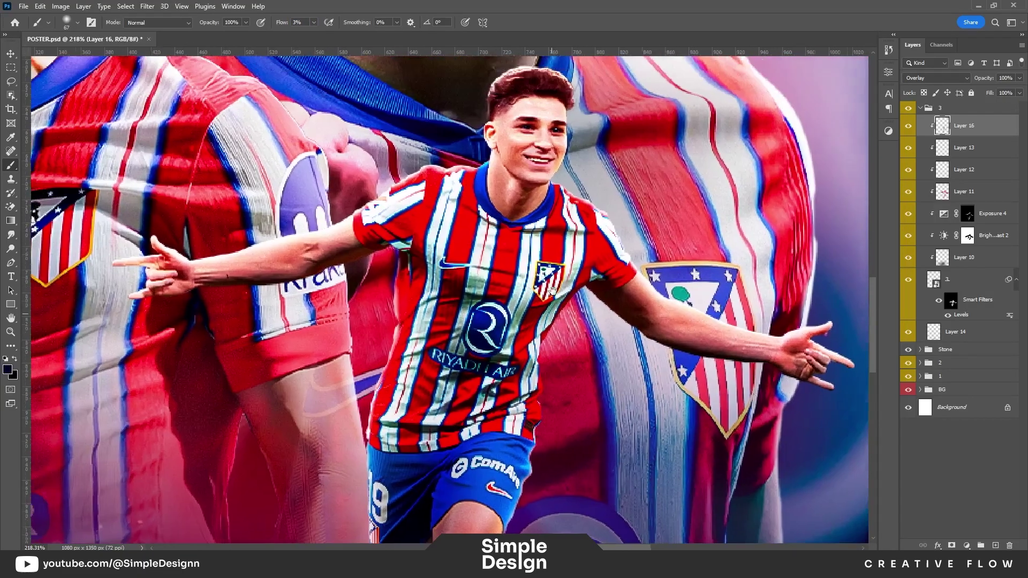
key(bracketleft)
key(bracketleft)
key(bracketleft)
scroll(524, 143, down, 2)
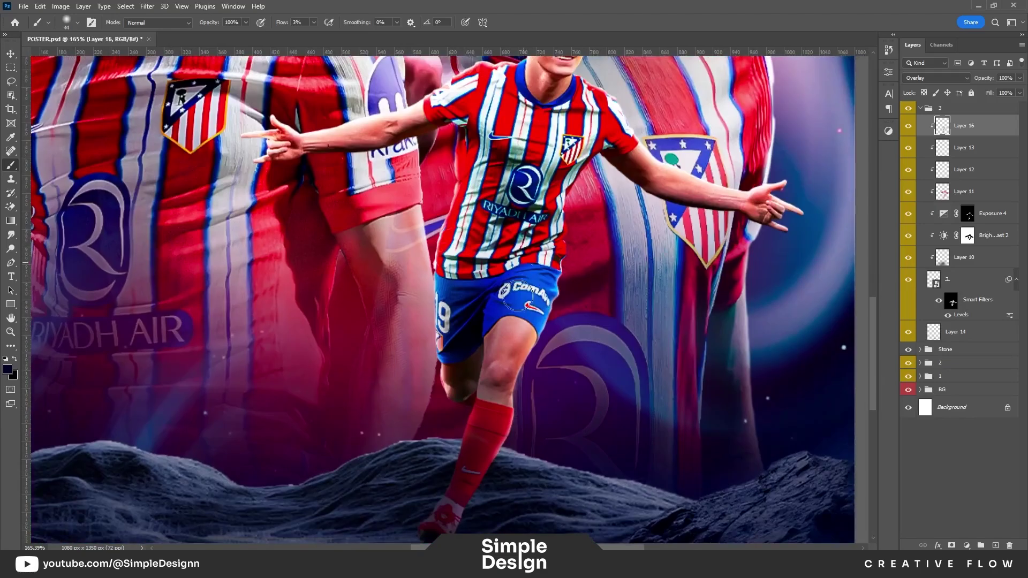
scroll(536, 316, down, 2)
scroll(595, 275, down, 3)
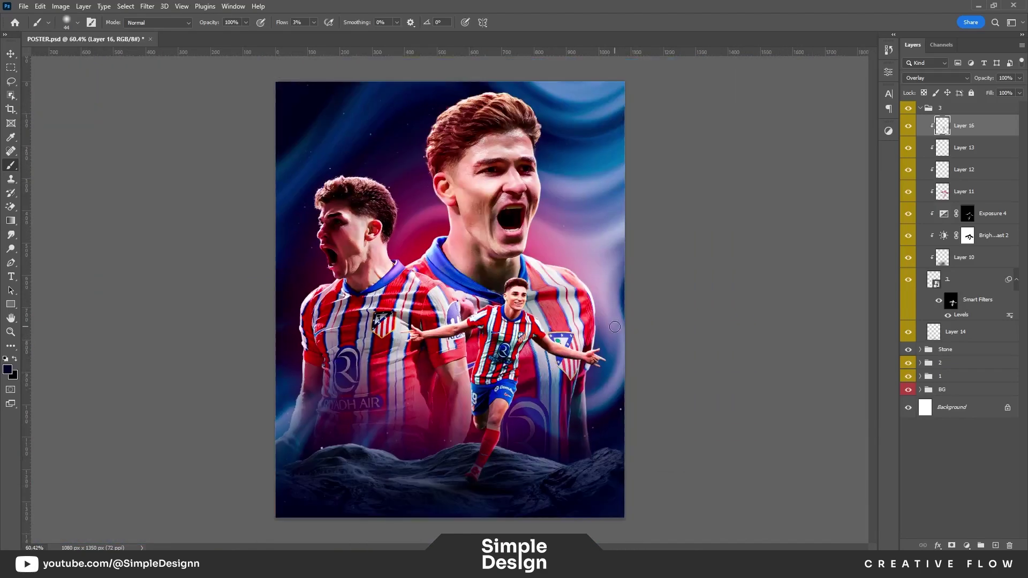
- Add a new Overlay layer in the BG group with a huge white brush ready
click(921, 109)
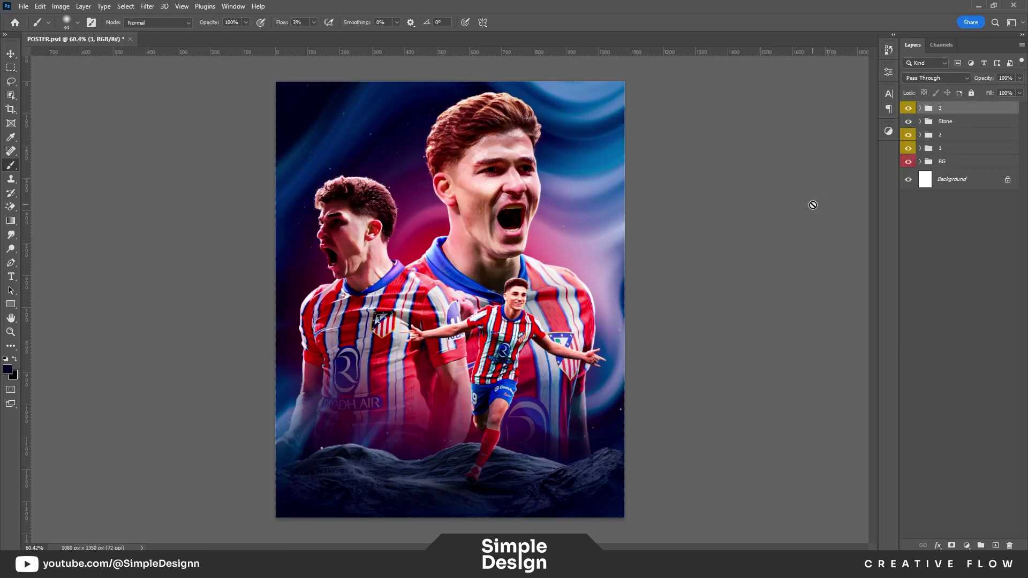
click(921, 162)
click(959, 179)
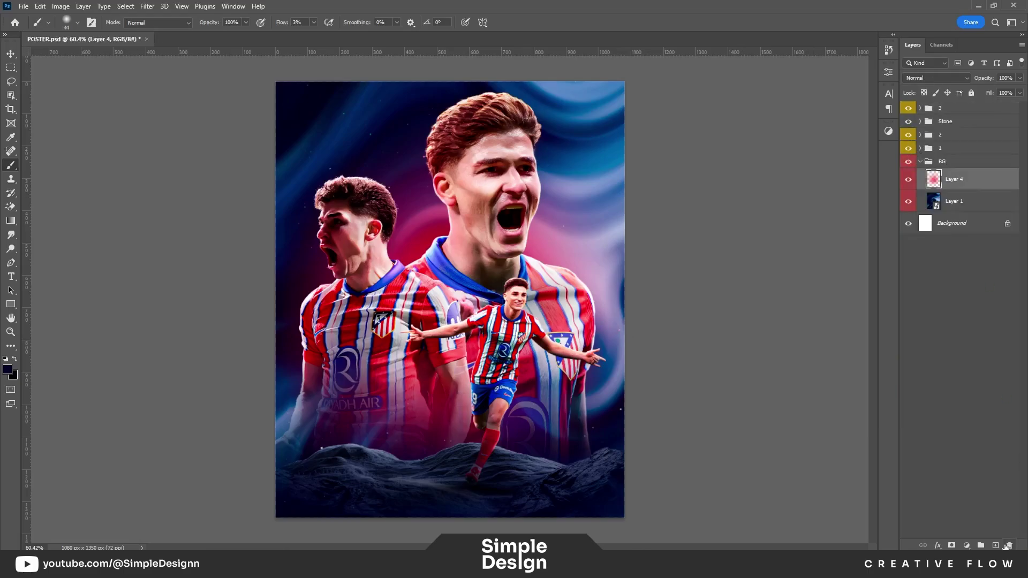
drag(410, 310, 456, 300)
key(d)
key(x)
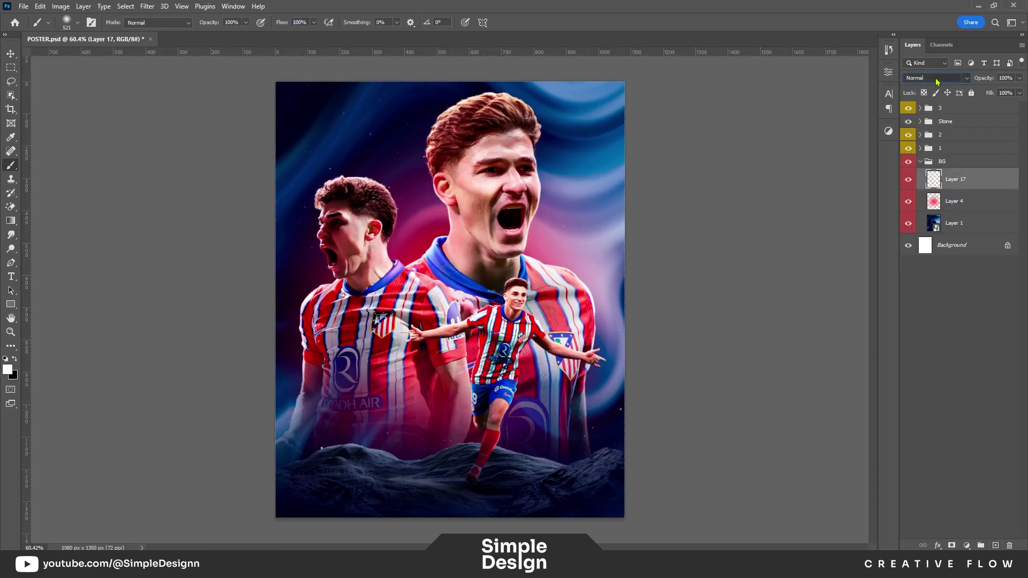
click(936, 78)
click(932, 199)
- Paint a large soft white glow over the poster centre behind the players
click(427, 305)
drag(563, 316, 482, 316)
key(ctrl+minus)
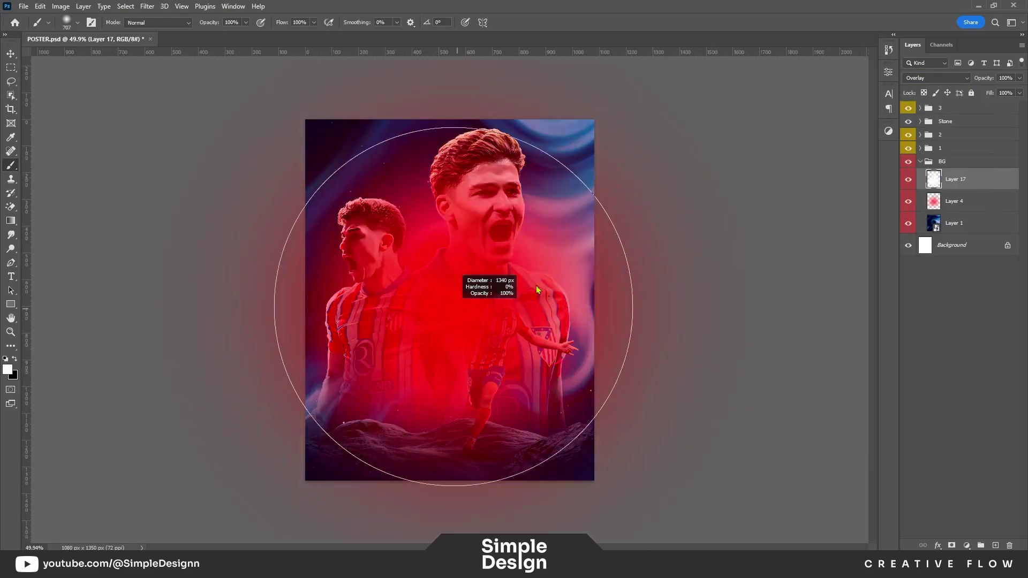
mouse_move(461, 357)
mouse_down()
mouse_move(469, 358)
mouse_move(460, 358)
mouse_up()
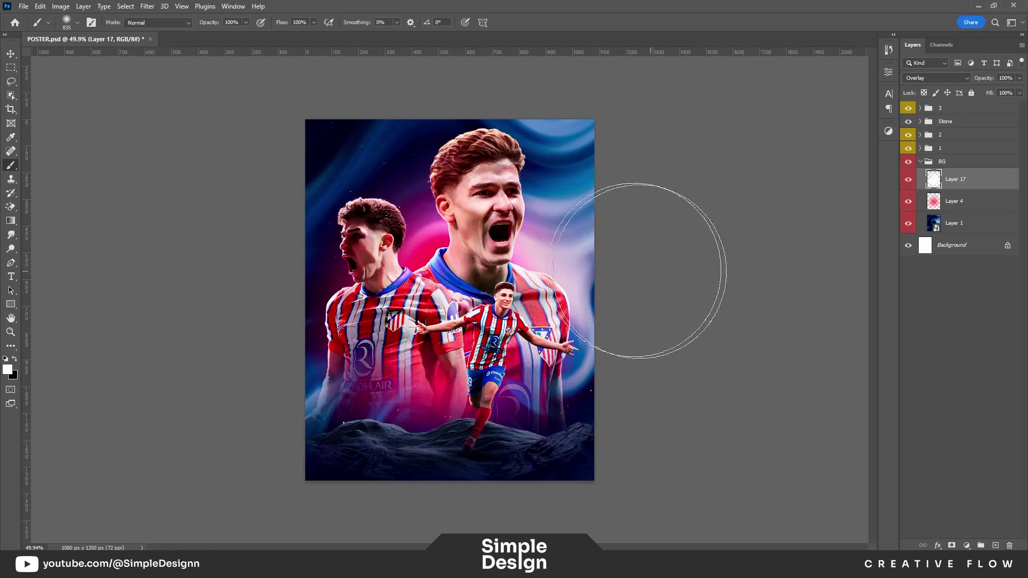
key(ctrl+plus)
scroll(562, 108, down, 5)
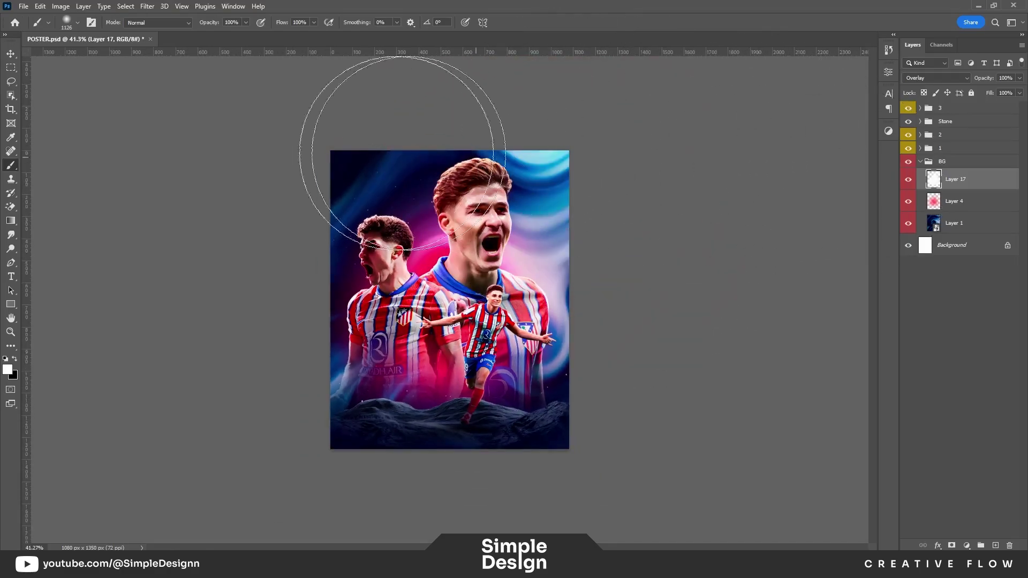
scroll(447, 221, up, 5)
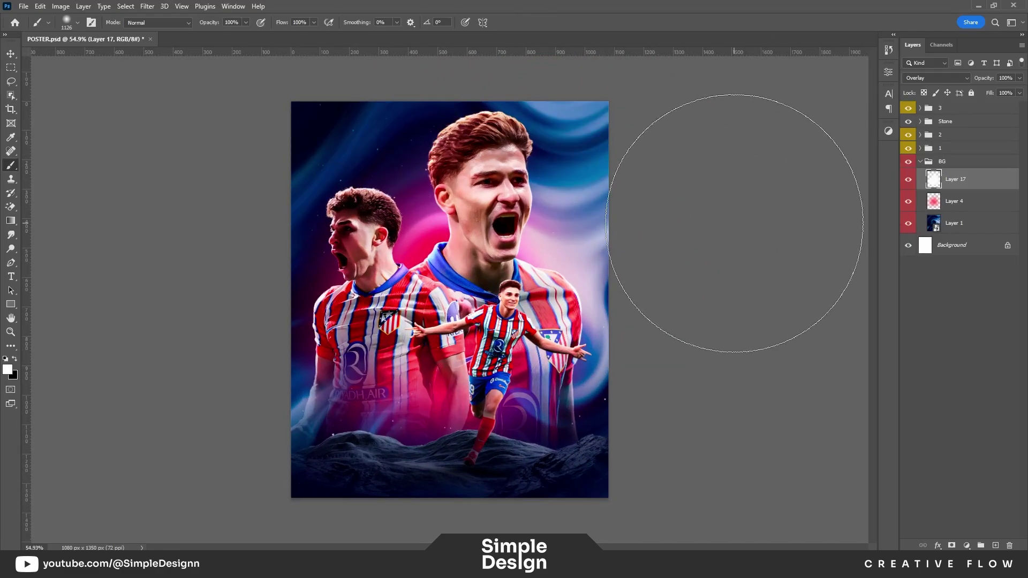
key(bracketleft)
scroll(646, 166, down, 2)
- Lower the brush strength and paint faint light into the sky near the top
key(shift+5)
key(shift+2)
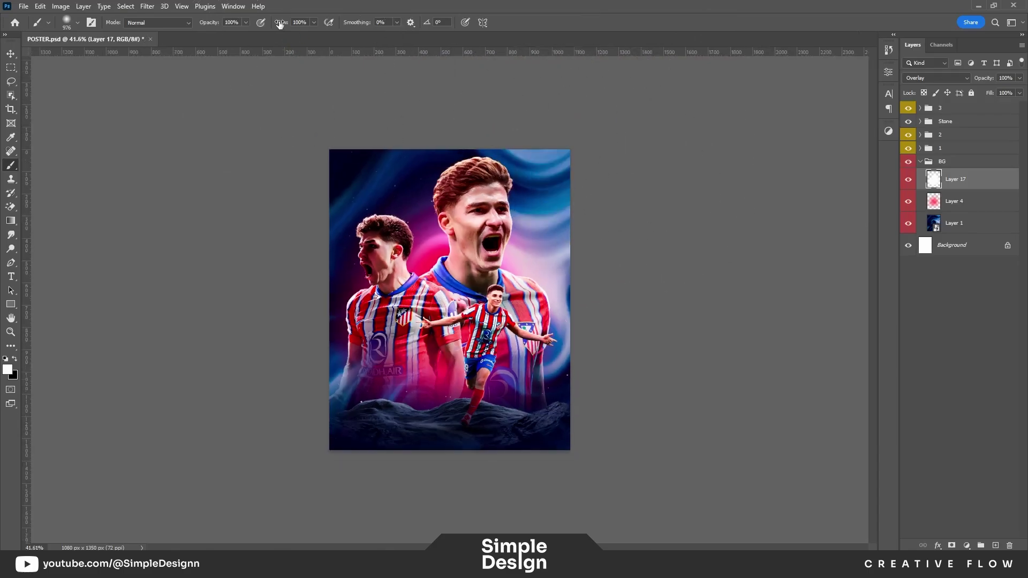
key(bracketleft)
key(bracketleft)
key(bracketleft)
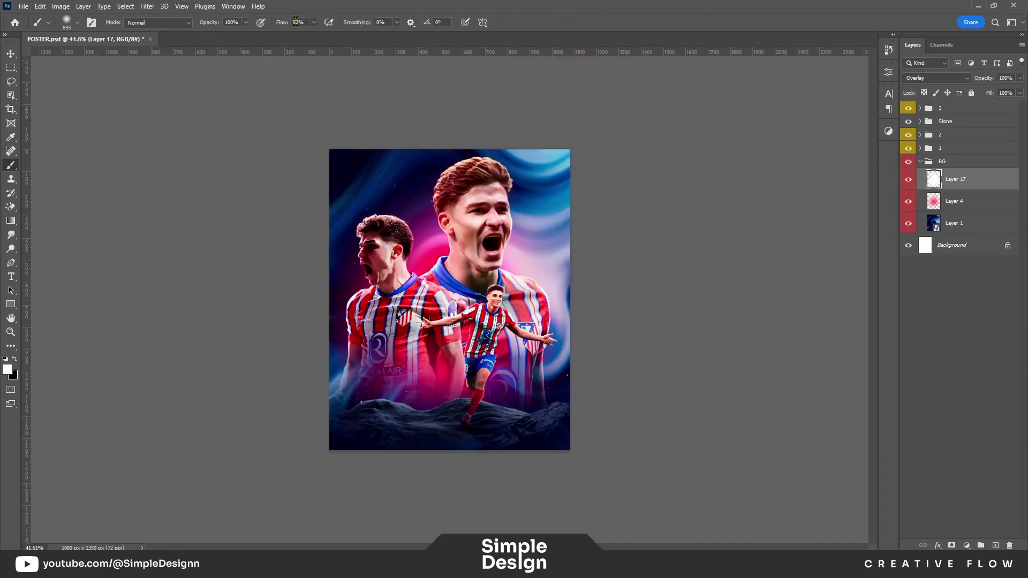
drag(473, 195, 536, 177)
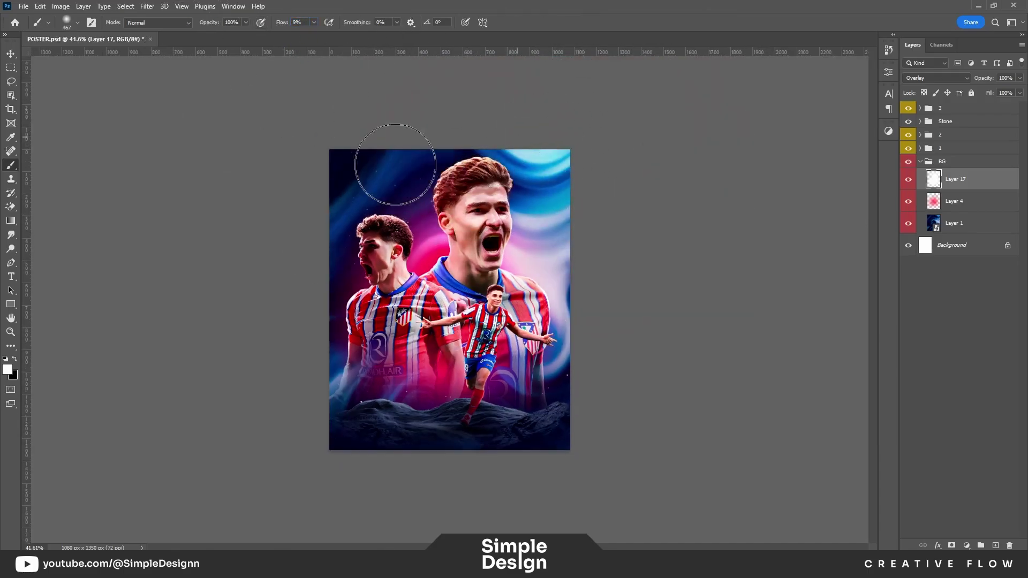
scroll(571, 237, up, 2)
key(x)
- Save the poster
key(ctrl+s)
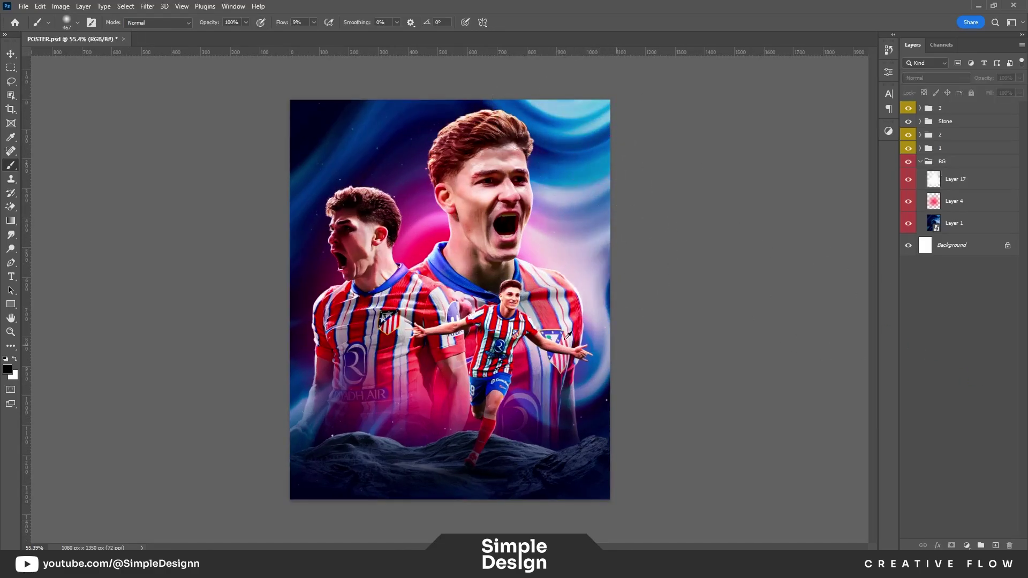
scroll(564, 340, up, 1)
scroll(558, 341, up, 2)
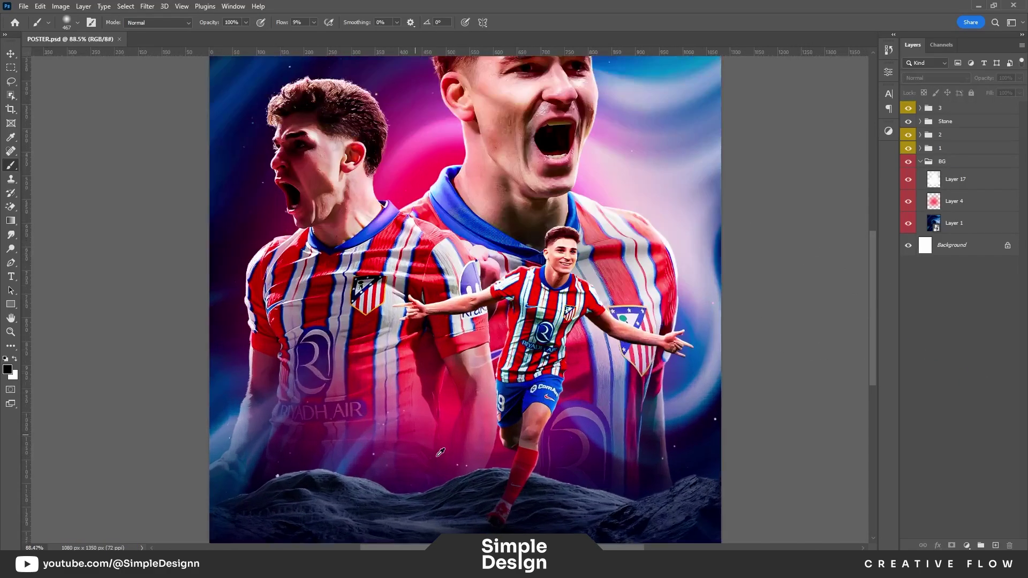
scroll(498, 349, up, 3)
- Select the Stone group's brightness/contrast adjustment layer
key(v)
click(488, 352)
right_click(909, 124)
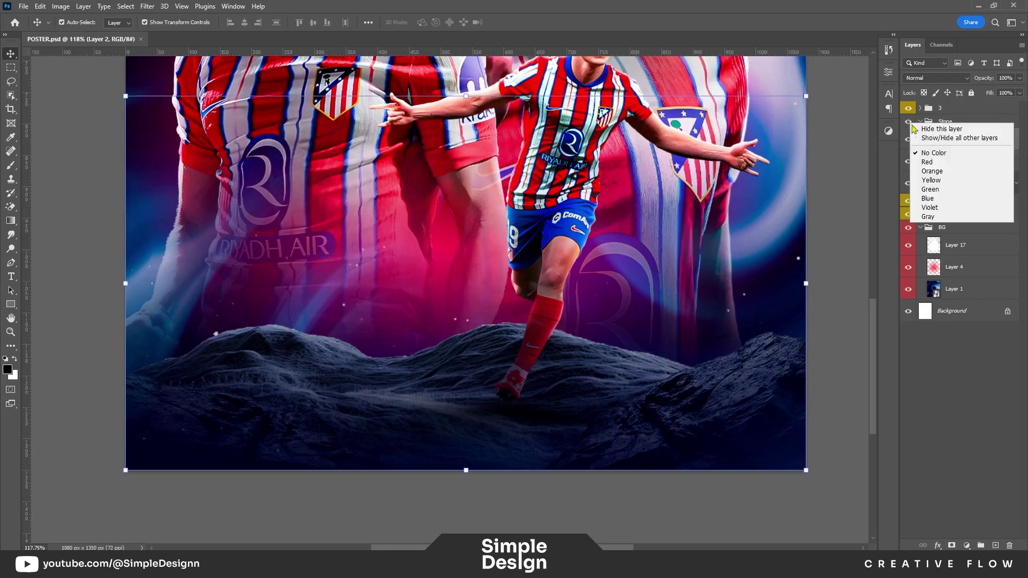
click(924, 202)
click(968, 161)
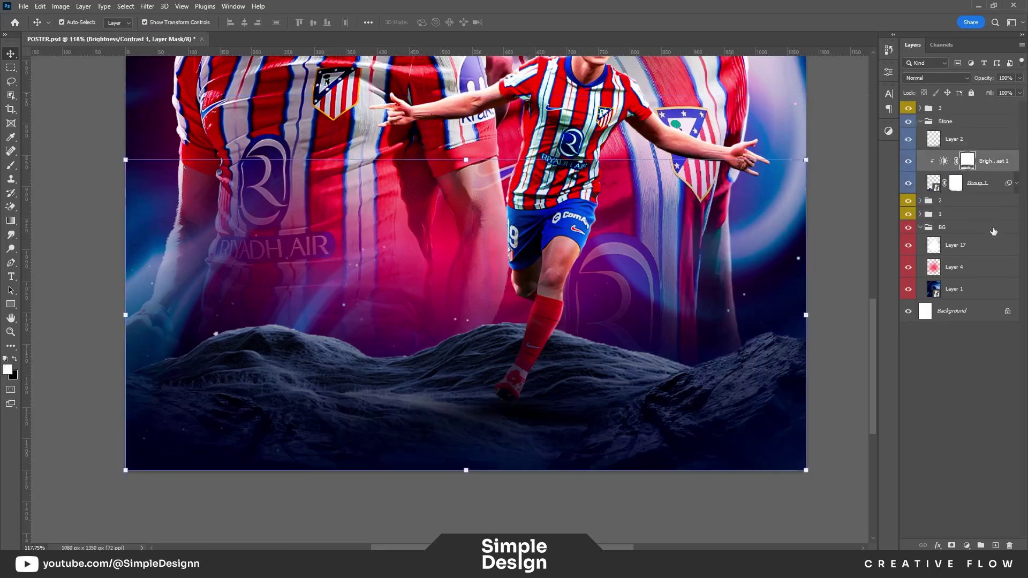
- Add an Exposure adjustment of +1.46 to the stone and invert its mask
click(967, 546)
click(958, 420)
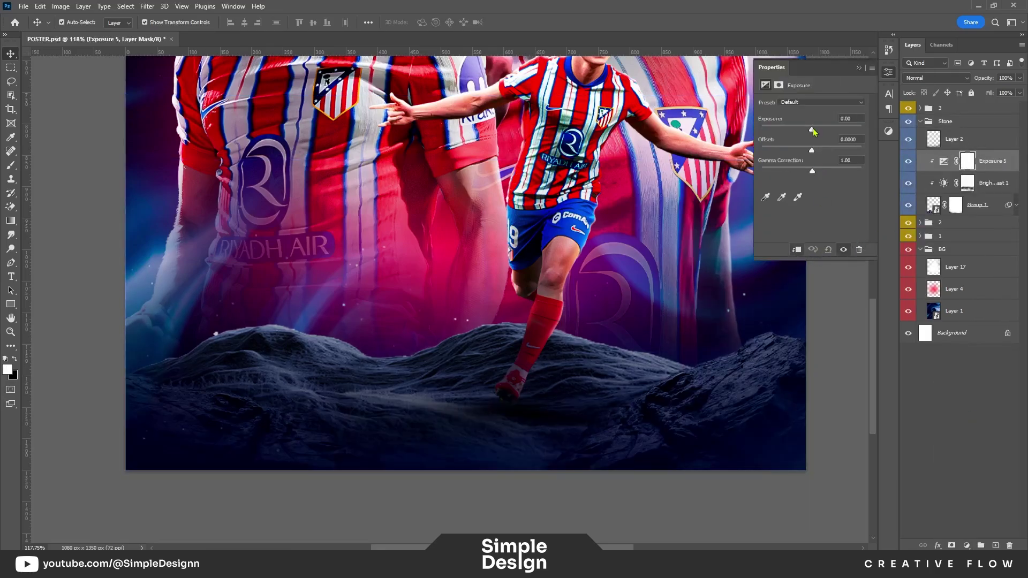
drag(812, 130, 823, 130)
click(859, 68)
scroll(663, 386, down, 3)
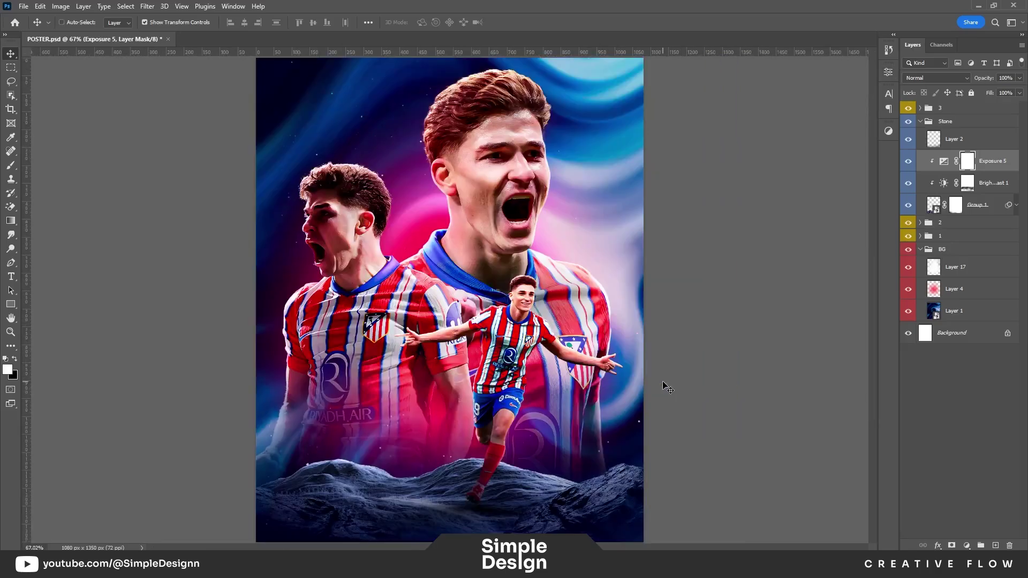
key(ctrl+i)
- Paint white on the Exposure 5 mask to brighten highlights along the rocky ridge
scroll(553, 327, up, 4)
drag(553, 327, 547, 303)
key(b)
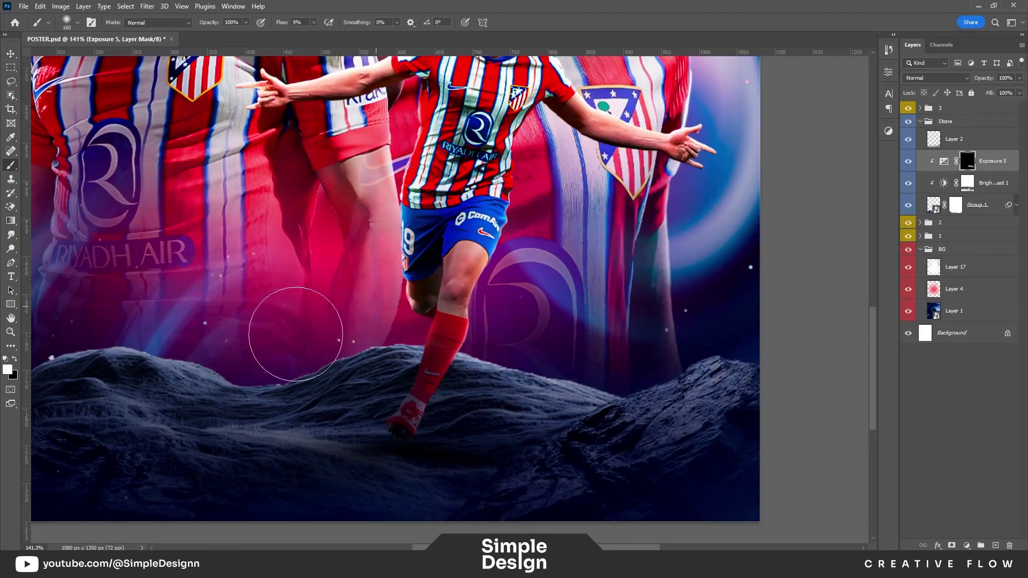
scroll(454, 336, left, 5)
key(bracketleft)
key(bracketleft)
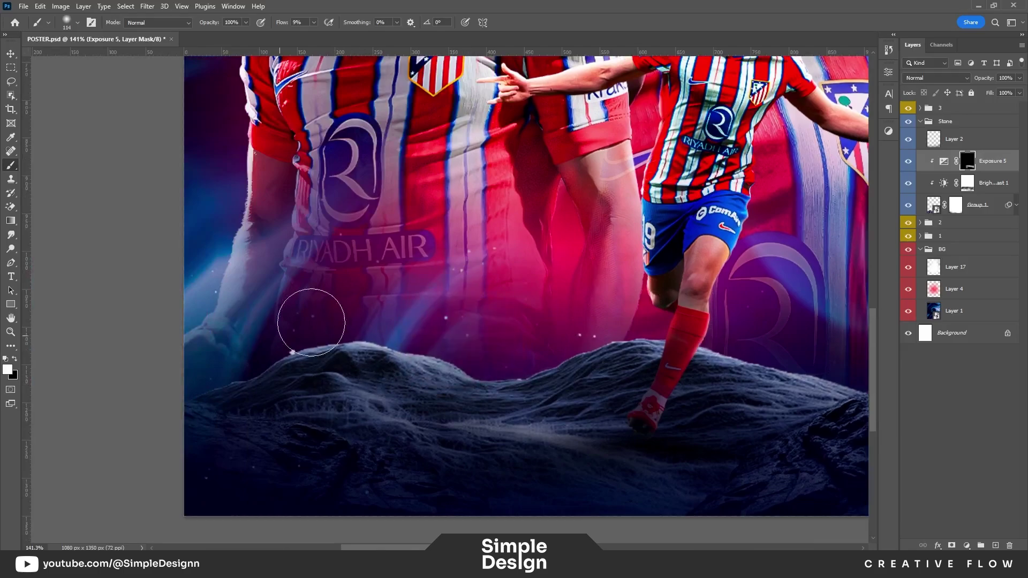
drag(720, 328, 632, 310)
drag(696, 343, 655, 327)
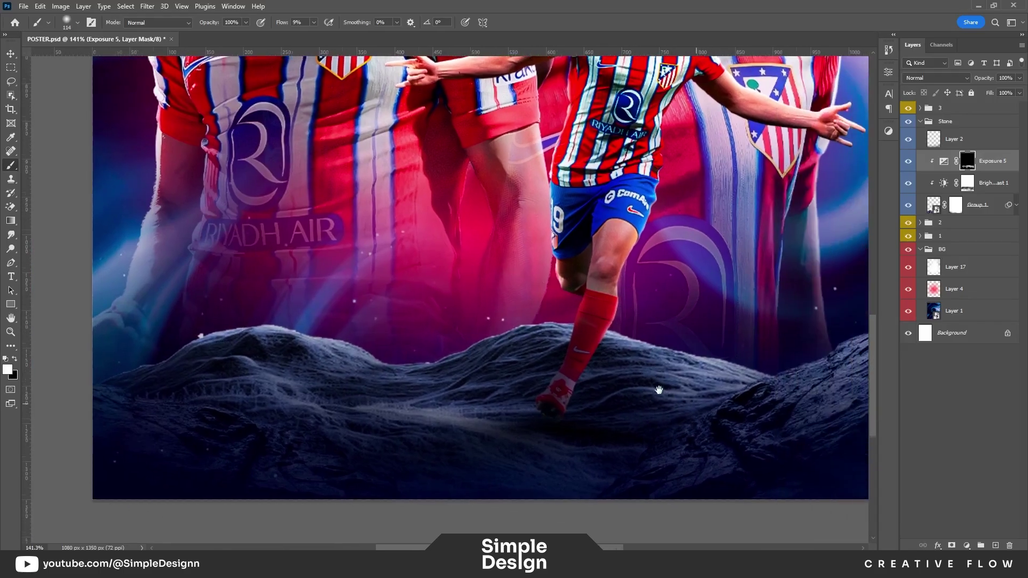
scroll(322, 409, down, 2)
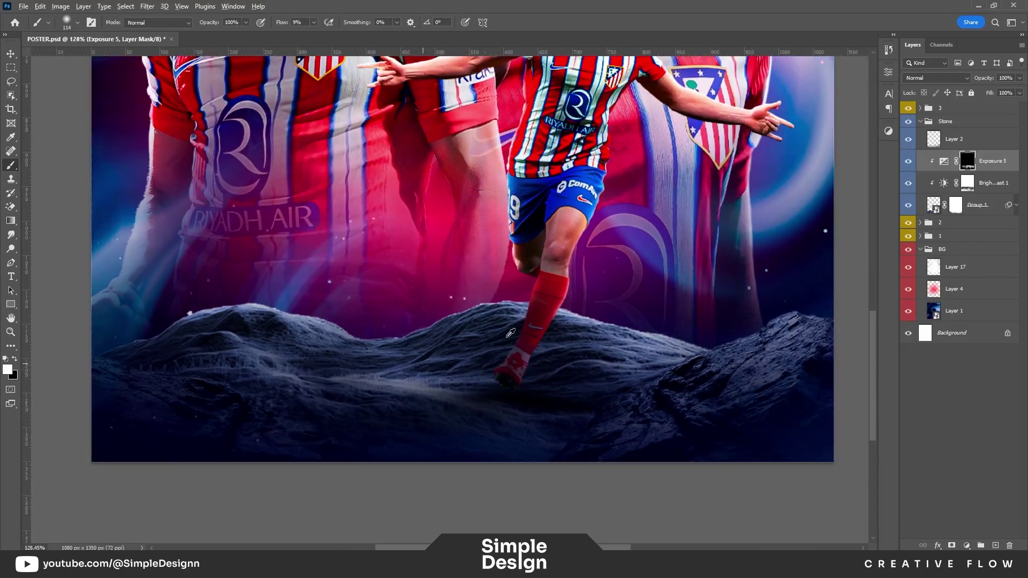
scroll(664, 300, down, 3)
scroll(527, 310, down, 3)
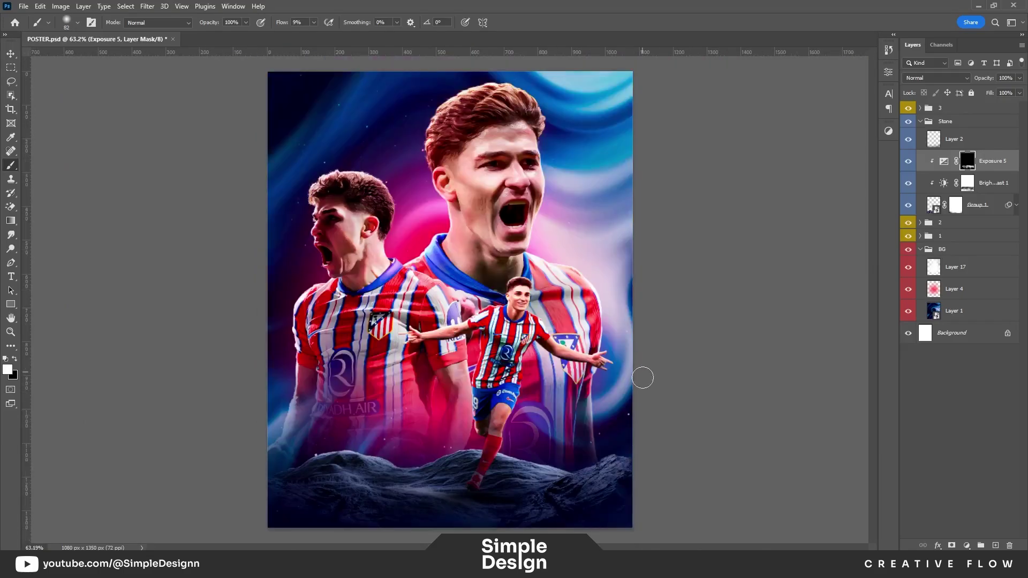
scroll(515, 430, up, 4)
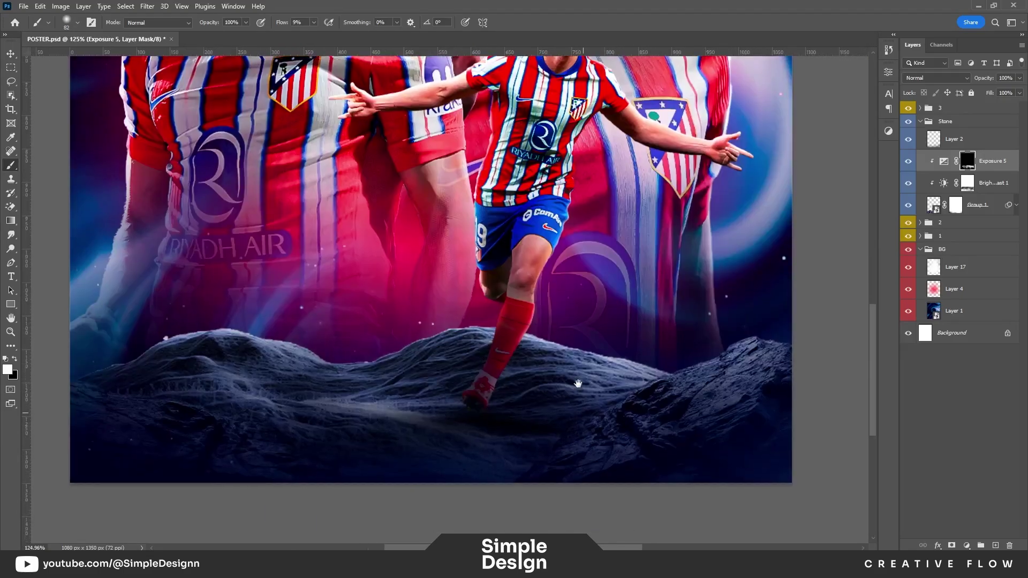
scroll(573, 386, down, 1)
- Convert the rock layer Group 1 to a smart object and apply Gaussian Blur
click(1017, 205)
right_click(991, 205)
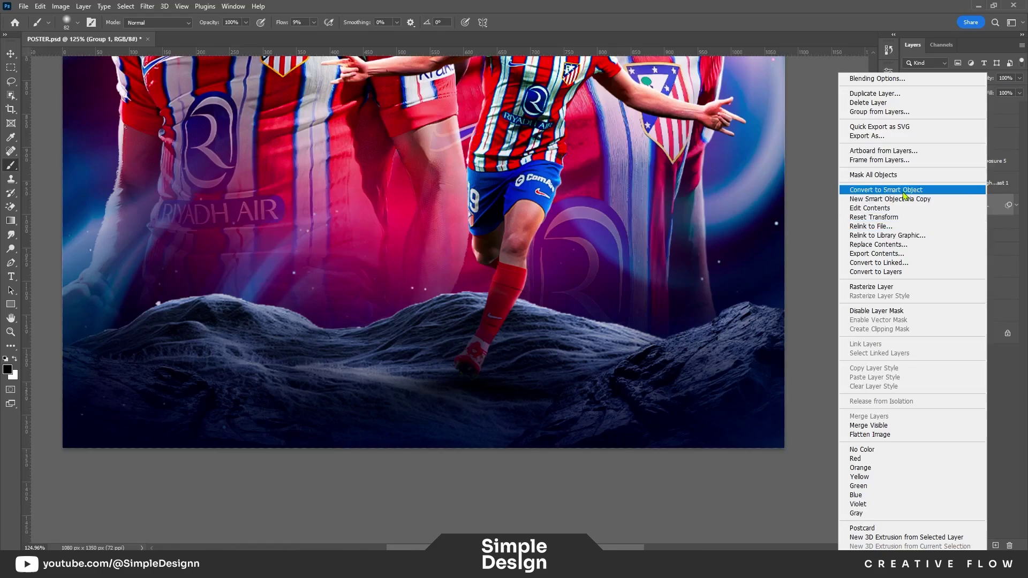
click(911, 191)
click(148, 6)
click(302, 184)
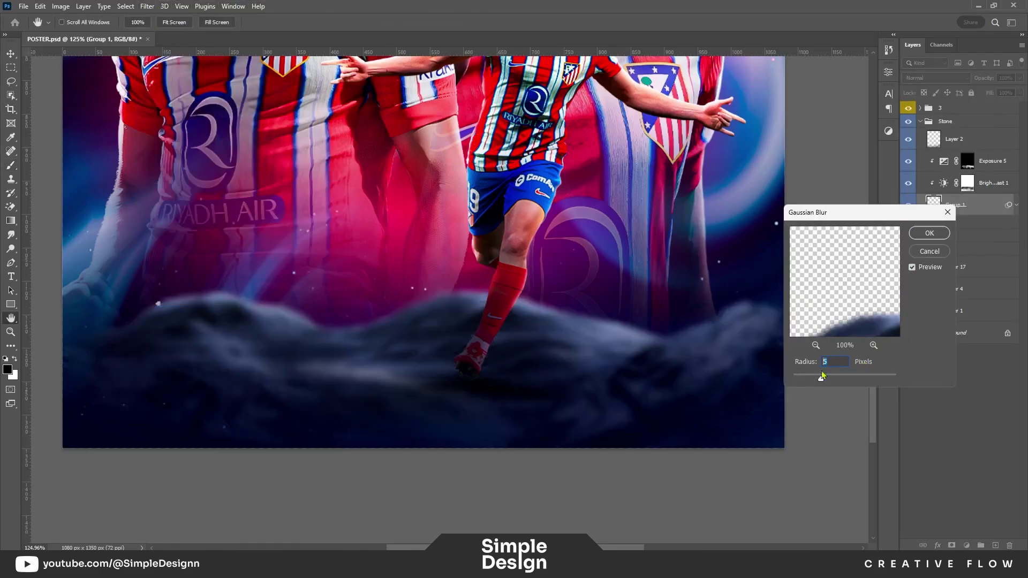
click(930, 233)
- Invert the blur's filter mask and paint white with a large soft brush to blur chosen rock areas
scroll(595, 368, down, 2)
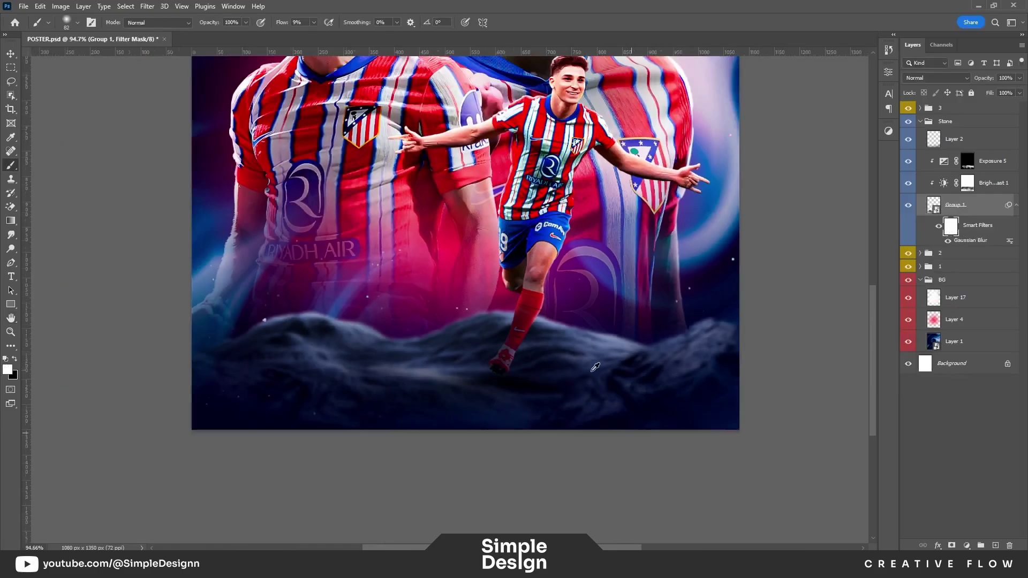
key(ctrl+i)
scroll(458, 315, up, 1)
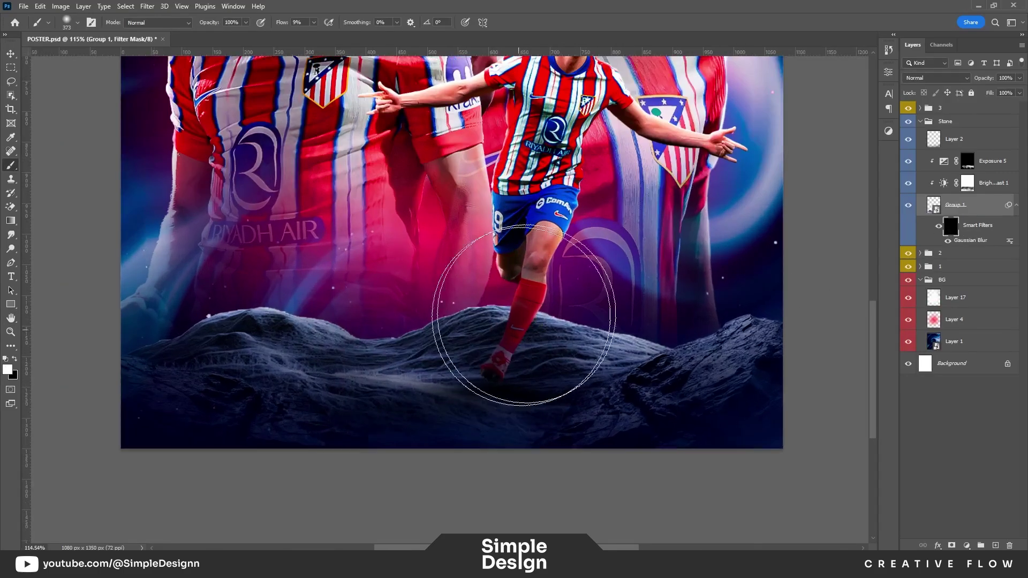
alt+right_click(493, 333)
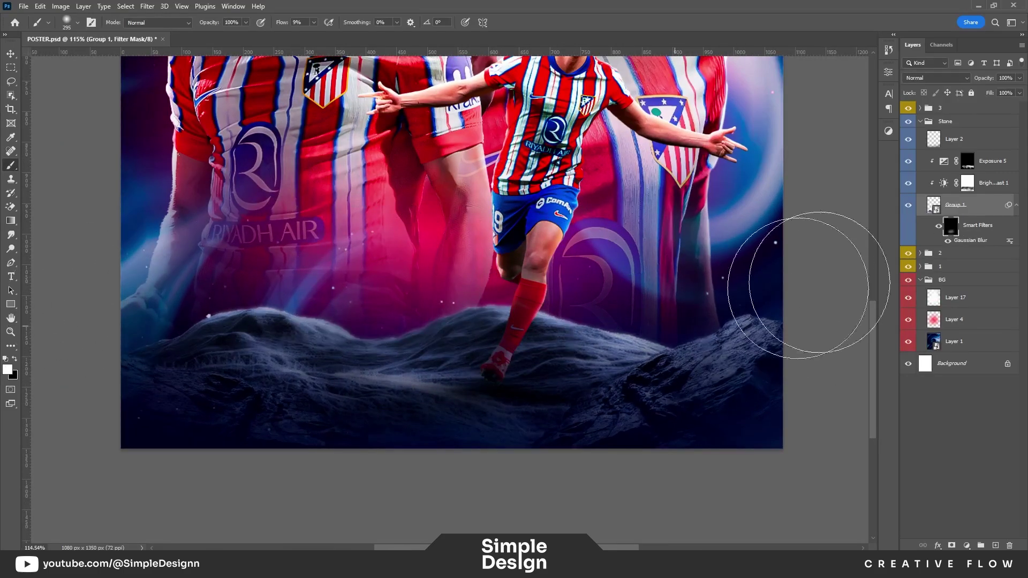
scroll(663, 267, down, 1)
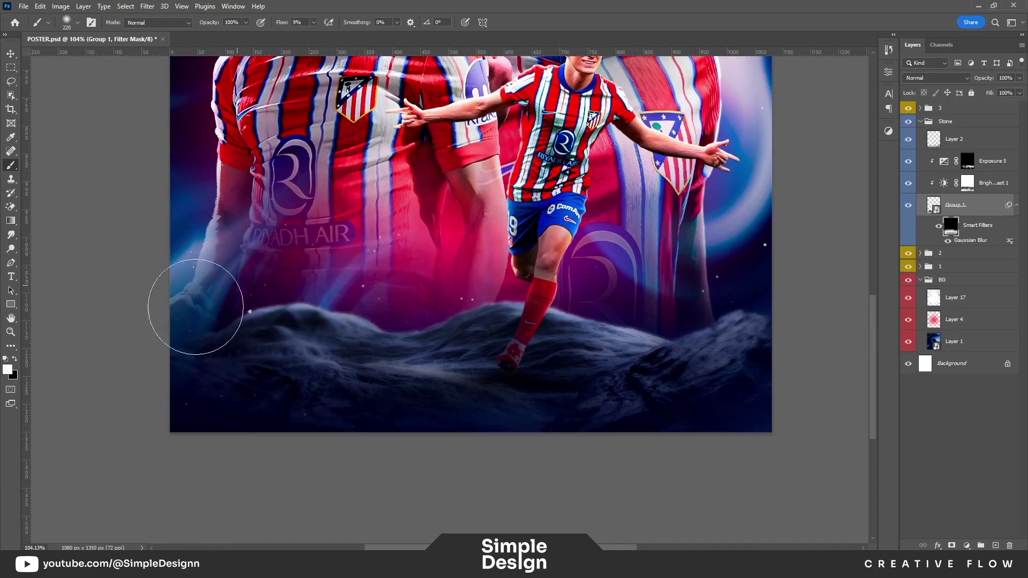
scroll(588, 278, down, 3)
scroll(606, 417, up, 5)
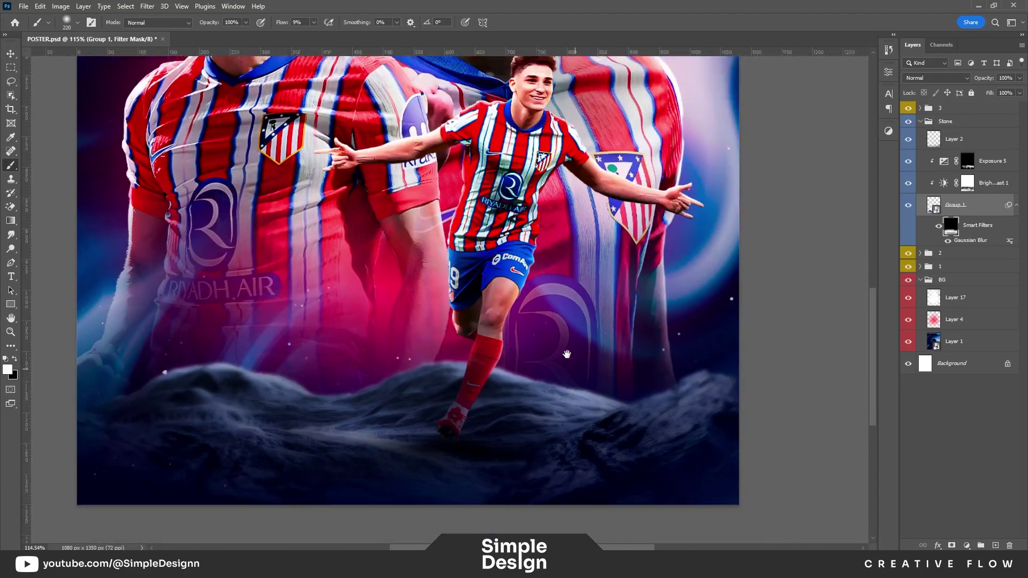
scroll(470, 319, down, 5)
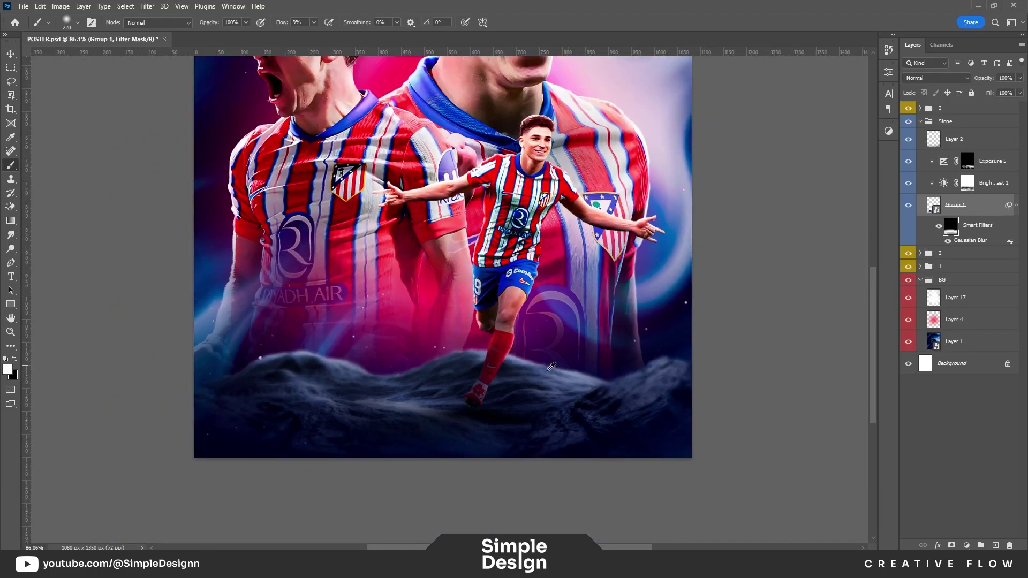
scroll(509, 299, up, 5)
- Add a layer mask to Group 1 and paint black where the rocks meet the jerseys
click(952, 545)
scroll(760, 321, up, 2)
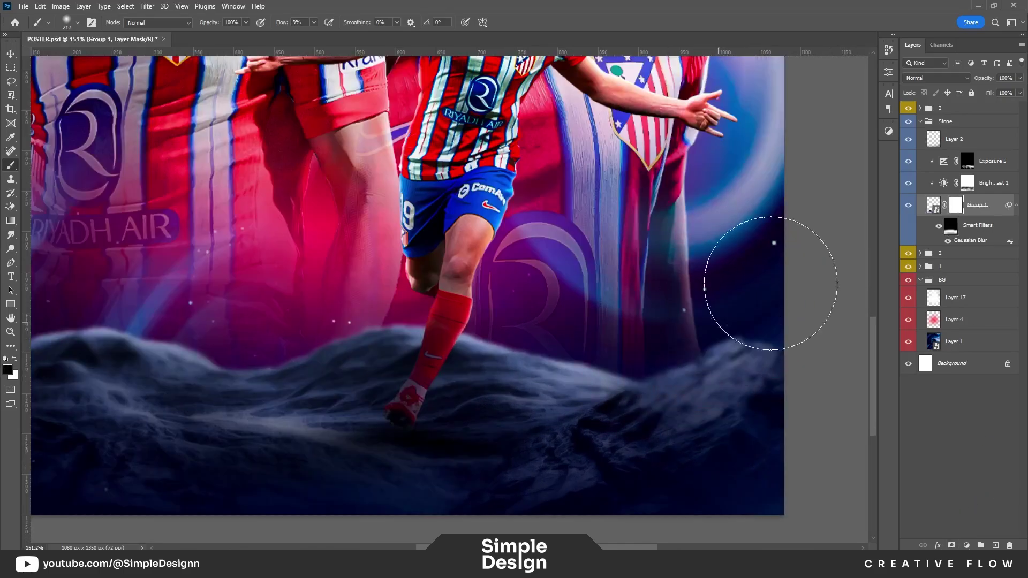
scroll(476, 320, left, 1)
scroll(436, 321, left, 3)
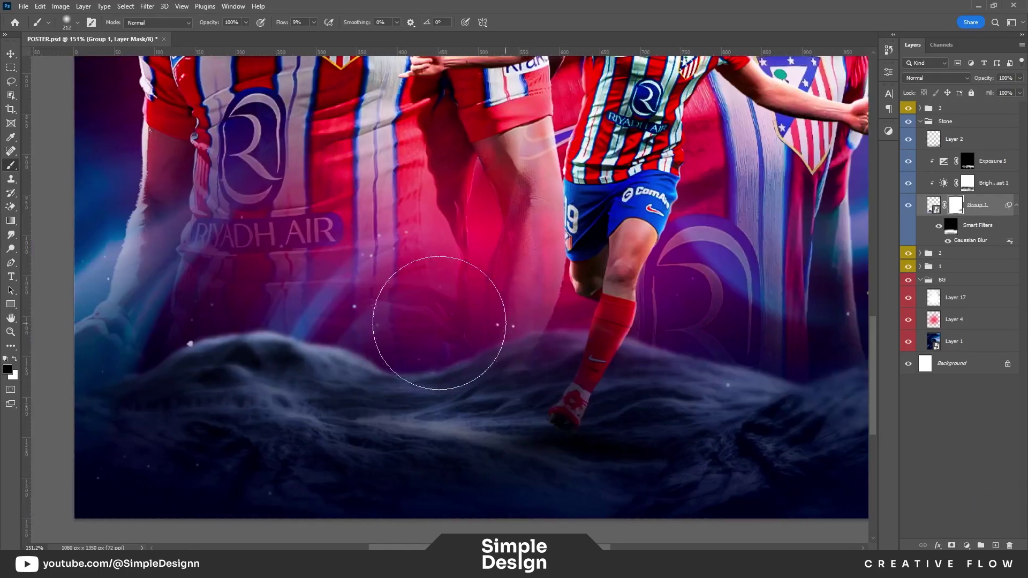
scroll(313, 315, down, 2)
scroll(464, 304, down, 2)
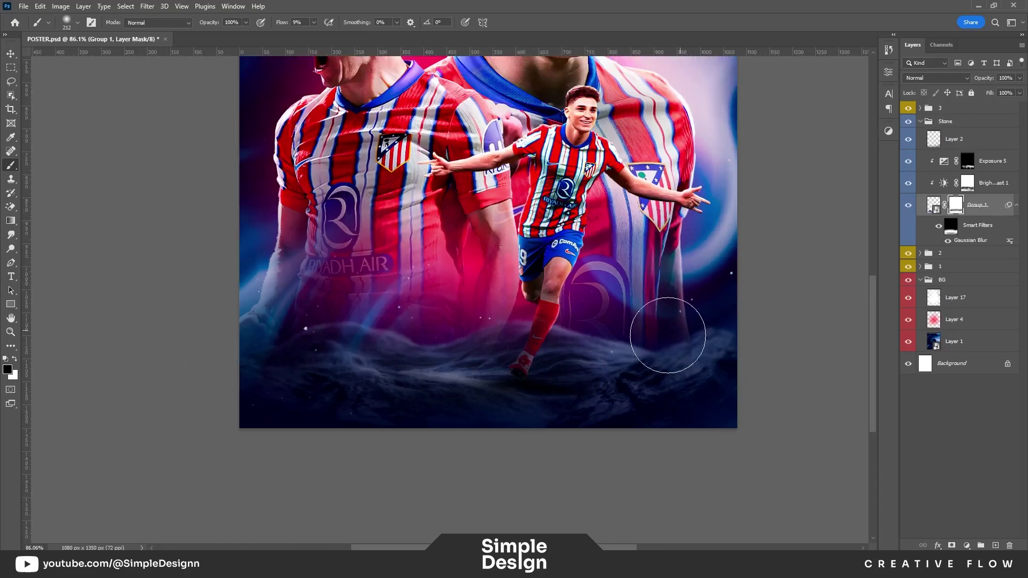
scroll(446, 461, down, 2)
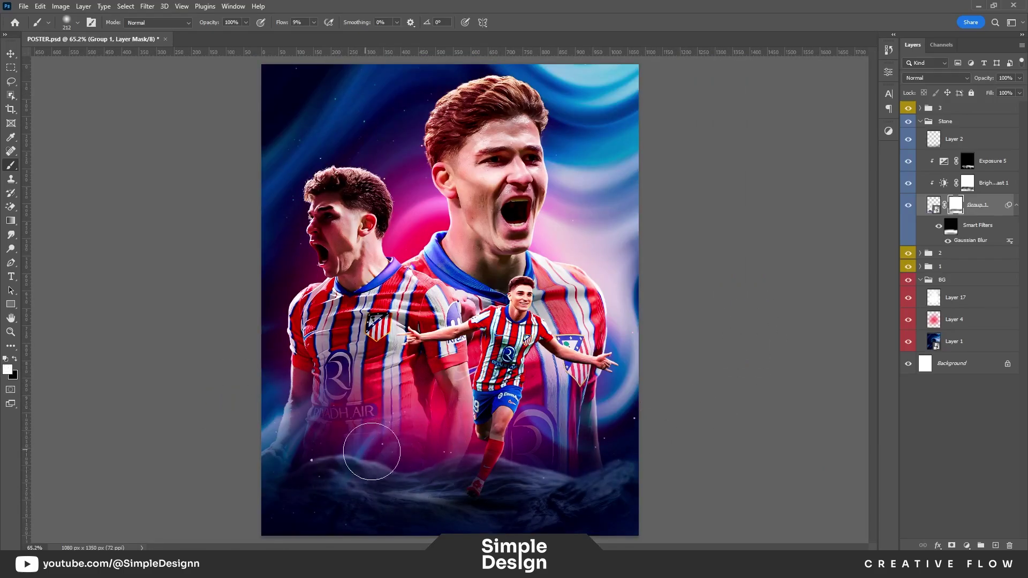
scroll(458, 444, up, 3)
scroll(458, 445, up, 2)
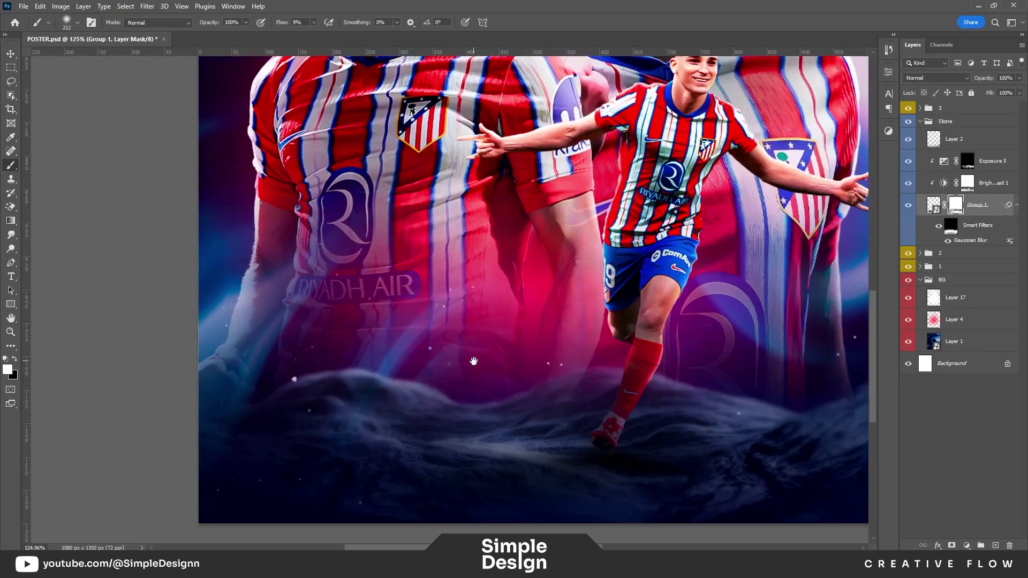
scroll(458, 445, down, 2)
scroll(458, 444, down, 2)
scroll(493, 460, up, 3)
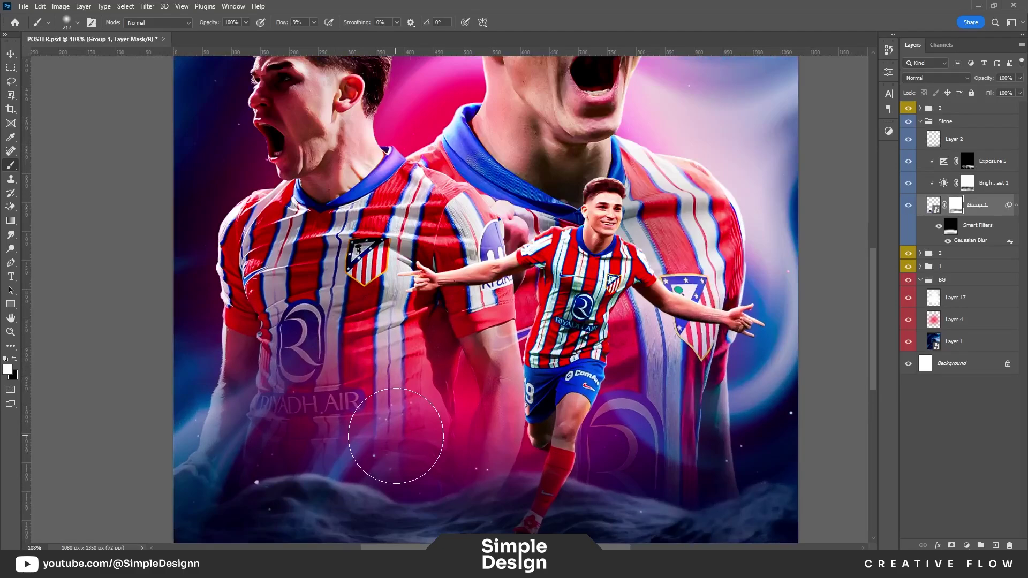
scroll(517, 378, down, 2)
- Paint black on layer 2's mask in group 2 to fade the left player's lower body into the rocks
click(921, 122)
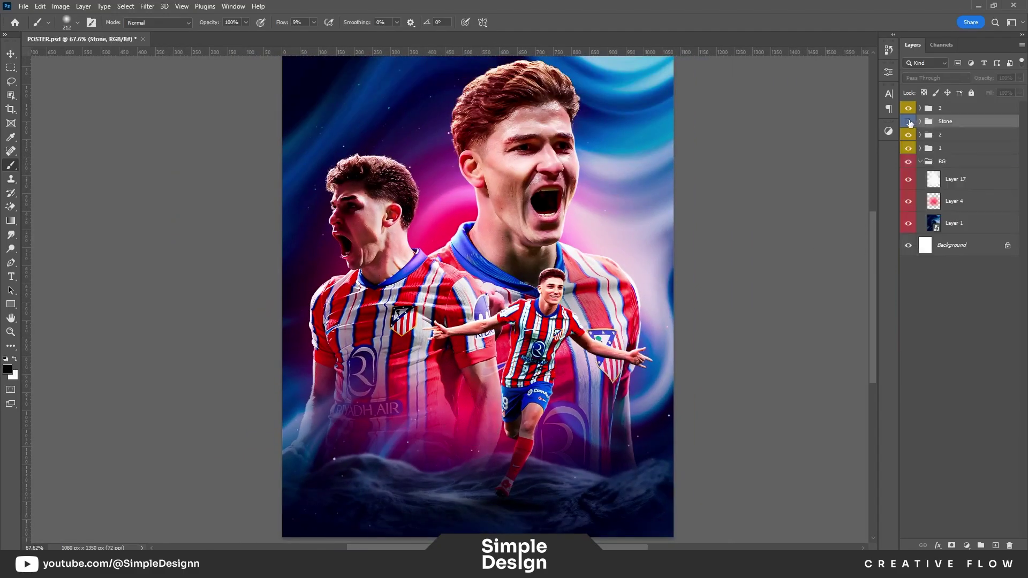
click(909, 135)
click(920, 135)
click(958, 240)
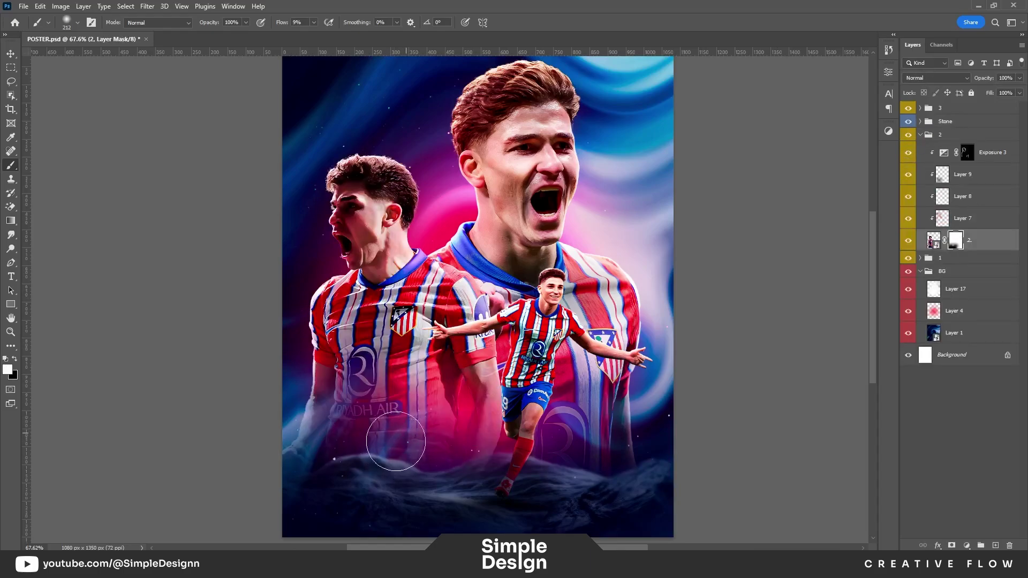
scroll(489, 487, up, 3)
key(x)
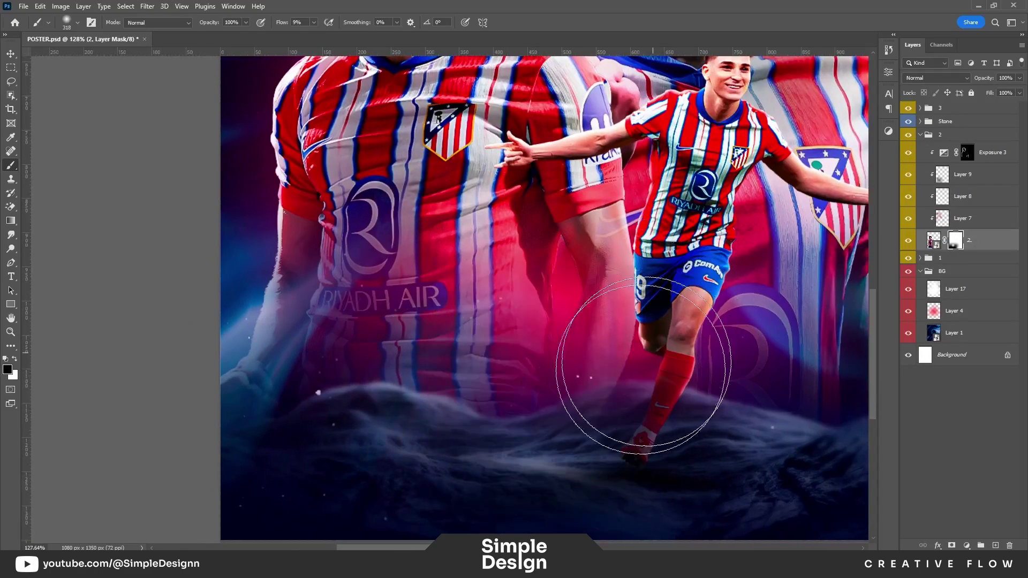
scroll(279, 397, down, 2)
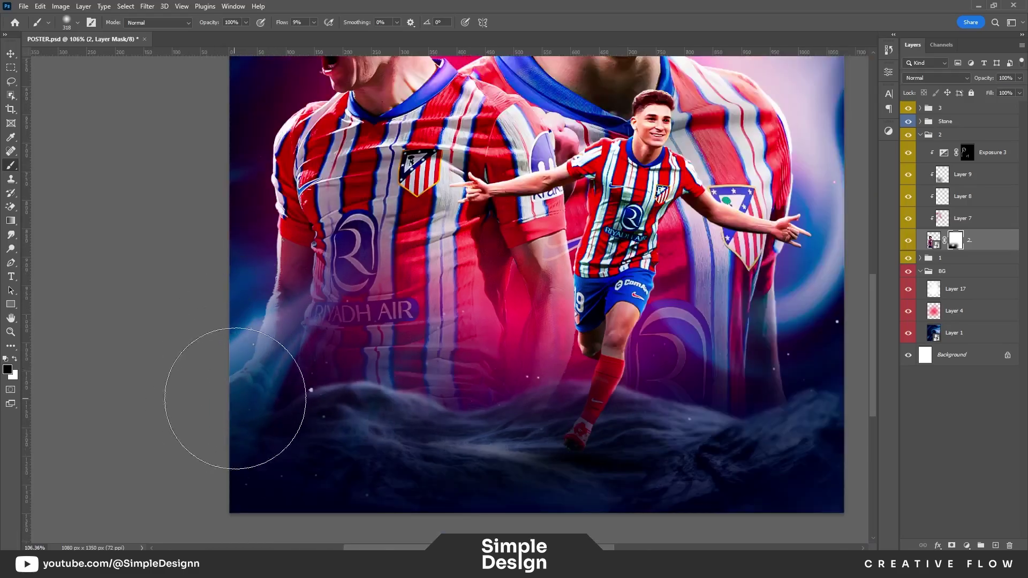
scroll(379, 424, down, 2)
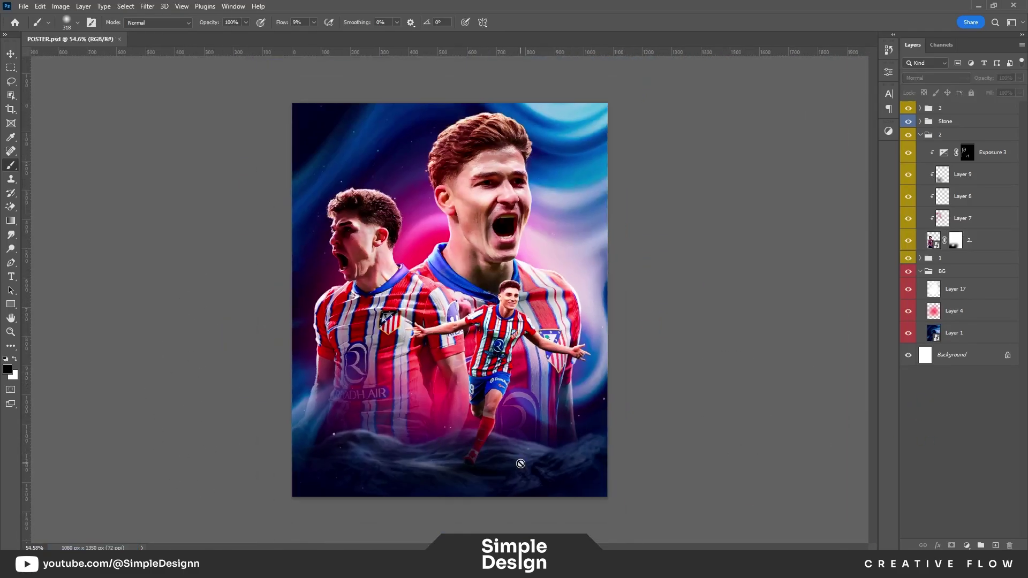
scroll(442, 416, up, 2)
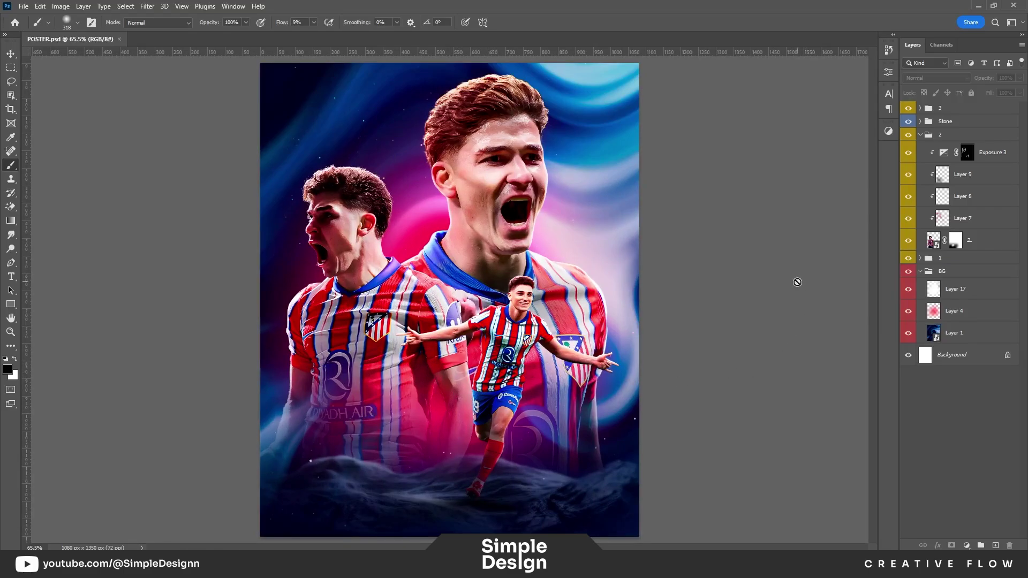
click(920, 135)
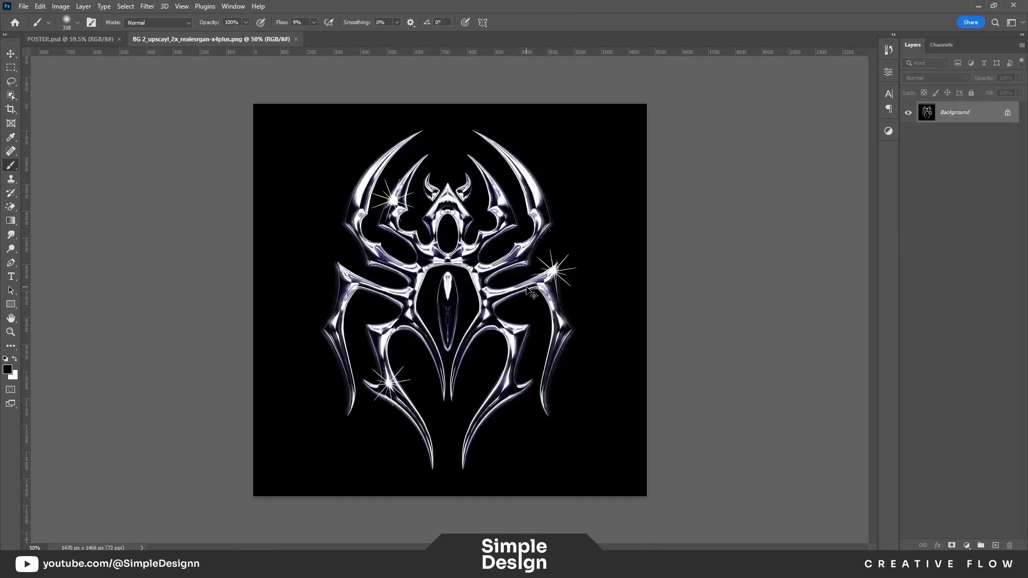
- Convert the spider layer to a Smart Object, shrink it to about three-quarters size and move it up
right_click(959, 112)
click(833, 253)
key(ctrl+t)
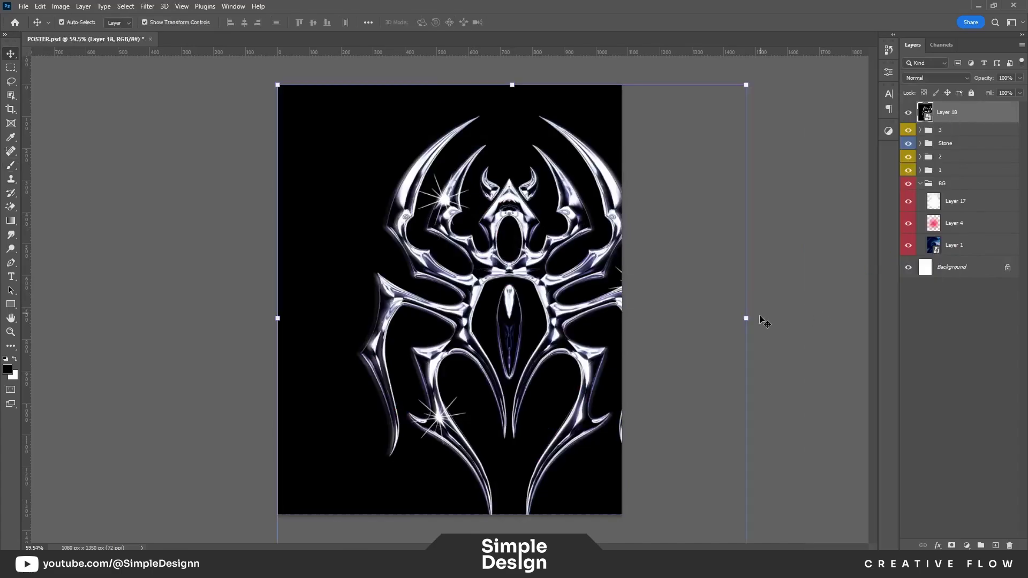
drag(746, 319, 622, 317)
drag(555, 328, 555, 301)
key(Return)
- Change the spider's blend mode, move it into the BG group and enlarge it behind the players
click(936, 78)
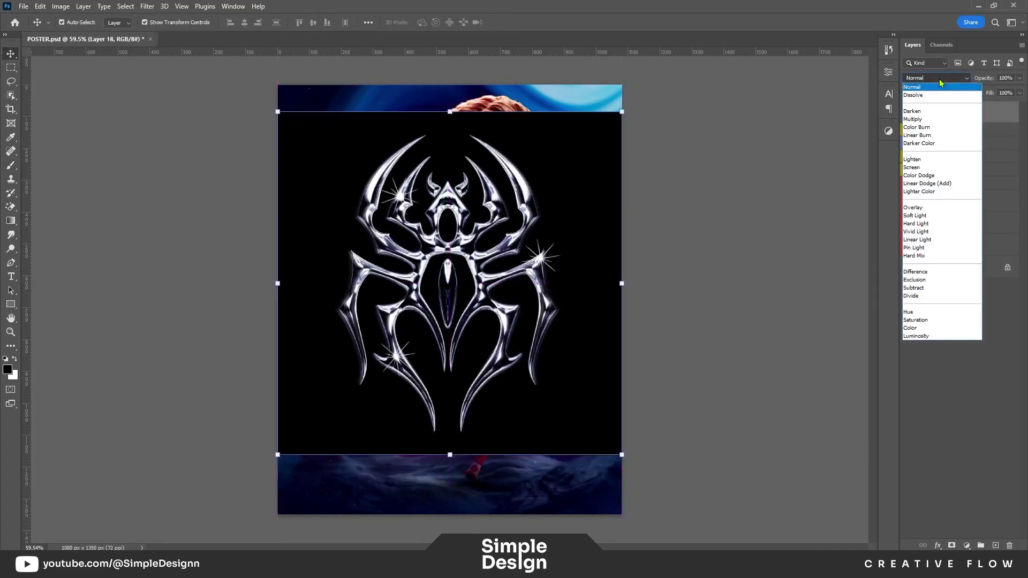
click(935, 169)
drag(959, 112, 967, 181)
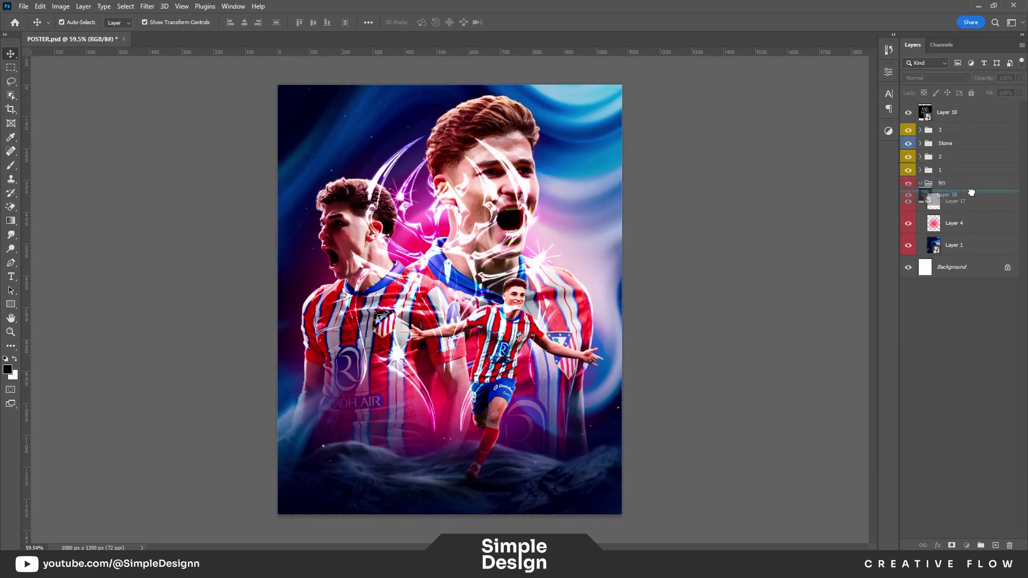
key(ctrl+t)
drag(627, 285, 682, 278)
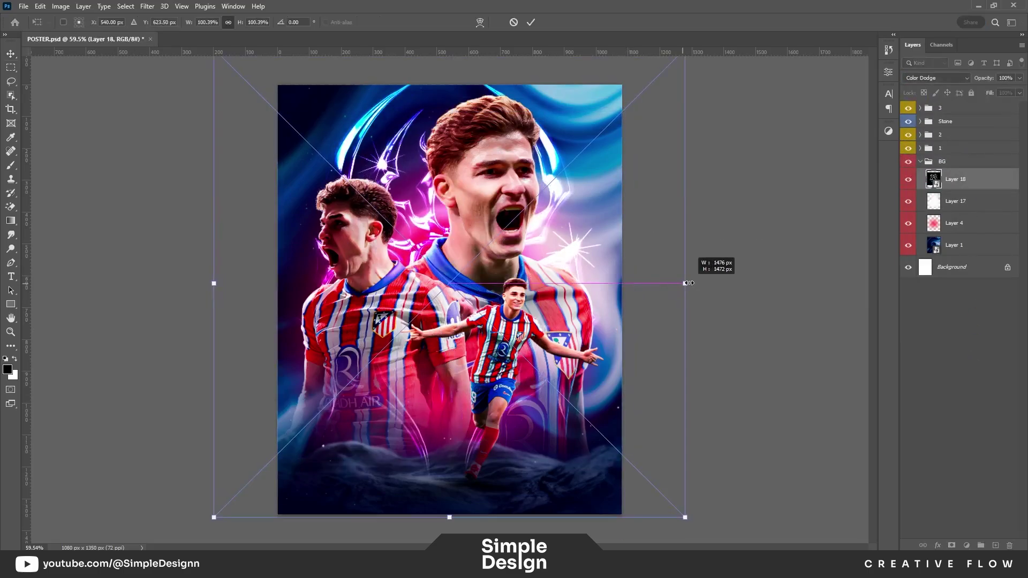
key(Return)
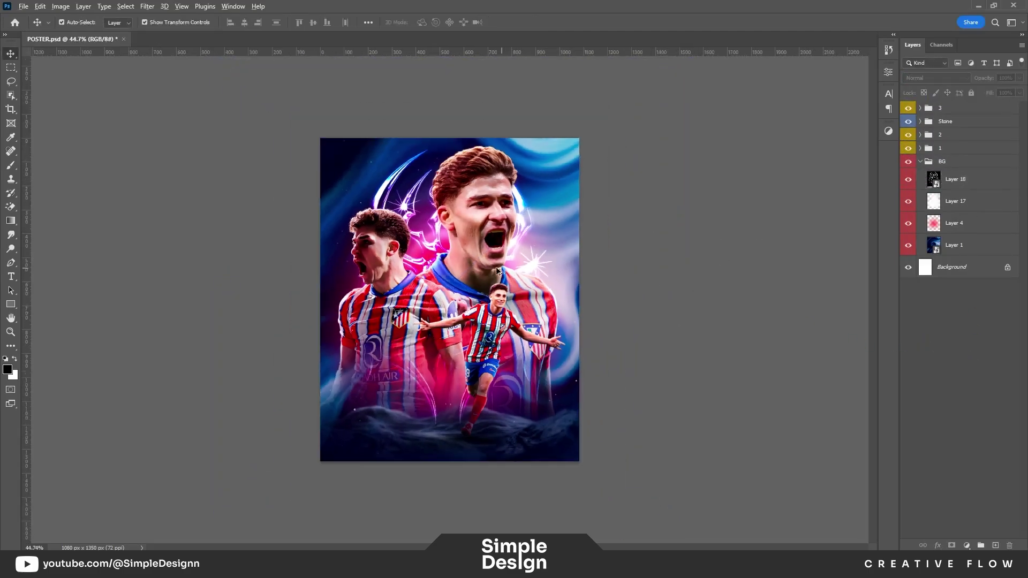
- Set the spider layer to Screen blending and bring up its Blending Options
click(956, 179)
click(936, 77)
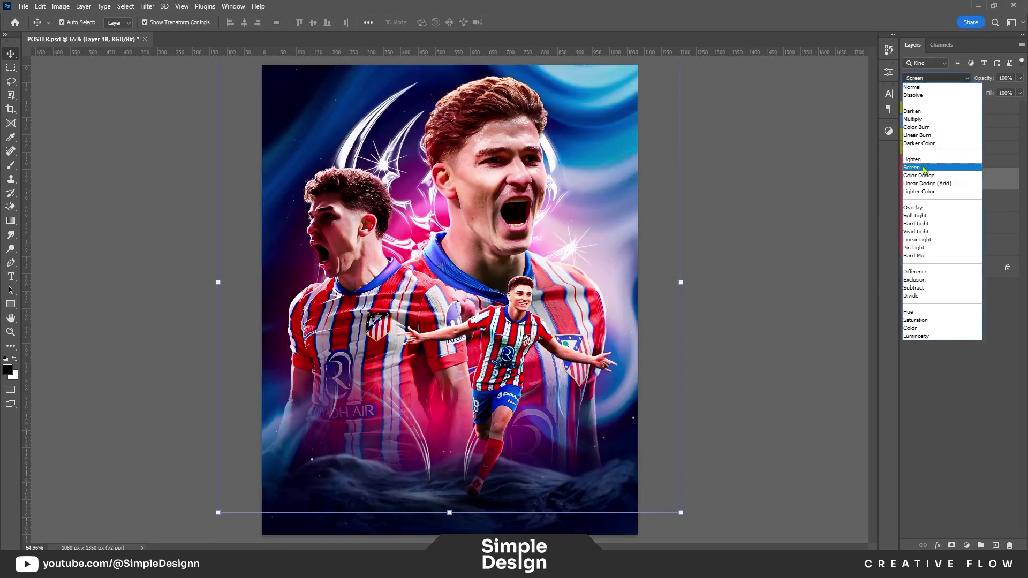
click(913, 167)
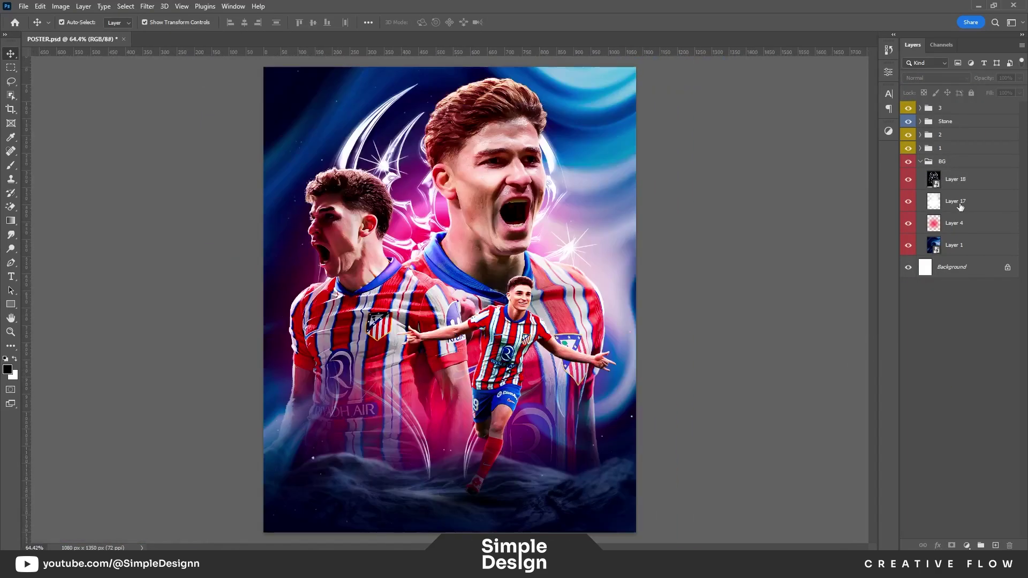
click(969, 181)
right_click(970, 182)
click(847, 81)
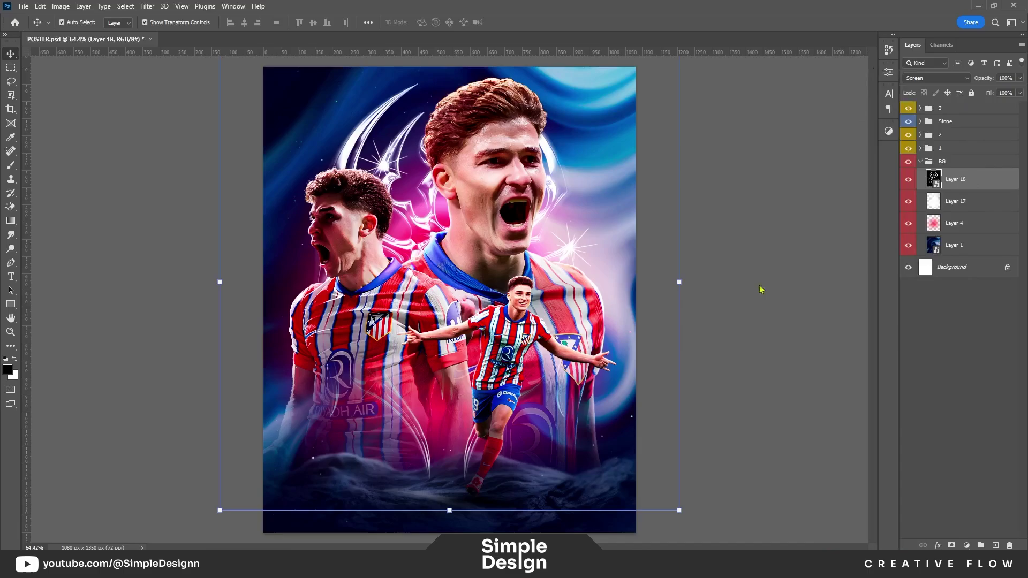
drag(241, 77, 751, 248)
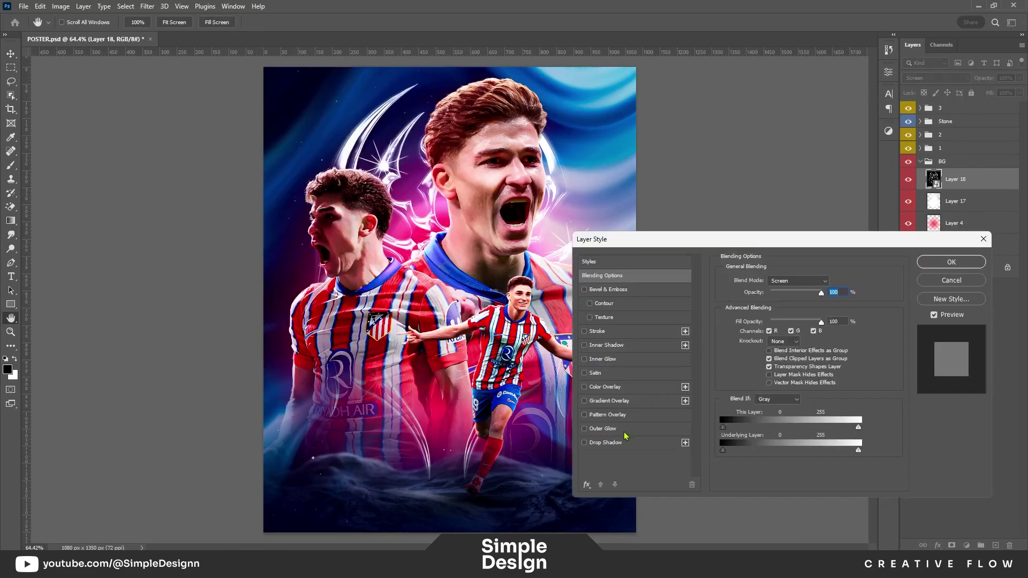
- Add an Outer Glow to the spider on Layer 18 and compare with the background hidden
click(603, 429)
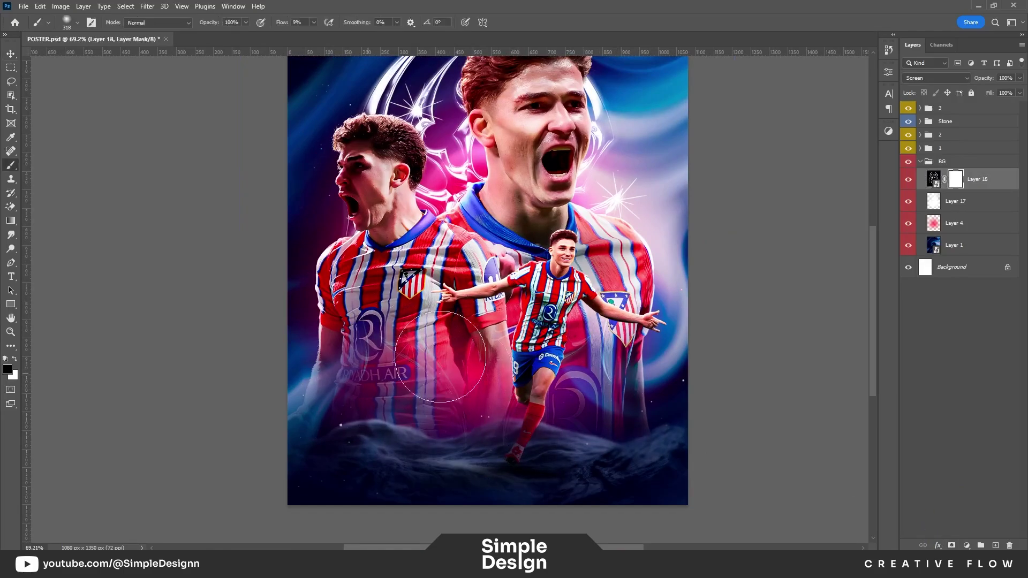
scroll(532, 387, down, 2)
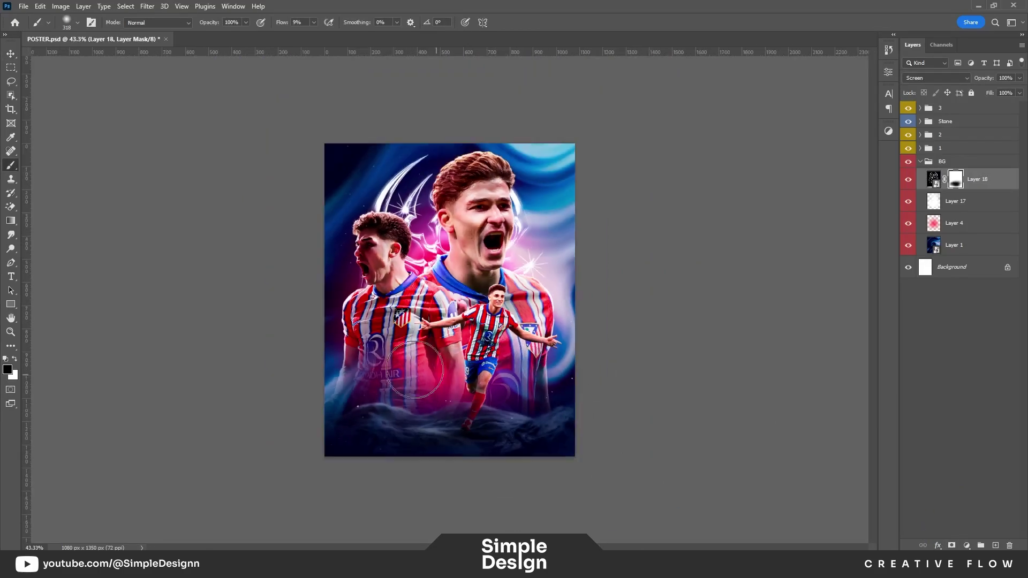
click(916, 386)
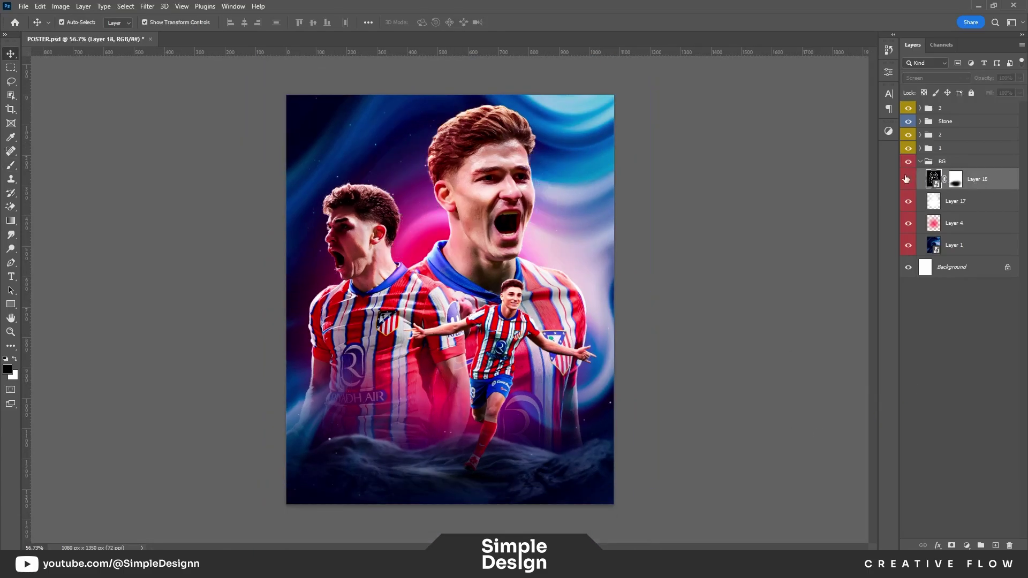
click(909, 244)
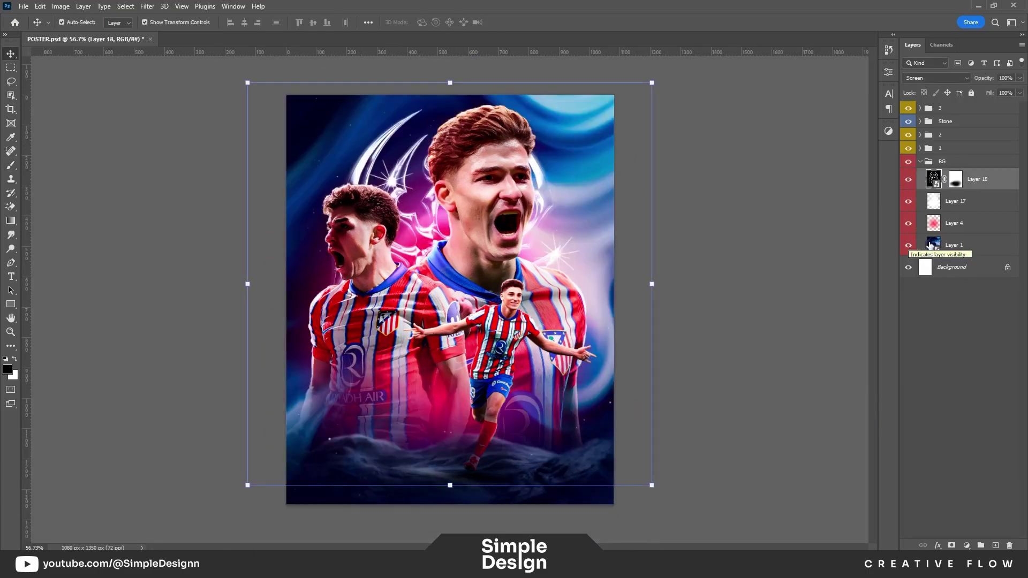
- Paint white on layer 2's mask to reveal more of the left player at the bottom-left
click(921, 162)
click(920, 134)
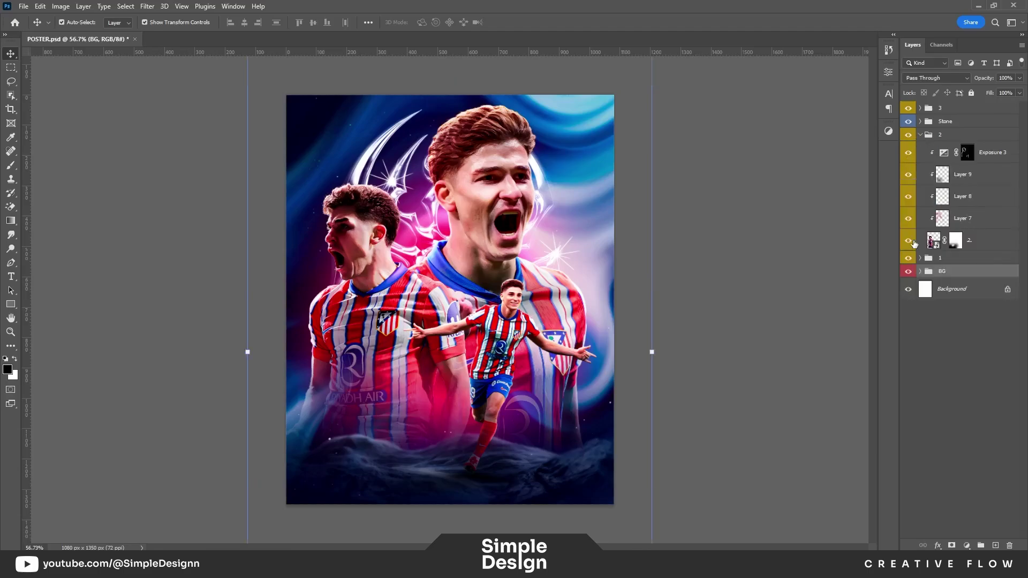
click(956, 240)
key(b)
key(x)
drag(343, 407, 295, 447)
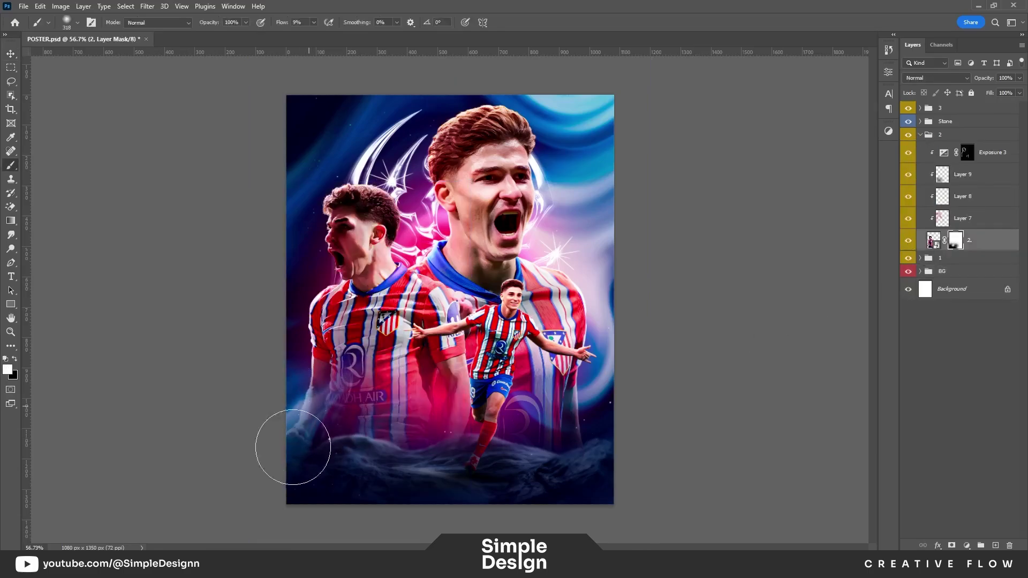
key(x)
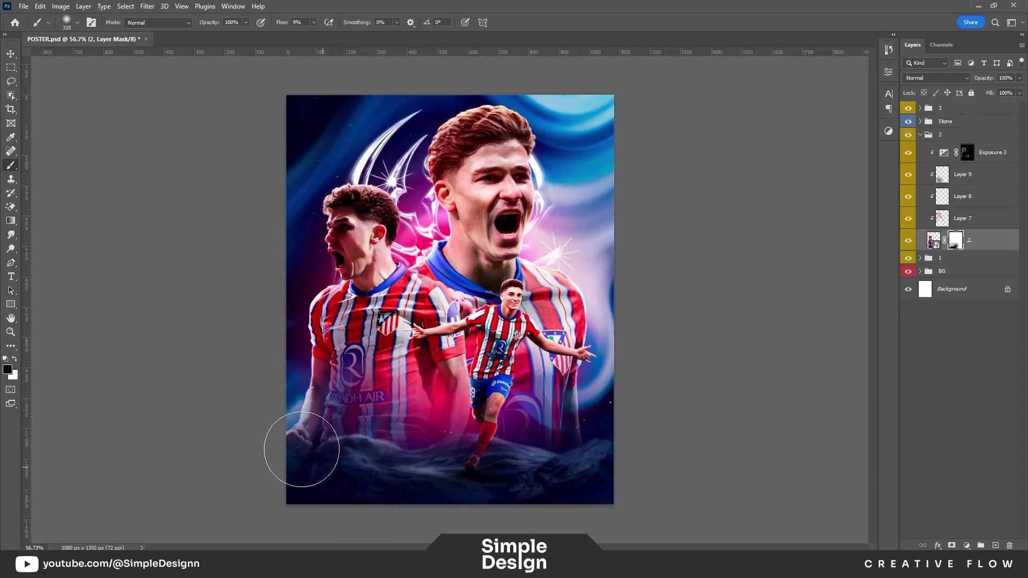
click(968, 393)
- Fit the whole poster in the window and select Layer 18 inside the BG group
scroll(691, 390, up, 5)
scroll(691, 391, down, 5)
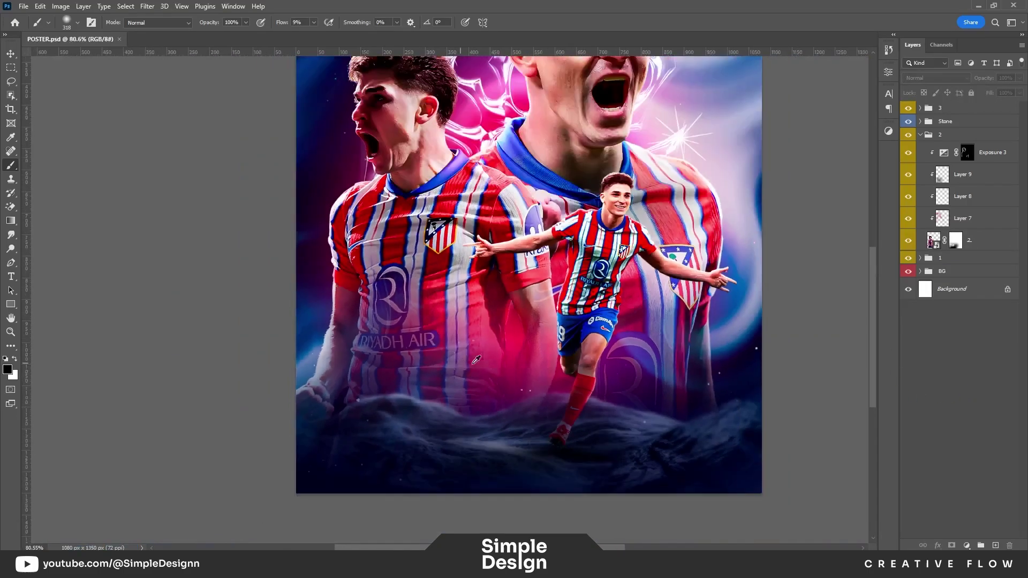
key(ctrl+0)
click(921, 134)
click(942, 161)
click(921, 161)
- Add a Multiply layer in the BG group and paint a darkening stroke with a sampled colour
click(956, 179)
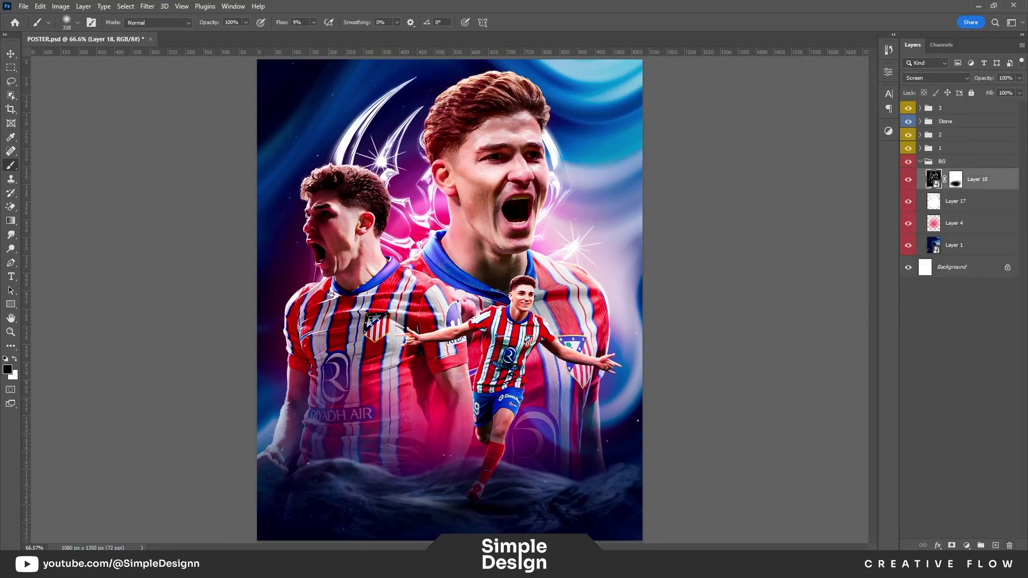
scroll(769, 401, down, 1)
click(937, 78)
click(921, 113)
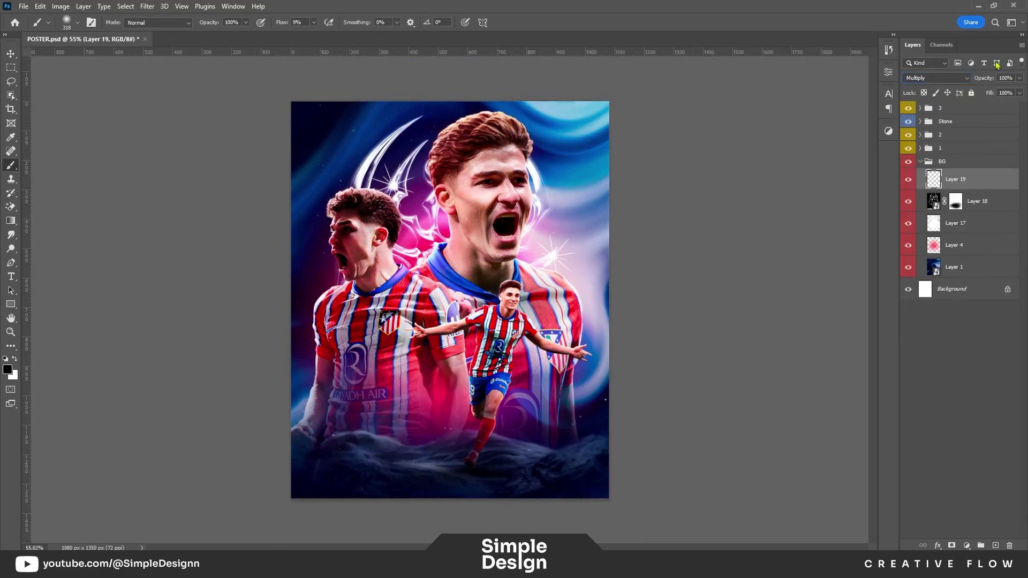
key(i)
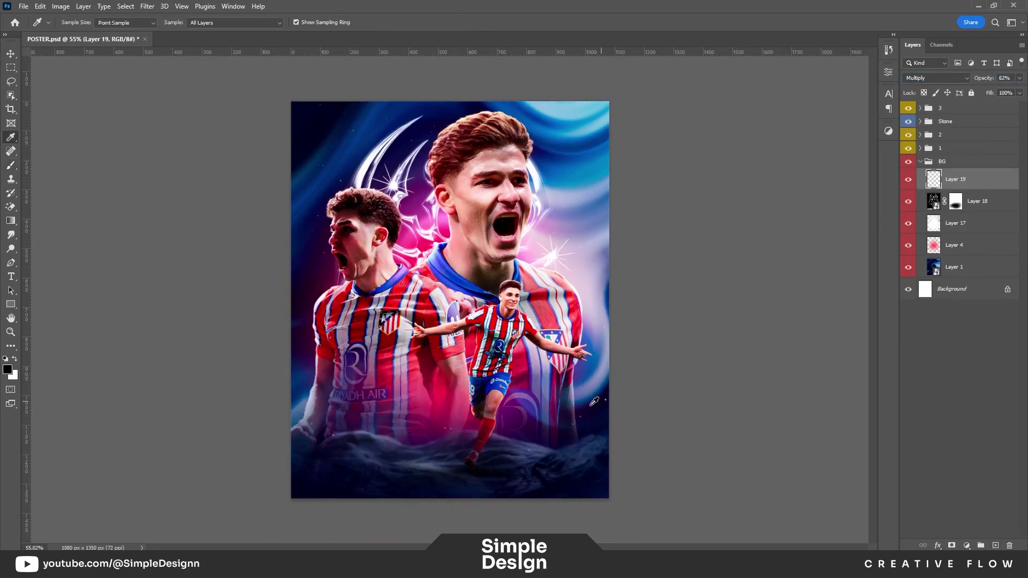
key(b)
drag(316, 443, 310, 443)
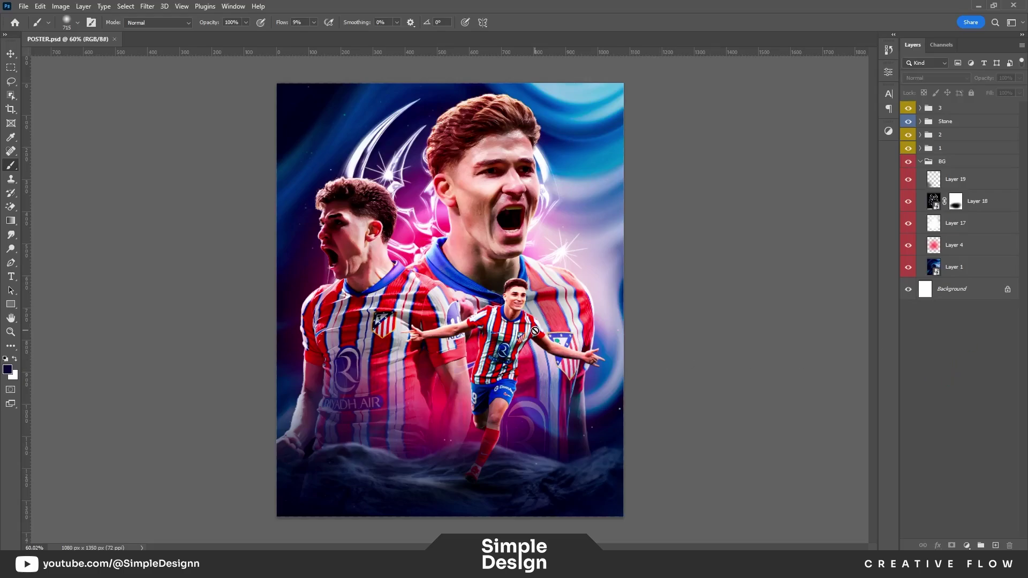
- Shrink the spider graphic on Layer 18 to about 70% and move it up and right
scroll(535, 331, down, 2)
click(909, 201)
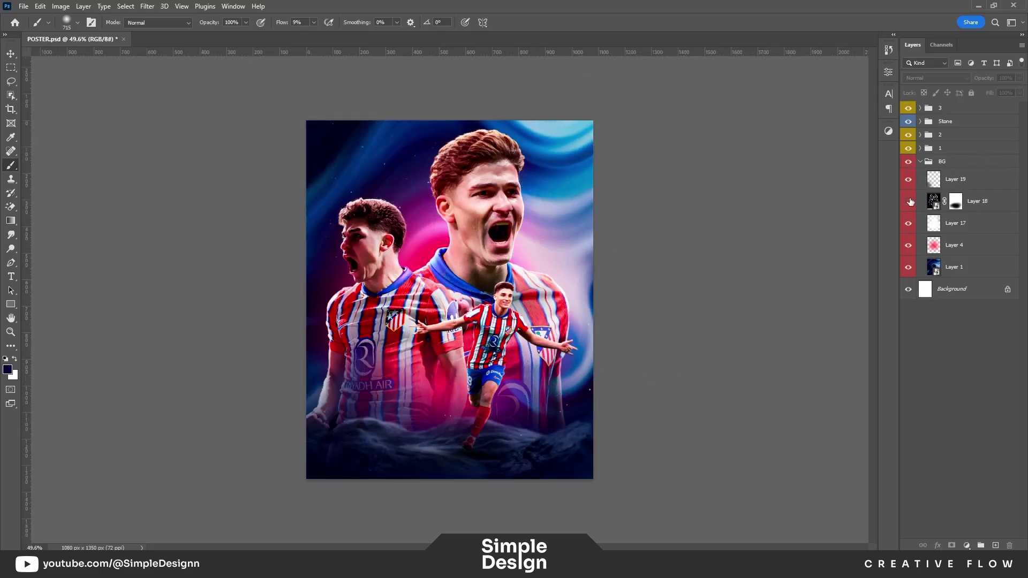
click(985, 204)
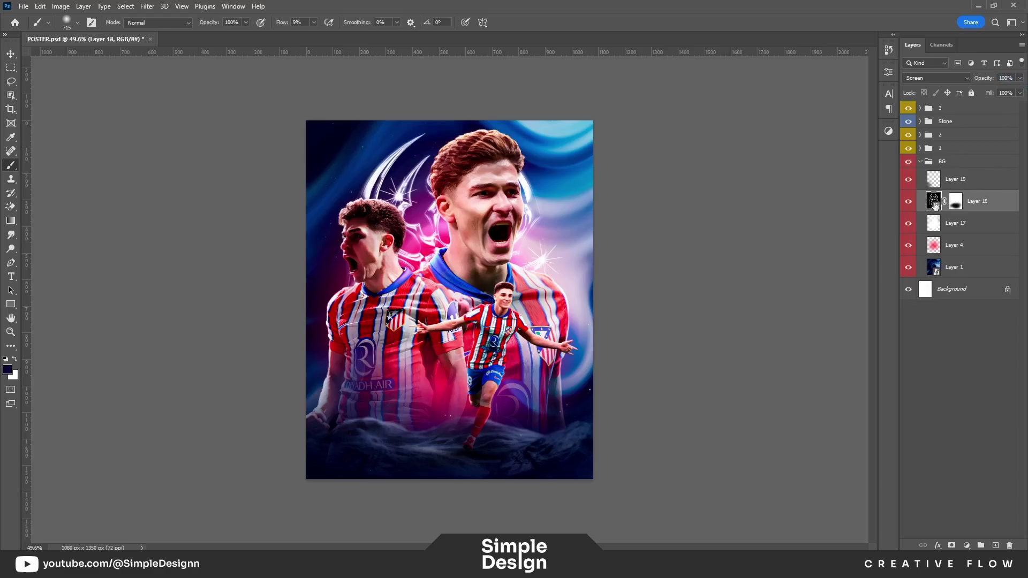
key(ctrl+t)
drag(592, 110, 570, 154)
drag(515, 303, 525, 249)
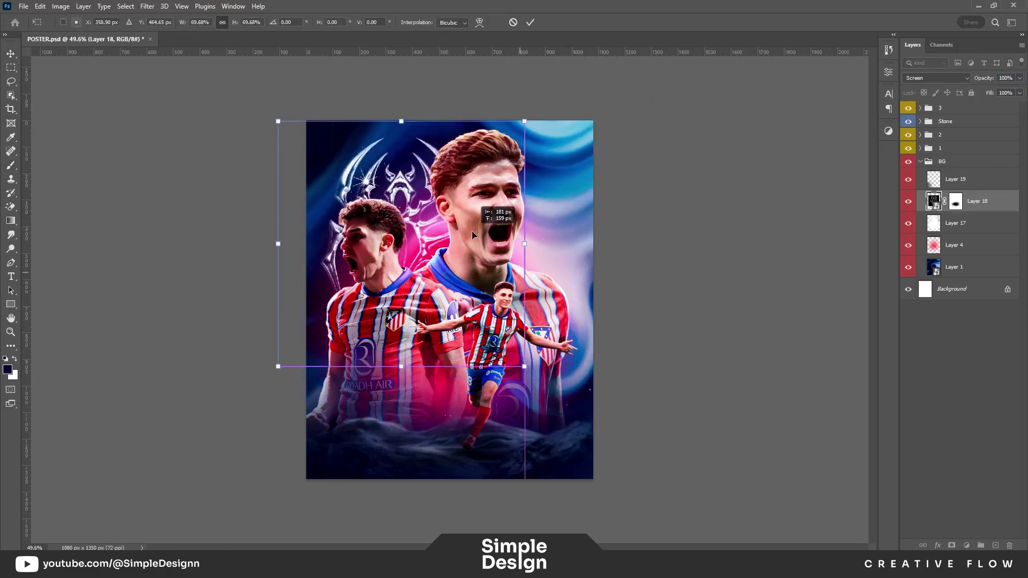
key(Return)
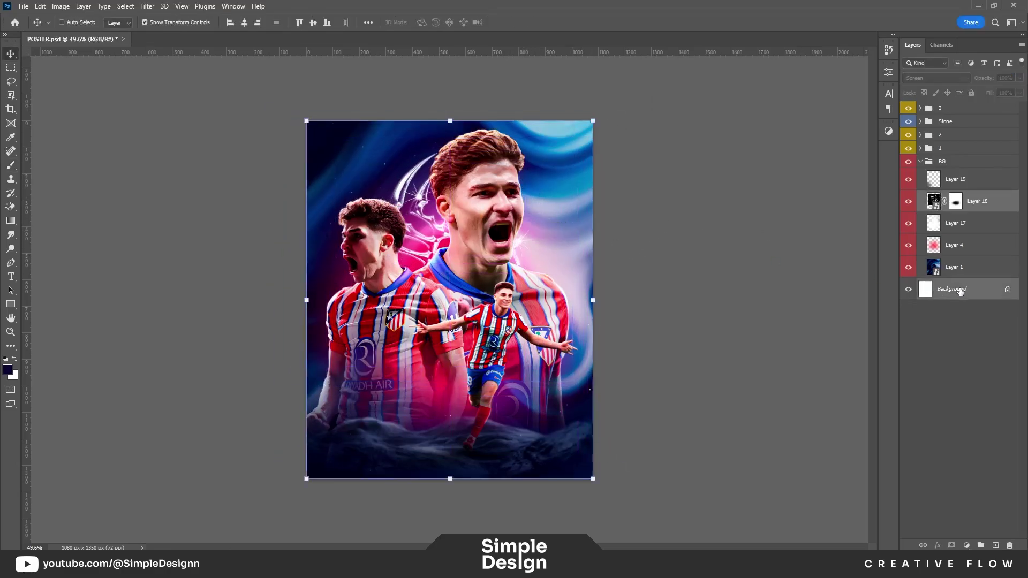
- Enlarge the spider graphic slightly and shift it behind the larger player's head
click(983, 387)
click(949, 199)
key(ctrl+t)
drag(574, 128, 586, 117)
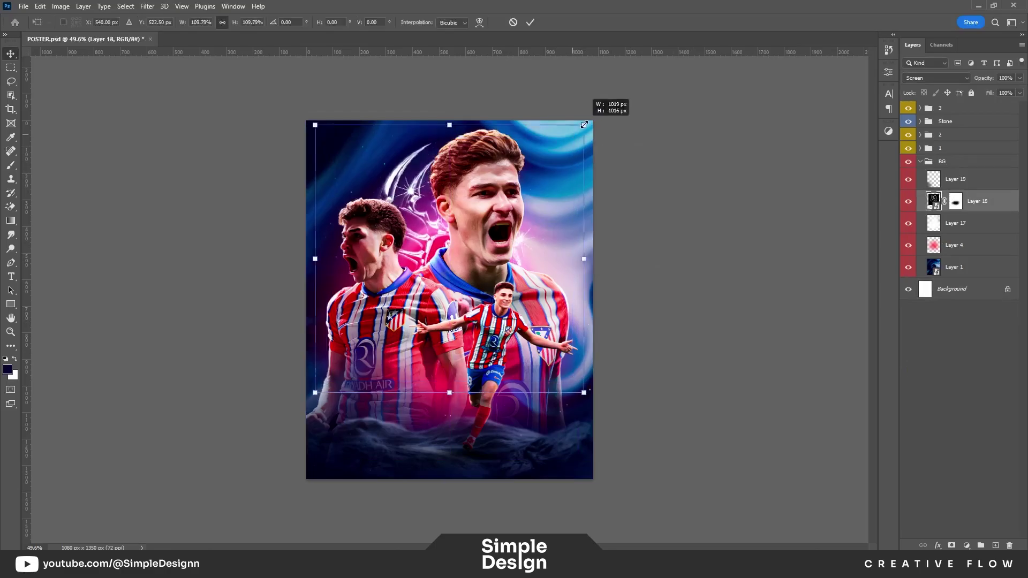
drag(537, 245, 570, 246)
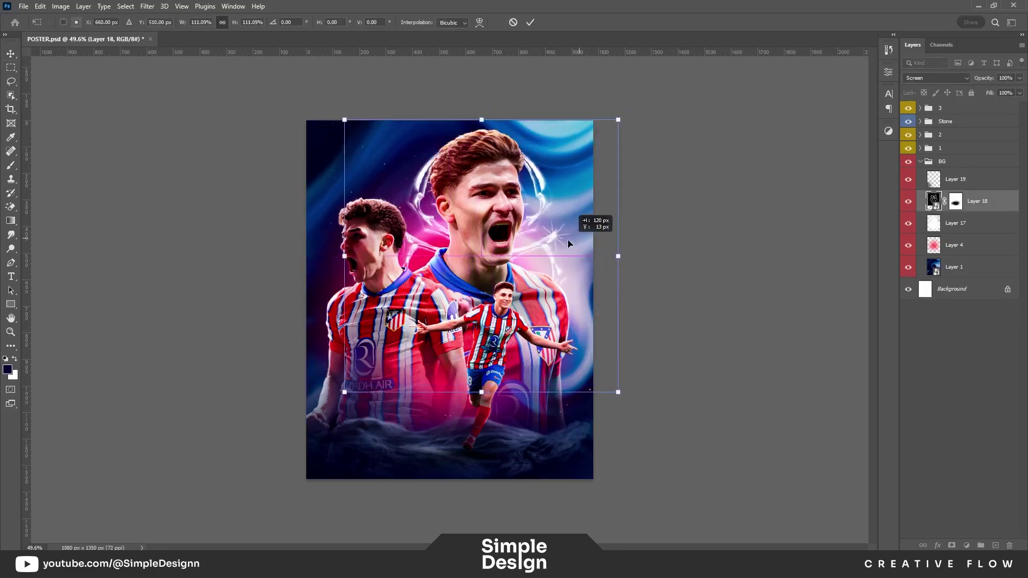
key(Return)
click(969, 370)
scroll(562, 212, up, 3)
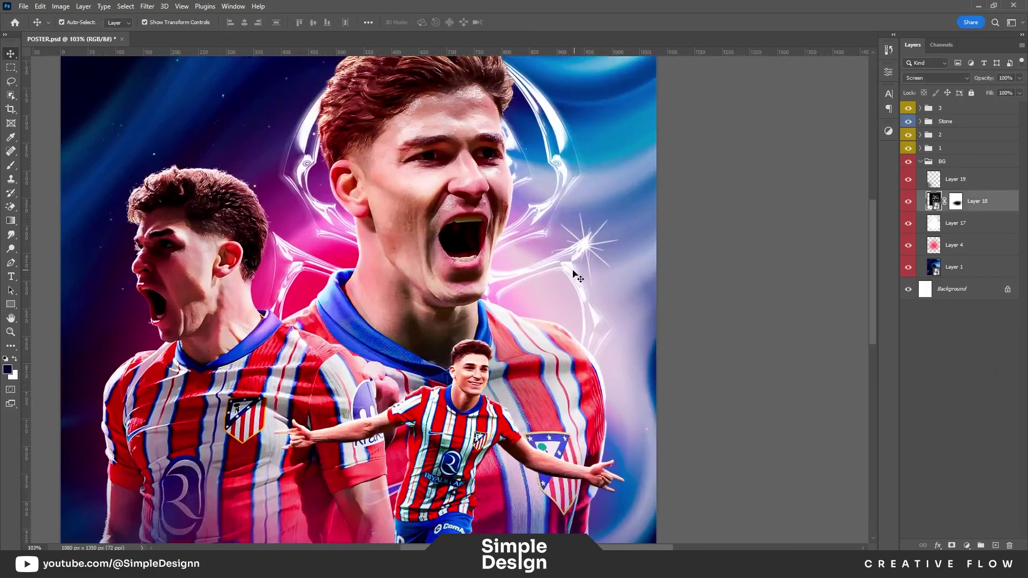
scroll(570, 209, down, 2)
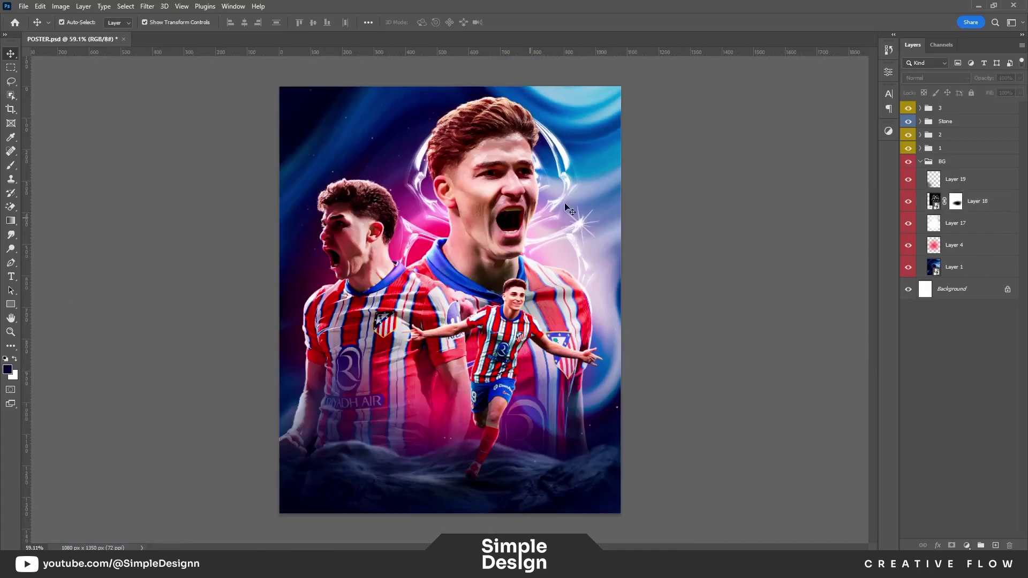
- Raise the spider graphic about 30 px into its final spot and fold the BG group closed
click(571, 209)
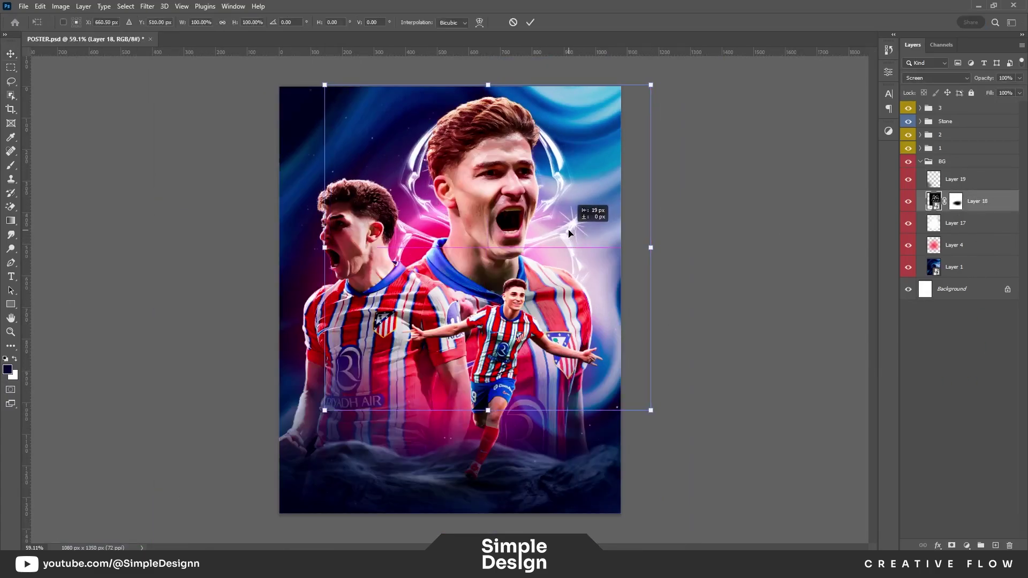
click(975, 381)
scroll(542, 320, down, 1)
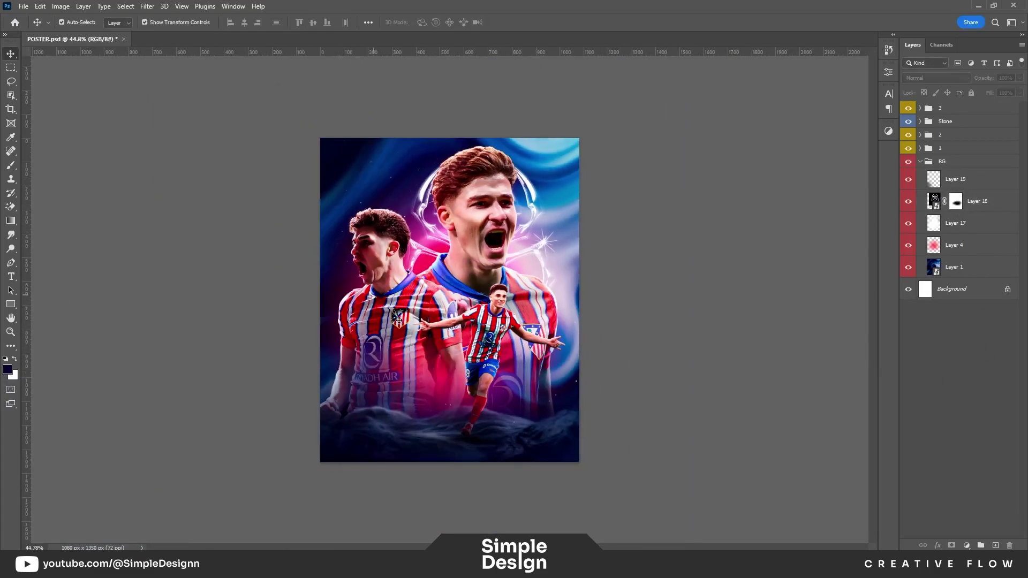
click(962, 202)
key(ctrl+t)
drag(536, 222, 534, 207)
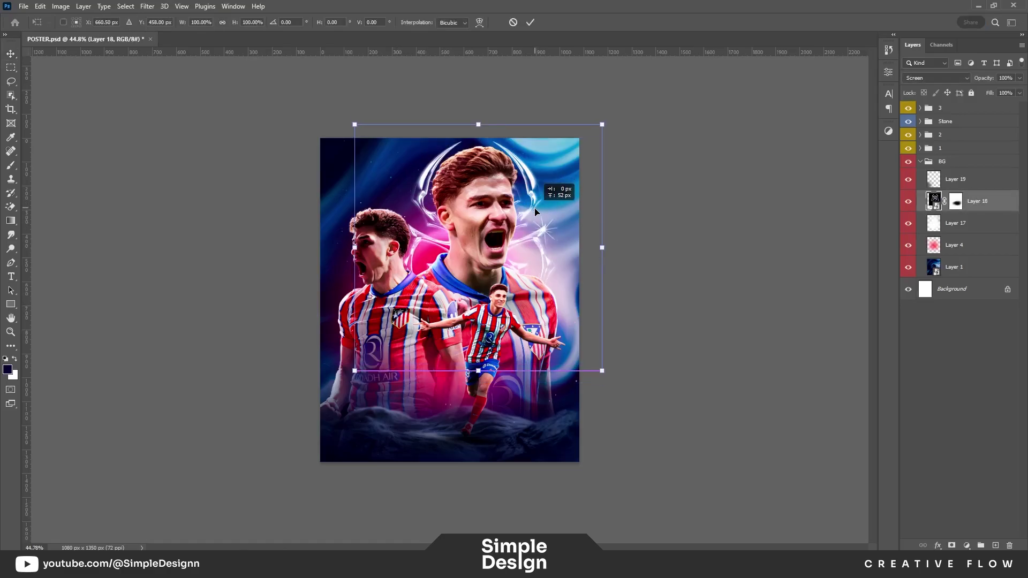
click(911, 397)
scroll(472, 289, up, 1)
scroll(471, 289, up, 1)
scroll(471, 289, down, 1)
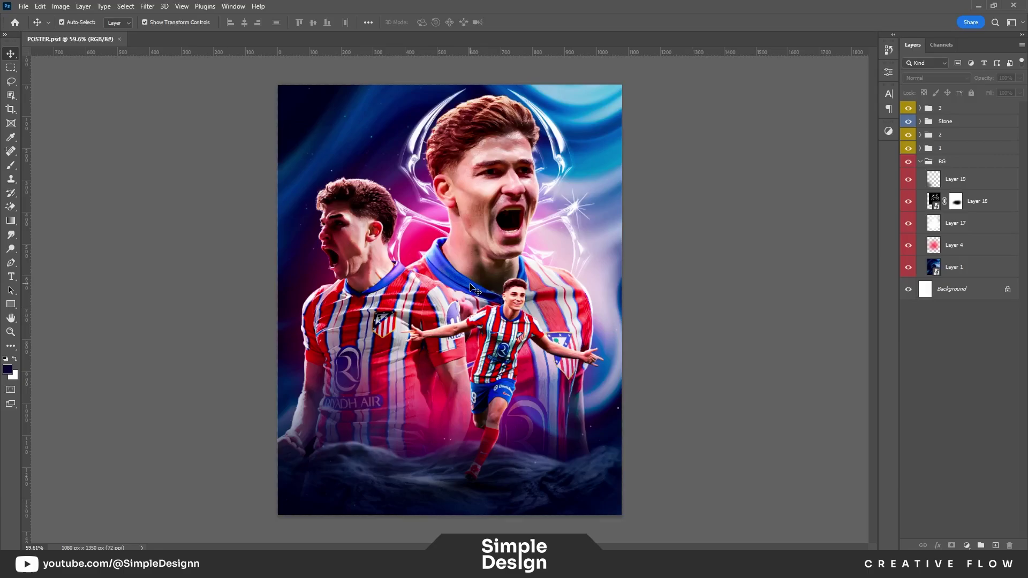
click(921, 161)
- Merge a copy of all visible layers into a smart object and open it in Camera Raw
key(ctrl+alt+shift+e)
key(ctrl+t)
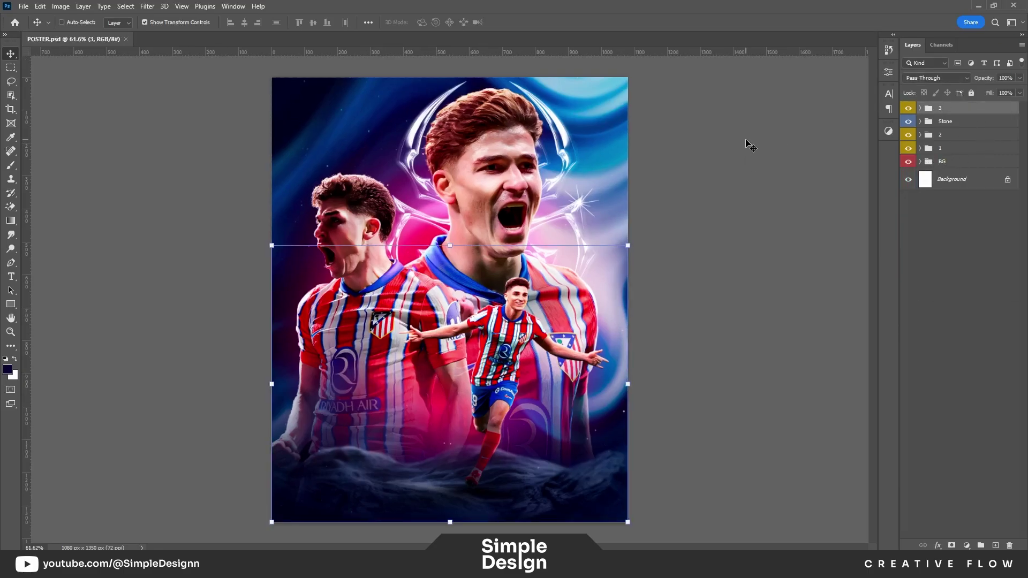
right_click(947, 112)
click(863, 248)
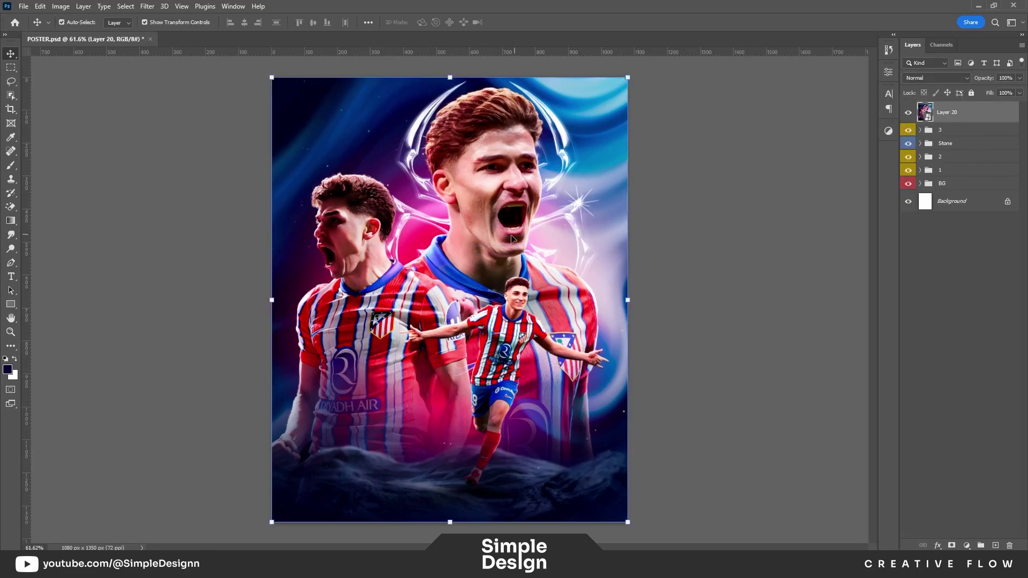
key(ctrl+shift+a)
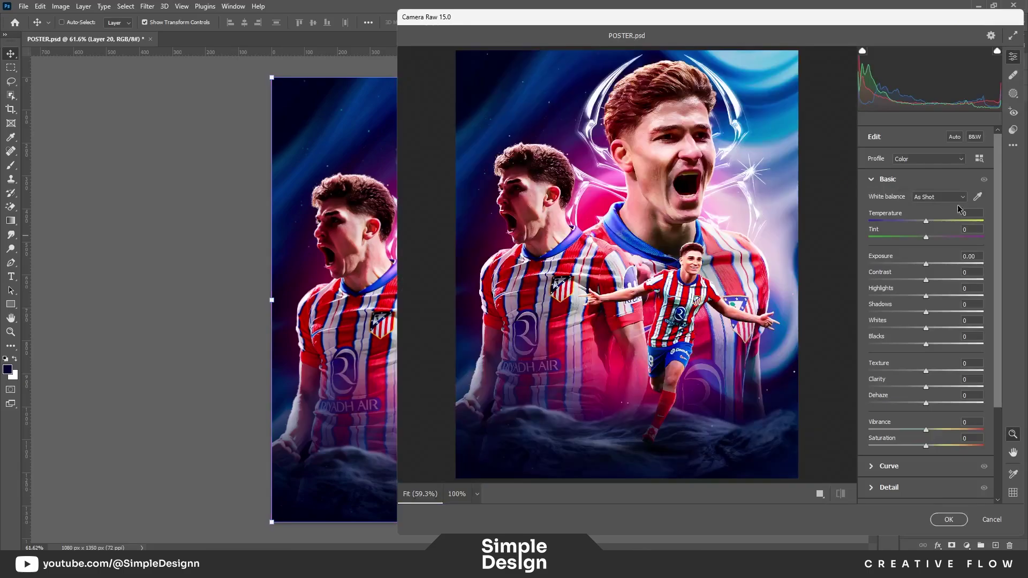
- Cool the white balance slightly and adjust texture, clarity and vibrance
mouse_move(929, 222)
mouse_down()
mouse_move(915, 223)
mouse_move(941, 244)
mouse_move(932, 297)
mouse_up()
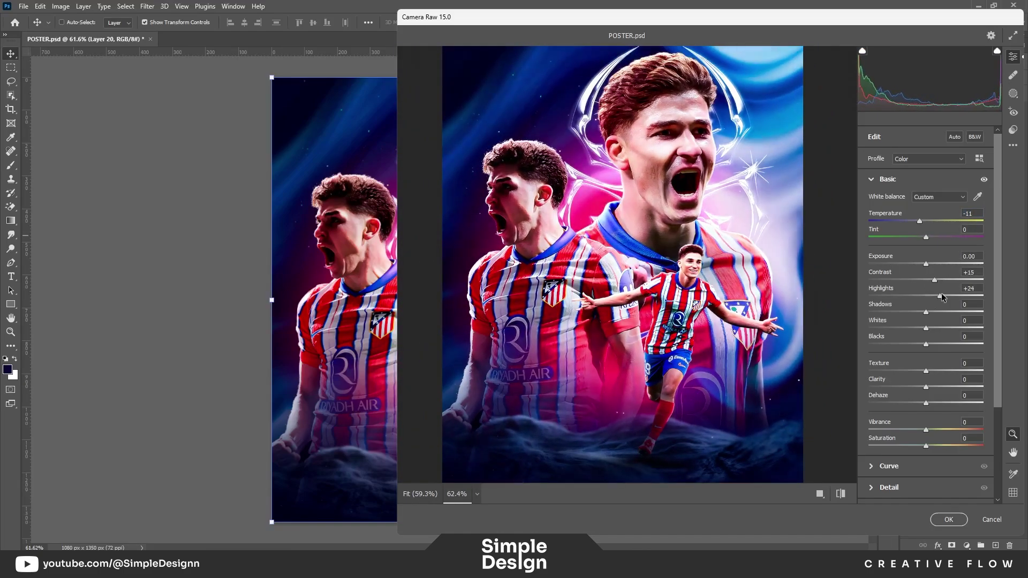
scroll(953, 338, down, 5)
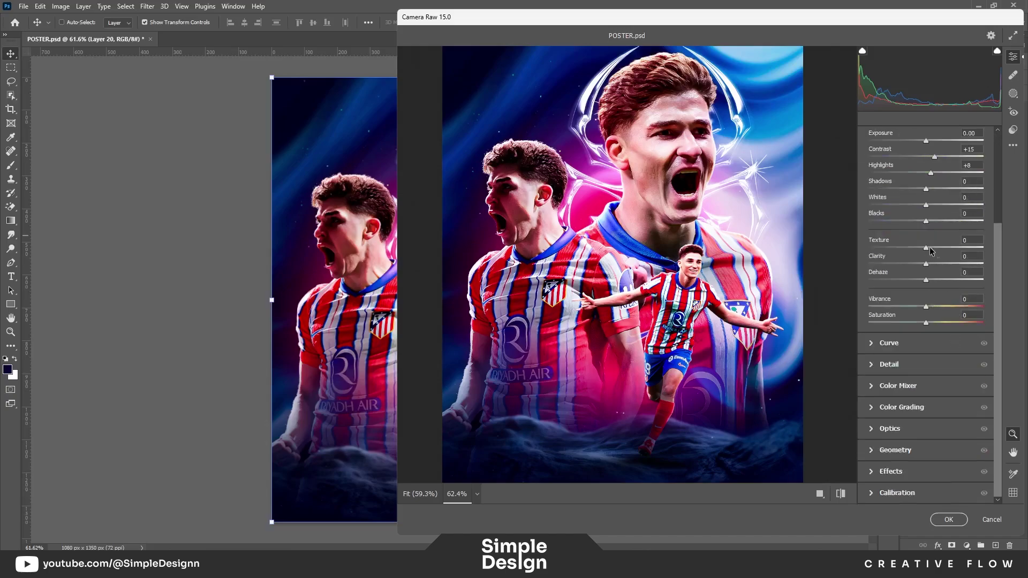
mouse_move(926, 248)
mouse_down()
mouse_move(949, 264)
mouse_move(932, 264)
mouse_up()
mouse_move(926, 306)
mouse_down()
mouse_move(947, 306)
mouse_move(933, 305)
mouse_up()
scroll(888, 353, up, 5)
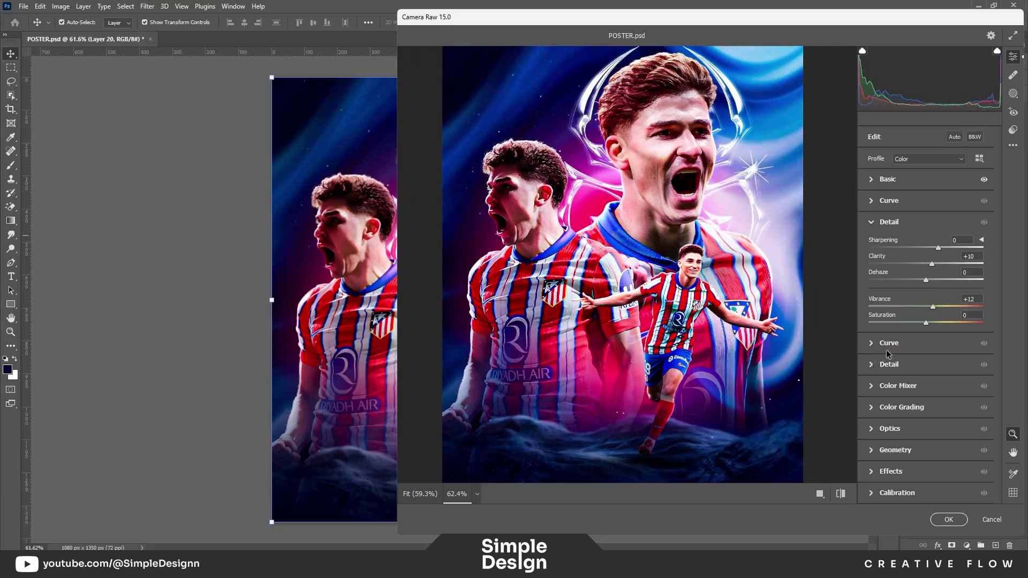
drag(652, 242, 699, 288)
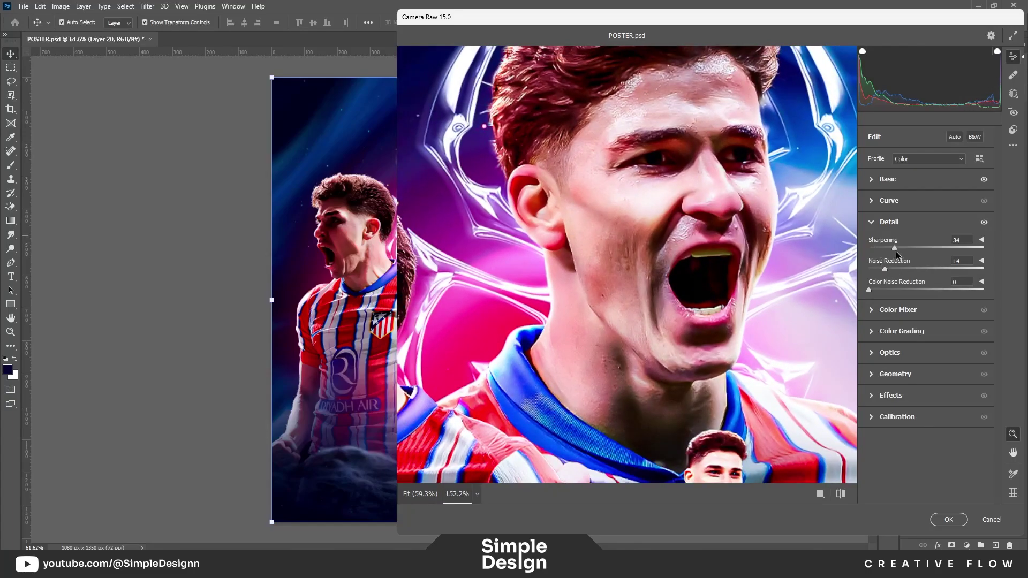
- Reduce colour noise, add light film grain, nudge vignetting up and brighten exposure slightly
drag(883, 291, 903, 290)
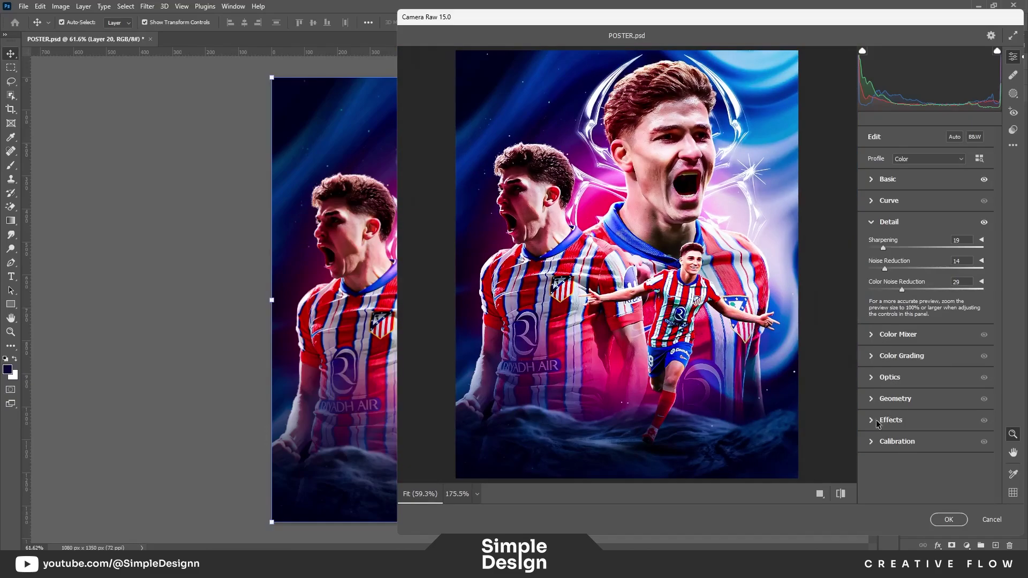
click(884, 420)
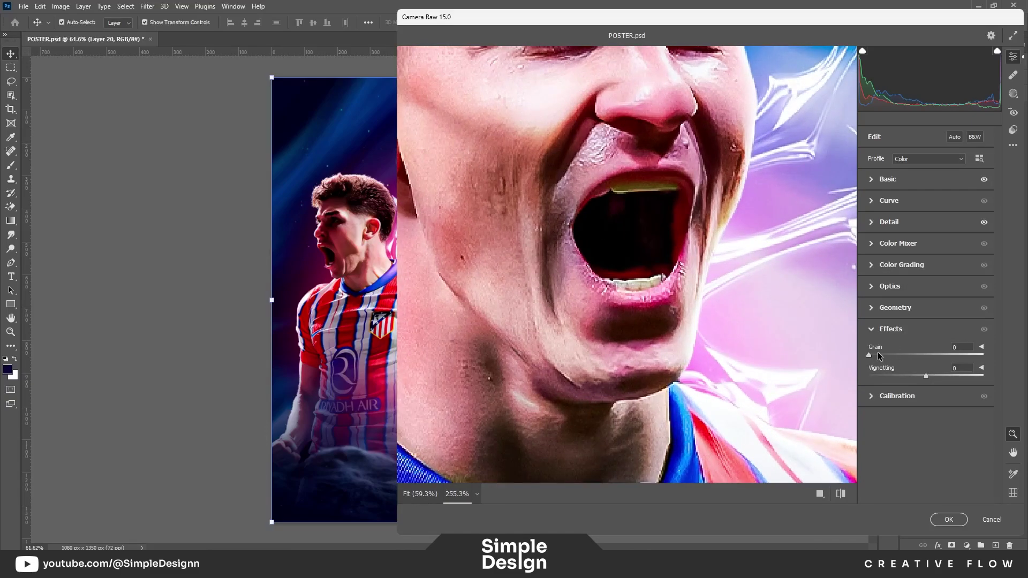
drag(887, 358, 910, 355)
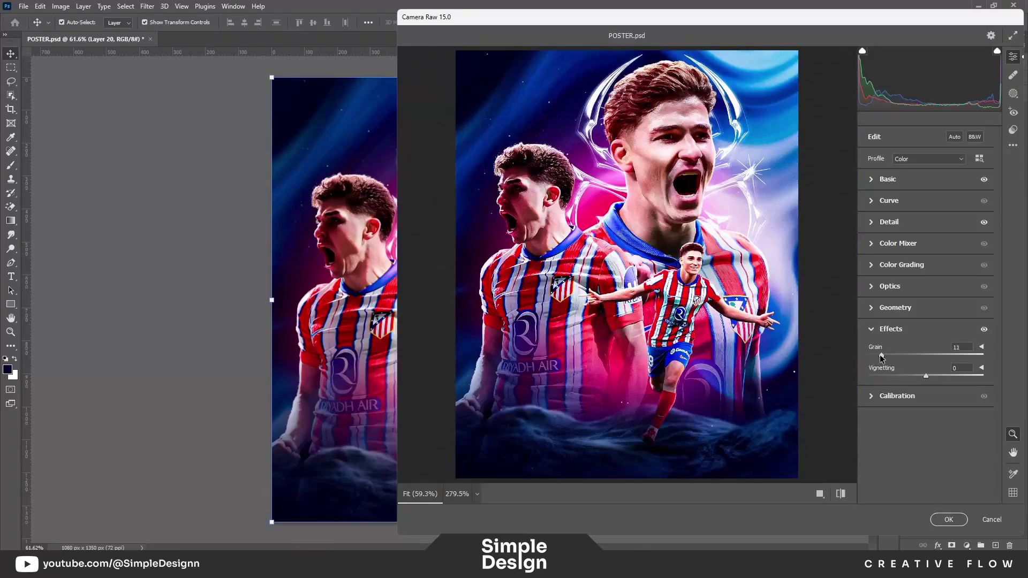
drag(928, 379, 930, 379)
click(674, 215)
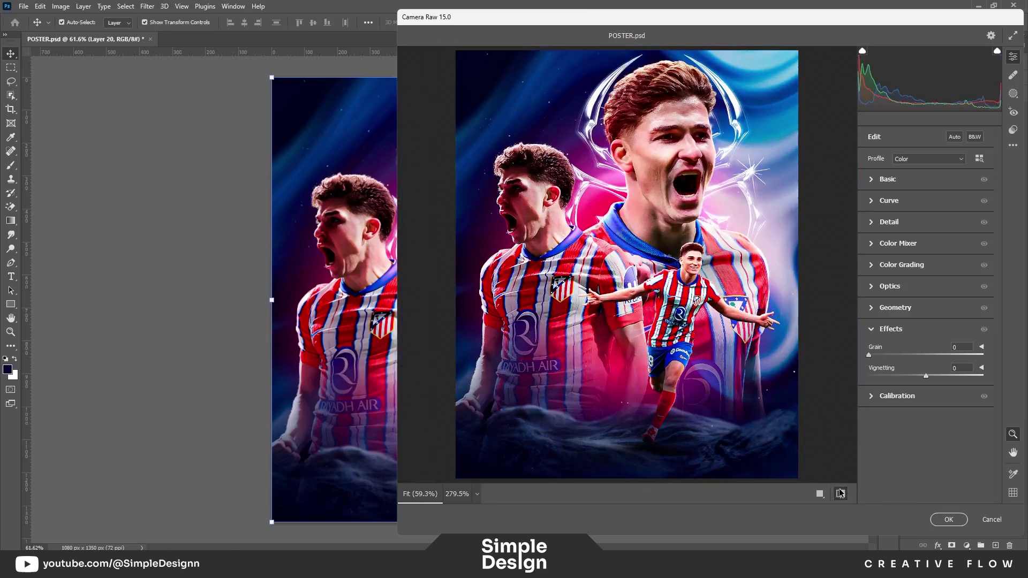
click(875, 180)
drag(929, 268, 930, 267)
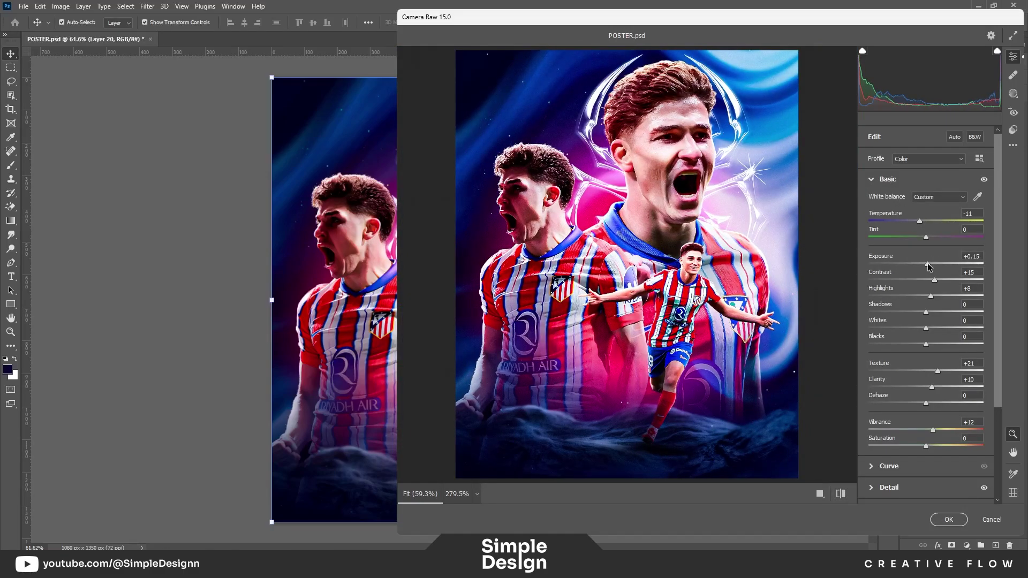
- Commit the Camera Raw grade to Layer 20 and add a new empty layer above it
click(948, 519)
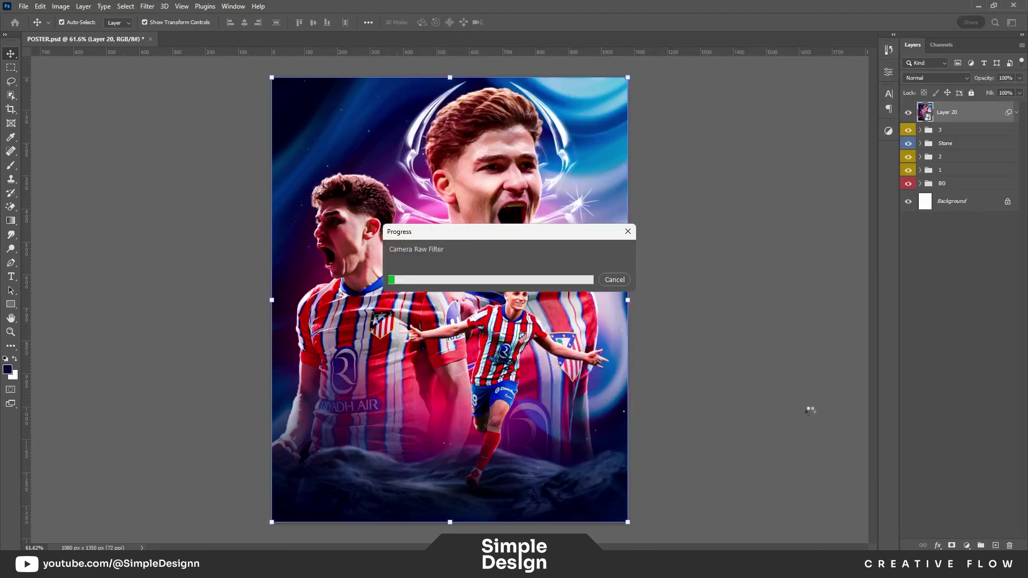
click(1022, 114)
scroll(554, 233, up, 1)
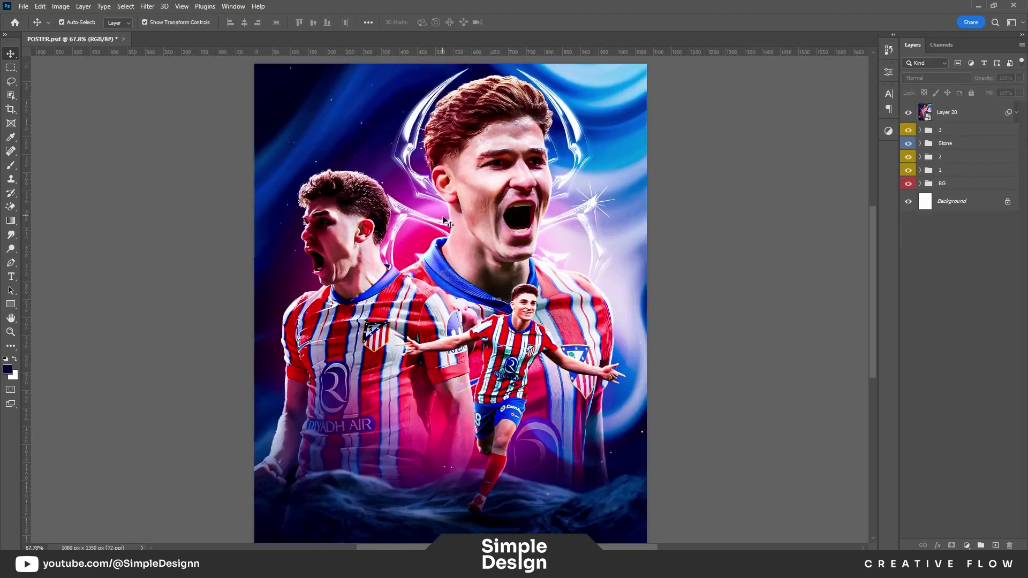
scroll(555, 233, up, 2)
scroll(554, 233, down, 2)
scroll(554, 233, down, 1)
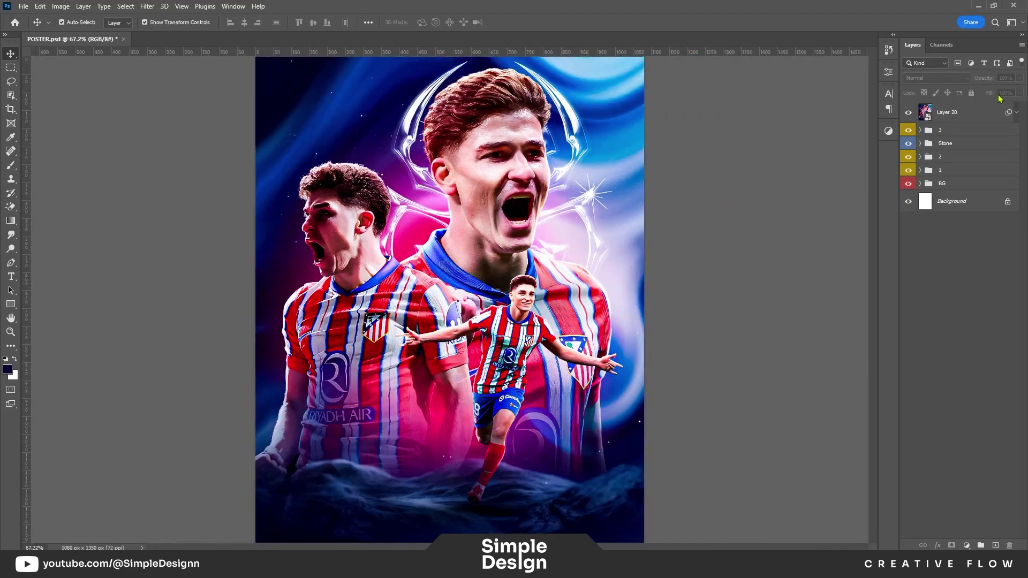
click(974, 116)
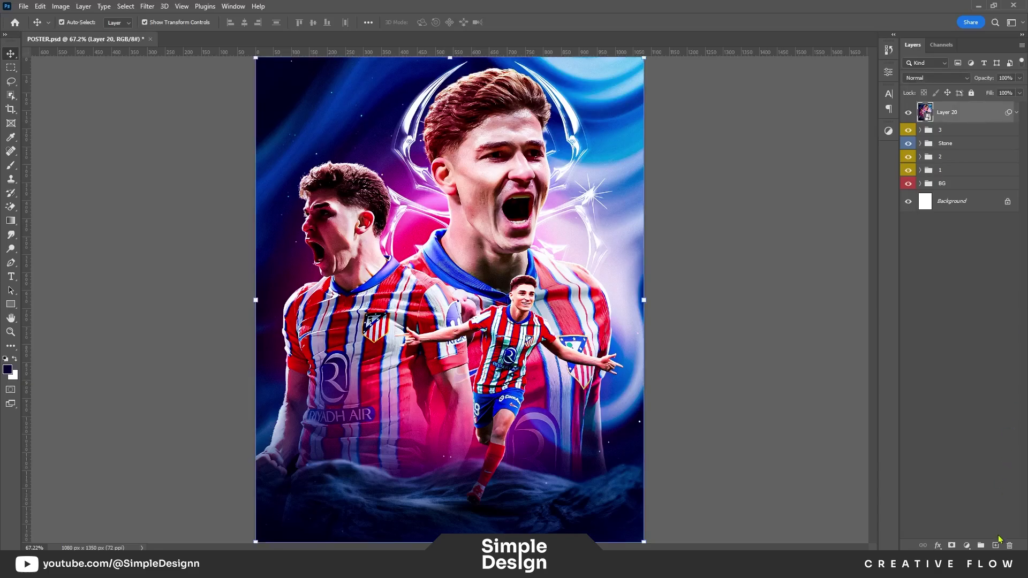
click(996, 545)
text(Light)
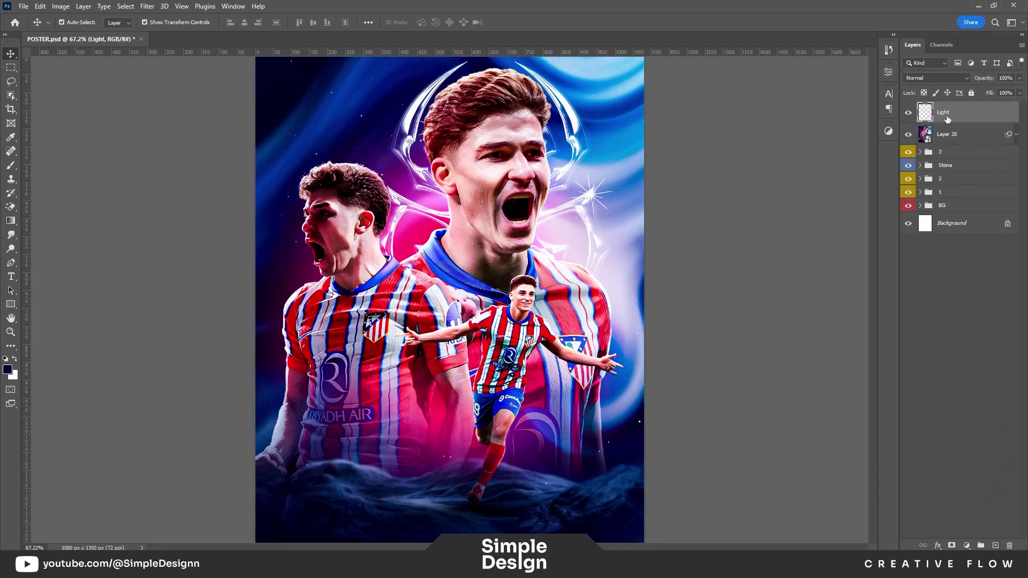
- Take the Brush, set the Light layer's blend mode to Overlay, and make white the painting colour
key(b)
scroll(454, 249, up, 3)
scroll(443, 209, up, 2)
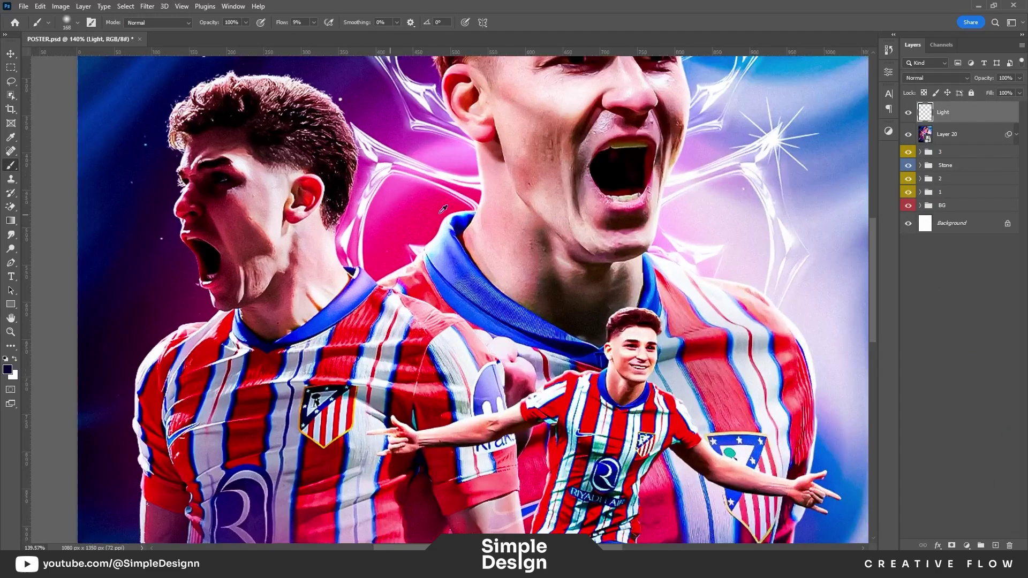
scroll(443, 209, up, 2)
click(936, 78)
click(943, 192)
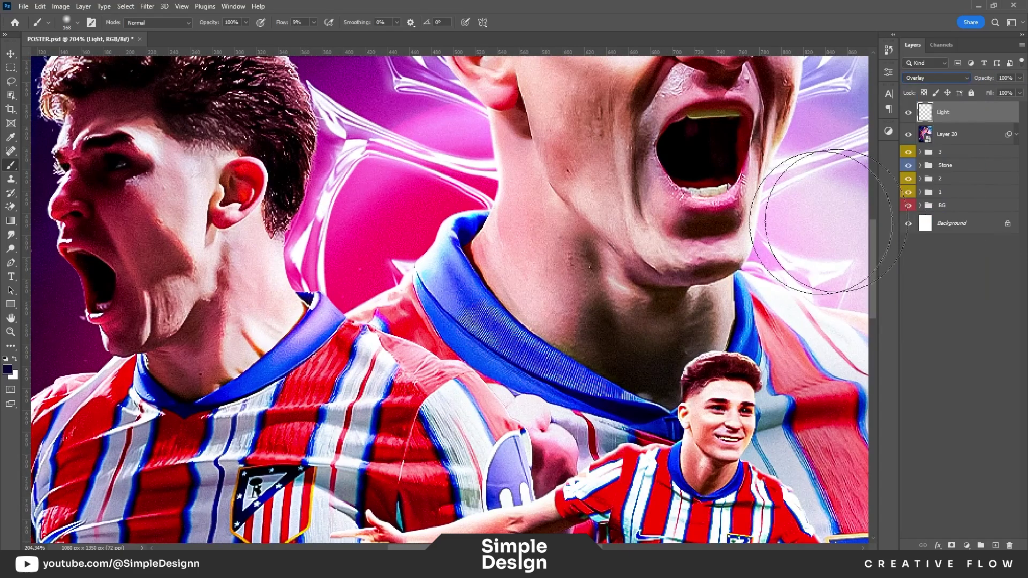
key(x)
- Shrink the soft brush and work across the right player's shoulder, the small player and the large player's face
key(bracketleft)
key(bracketleft)
key(bracketleft)
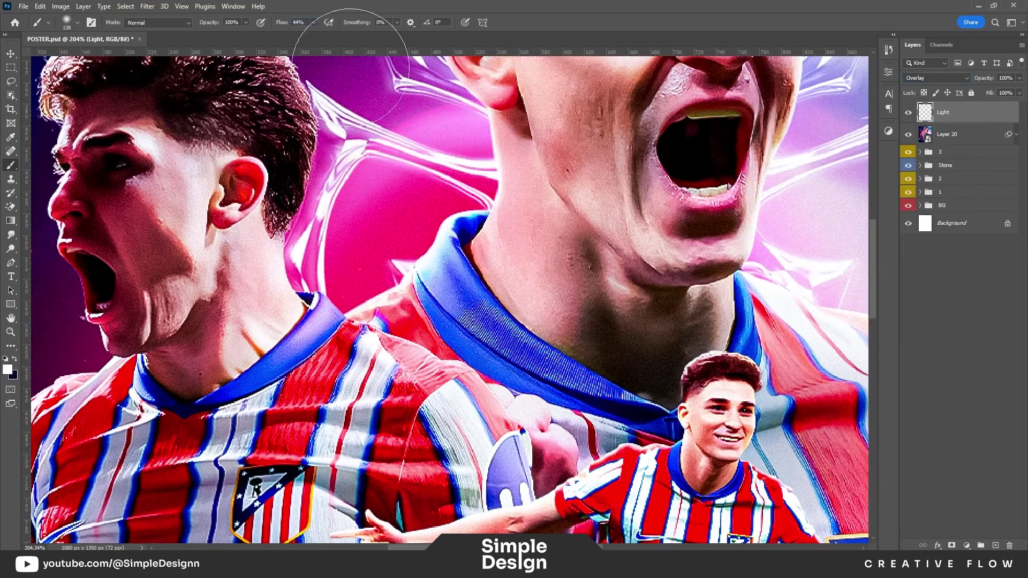
drag(551, 230, 342, 212)
key(bracketleft)
key(bracketleft)
key(bracketleft)
mouse_move(701, 333)
mouse_down()
mouse_move(626, 285)
mouse_move(592, 229)
mouse_up()
key(bracketleft)
key(bracketleft)
key(bracketleft)
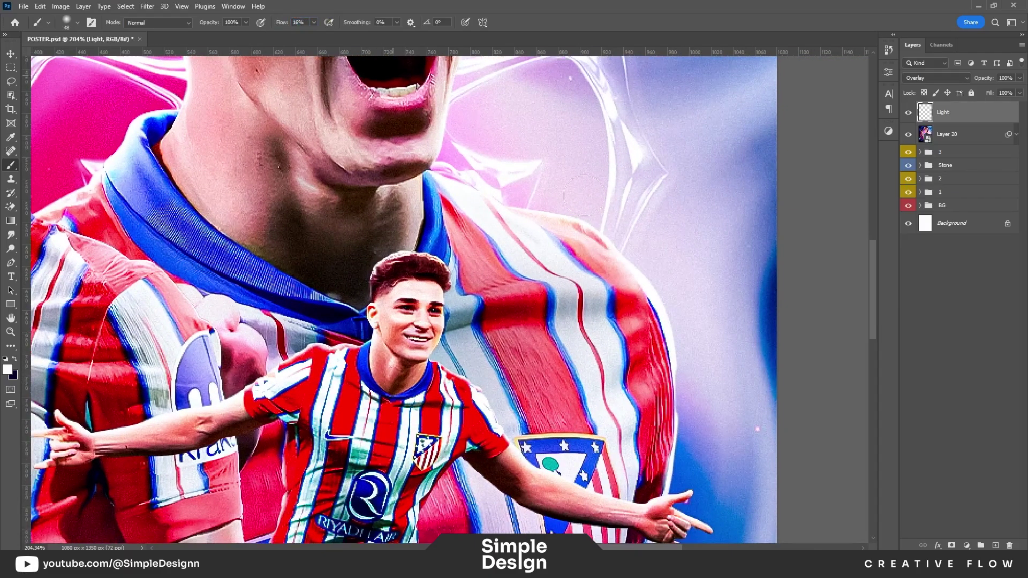
key(bracketleft)
key(bracketleft)
drag(474, 141, 549, 339)
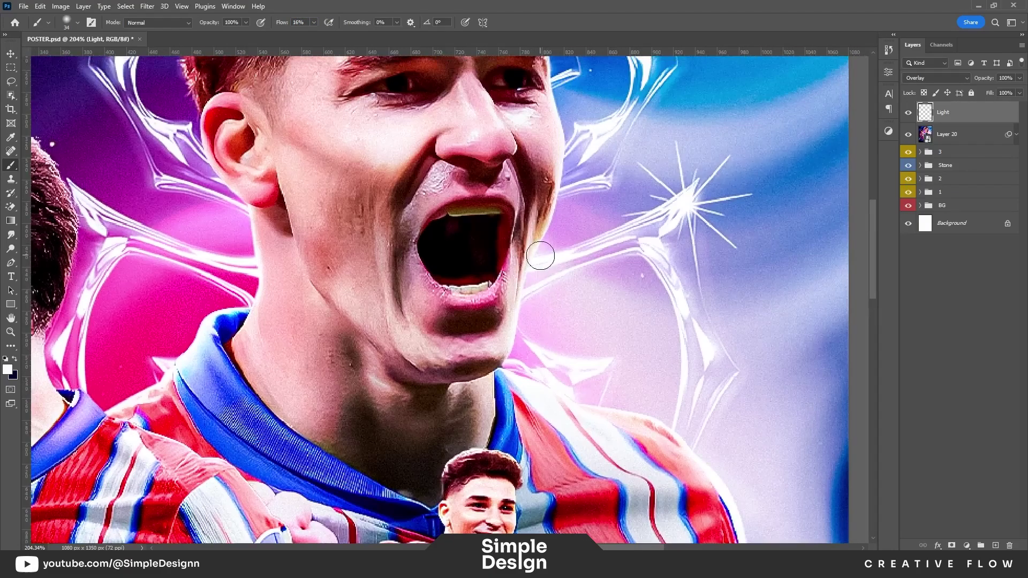
drag(541, 256, 565, 519)
key(bracketright)
key(bracketright)
key(bracketright)
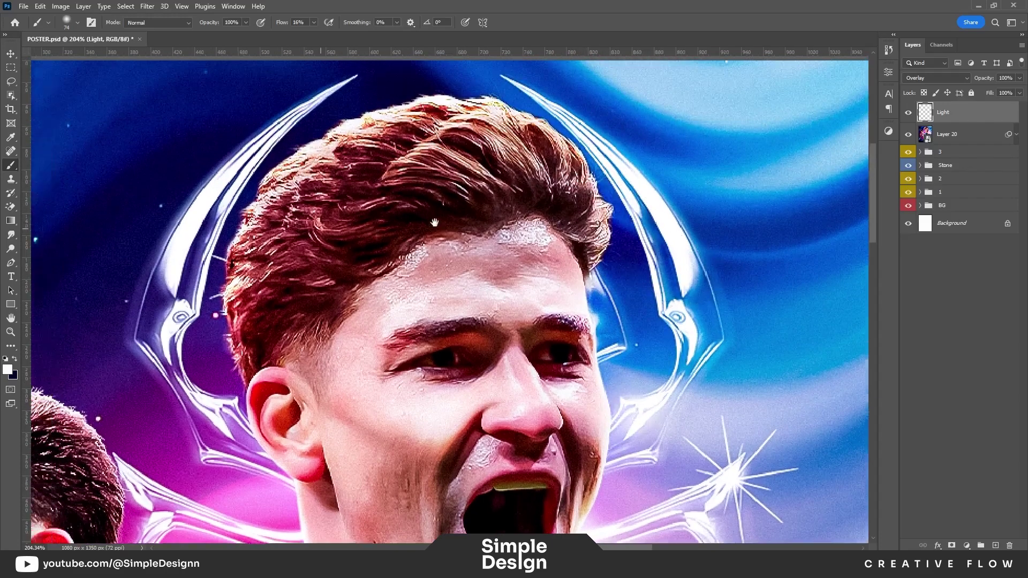
- Shift the view to the left side of the large player's head and adjust the zoom there
drag(167, 241, 332, 239)
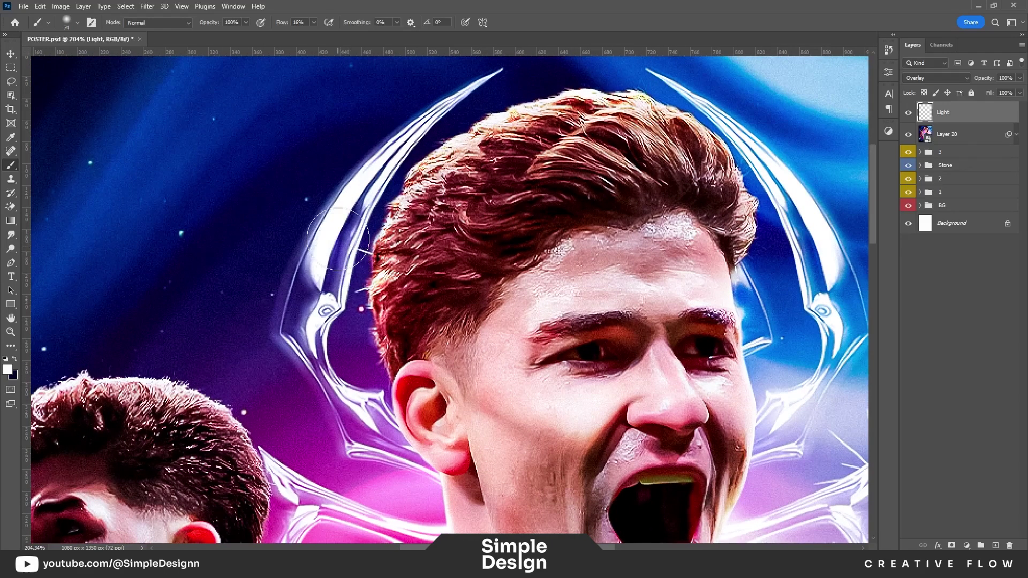
scroll(375, 294, down, 8)
scroll(429, 342, down, 2)
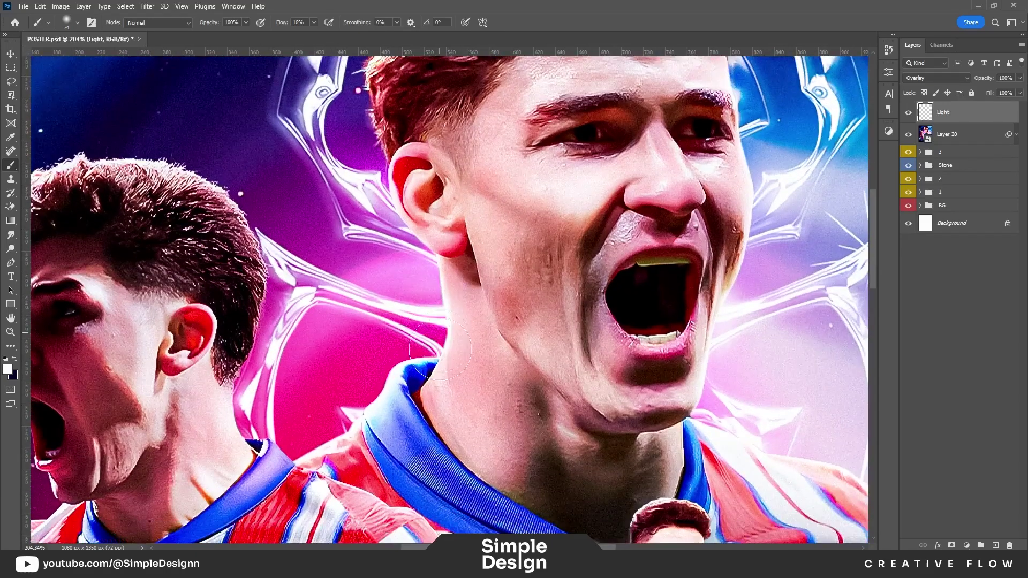
scroll(434, 353, down, 3)
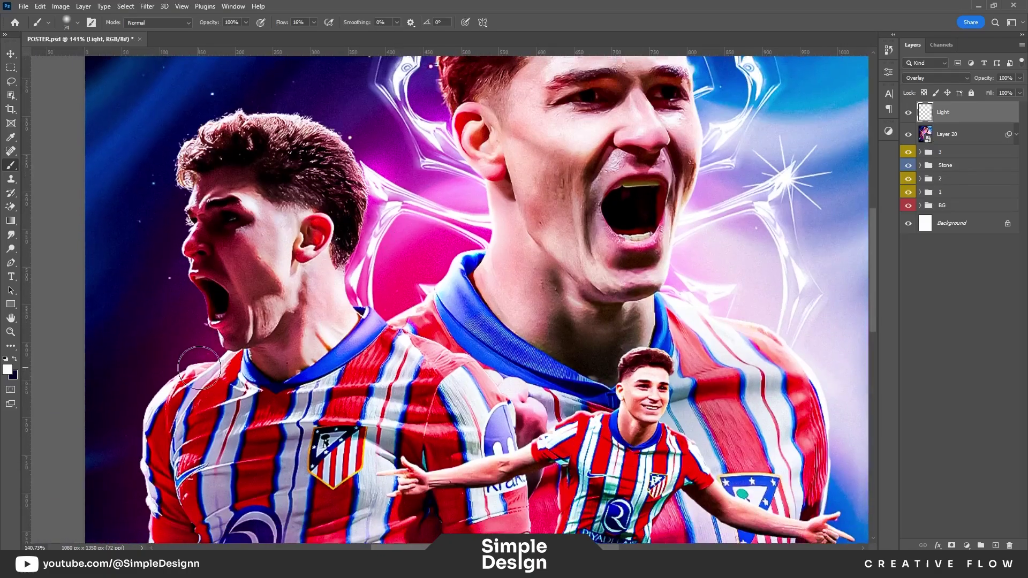
scroll(199, 368, down, 3)
scroll(482, 321, down, 3)
scroll(536, 267, up, 5)
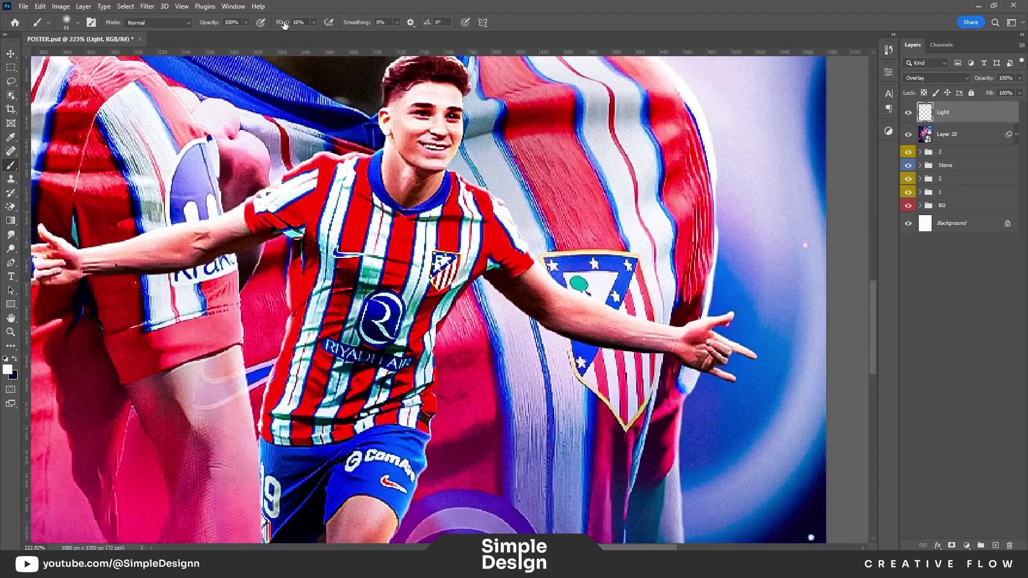
- Move the view down to the small player's shorts and legs, adjusting the zoom
drag(478, 306, 492, 201)
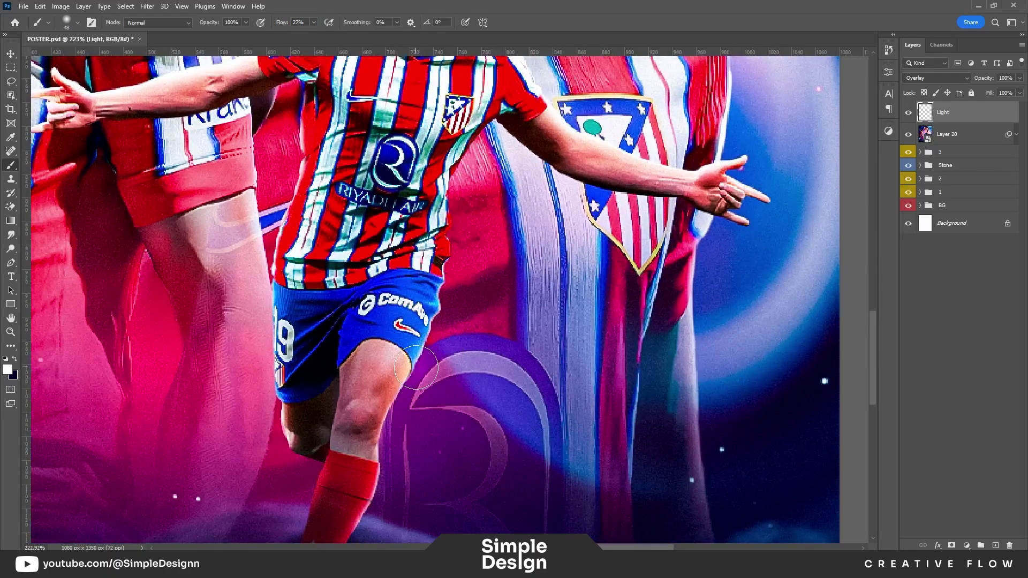
scroll(575, 243, down, 3)
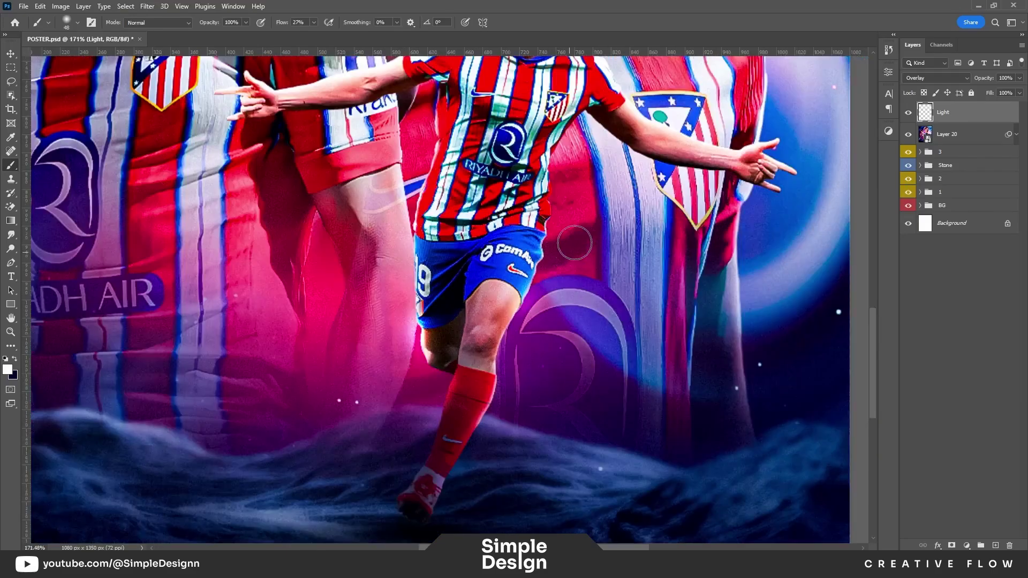
scroll(764, 160, up, 3)
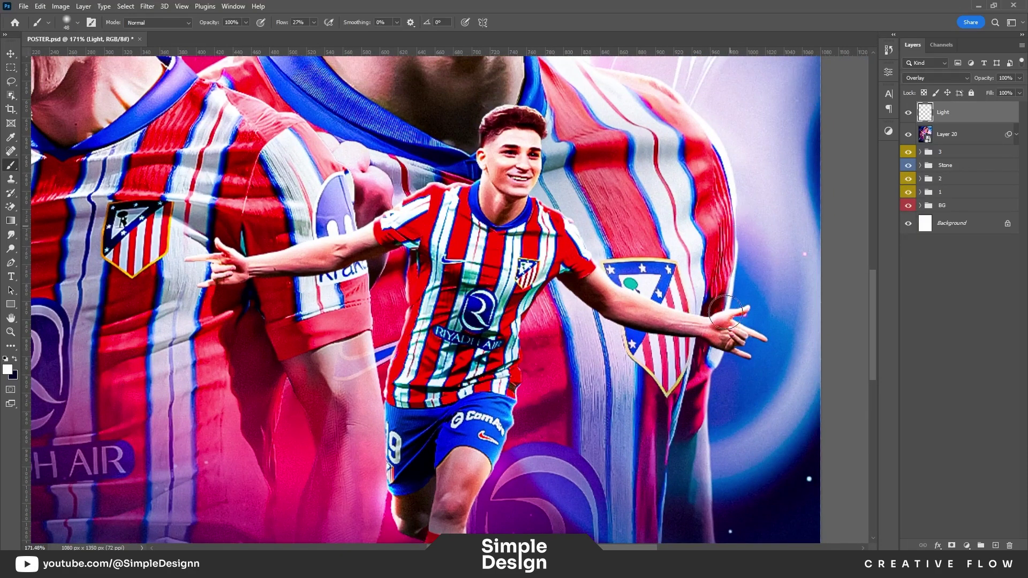
scroll(620, 365, down, 2)
scroll(624, 135, down, 3)
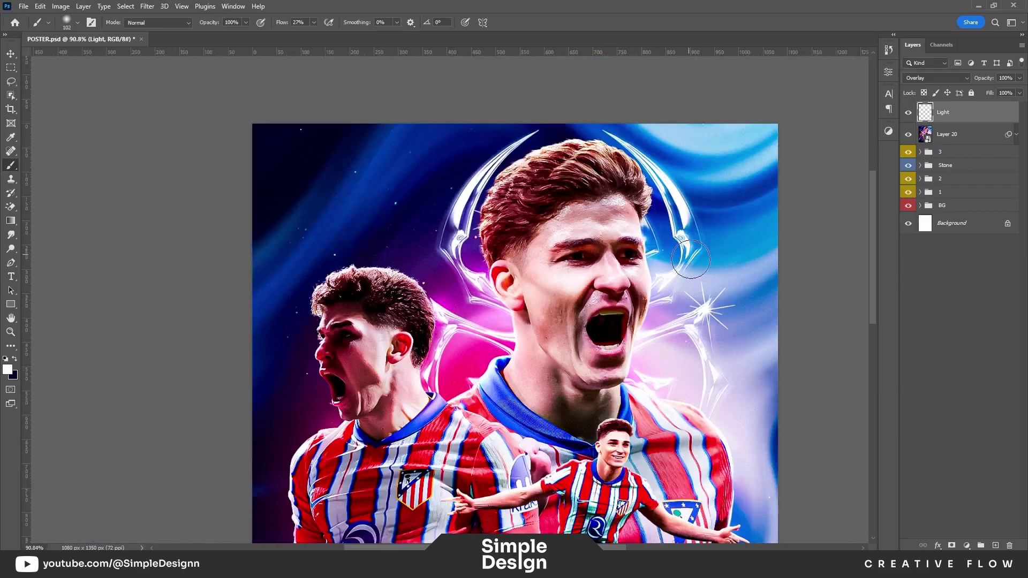
scroll(649, 365, down, 2)
scroll(649, 365, down, 2)
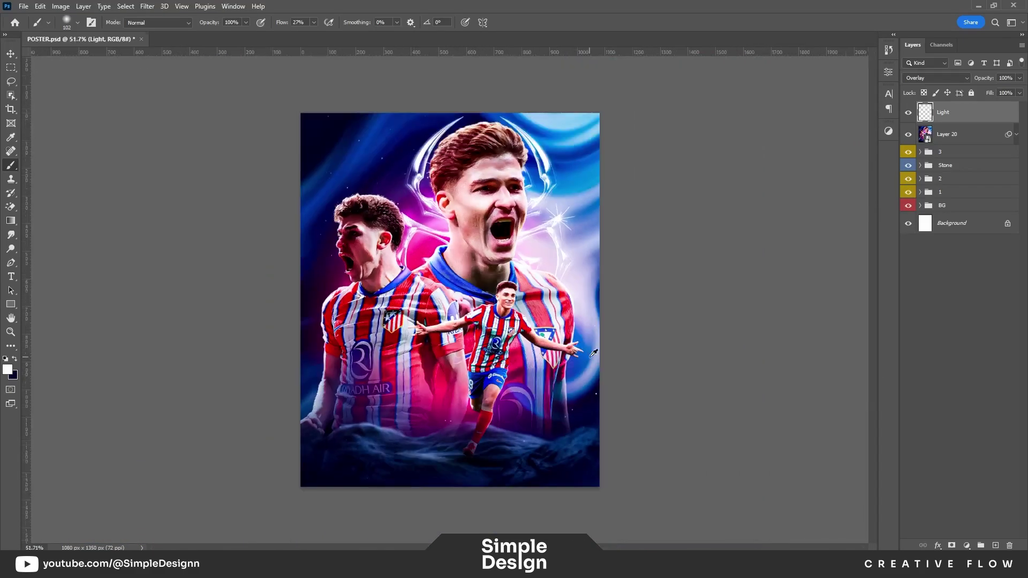